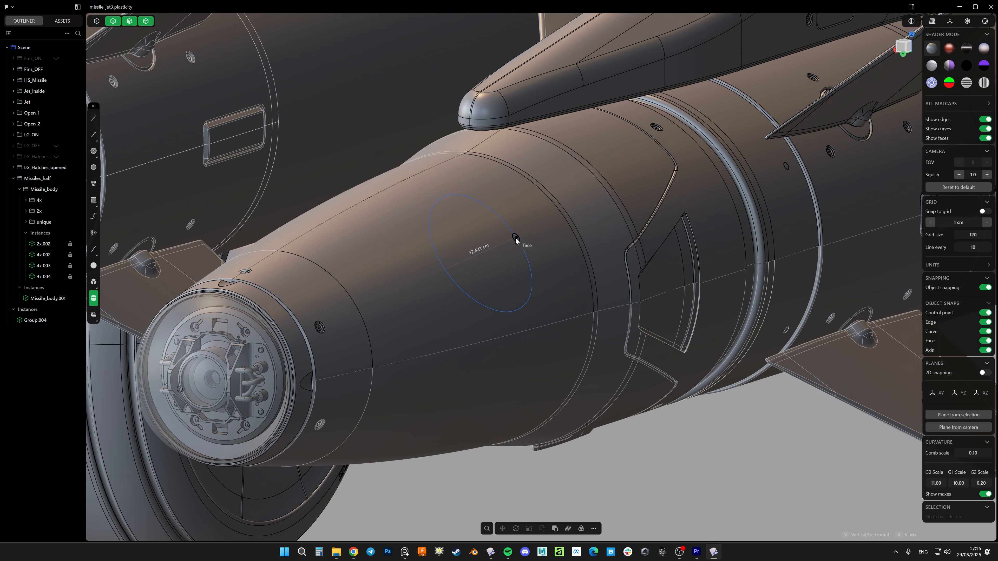
click(475, 261)
click(497, 251)
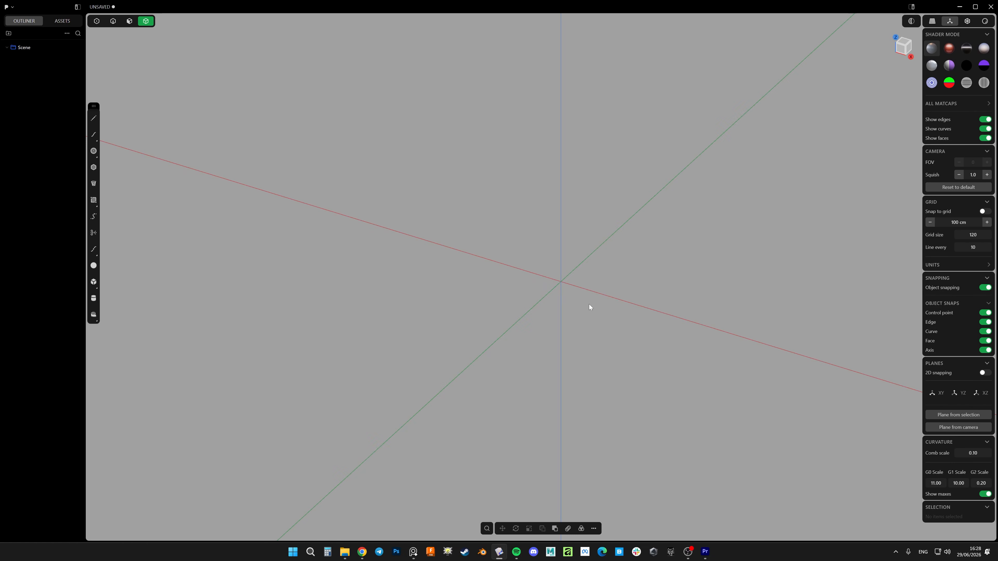
Search the available commands for instances
key(f)
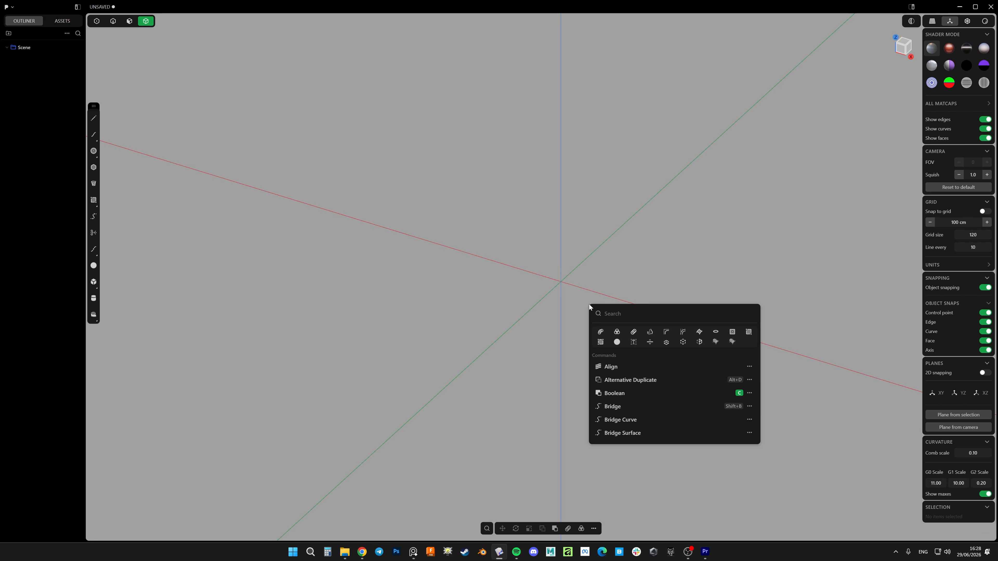
text(in)
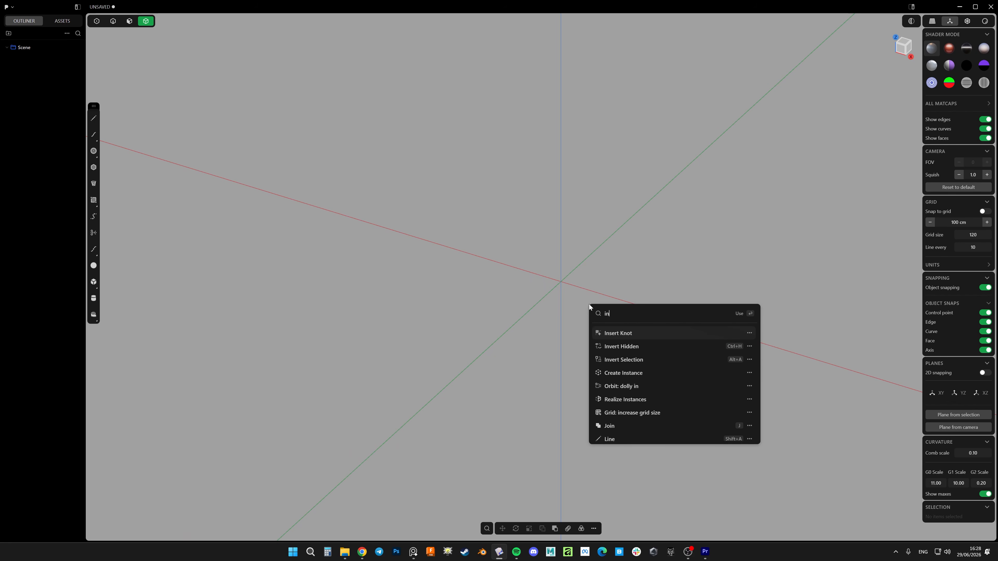
text(stances)
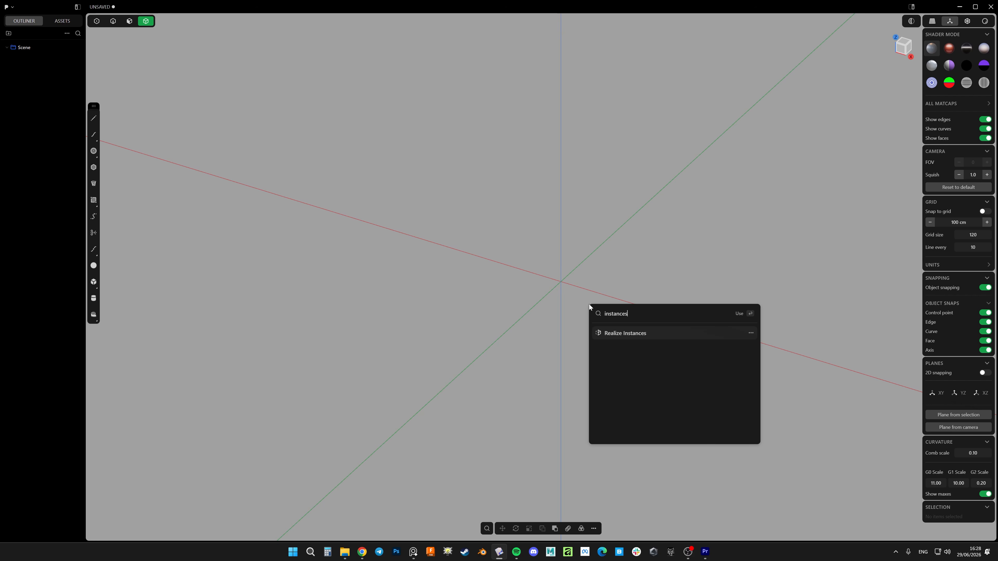
key(BackSpace)
key(BackSpace)
Create a box beside the origin on the positive X side, about 9 cm deep
click(528, 292)
key(f)
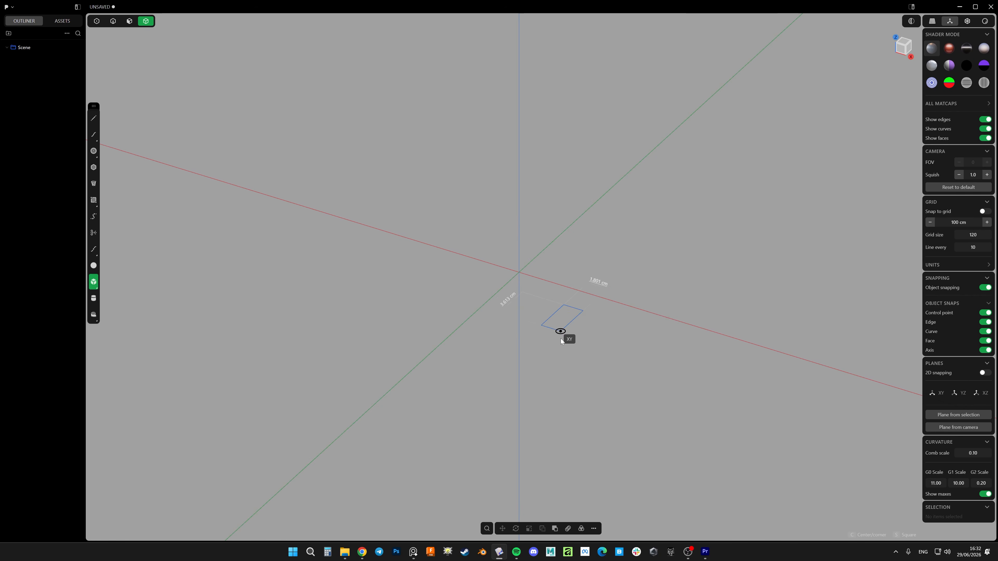
click(621, 391)
click(613, 277)
scroll(613, 277, down, 3)
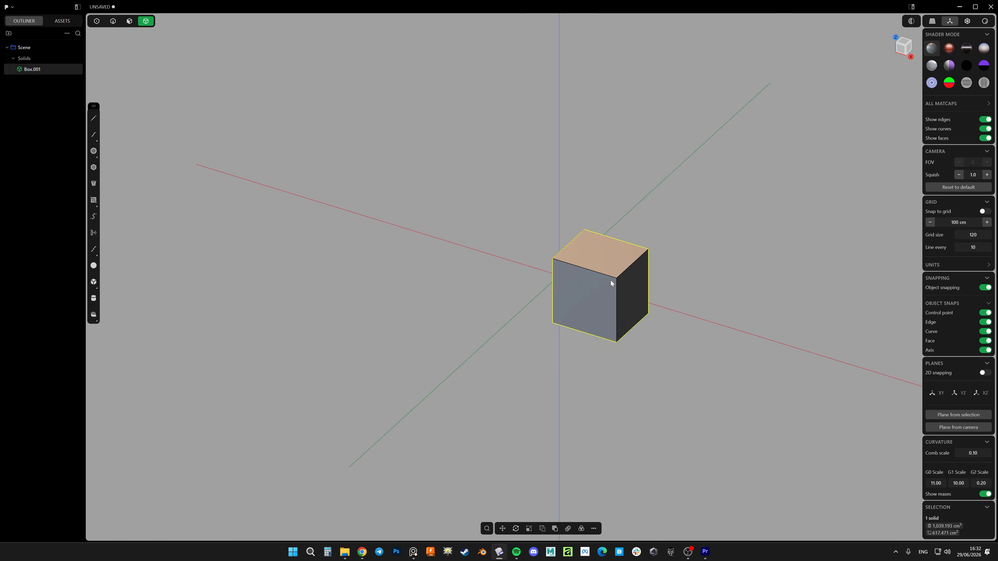
Mirror the box to the other side of the origin along X, with Make instances enabled
middle_drag(585, 290, 560, 300)
key(alt+x)
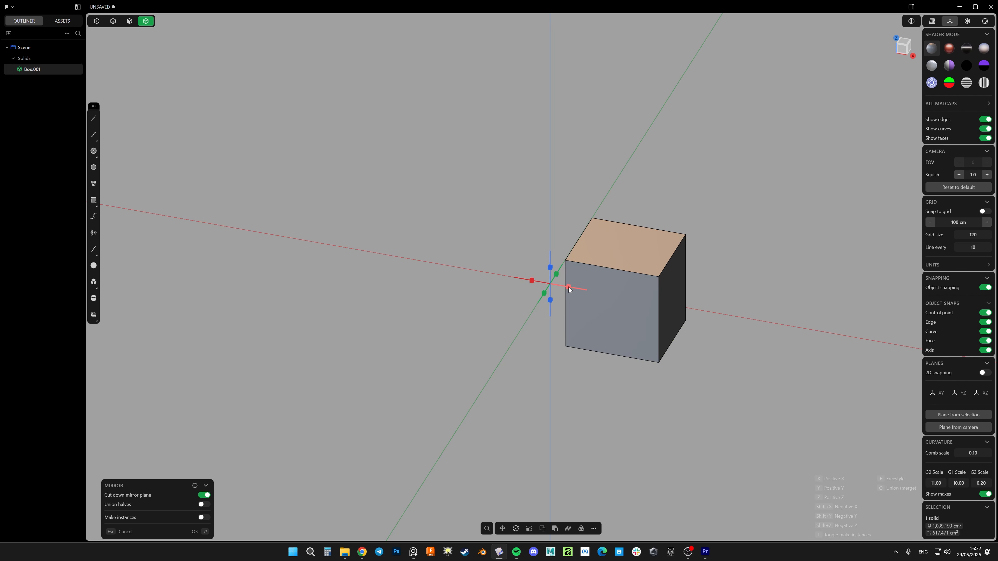
click(569, 287)
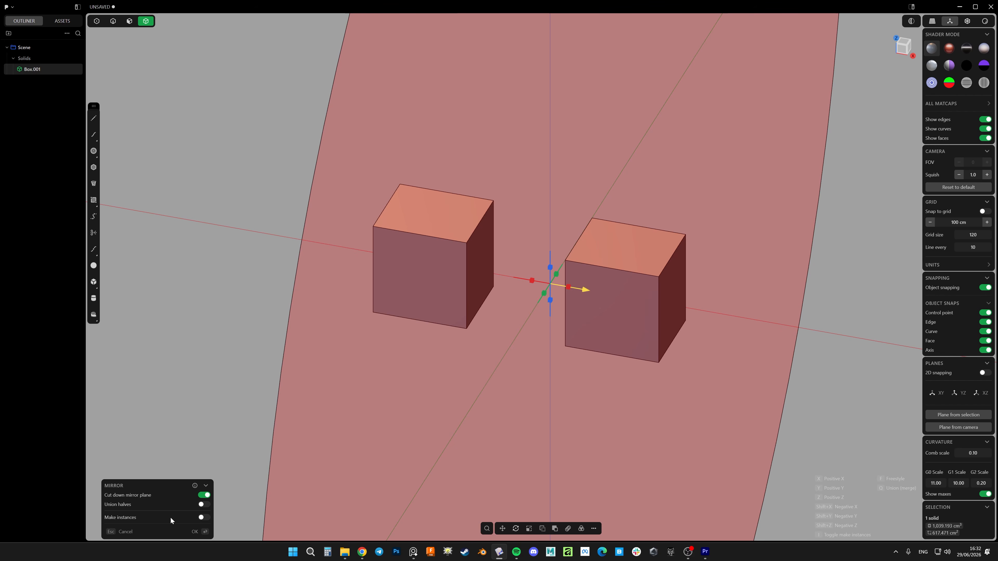
click(204, 518)
click(207, 532)
Chamfer the original box's top edge on the side facing away from the mirrored copy
middle_drag(504, 394, 494, 386)
click(625, 296)
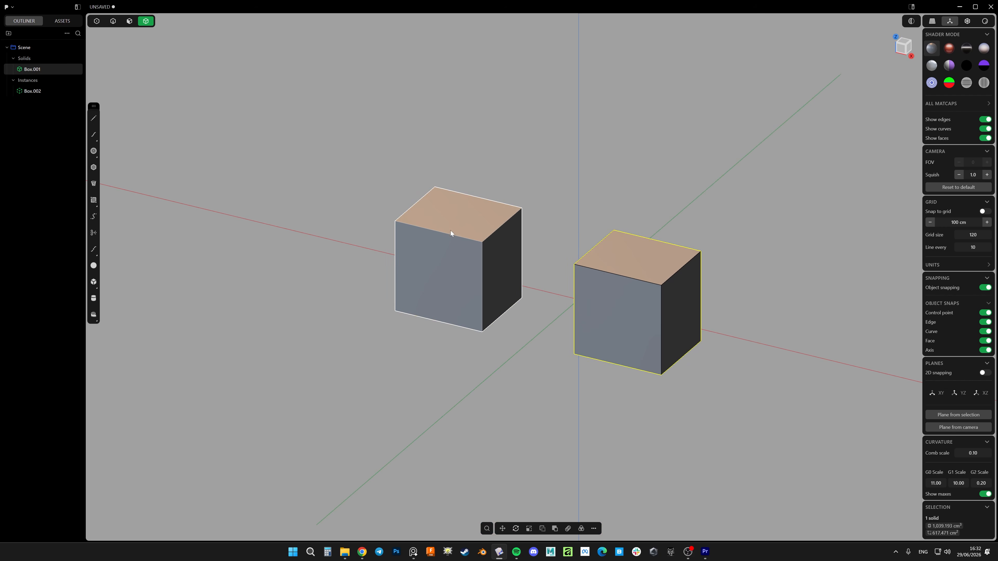
shift+middle_drag(567, 311, 540, 305)
scroll(633, 273, up, 3)
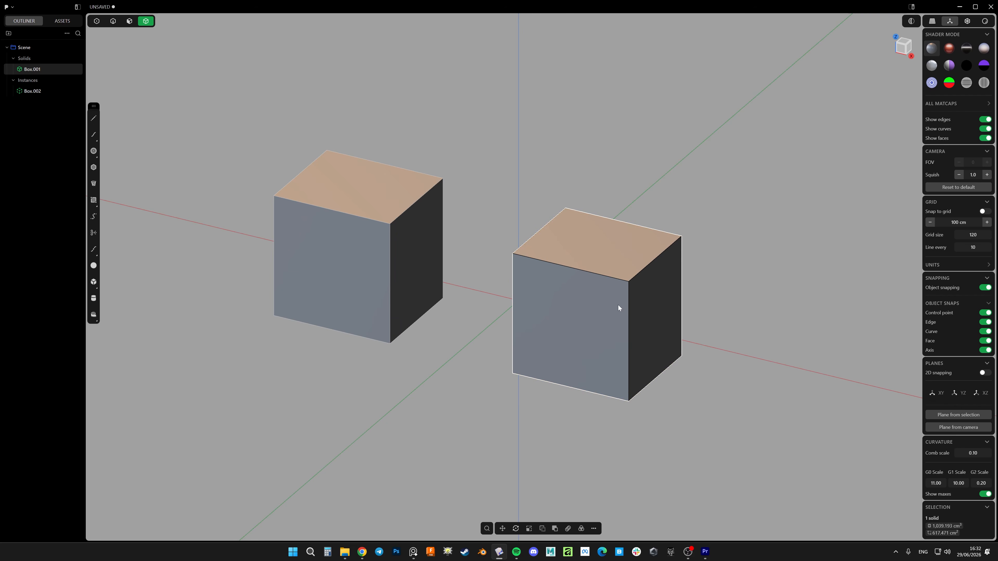
key(2)
click(653, 260)
key(b)
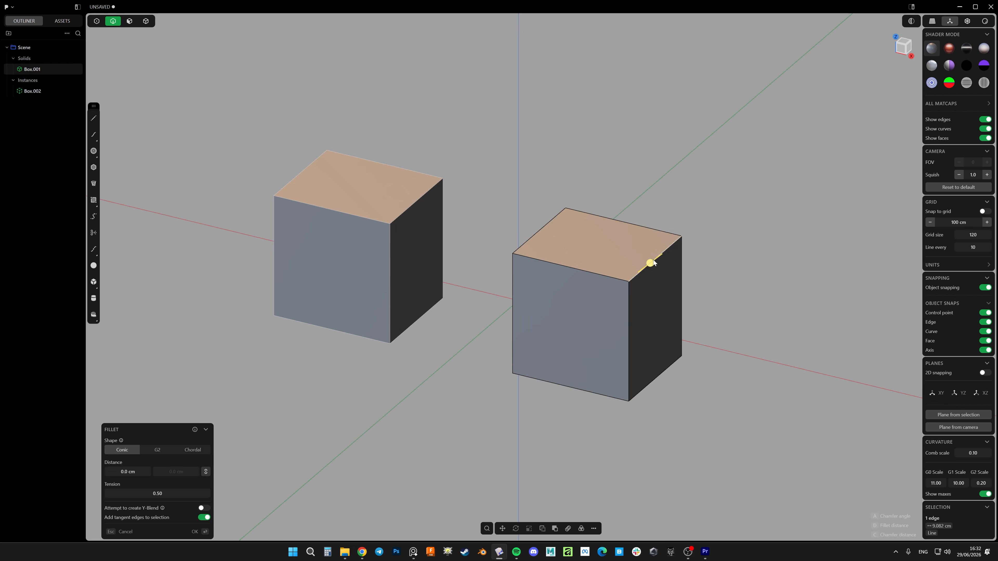
drag(654, 260, 629, 322)
right_click(629, 323)
Chamfer the original box's vertical front corner edge with a distance of about 4.8 cm
click(630, 337)
key(b)
drag(629, 358, 614, 320)
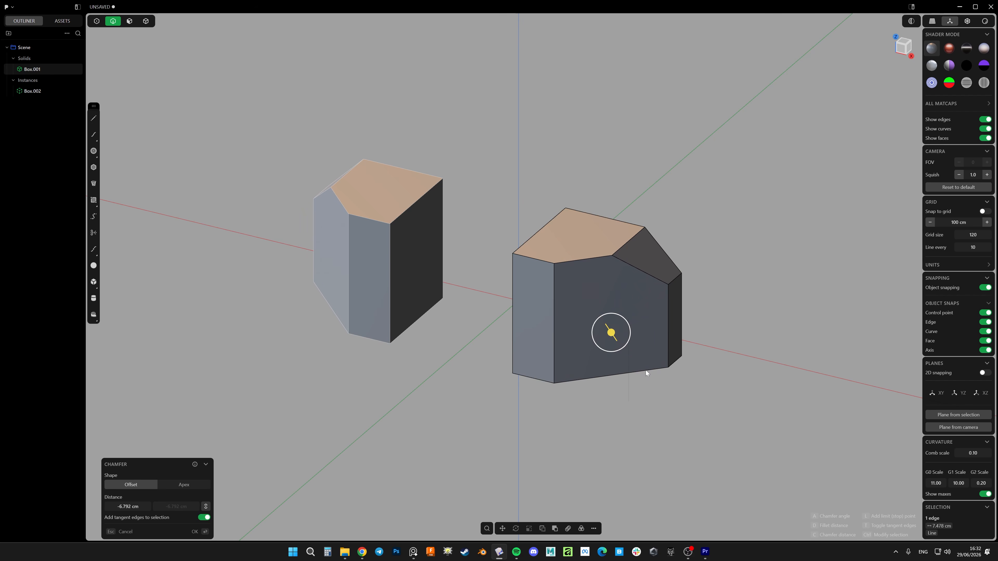
shift+middle_drag(648, 396, 637, 386)
right_click(589, 344)
middle_drag(527, 331, 568, 322)
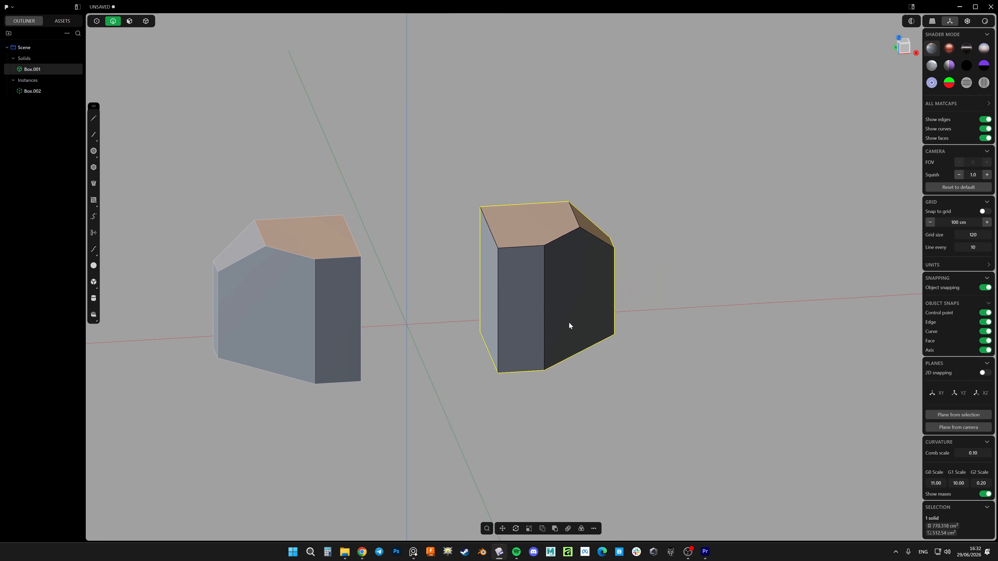
middle_drag(422, 320, 481, 351)
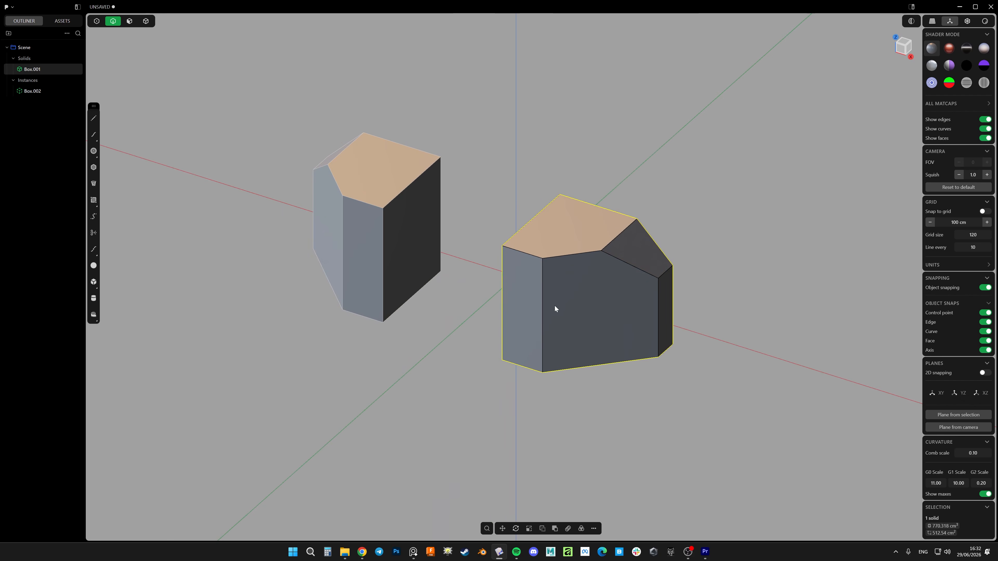
Make a linked copy of the mirrored instance with Alternative Duplicate and place it beside that instance
key(4)
click(374, 221)
shift+middle_drag(422, 280, 509, 287)
scroll(510, 282, down, 6)
scroll(507, 267, up, 4)
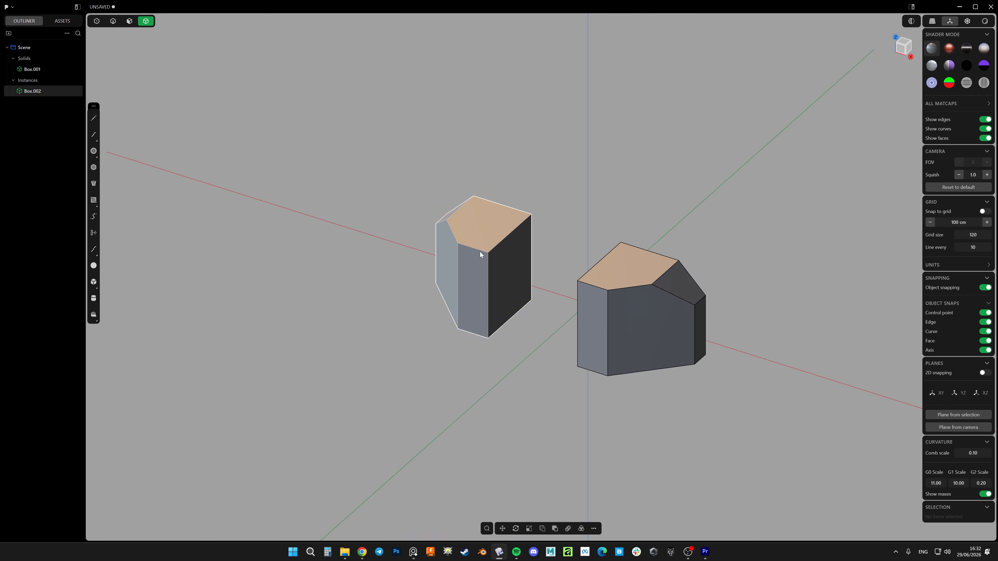
middle_drag(479, 252, 503, 255)
key(alt+d)
drag(441, 293, 313, 313)
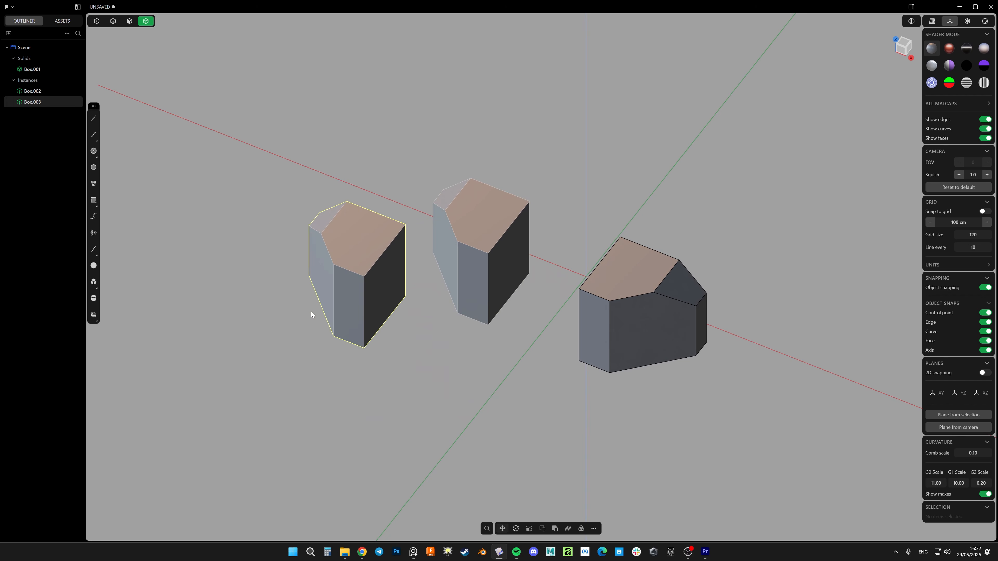
Chamfer the edge between the original box's top face and its vertical corner bevel by about 3 cm
click(605, 339)
key(2)
click(633, 297)
key(b)
click(670, 400)
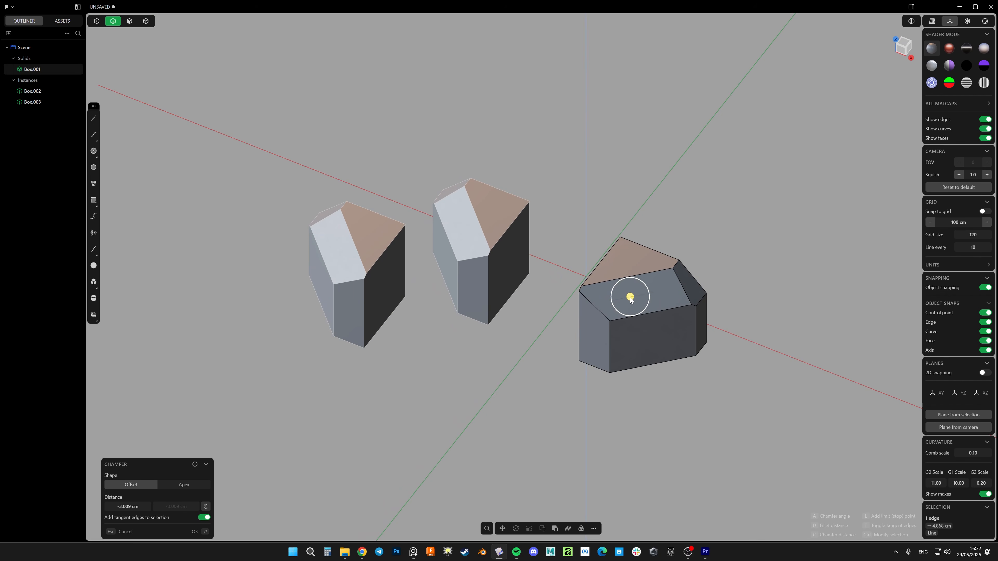
right_click(669, 401)
Delete both instances, leaving only the original solid
key(4)
shift+middle_drag(557, 314, 584, 321)
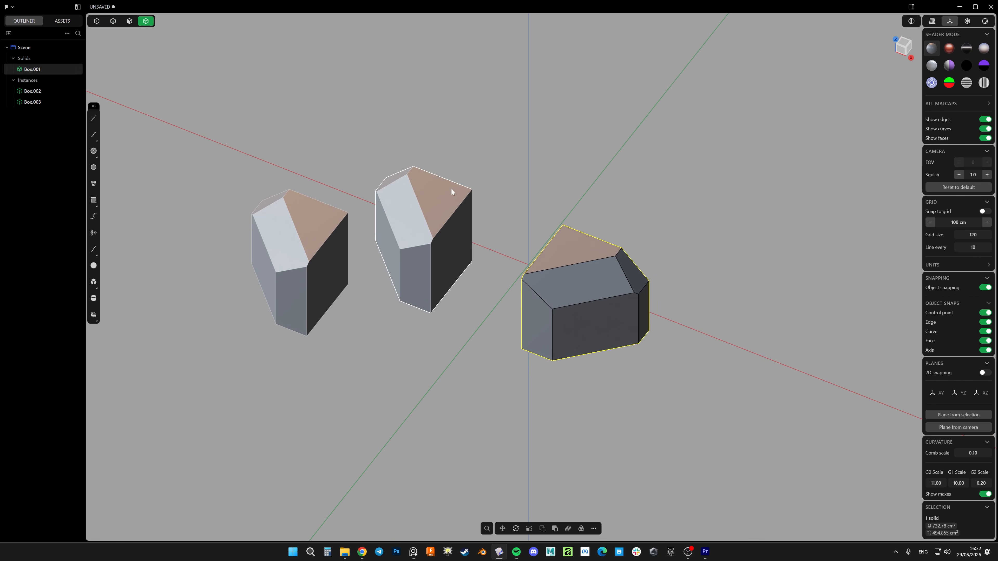
drag(452, 158, 269, 317)
key(Delete)
Create an instance of the original chamfered box in place with the Create Instance command
click(578, 280)
right_click(579, 280)
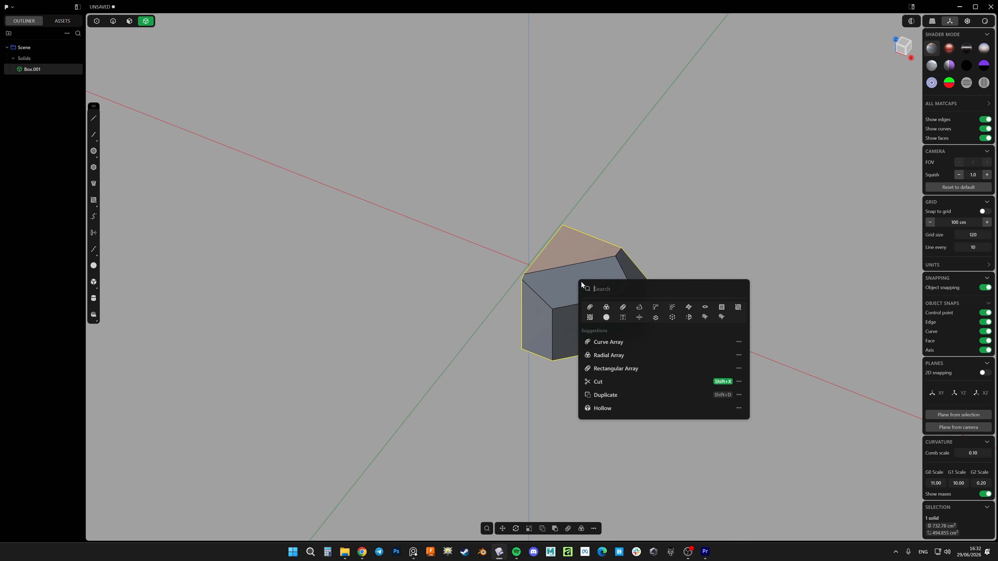
click(673, 318)
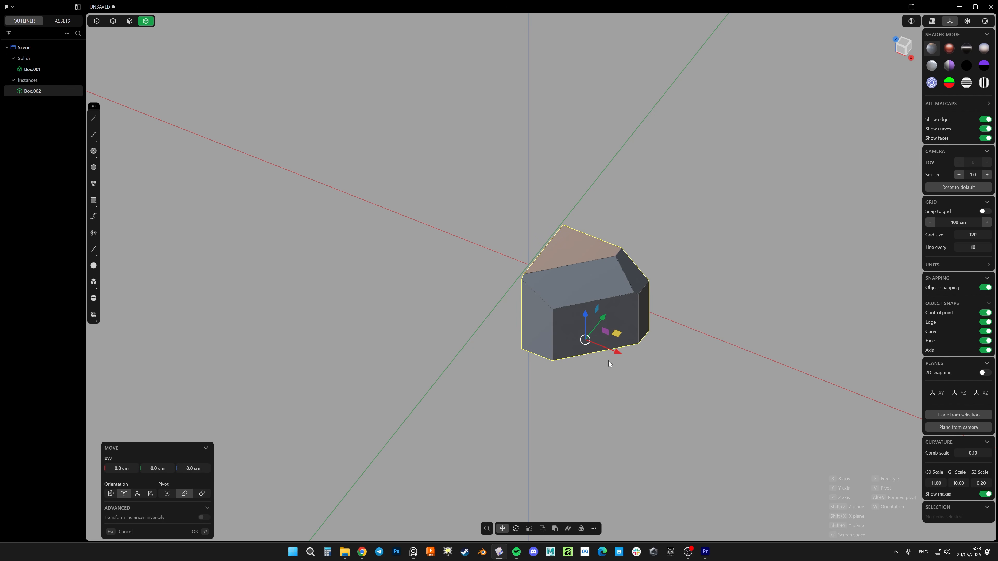
middle_drag(608, 379, 561, 359)
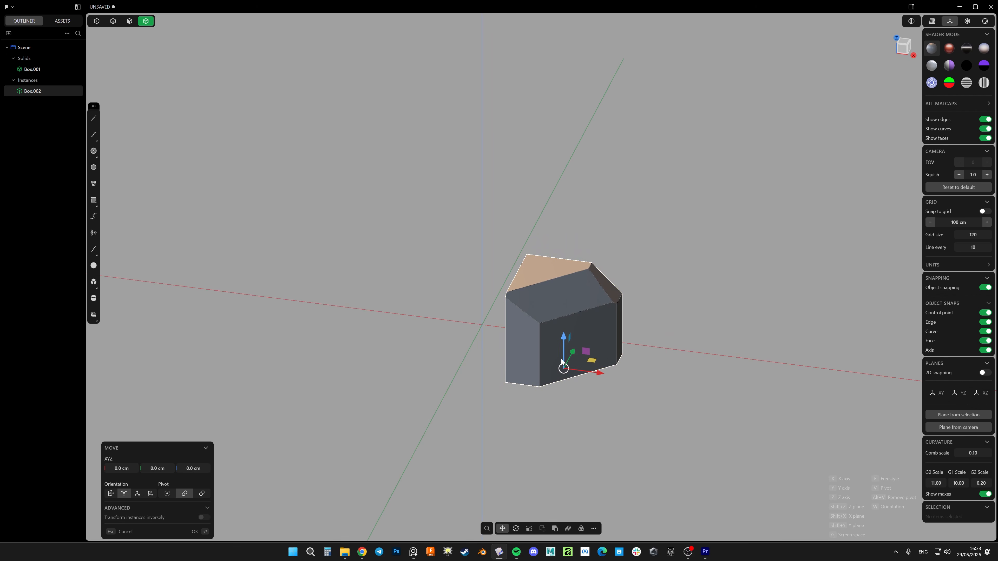
scroll(524, 306, up, 3)
key(Escape)
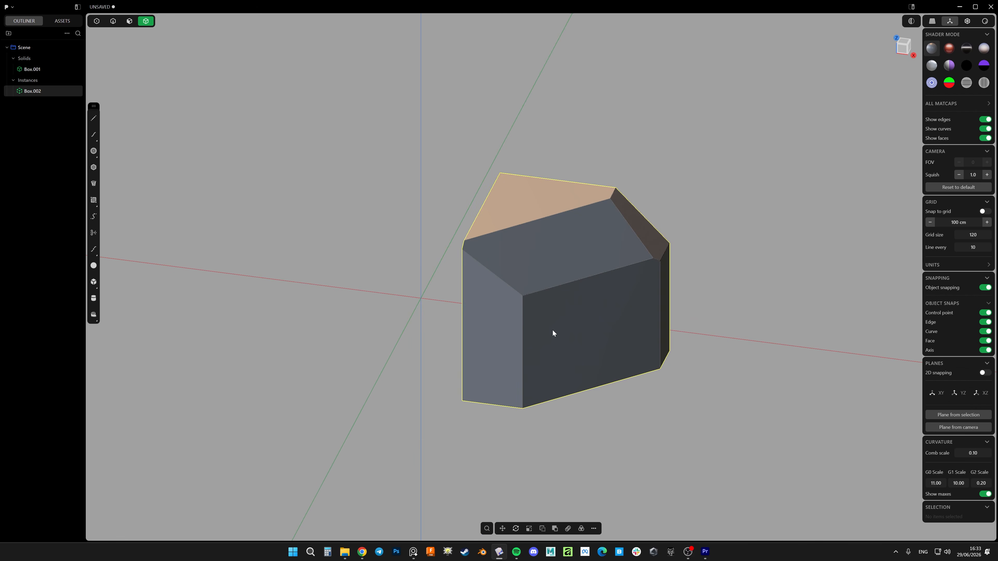
Move the new instance away from the original along the negative X direction
scroll(553, 331, down, 5)
middle_drag(580, 306, 559, 338)
key(g)
drag(590, 323, 453, 259)
key(Return)
Make a second linked instance with Alternative Duplicate and place it apart from the other two boxes
key(alt+d)
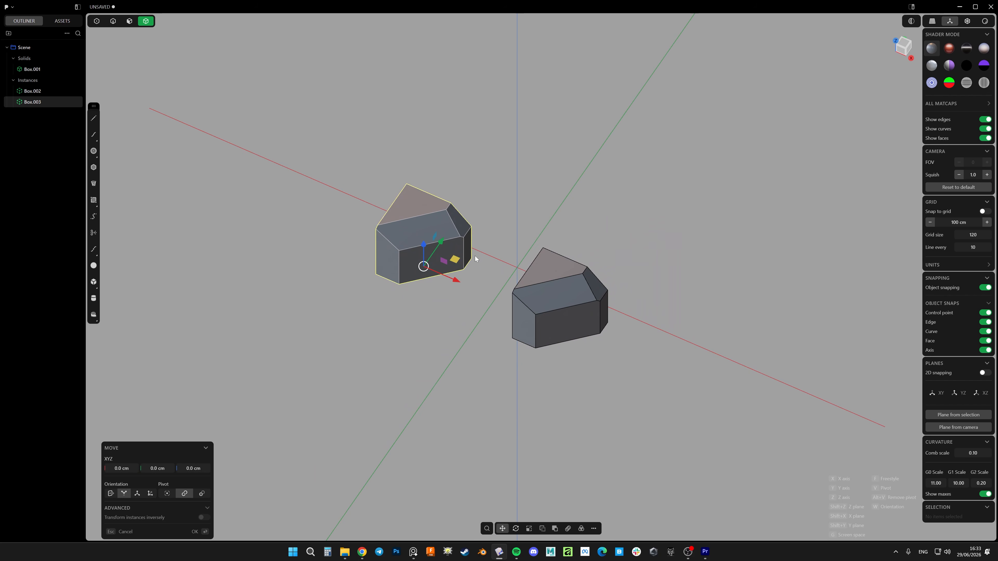
click(588, 198)
middle_drag(531, 278, 567, 262)
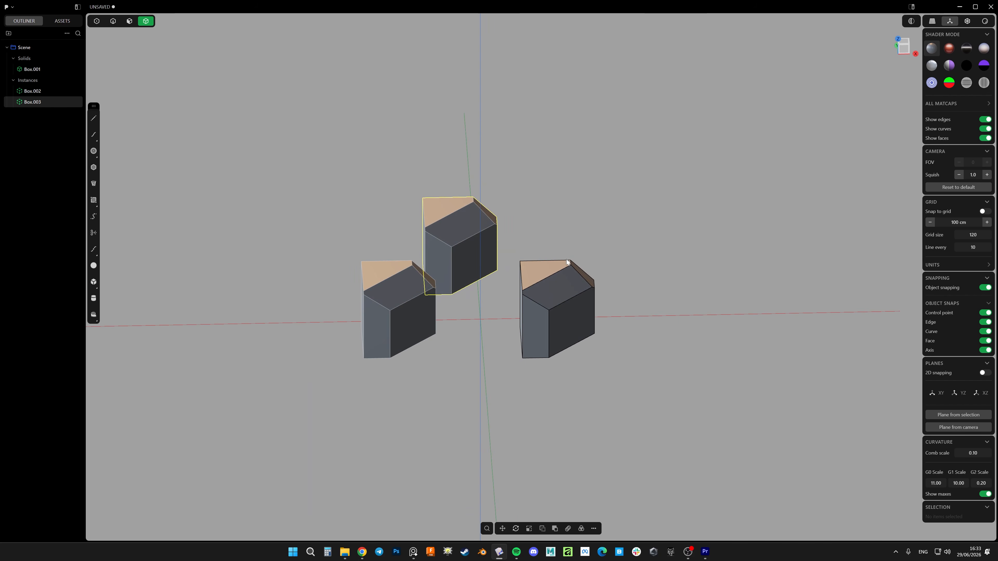
Push the original box's narrow front face inward by about 3.6 cm
click(538, 303)
key(2)
click(534, 329)
scroll(533, 329, up, 5)
key(3)
click(543, 319)
middle_drag(543, 319, 548, 344)
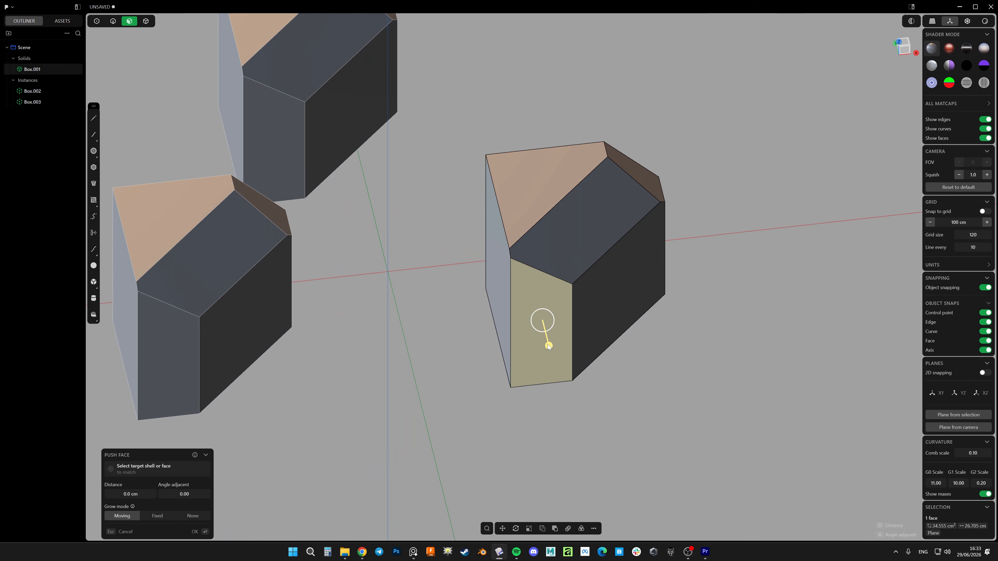
drag(549, 346, 542, 306)
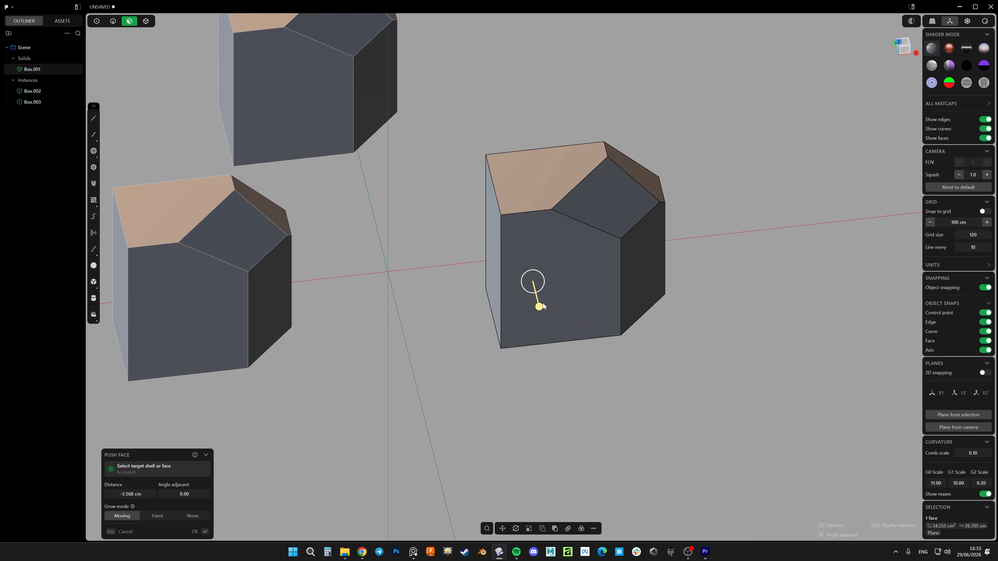
scroll(561, 349, down, 6)
middle_drag(582, 342, 524, 337)
key(Return)
Pull the original box's front face partway back outward and end the Push Face operation
scroll(542, 331, up, 3)
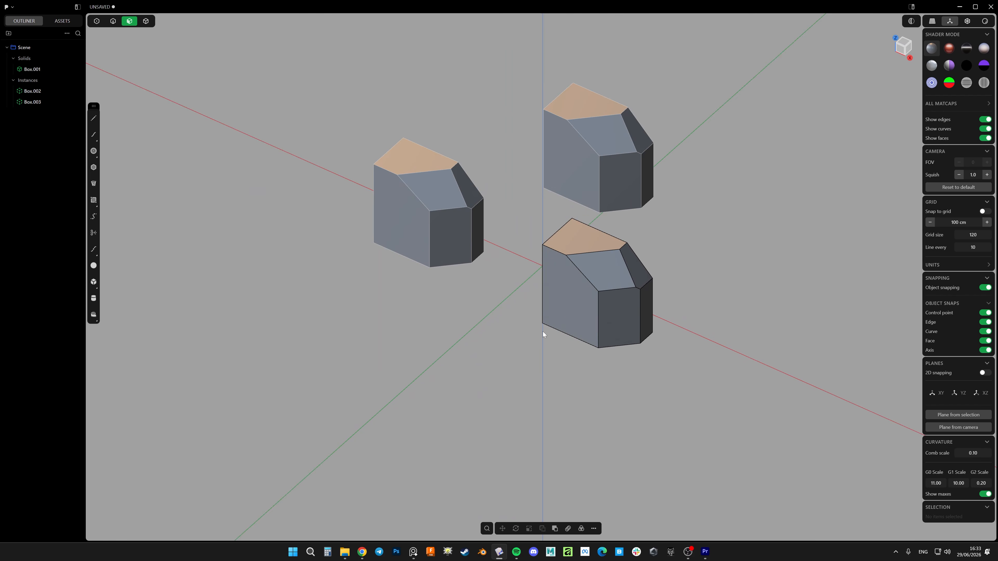
click(551, 320)
scroll(537, 343, down, 6)
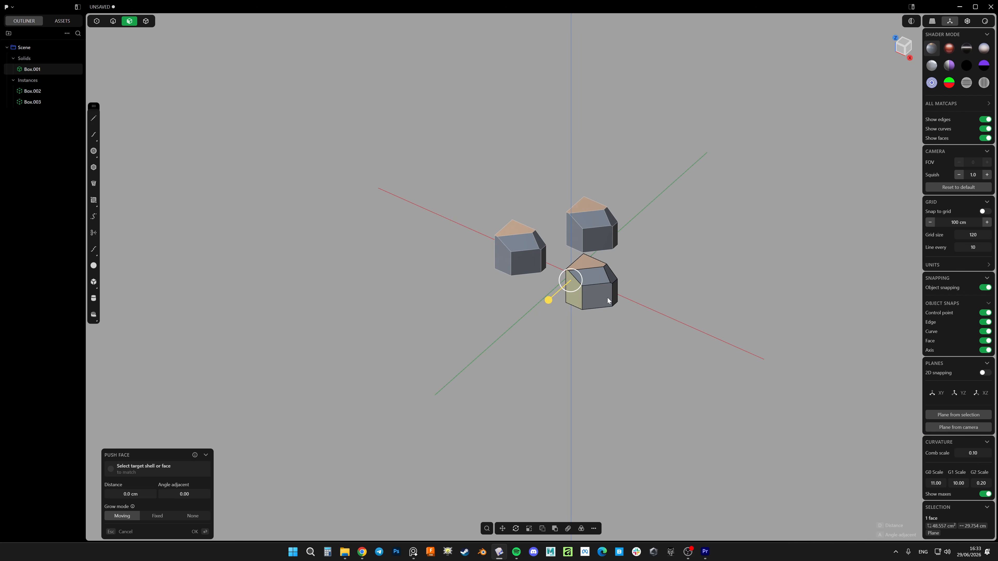
scroll(589, 297, up, 2)
key(4)
scroll(515, 259, up, 5)
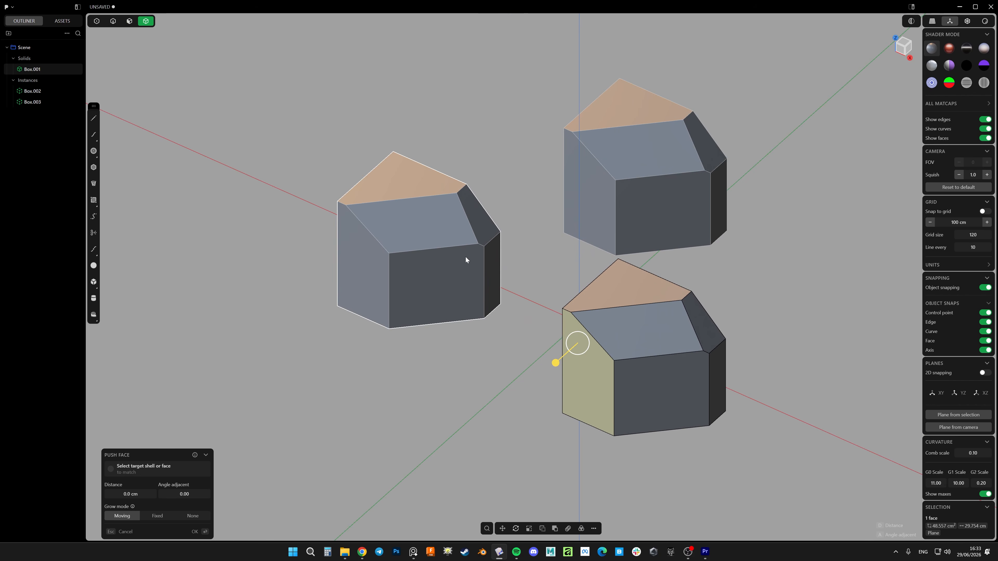
key(Escape)
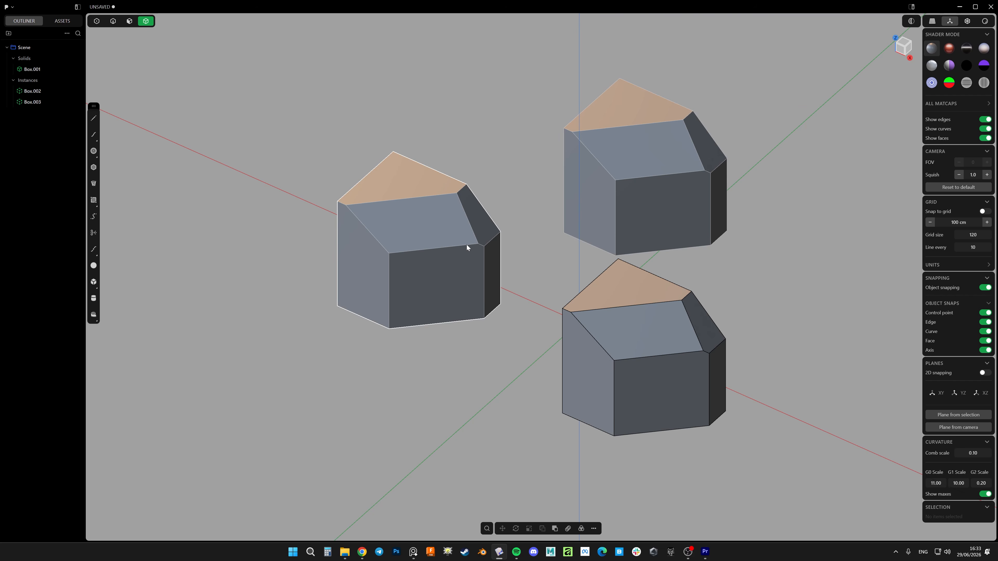
Convert both instances into independent solids with Realize Instances
shift+middle_drag(629, 191, 606, 222)
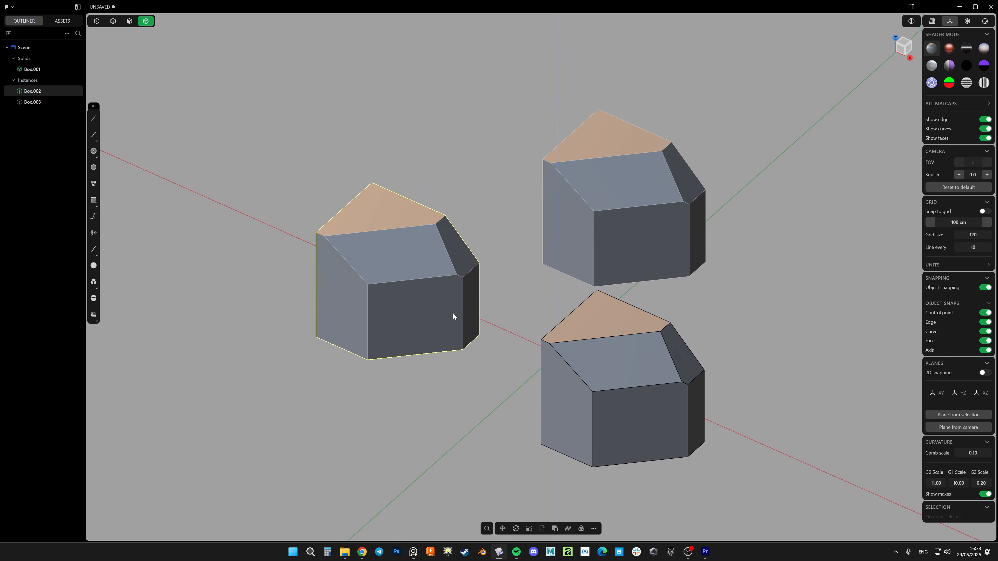
shift+middle_drag(454, 314, 514, 312)
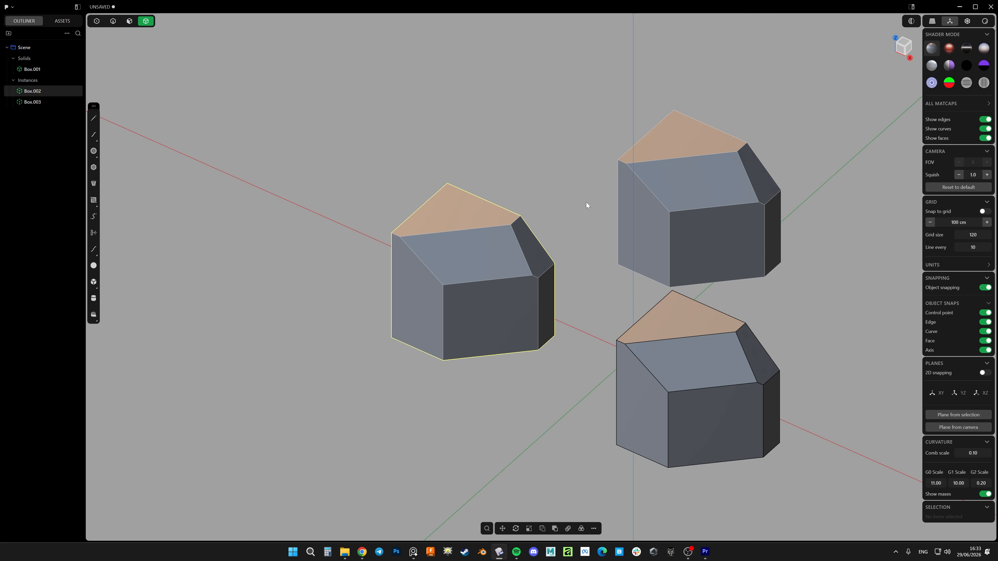
shift+middle_drag(694, 227, 625, 215)
right_click(584, 233)
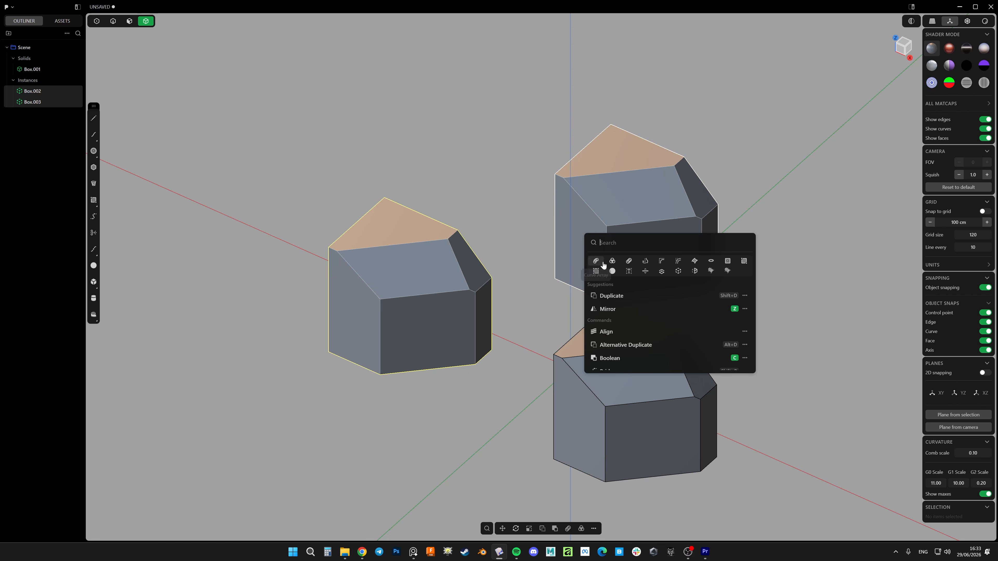
click(695, 272)
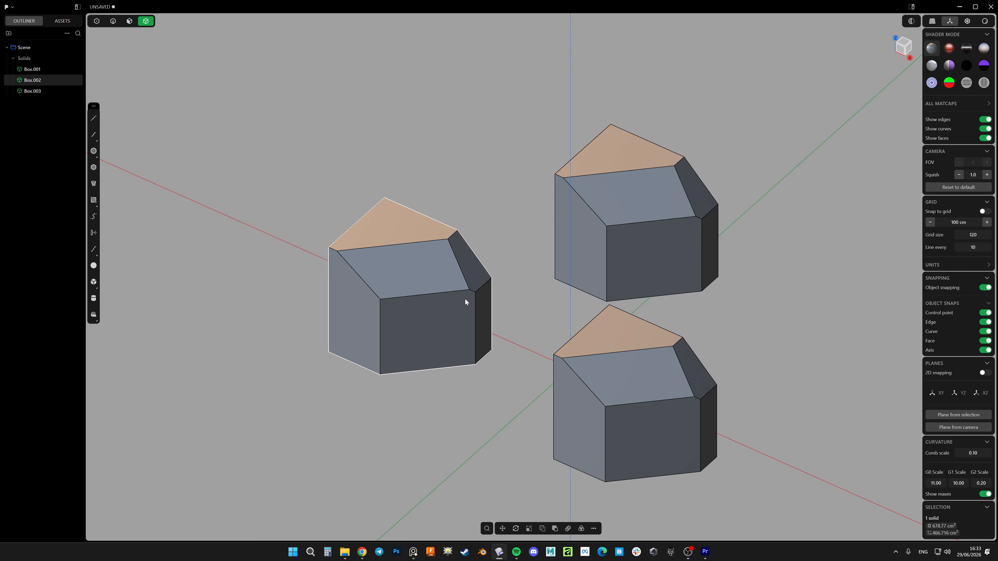
key(3)
click(471, 273)
middle_drag(457, 318, 621, 316)
key(Escape)
key(4)
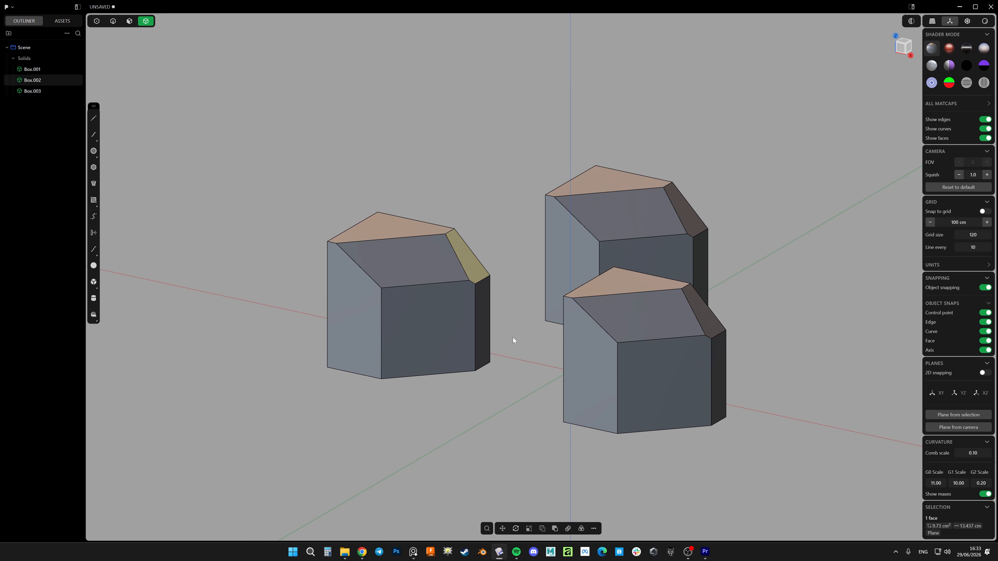
middle_drag(513, 337, 651, 382)
click(529, 363)
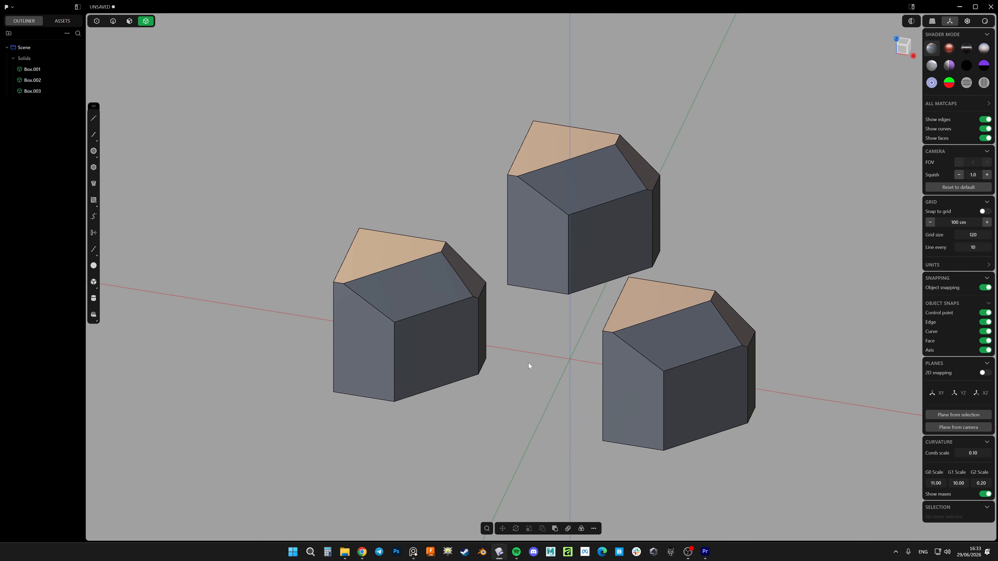
middle_drag(531, 362, 509, 349)
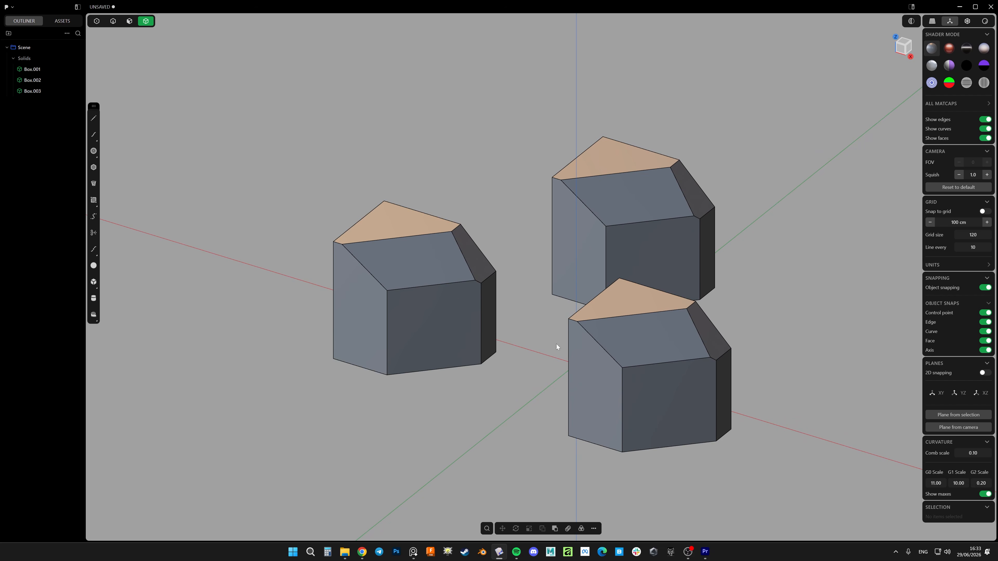
middle_drag(569, 344, 485, 305)
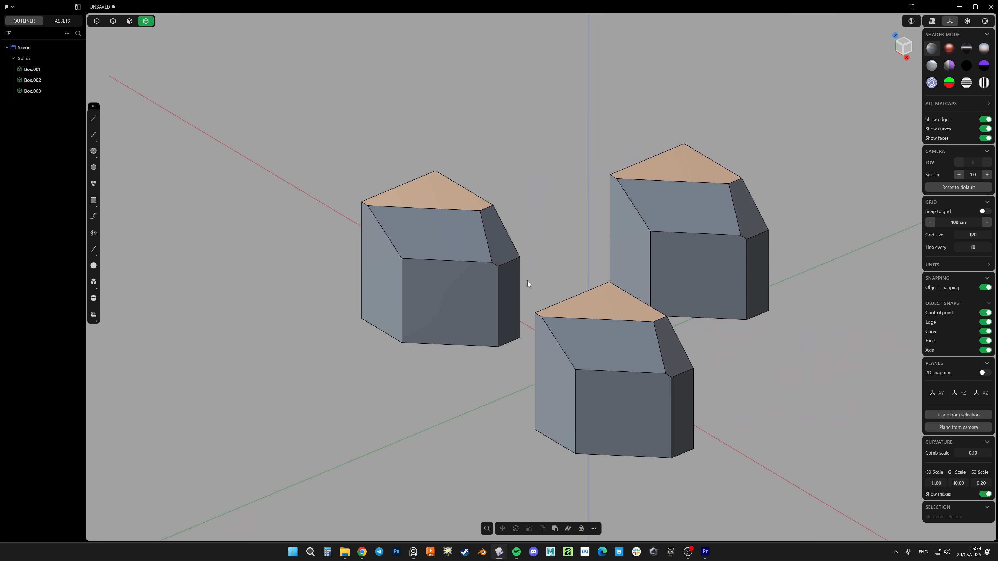
middle_drag(477, 304, 505, 302)
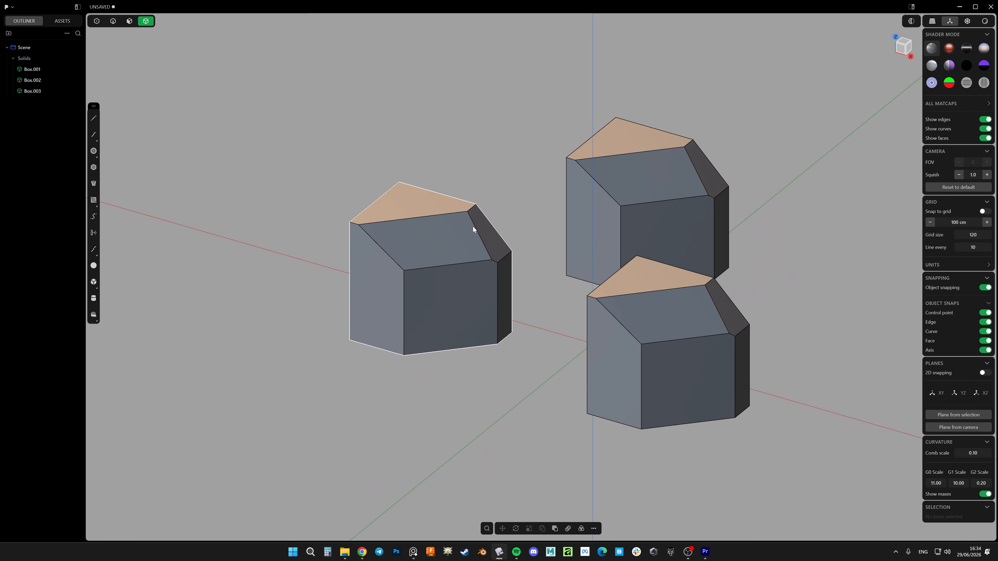
shift+middle_drag(535, 262, 507, 271)
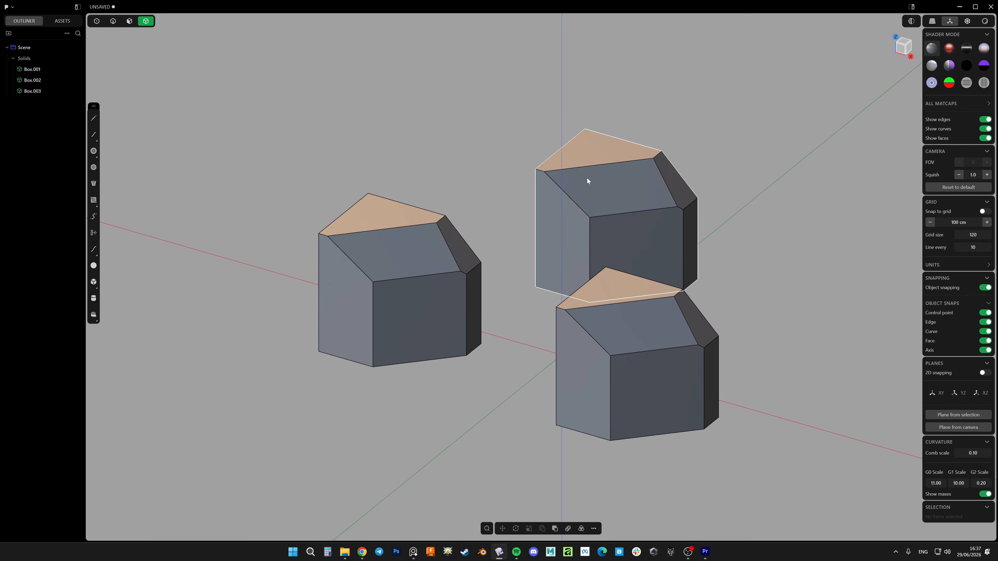
Delete the two farther boxes so that only the nearest box remains in the scene
drag(574, 154, 414, 252)
key(x)
scroll(519, 277, down, 4)
Create a Rectangular Array of 8 boxes along the X axis over an extent of about 71.35 cm, made as instances
click(585, 288)
key(f)
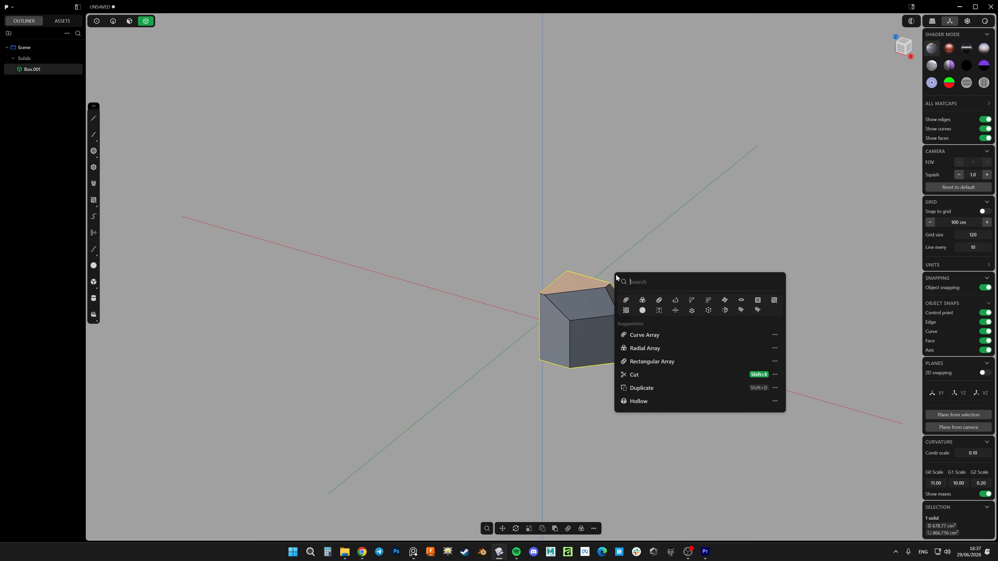
click(659, 300)
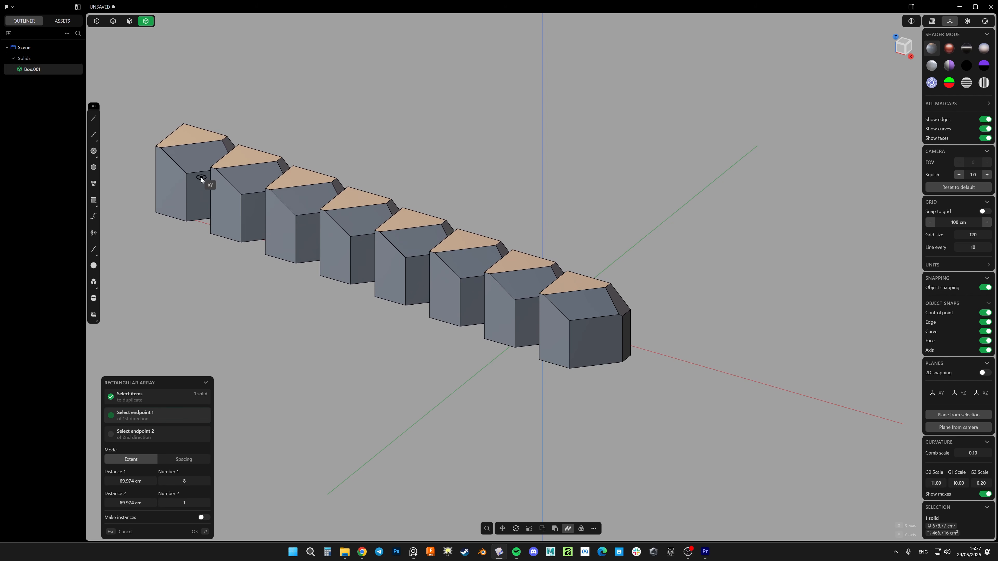
click(180, 183)
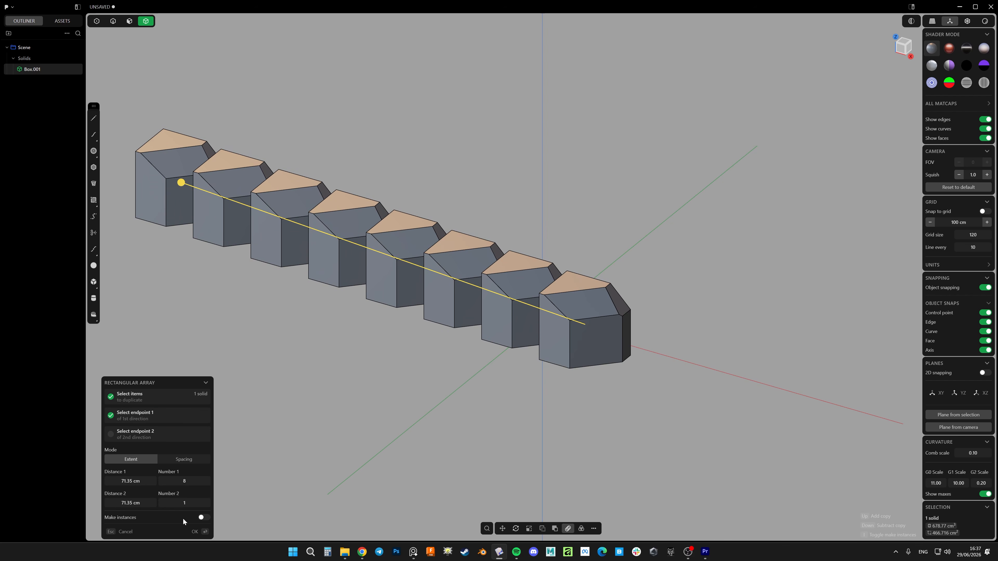
click(203, 518)
click(195, 532)
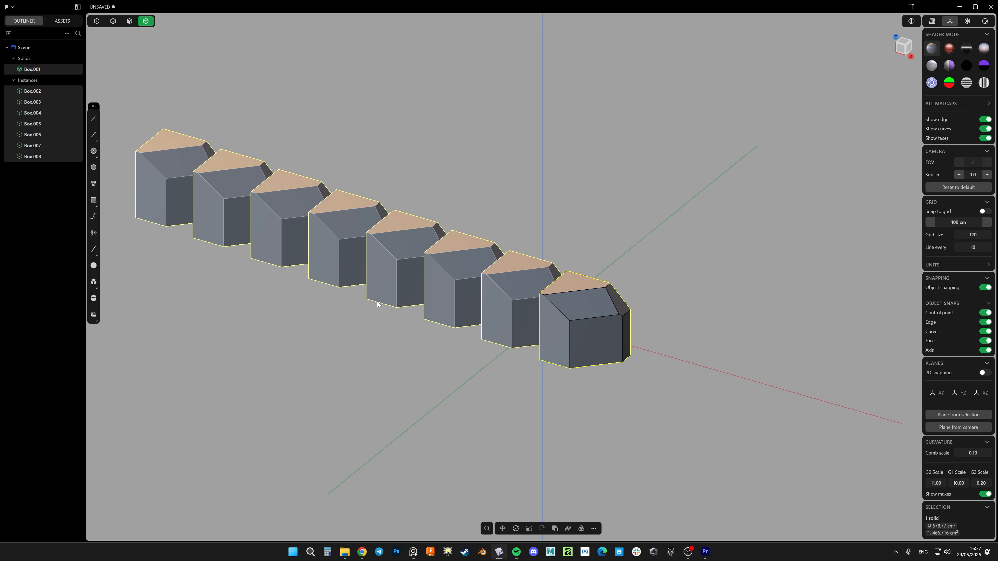
Push the original box's large front face inward by about 0.07 cm to edit the whole array
shift+middle_drag(377, 301, 434, 325)
click(438, 283)
click(676, 375)
key(3)
click(676, 377)
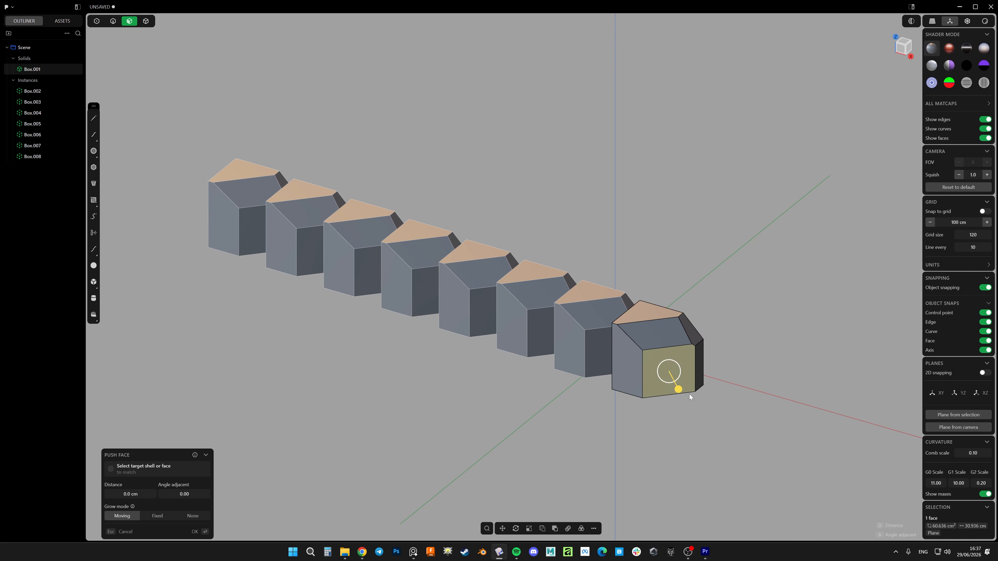
drag(678, 388, 680, 390)
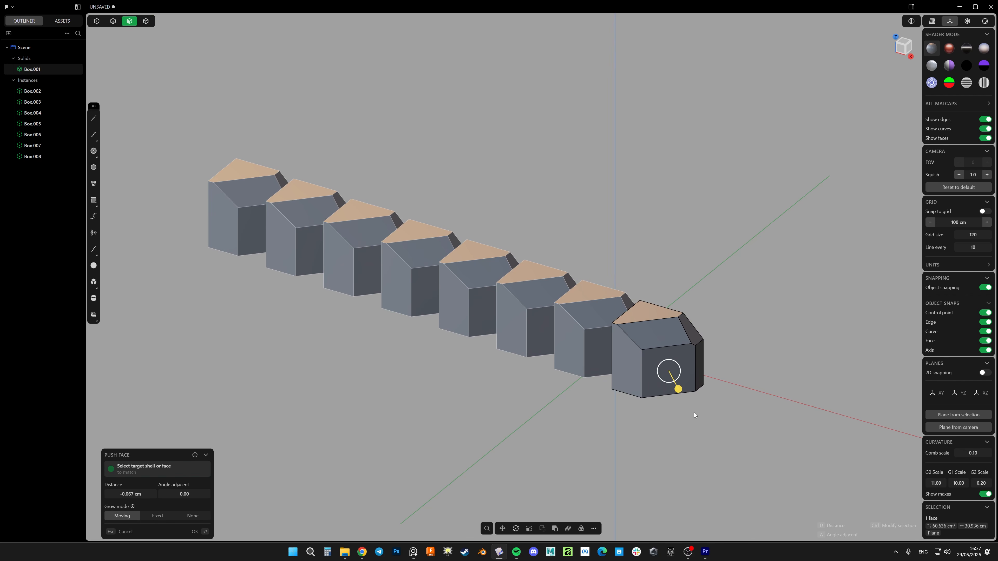
right_click(694, 411)
scroll(697, 366, up, 3)
key(Escape)
scroll(681, 400, down, 2)
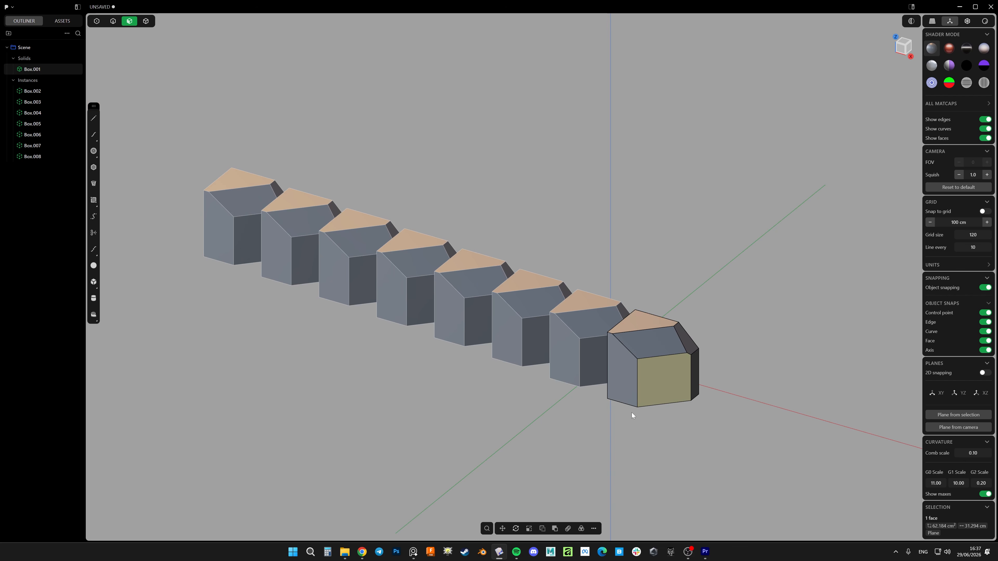
Select the original box together with all array instances as solids and remove them to empty the scene
mouse_move(631, 413)
middle_down()
mouse_move(618, 391)
mouse_move(639, 414)
middle_up()
key(4)
click(650, 377)
scroll(647, 378, down, 3)
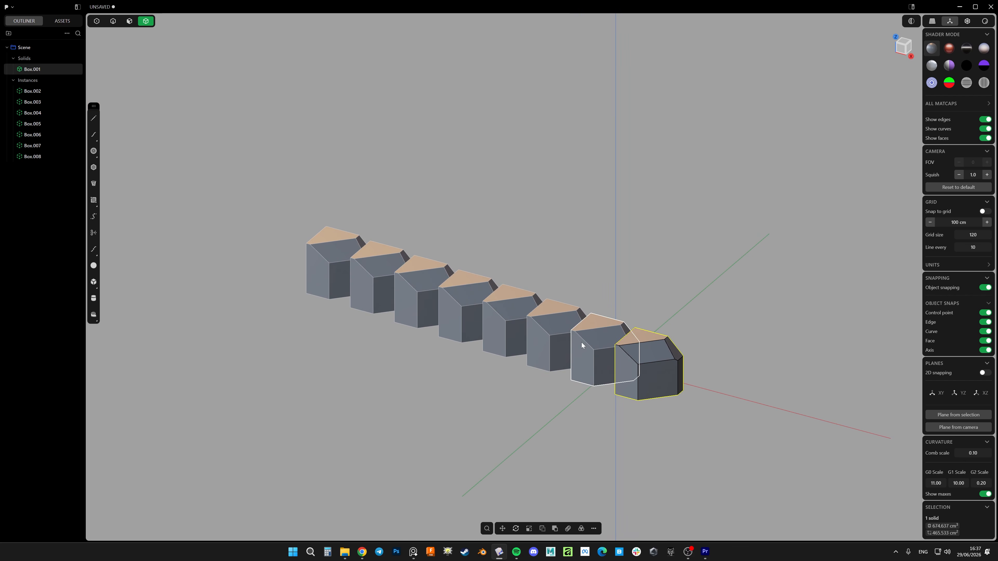
drag(697, 234, 289, 461)
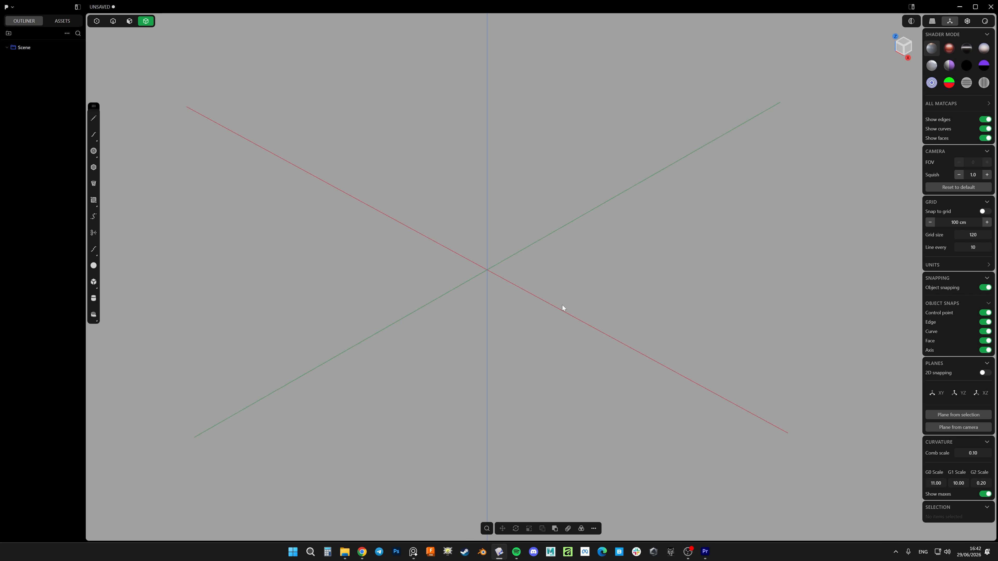
Create a box about 9.24 cm wide, 18.49 cm long and 9.09 cm high, starting on the X axis beside the origin
middle_drag(565, 324, 550, 293)
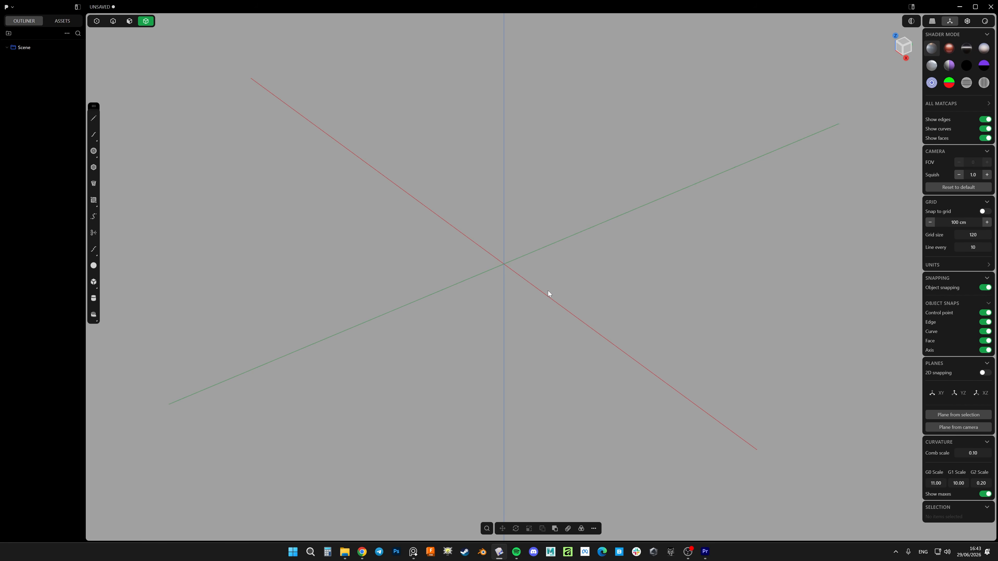
key(shift+b)
click(542, 292)
click(685, 278)
click(699, 226)
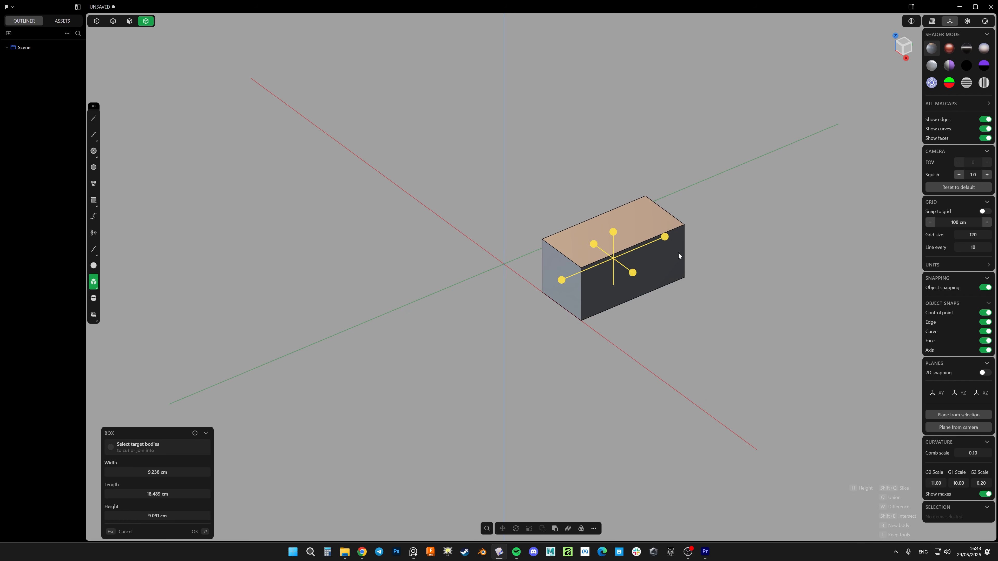
Mirror the box along X about the origin with Make instances enabled, and deselect both boxes
middle_drag(678, 252, 551, 297)
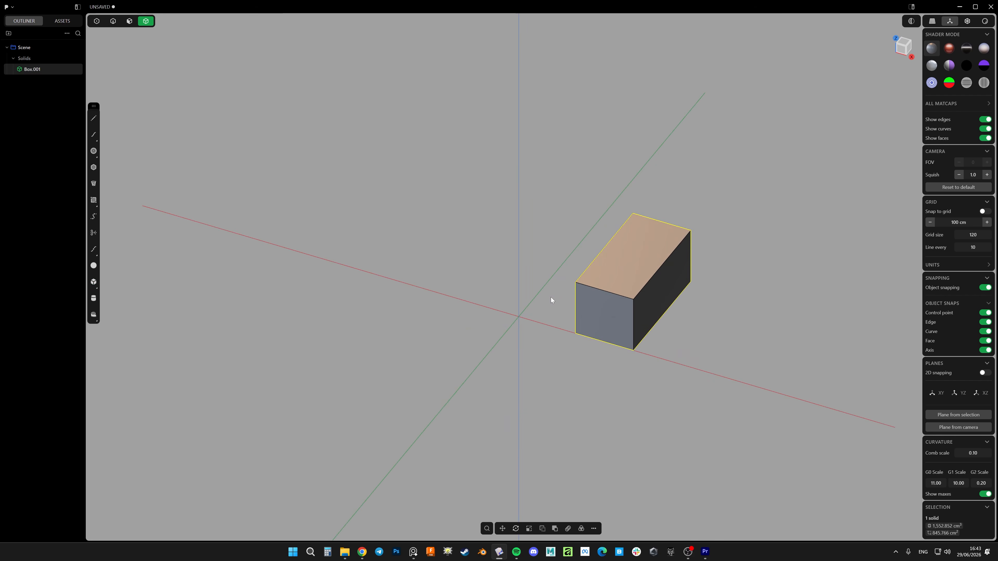
key(alt+x)
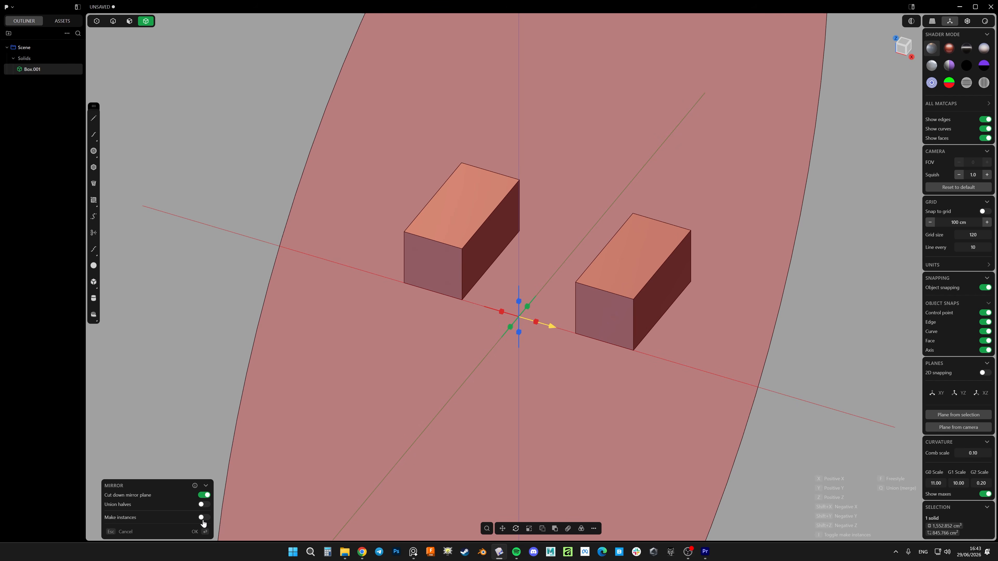
click(202, 518)
key(Return)
shift+middle_drag(522, 304, 430, 357)
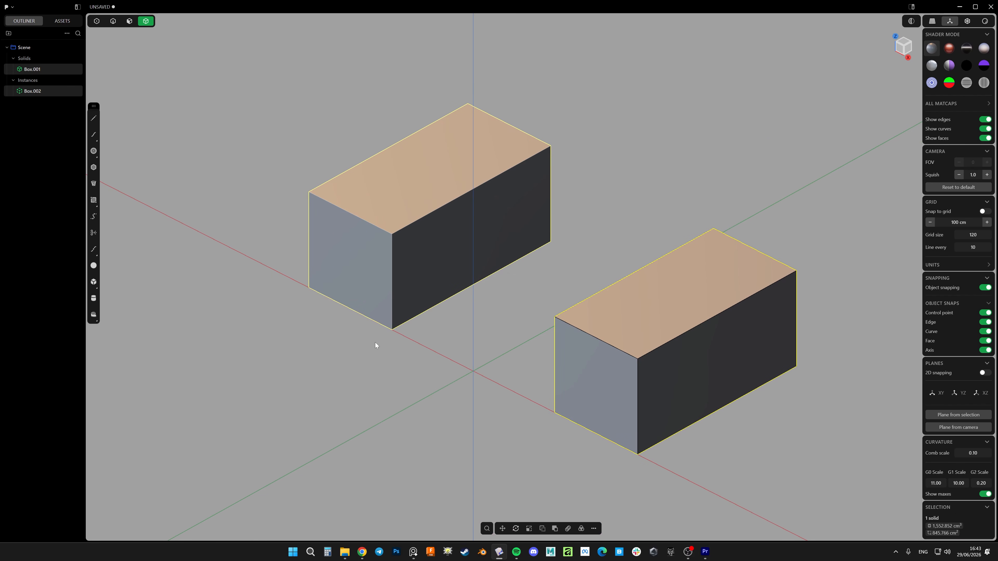
click(431, 344)
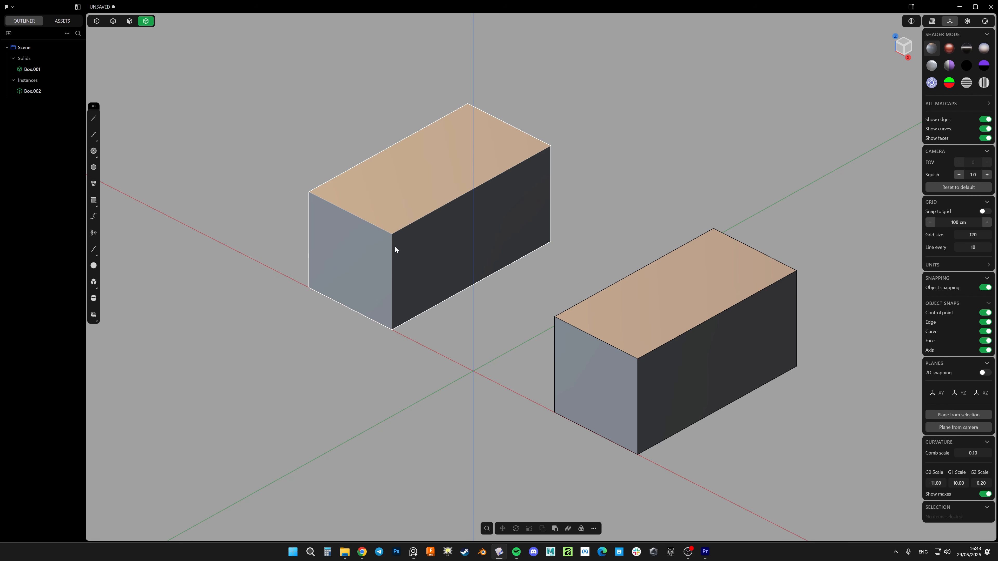
Cut a wide chamfer on the short front top edge of the original box
scroll(367, 228, up, 2)
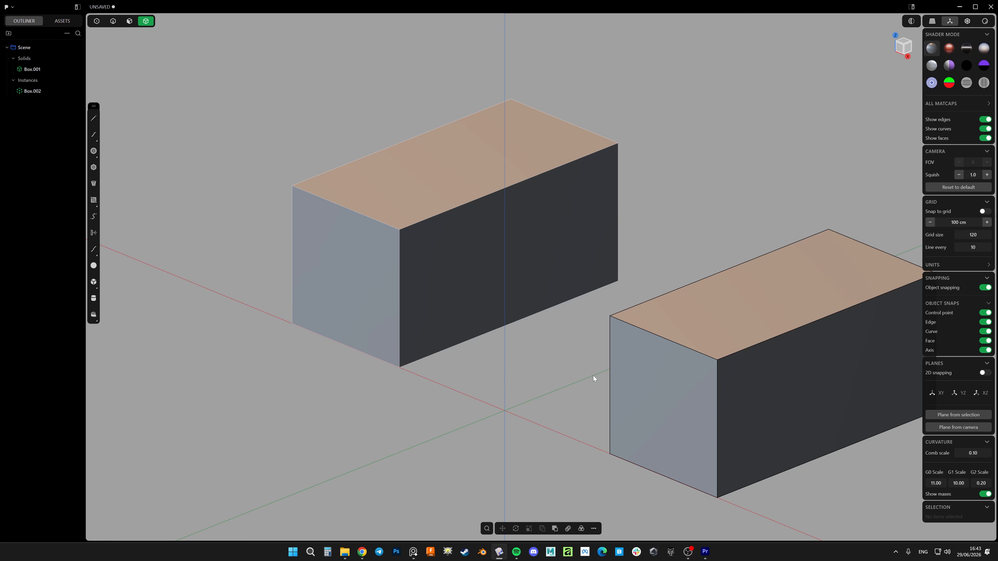
shift+middle_drag(588, 372, 516, 315)
key(2)
click(572, 274)
key(b)
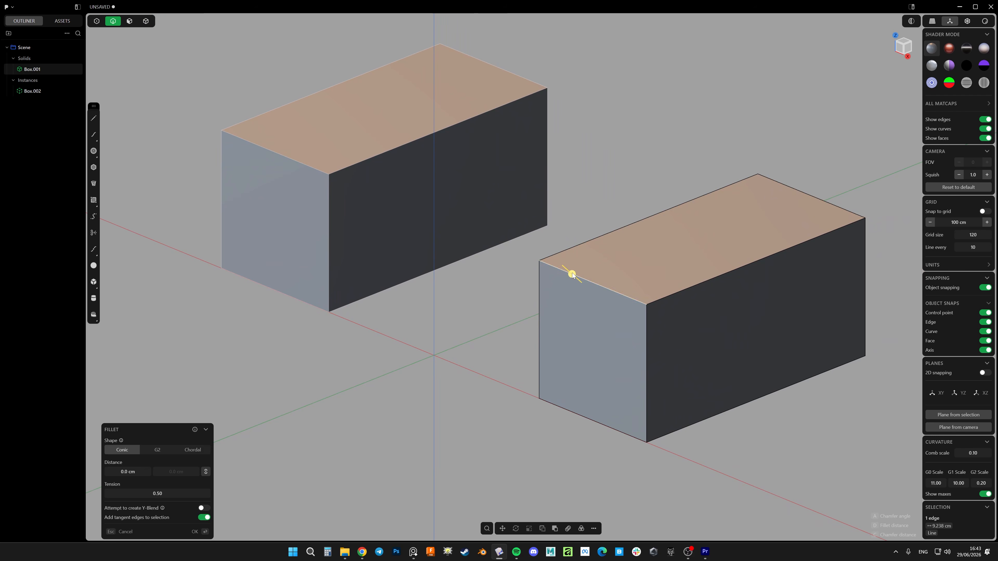
drag(572, 274, 600, 299)
right_click(600, 299)
Chamfer the long outer top edge of the original box
click(718, 275)
key(b)
drag(718, 275, 704, 301)
right_click(704, 301)
middle_drag(704, 302, 655, 266)
Fillet the short edge between the front chamfer and the top face of the original box
click(647, 262)
key(b)
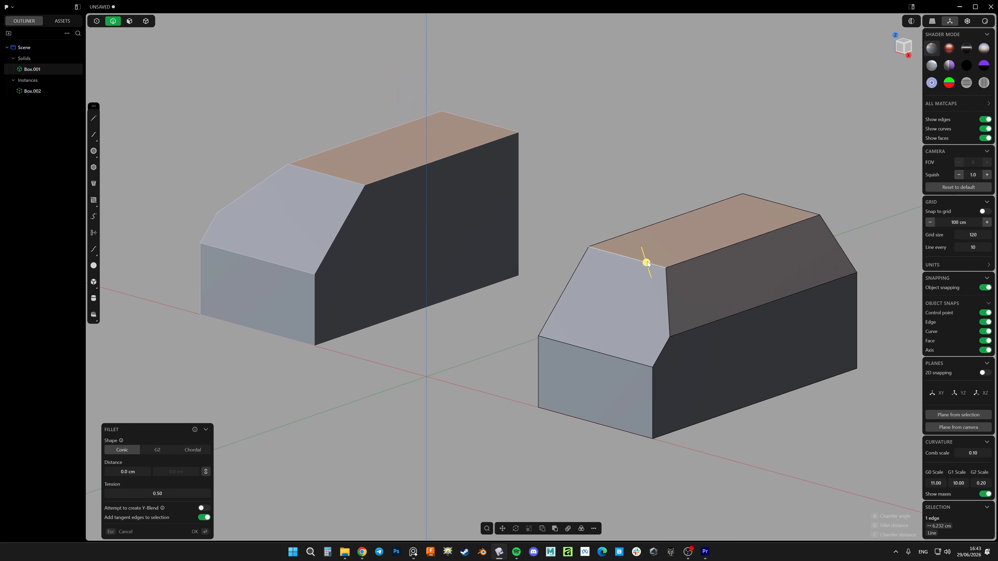
drag(647, 262, 642, 243)
right_click(642, 243)
In the right view, draw a polyline across the box with a slanted segment from below its base and an 18.5 cm horizontal segment past its end
middle_drag(600, 284, 556, 288)
click(905, 55)
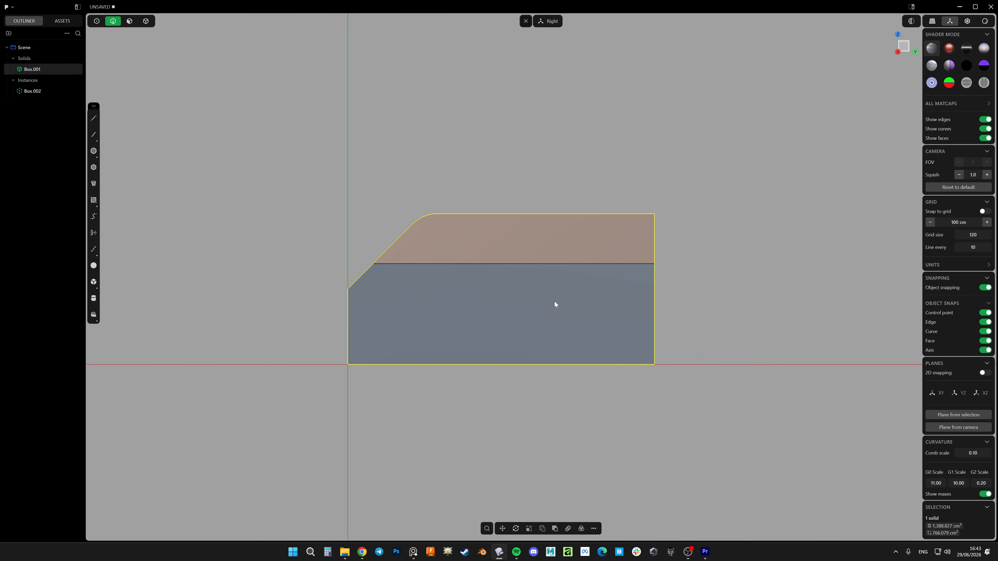
key(l)
click(391, 391)
click(474, 289)
click(781, 292)
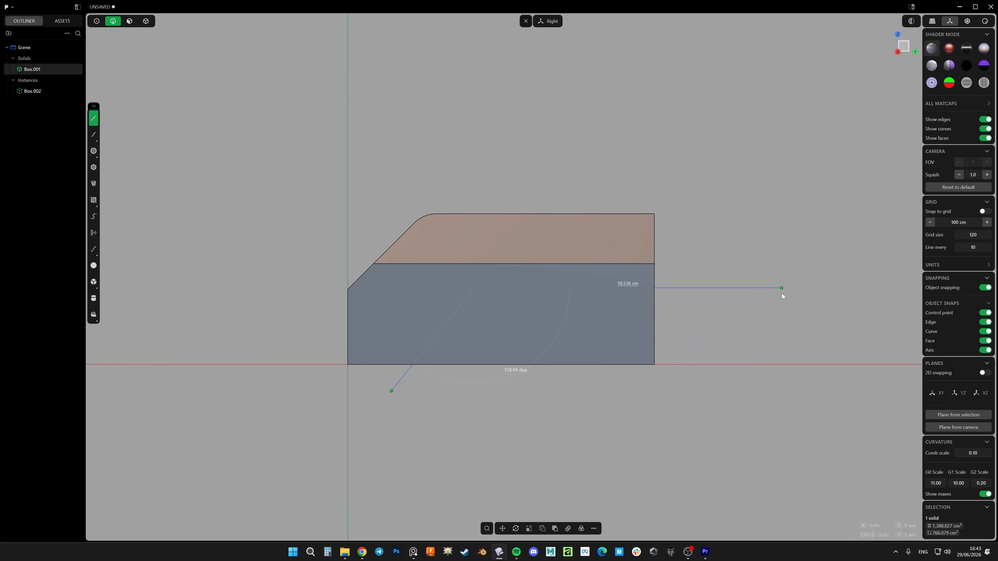
right_click(782, 292)
Cut the original solid in two along the polyline and select the lower cut piece
key(4)
click(619, 259)
key(c)
click(689, 288)
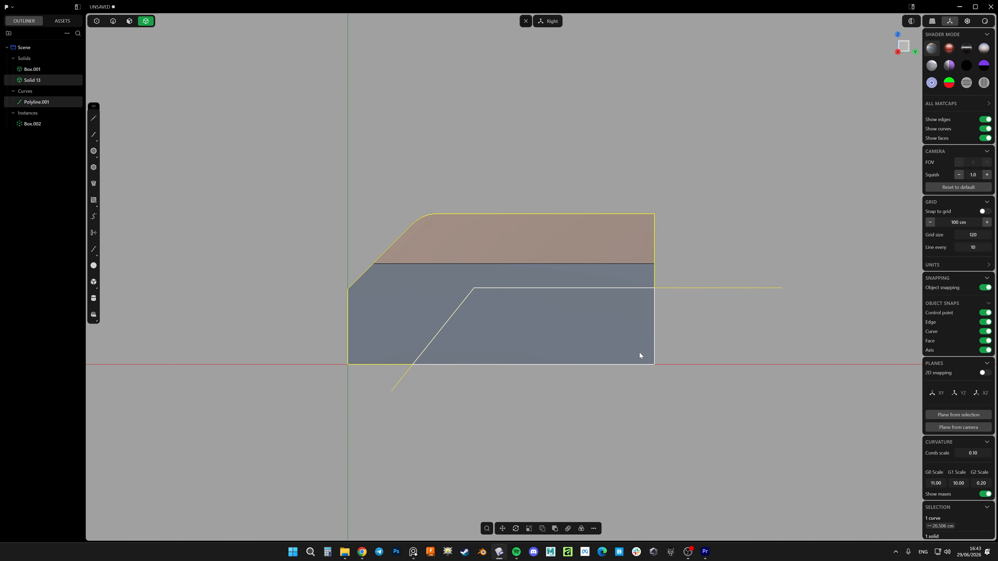
click(559, 329)
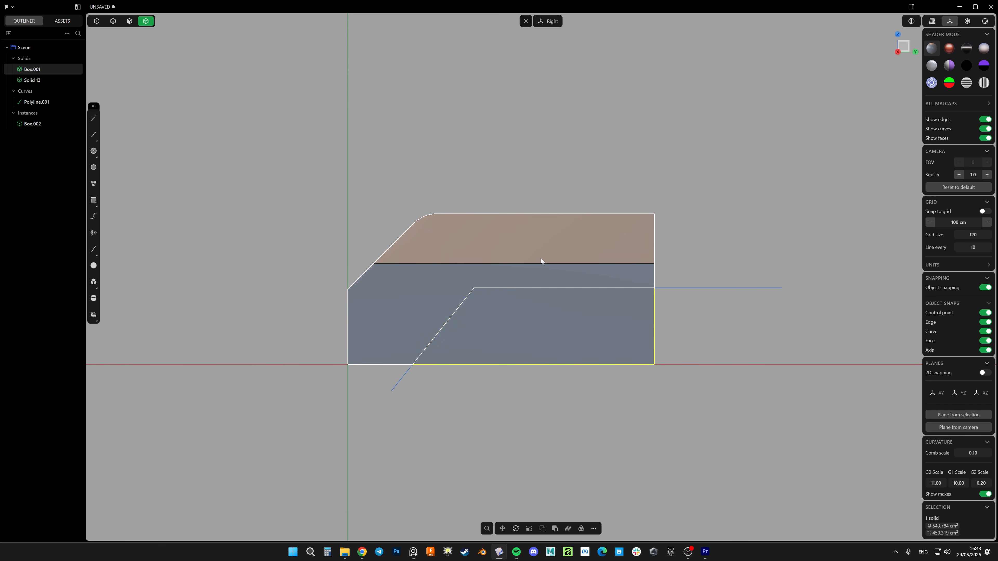
click(556, 330)
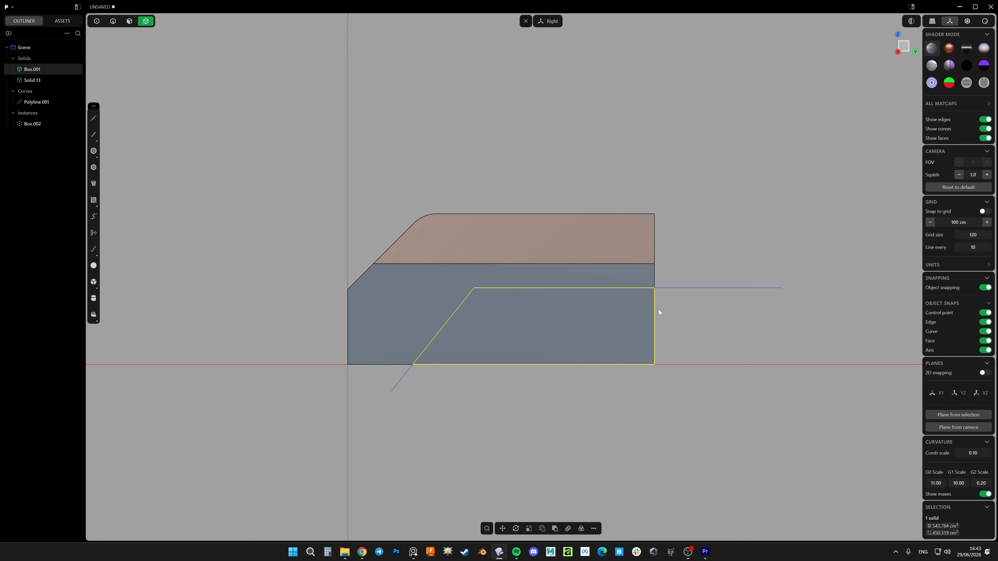
Delete the cutting polyline and return to solid selection
key(2)
click(677, 285)
key(x)
key(4)
Compare the two cut pieces with the mirrored instance to examine which piece keeps the link as the original solid
click(570, 294)
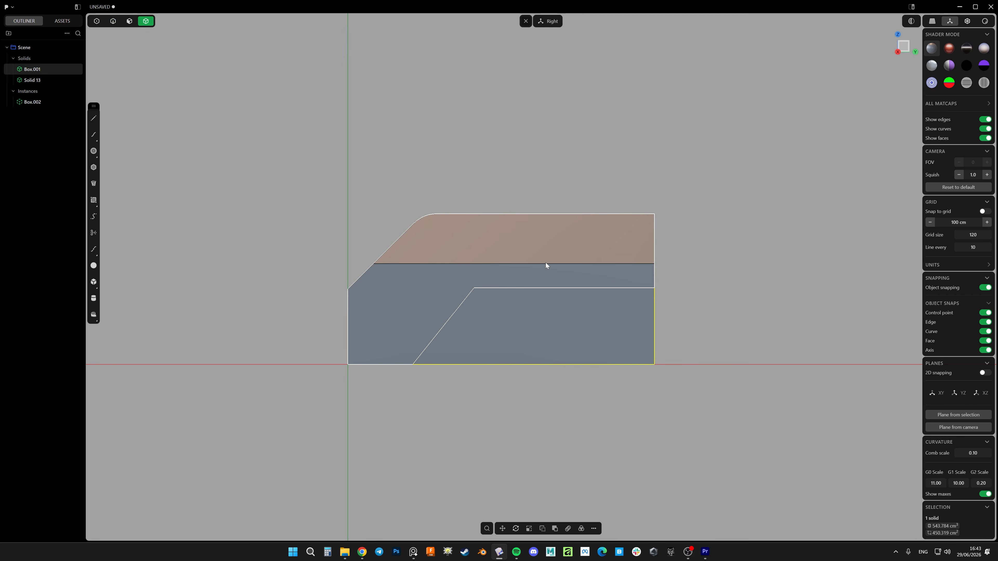
click(546, 263)
middle_drag(511, 253, 483, 274)
middle_drag(405, 223, 478, 310)
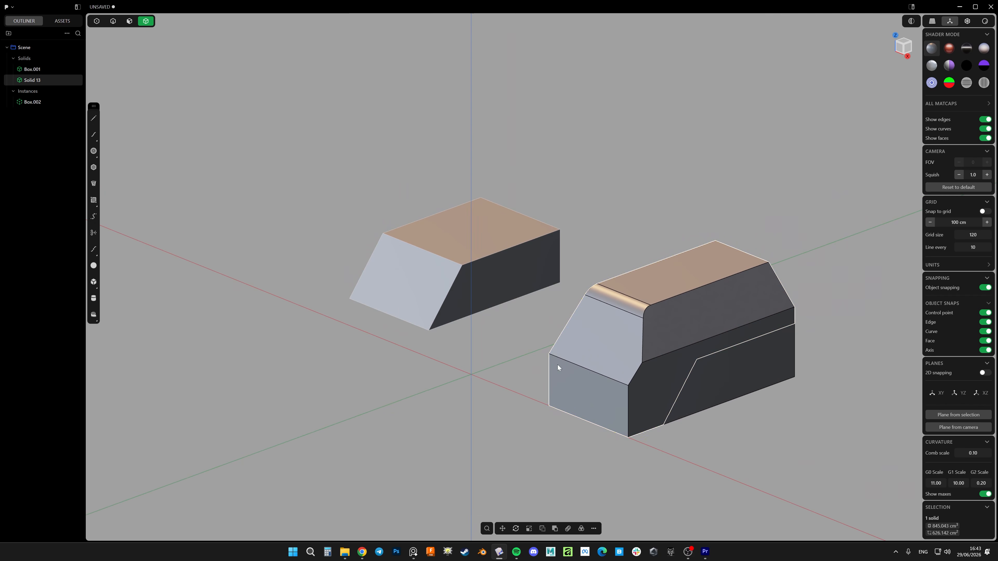
click(722, 374)
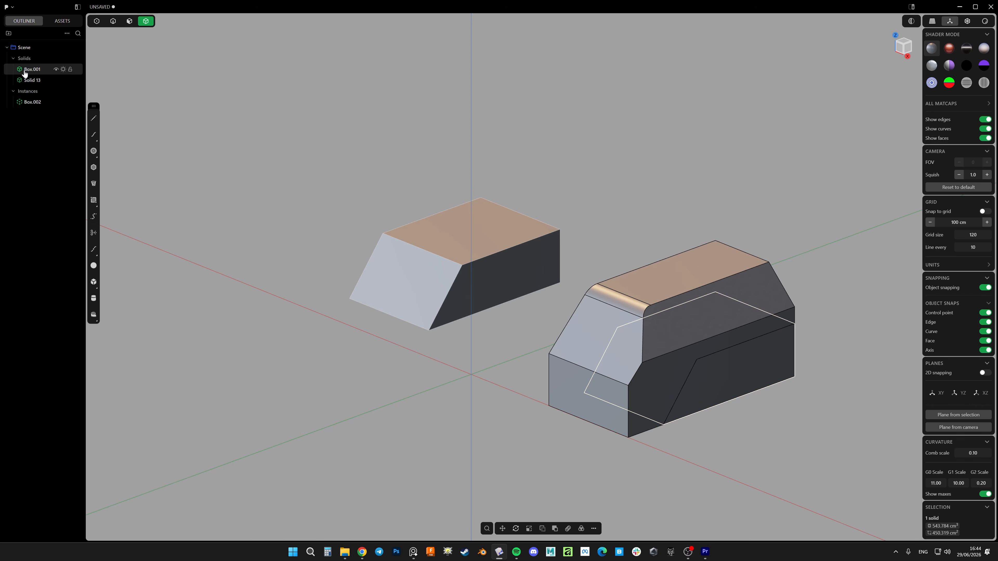
shift+middle_drag(541, 326, 499, 308)
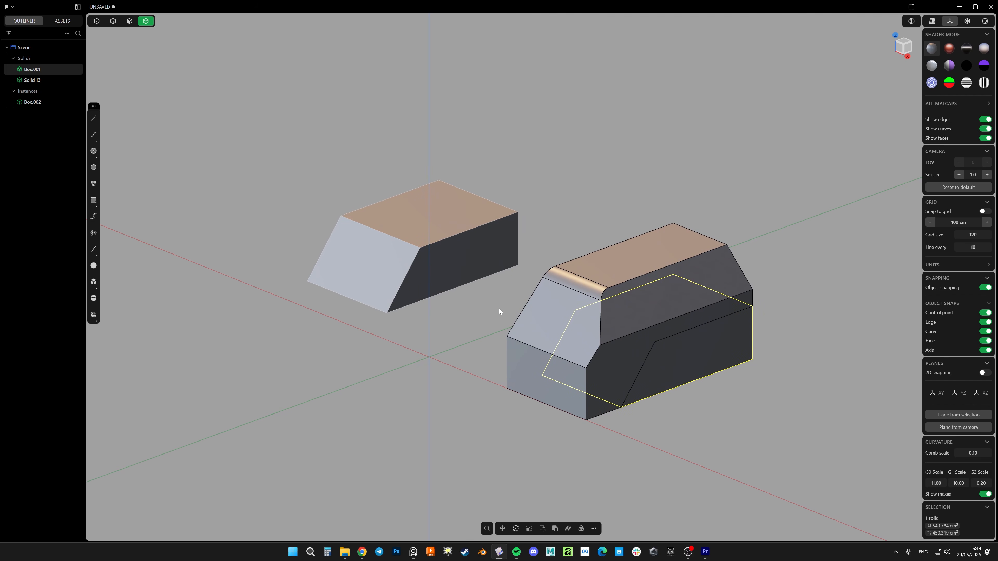
click(571, 313)
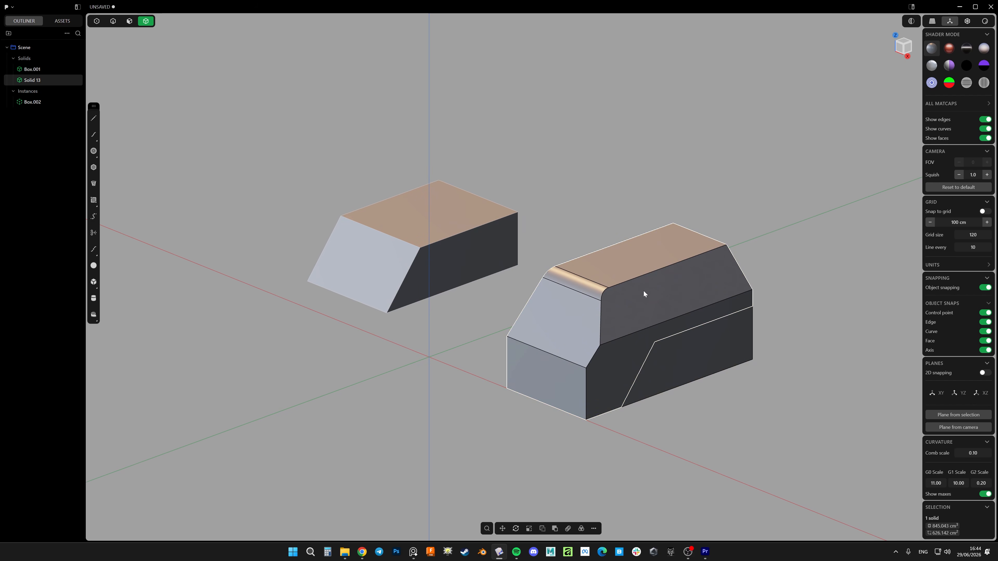
middle_drag(588, 311, 511, 286)
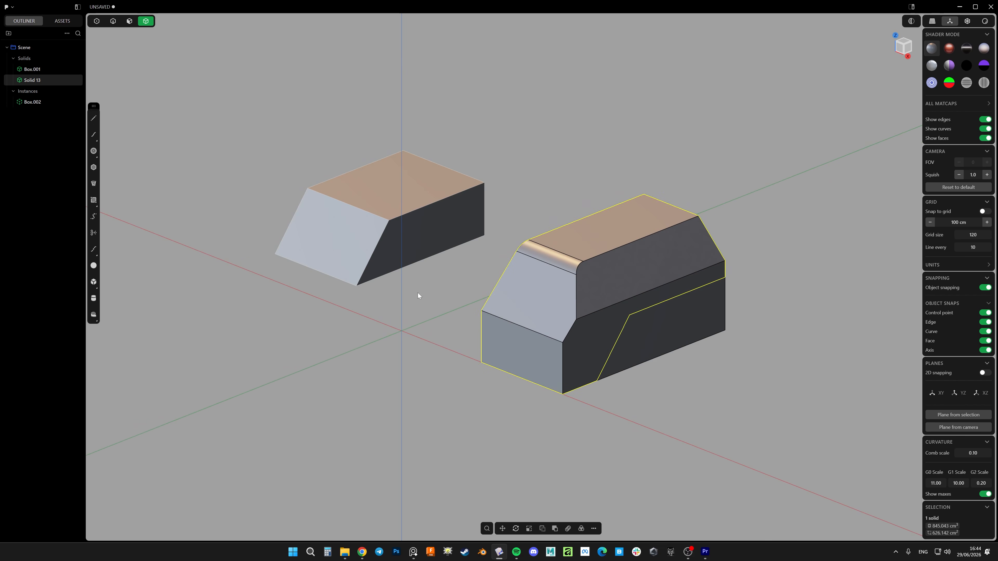
shift+middle_drag(418, 292, 485, 284)
shift+middle_drag(619, 270, 532, 301)
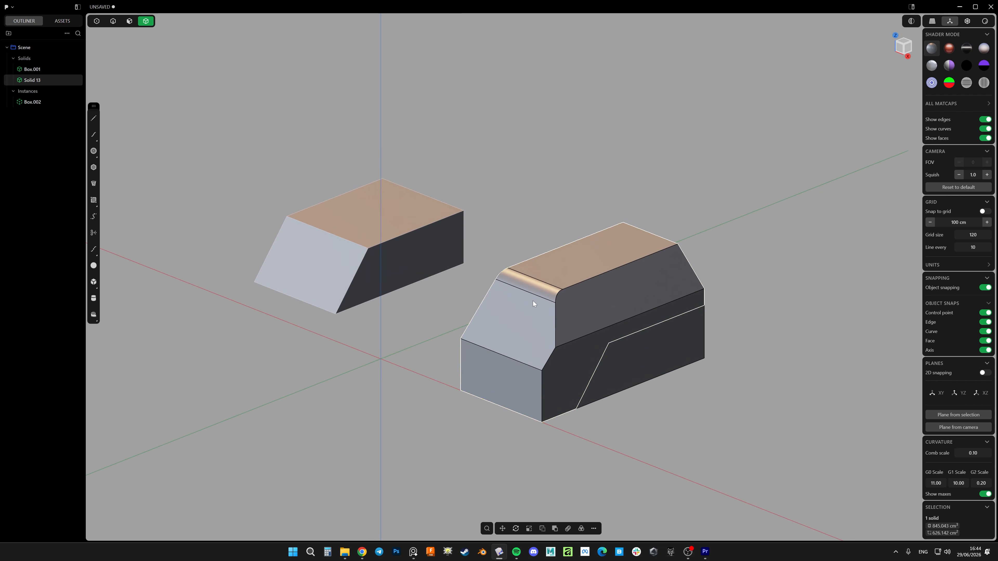
middle_drag(578, 263, 551, 309)
scroll(566, 292, down, 3)
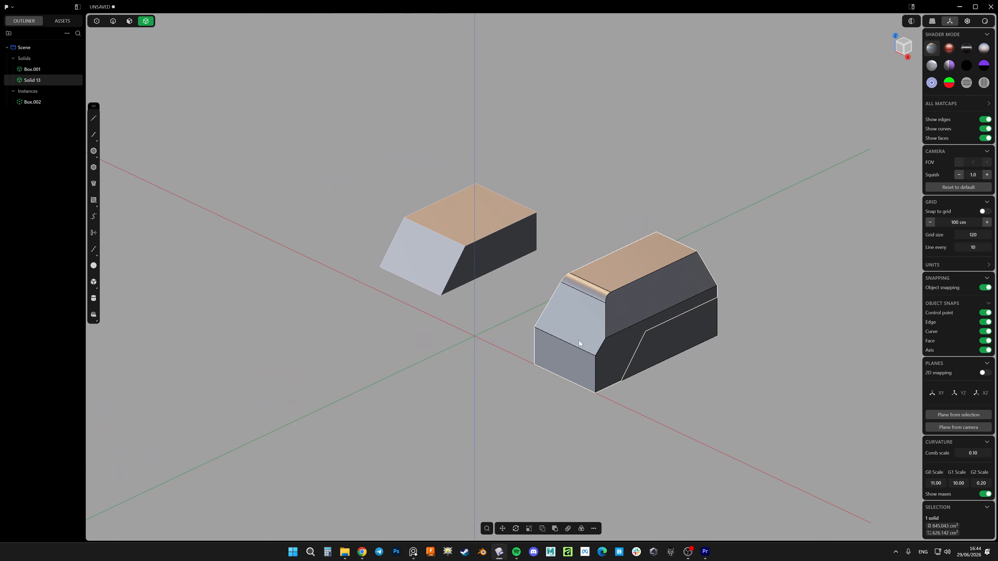
shift+middle_drag(575, 338, 548, 340)
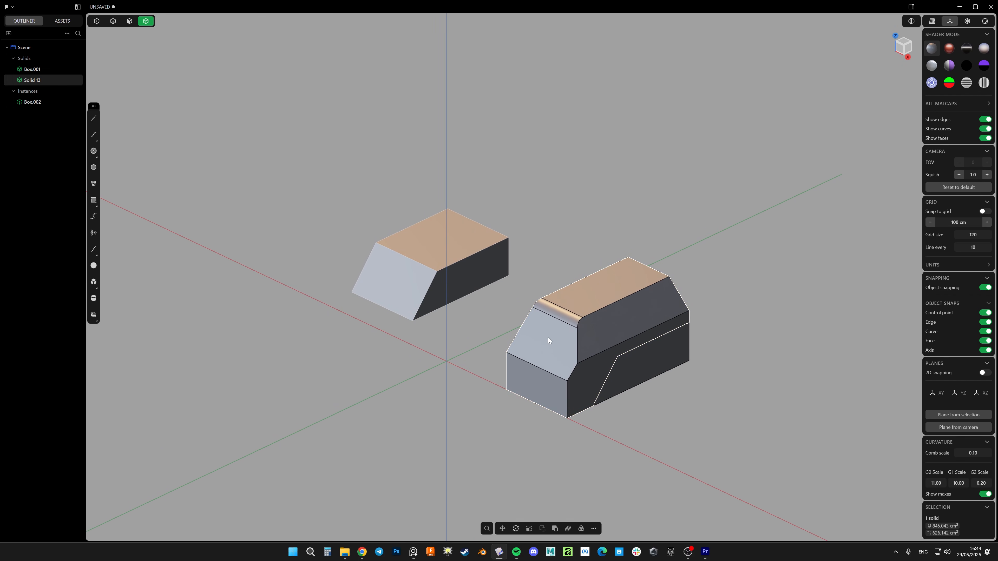
shift+middle_drag(598, 287, 650, 282)
drag(768, 211, 377, 434)
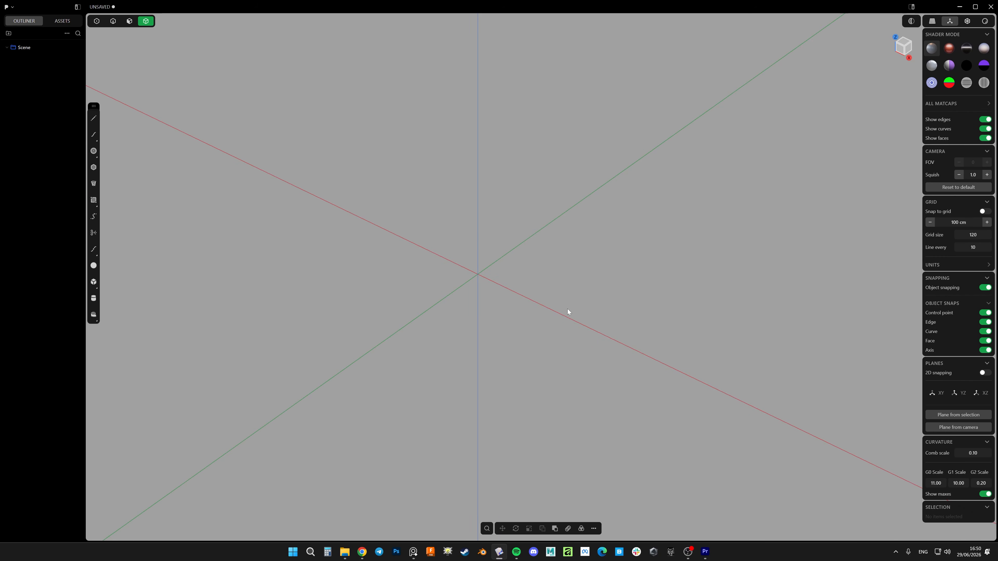
Draw a box about 4.3 cm wide, 7.26 cm long and 4.87 cm high on the ground plane beside the origin
middle_drag(568, 309, 580, 294)
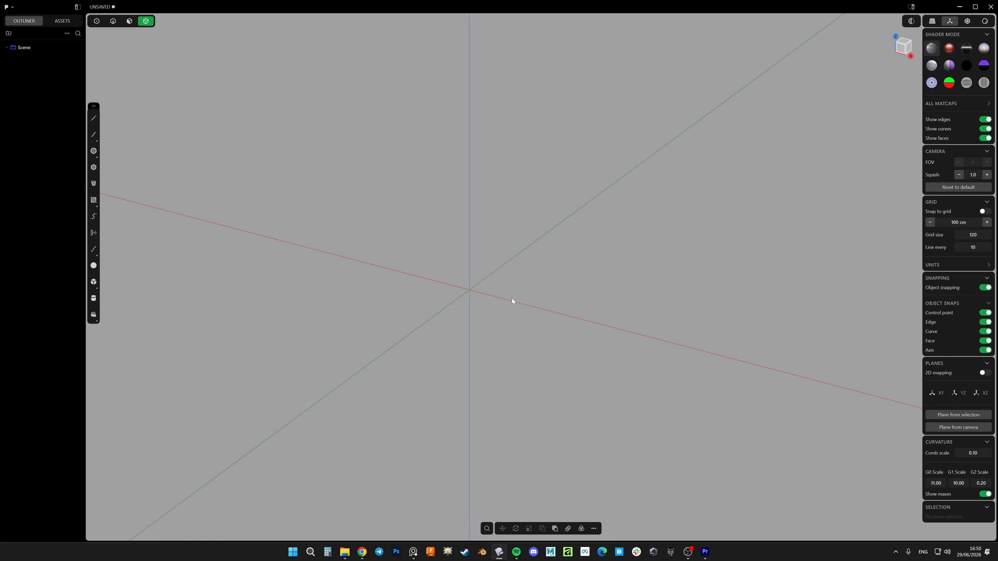
middle_drag(507, 298, 544, 311)
key(b)
click(528, 298)
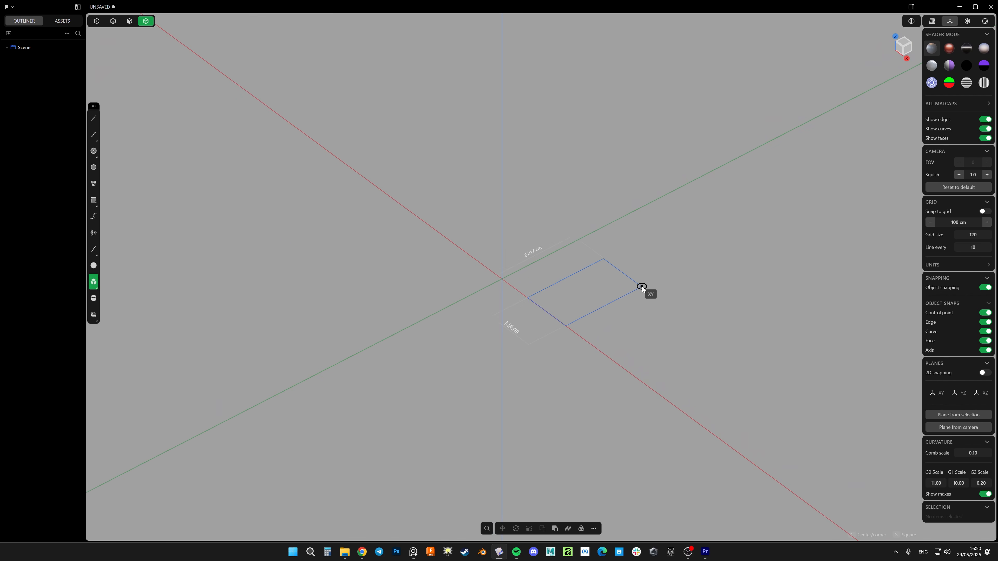
click(665, 282)
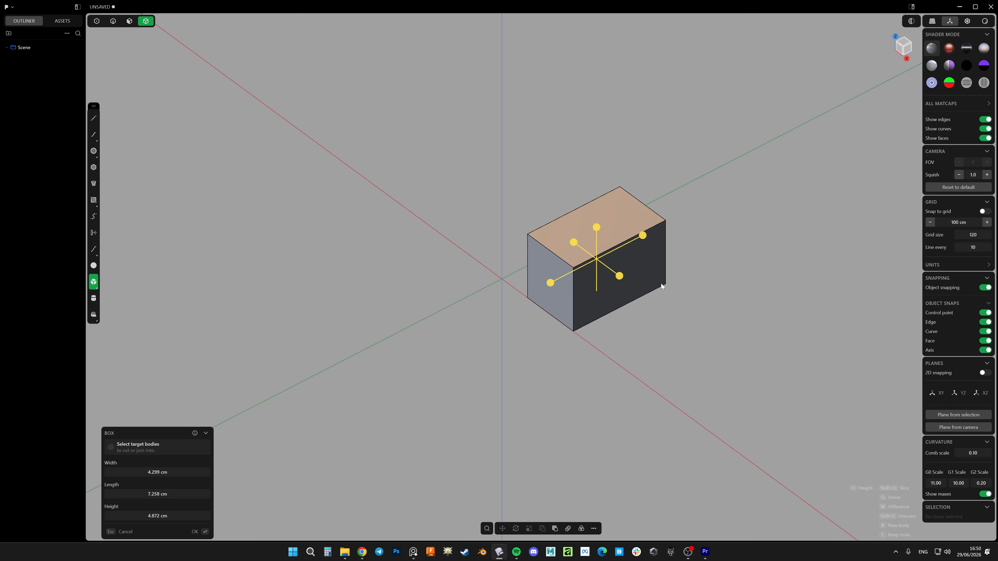
click(661, 286)
middle_drag(617, 333, 573, 266)
scroll(577, 251, up, 5)
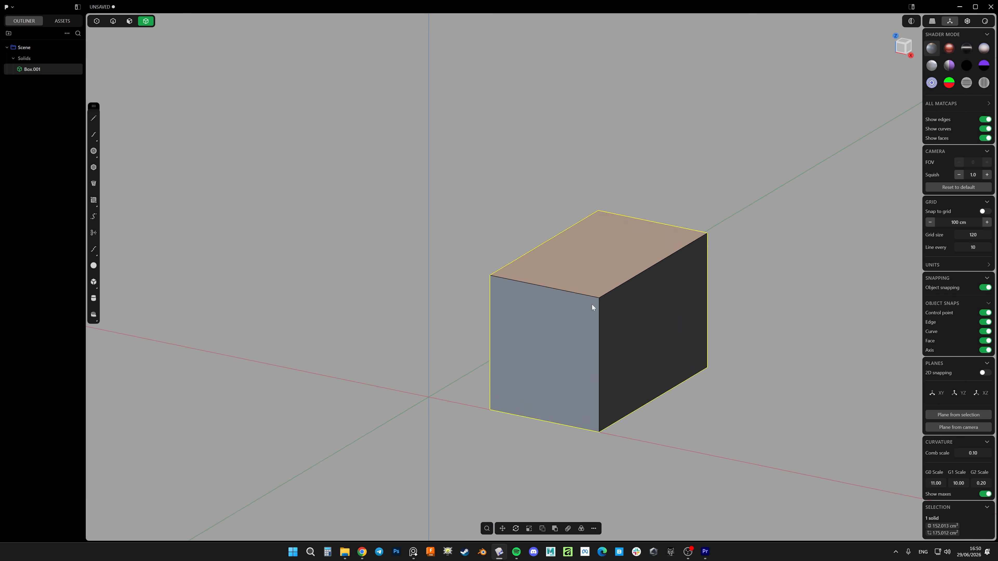
Put the box in a new group and expand the group to show its contents
middle_drag(592, 304, 590, 307)
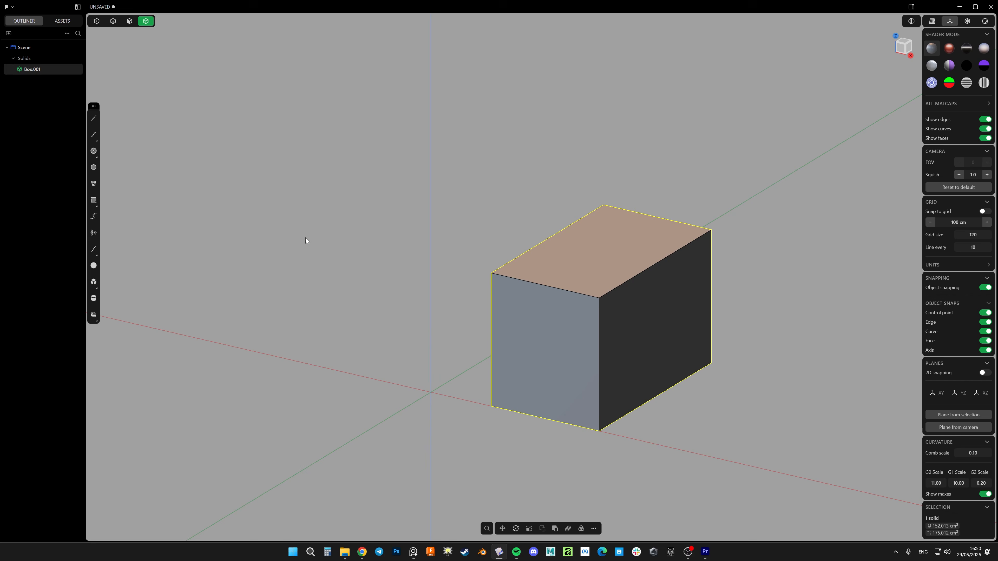
shift+middle_drag(417, 365, 499, 343)
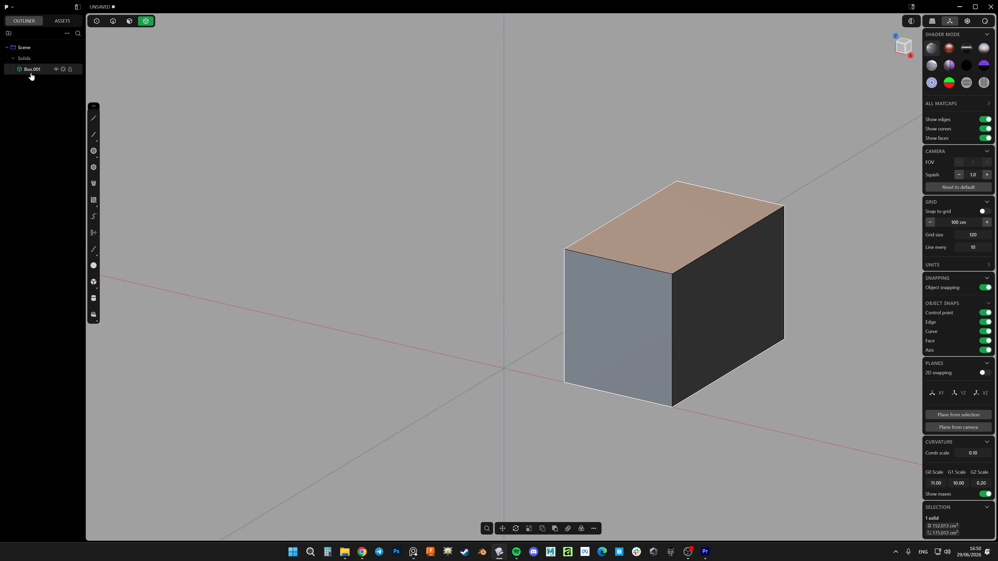
key(ctrl+g)
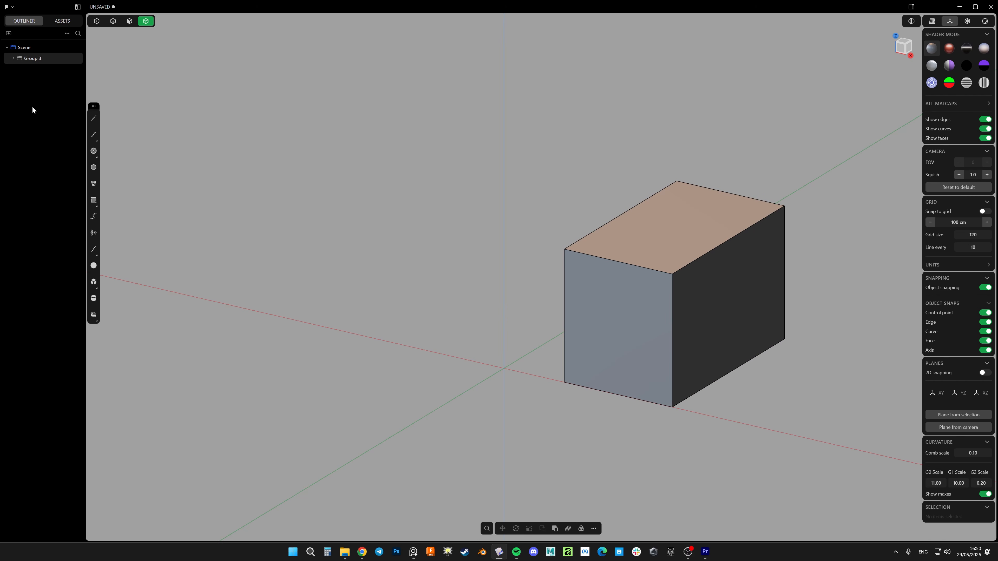
click(13, 58)
Create an instance of the group and leave it at the group's own position
key(f)
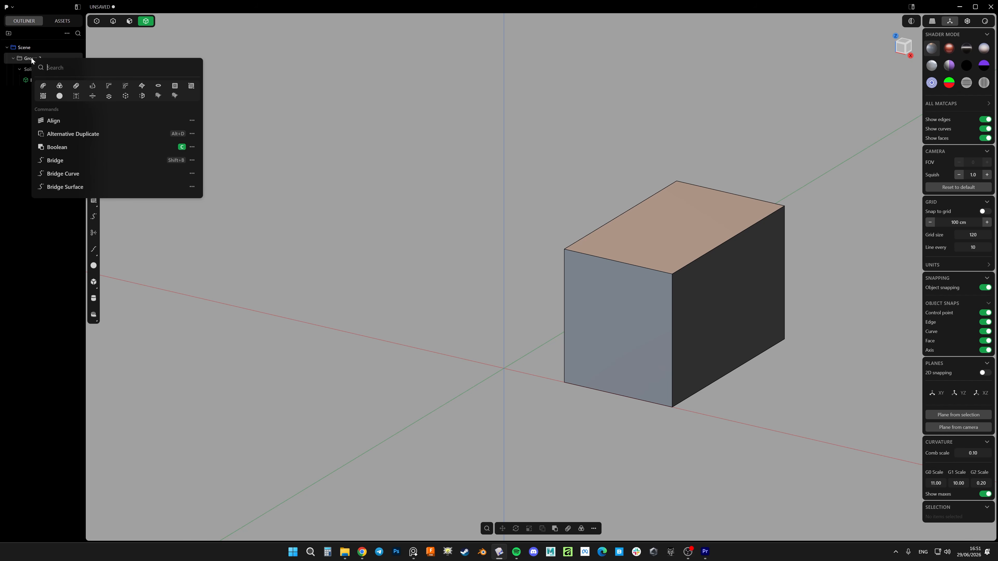
click(126, 97)
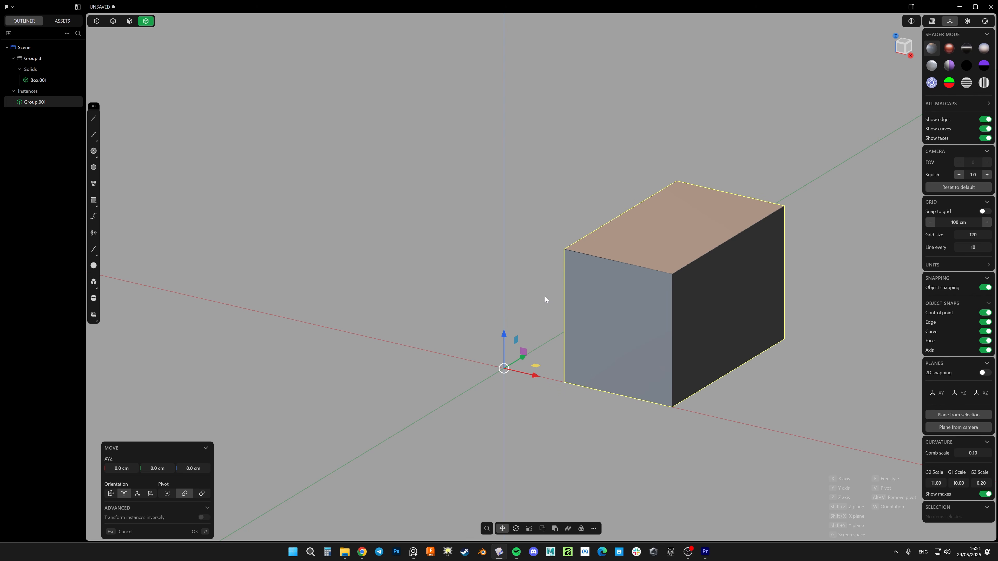
key(Escape)
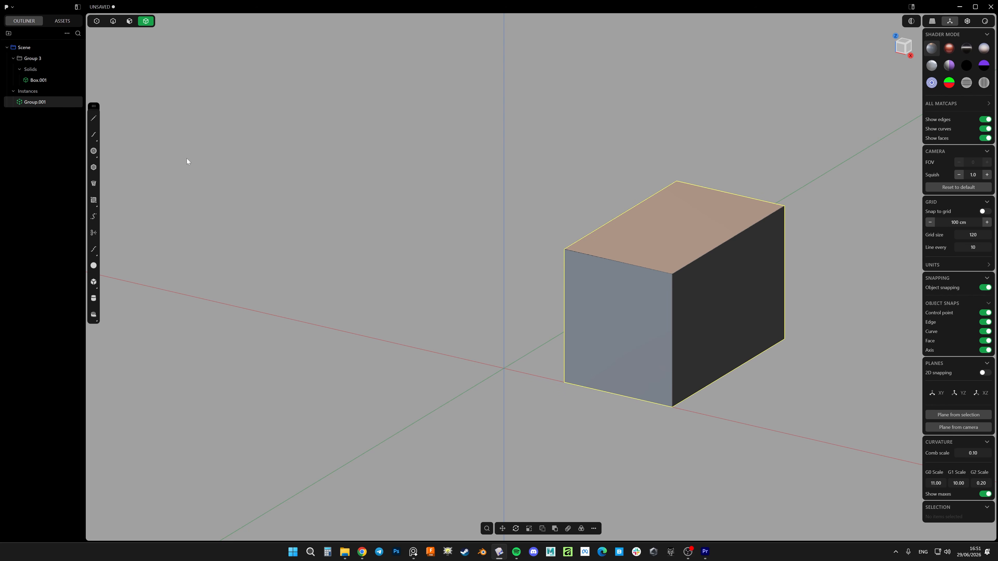
Mirror the group instance across the origin along X, then delete the source instance overlapping the original box
click(33, 102)
key(alt+x)
click(520, 373)
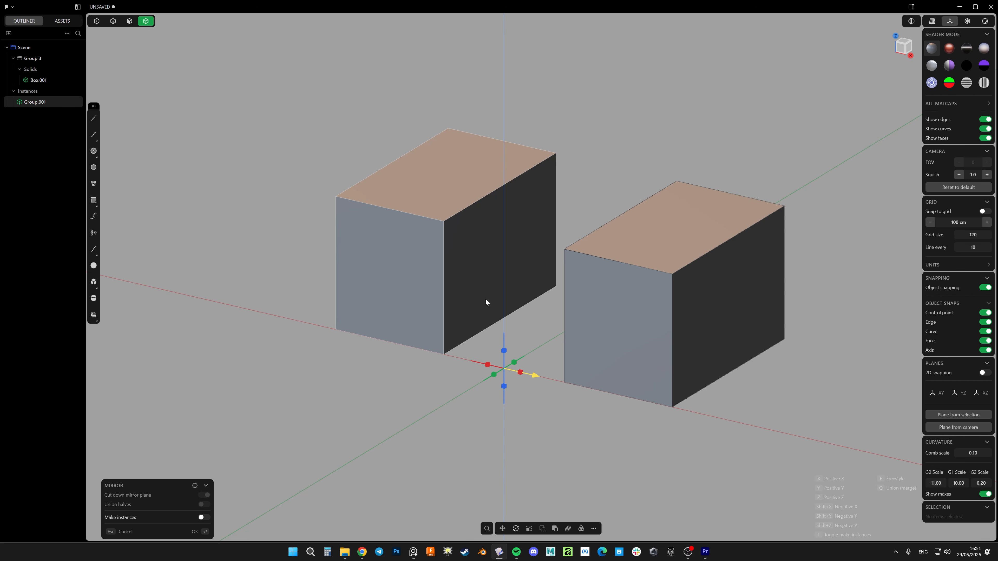
key(Return)
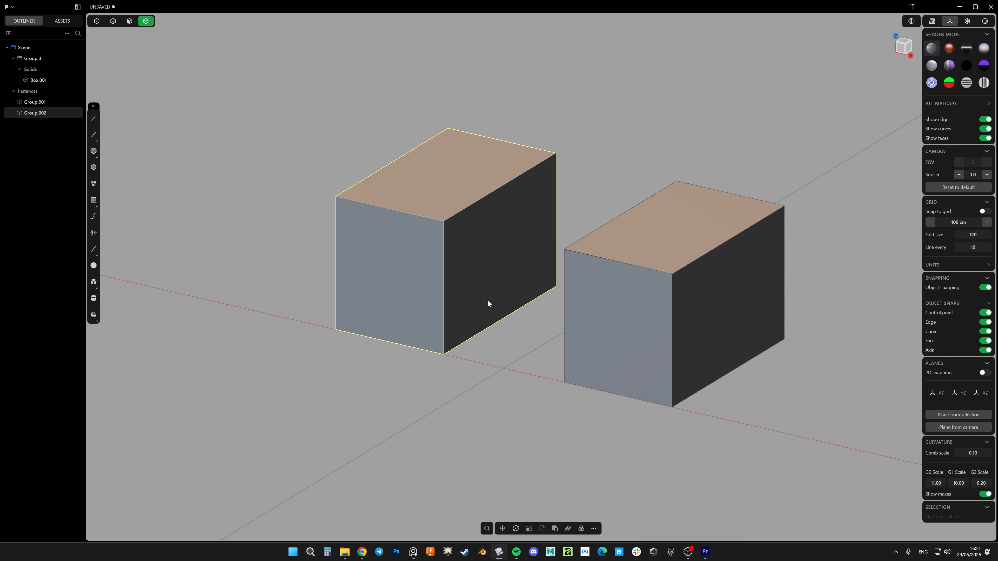
click(27, 102)
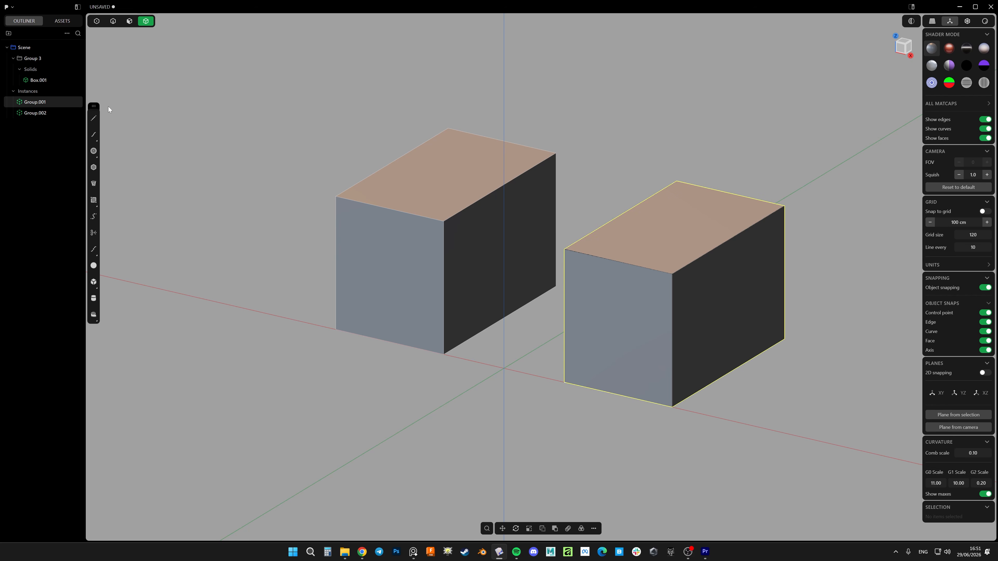
key(Delete)
Try to push the original box's outer side face outward by about 0.41 cm
key(3)
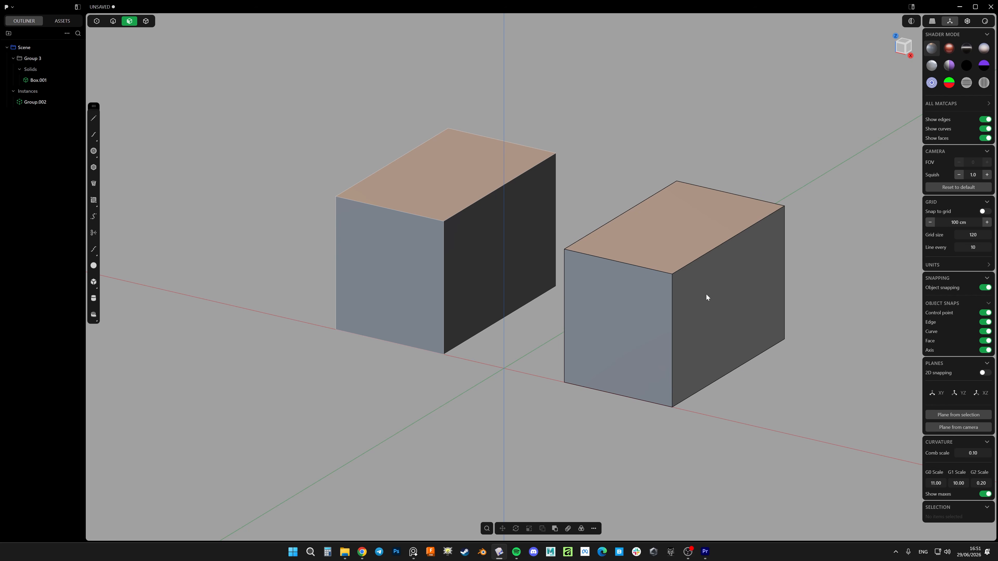
drag(706, 297, 746, 327)
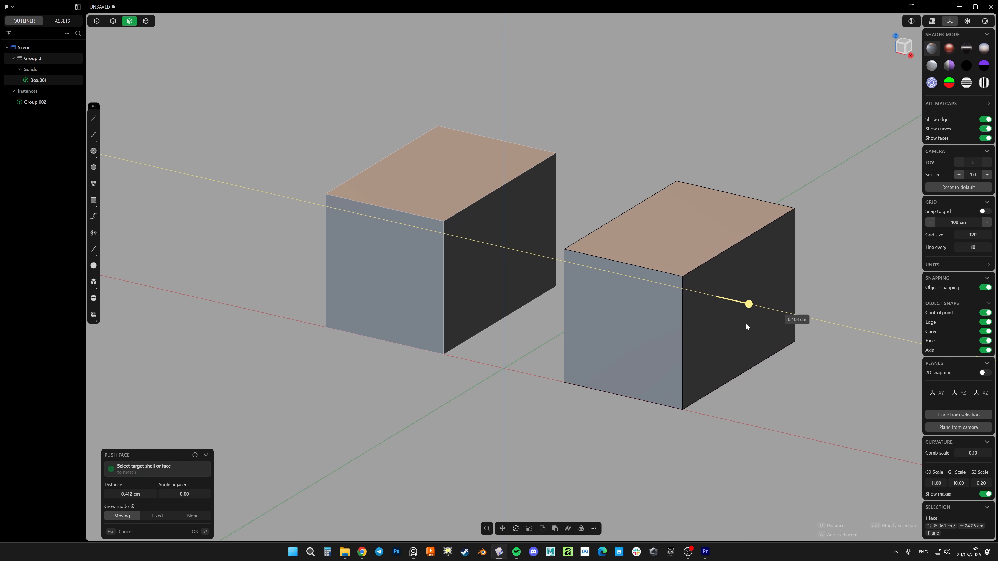
key(Escape)
With the group active, add a corner box about 3.19 by 1.95 cm and 2.17 cm high on the original box's outer side face
shift+middle_drag(454, 209, 418, 208)
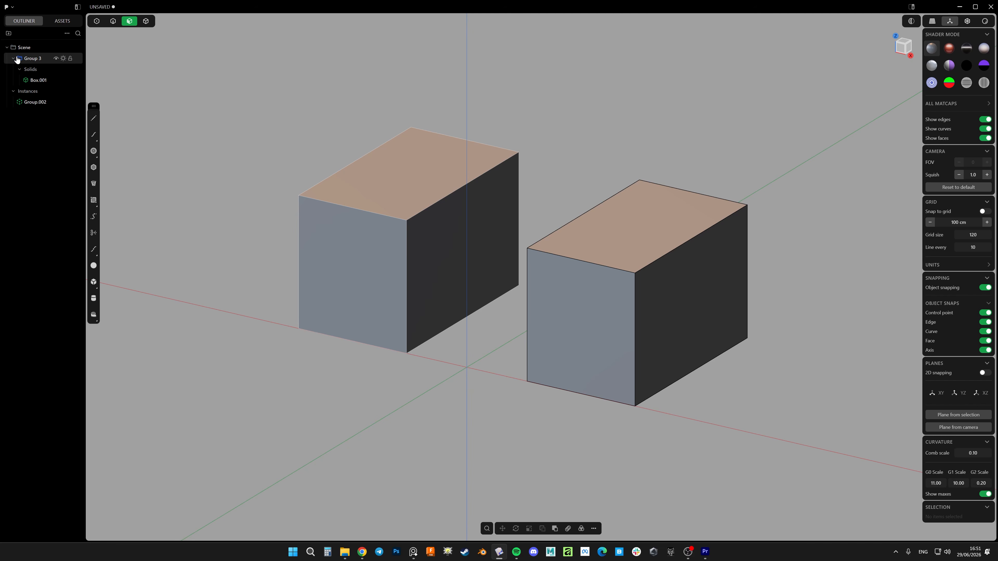
shift+middle_drag(622, 268, 574, 276)
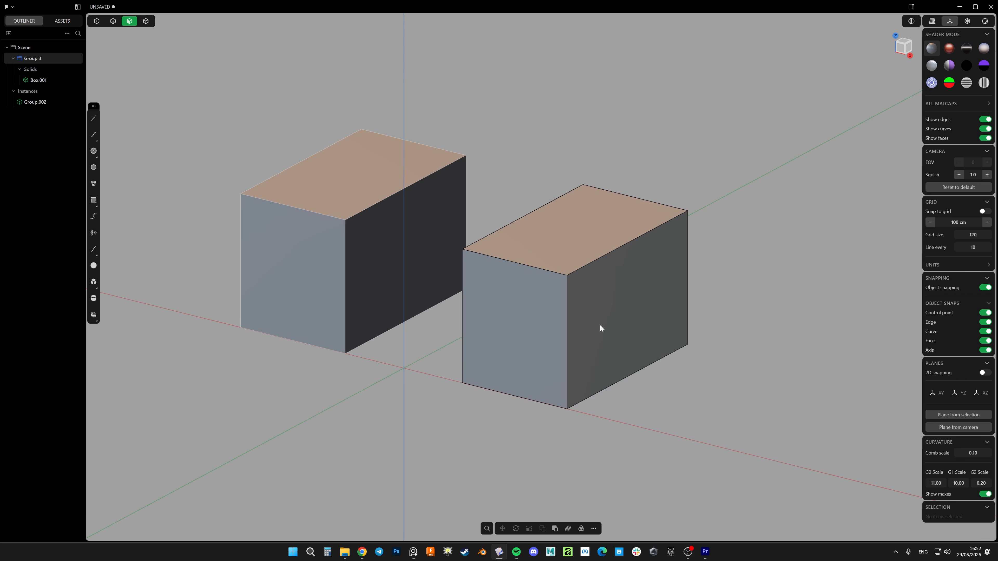
key(shift+b)
click(602, 291)
click(550, 373)
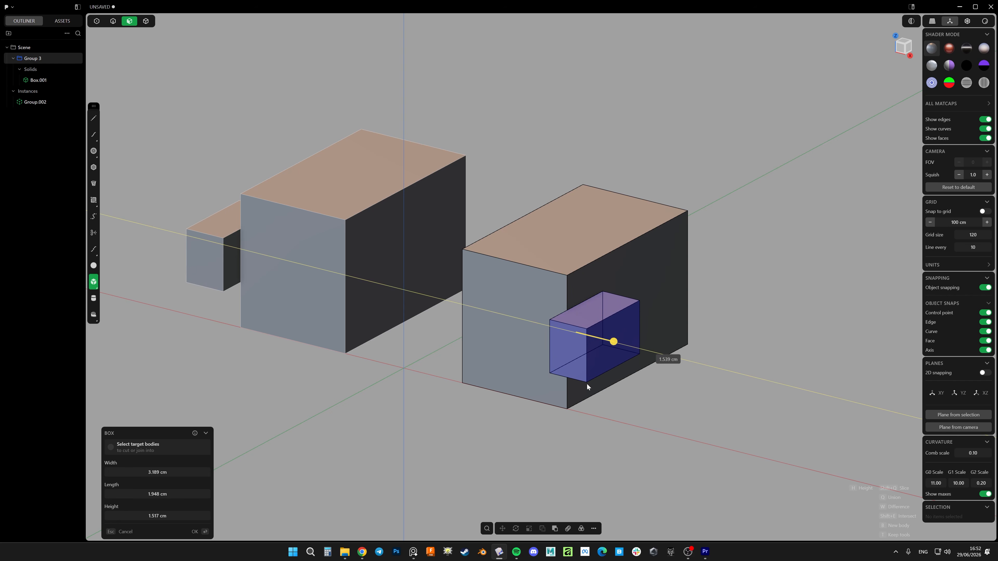
click(602, 393)
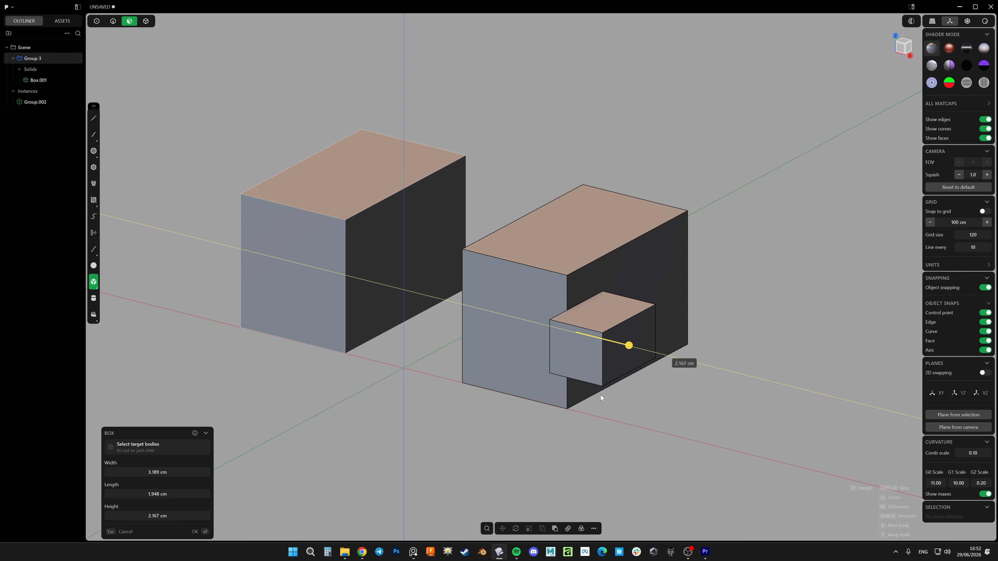
right_click(521, 367)
Add a second corner box about 2.49 by 1.93 cm and 2.58 cm high on the same side face, beside the first
shift+middle_drag(585, 458, 594, 442)
middle_drag(609, 269, 583, 275)
key(shift+b)
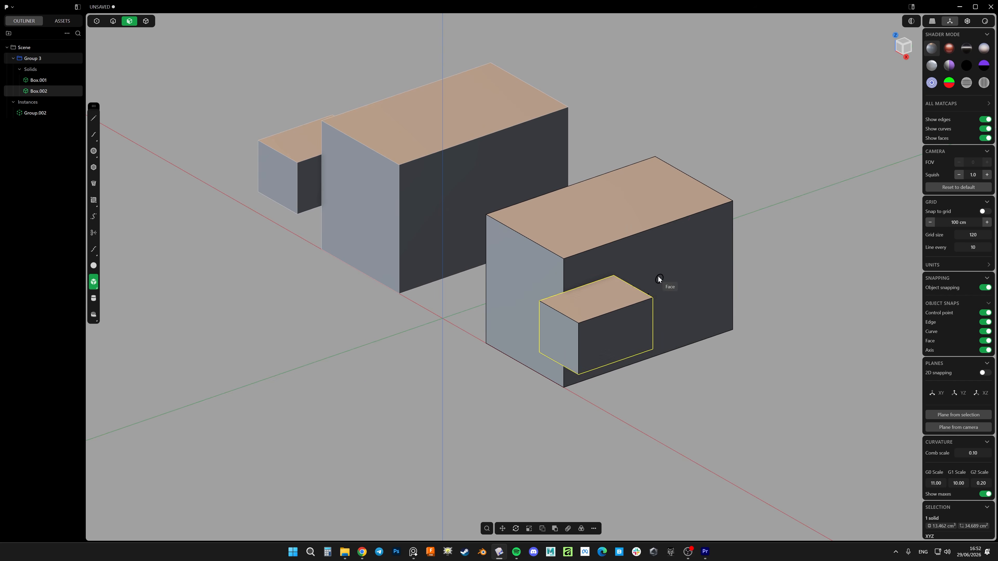
click(655, 270)
click(701, 295)
click(757, 332)
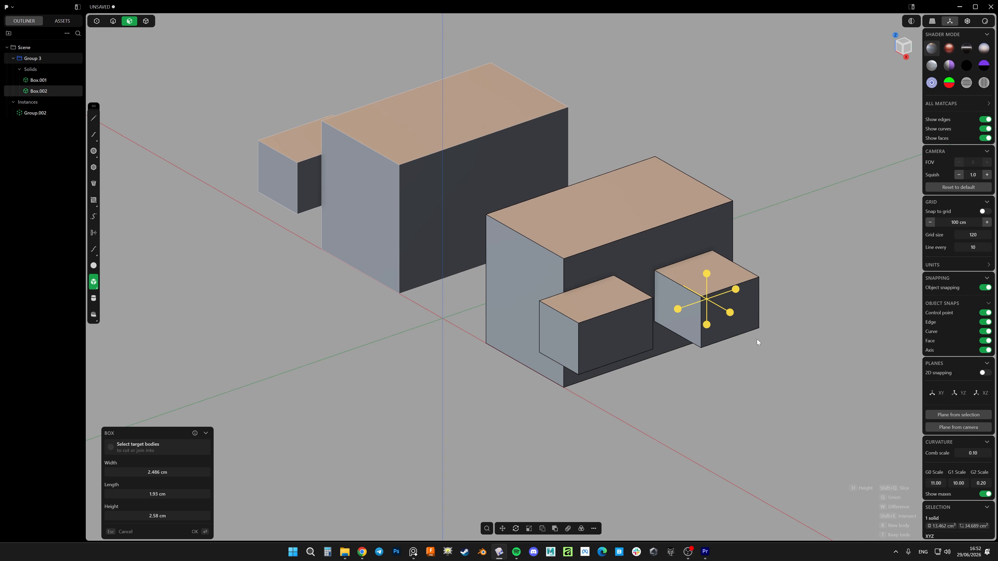
right_click(520, 312)
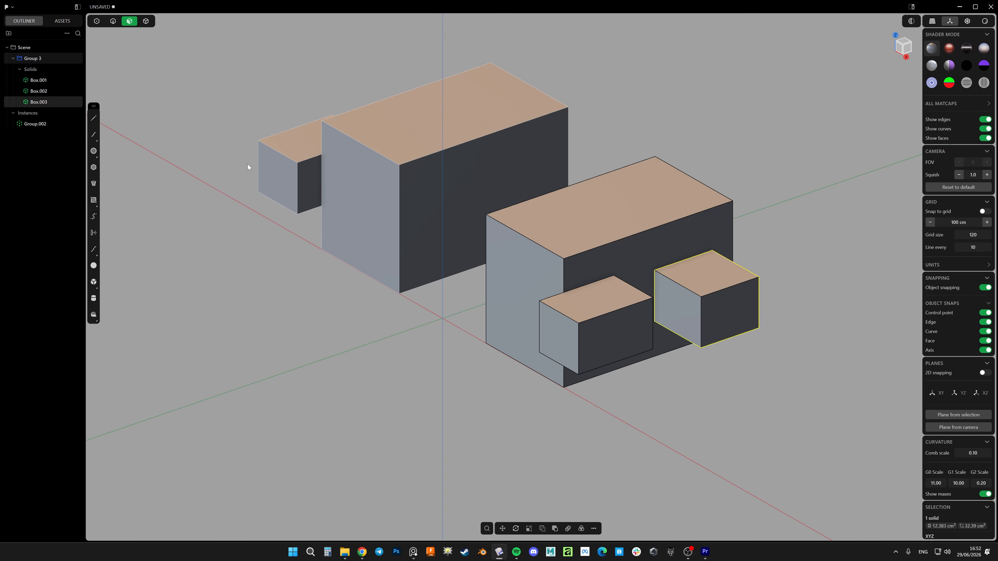
Check both small boxes in the mirrored instance, then chamfer the front top edge of the main box
middle_drag(248, 164, 388, 220)
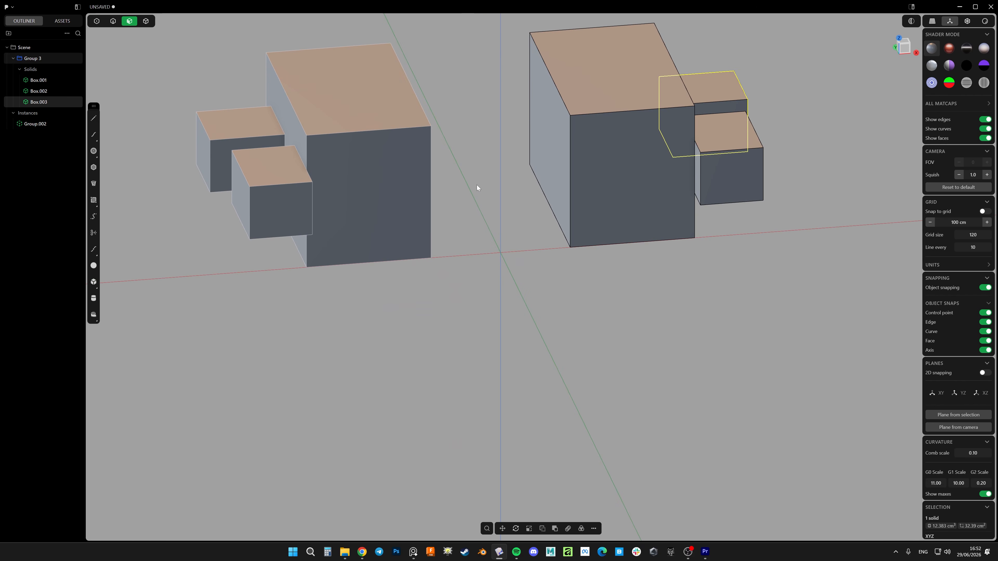
middle_drag(477, 188, 443, 286)
click(455, 283)
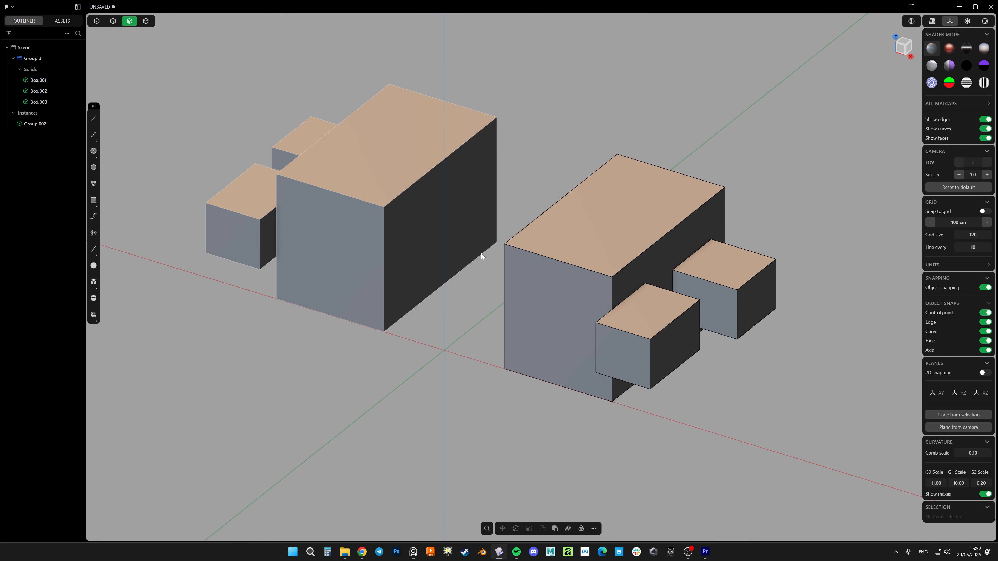
shift+middle_drag(480, 253, 449, 262)
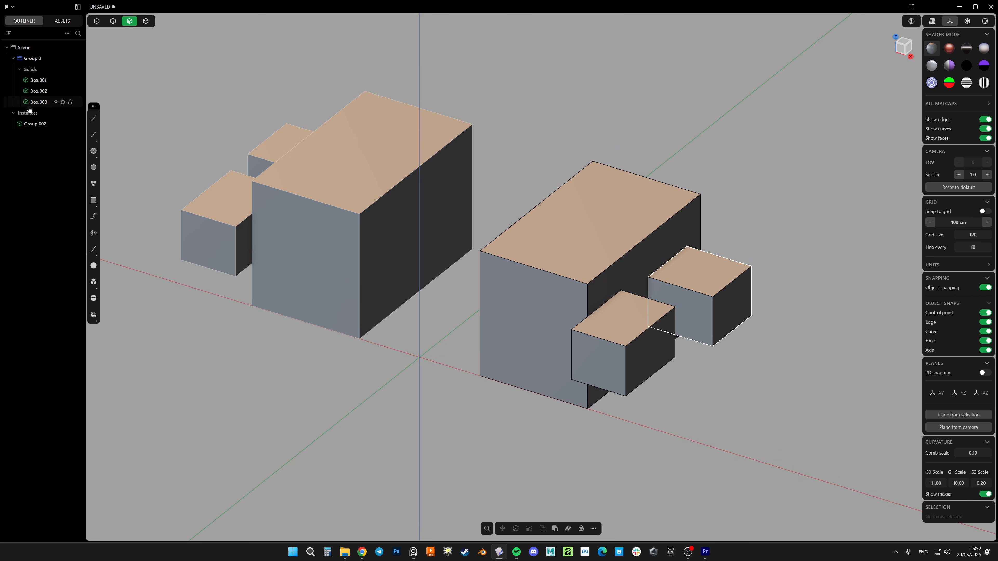
key(2)
click(566, 275)
key(f)
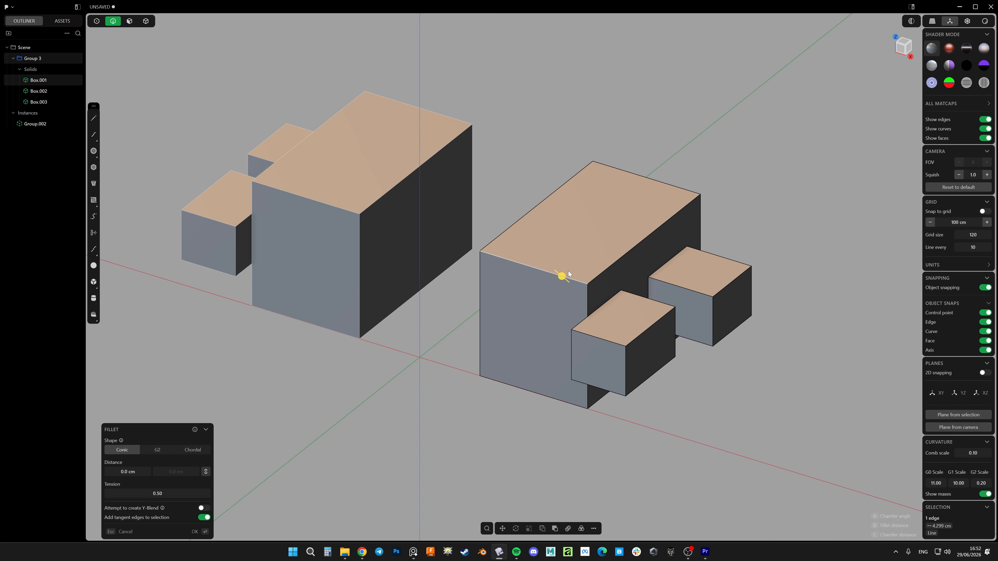
drag(569, 271, 579, 290)
key(Return)
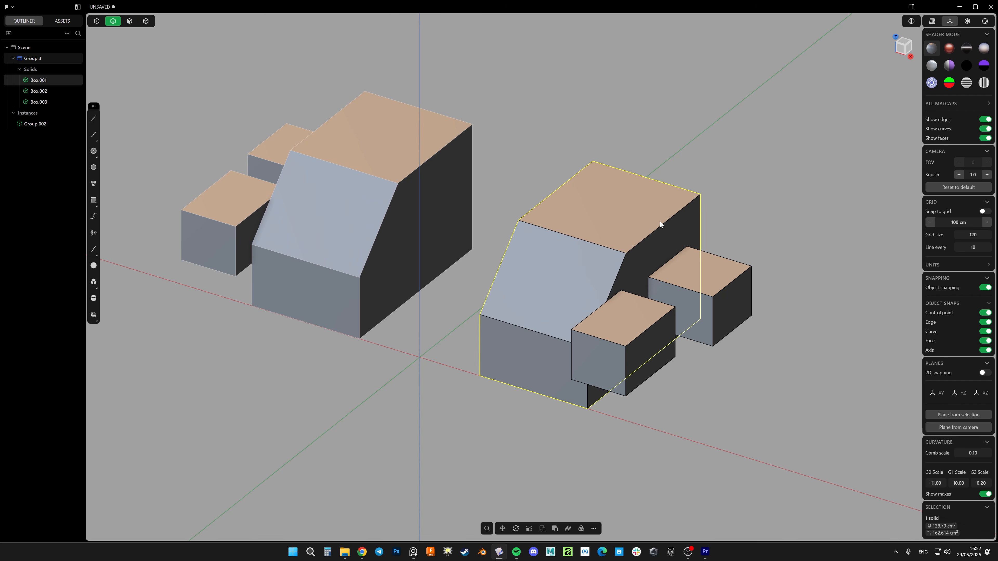
Chamfer the main box's long top edge on the side with the small boxes
click(659, 226)
key(b)
click(653, 231)
right_click(654, 231)
Chamfer the outer top edge of the rear small box
click(733, 282)
key(b)
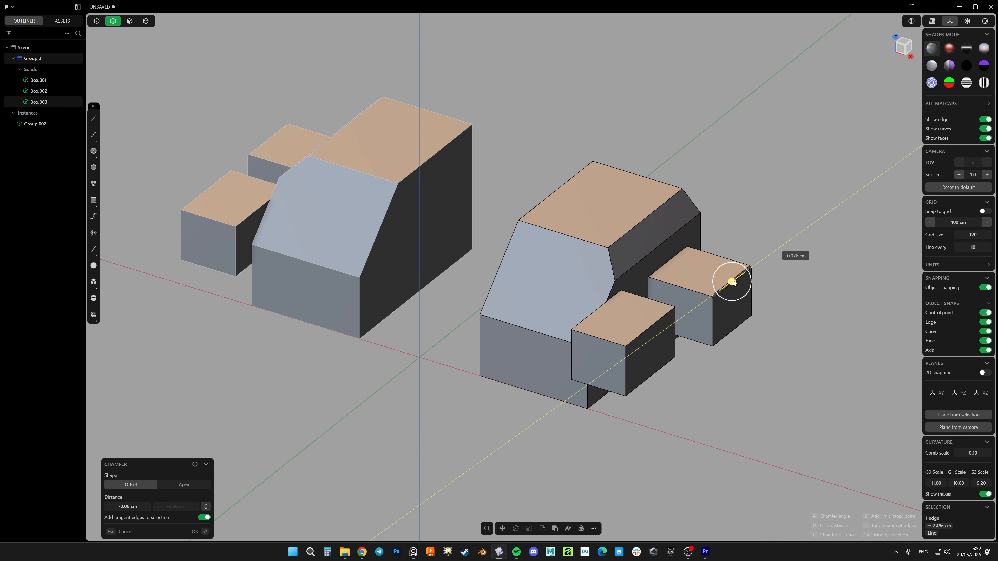
drag(733, 282, 724, 285)
key(Return)
Fillet the outer front vertical edge of the front small box with a distance of about 1.18 cm
click(626, 369)
key(f)
drag(626, 369, 630, 387)
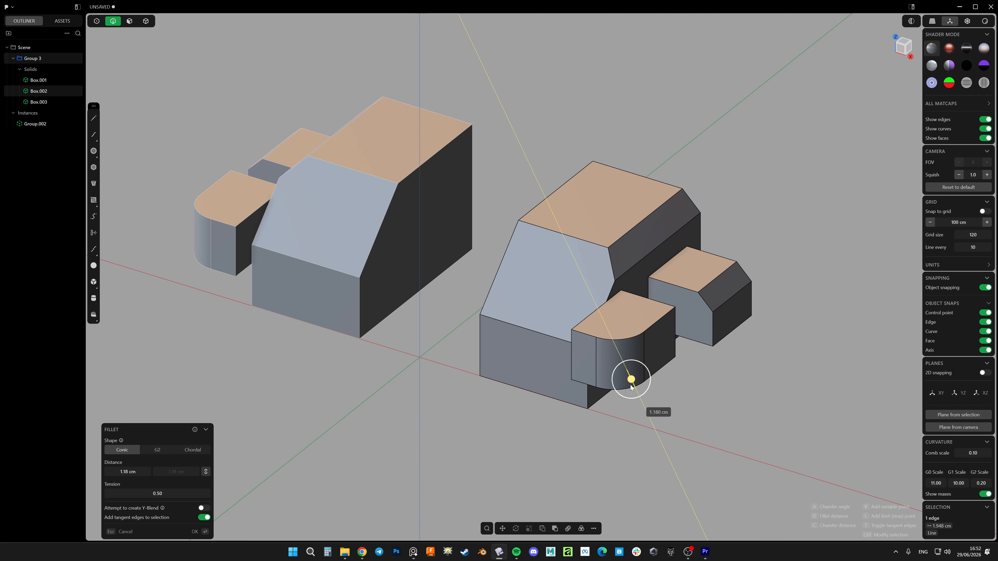
key(Return)
click(710, 408)
In solid selection, move the filleted small box away from the main box
middle_drag(685, 372, 390, 331)
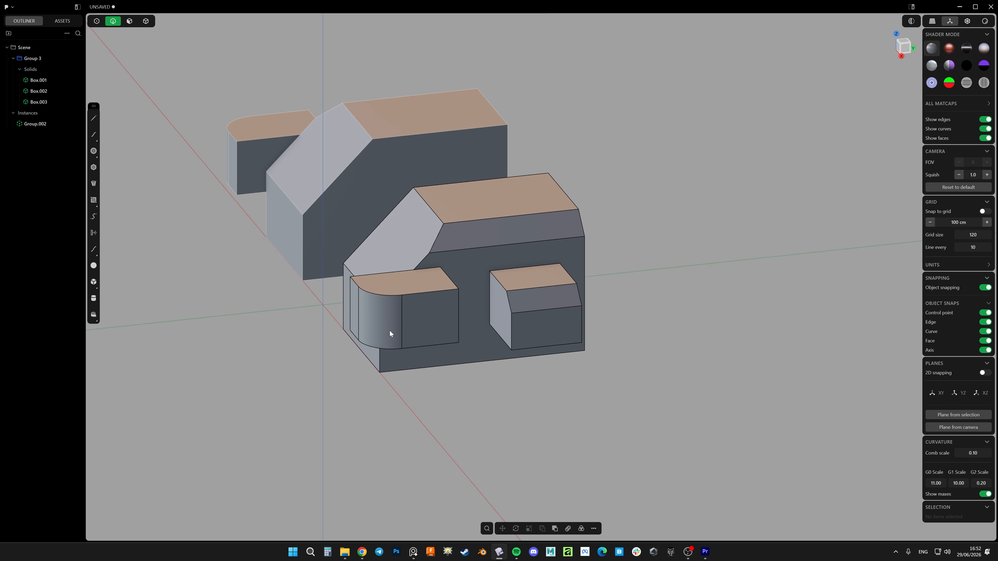
key(4)
click(410, 298)
key(g)
drag(373, 325, 356, 404)
right_click(357, 404)
Move the chamfered small box away from the main box
click(530, 310)
key(g)
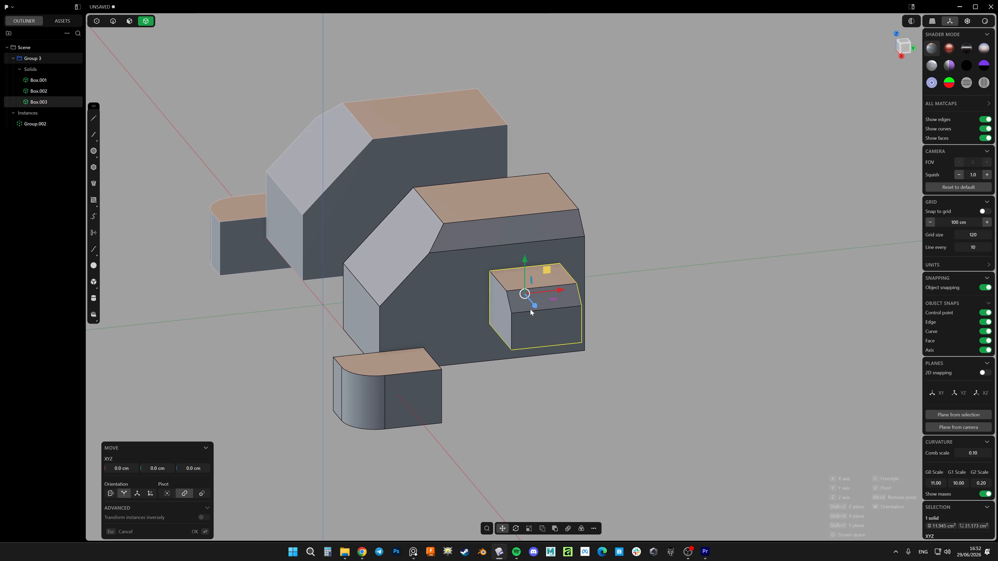
drag(548, 269, 598, 361)
right_click(598, 361)
Finish moving the chamfered small box outward so it stands clear of the main box
click(519, 302)
middle_drag(520, 302, 475, 291)
Set a temporary construction plane on the main box's side face and draw a diagonal-then-horizontal polyline around its lower rear corner, horizontal segment about 5.2 cm
key(3)
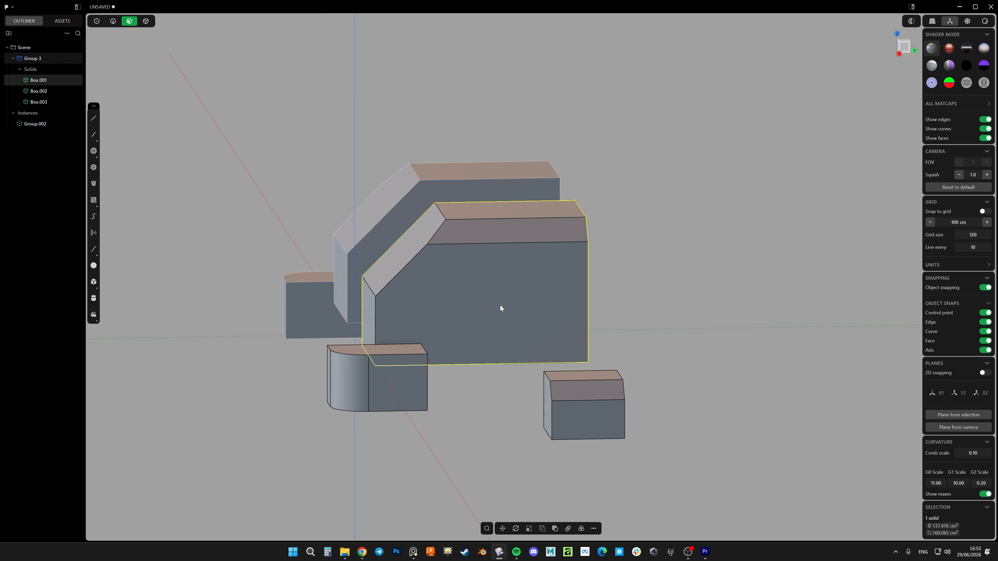
click(501, 305)
key(space)
key(shift+a)
click(505, 364)
click(565, 265)
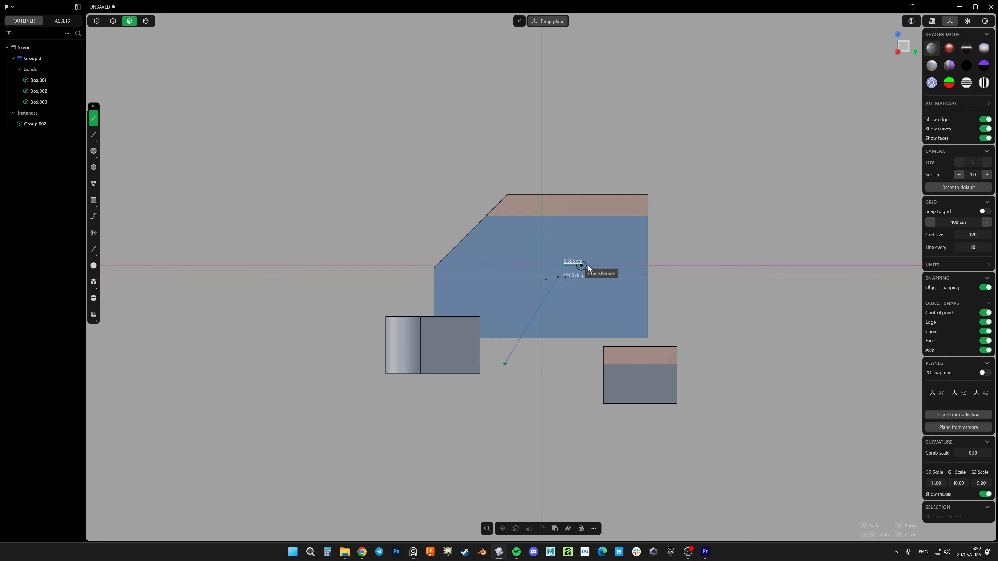
click(719, 265)
right_click(720, 266)
Try to cut the main box with the polyline while the temporary construction plane is active
key(4)
click(619, 237)
key(c)
click(671, 267)
right_click(671, 267)
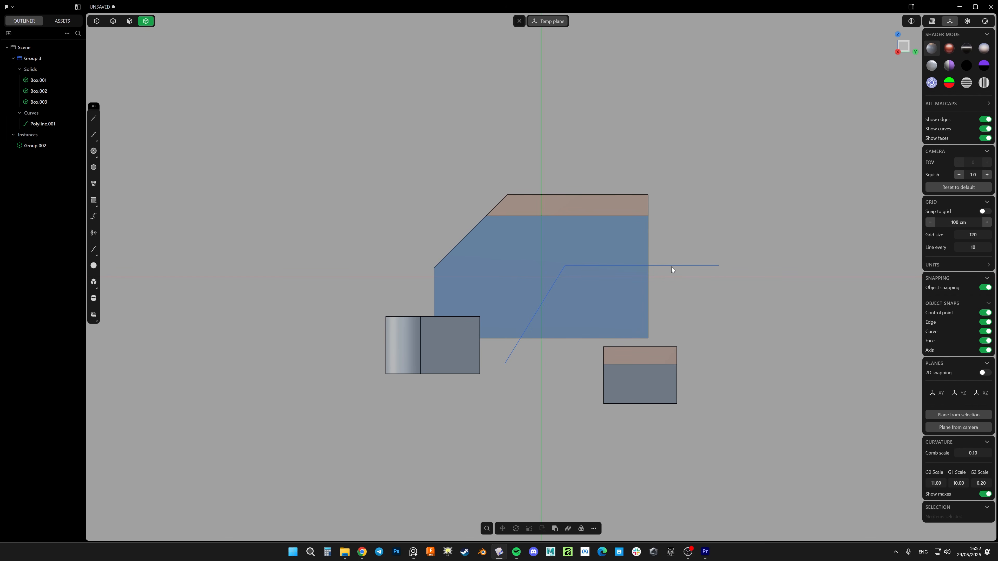
click(635, 225)
key(c)
click(679, 267)
right_click(679, 266)
From the Right view plane, cut the main box with the polyline and delete the polyline
middle_drag(671, 261, 646, 248)
click(646, 250)
click(899, 53)
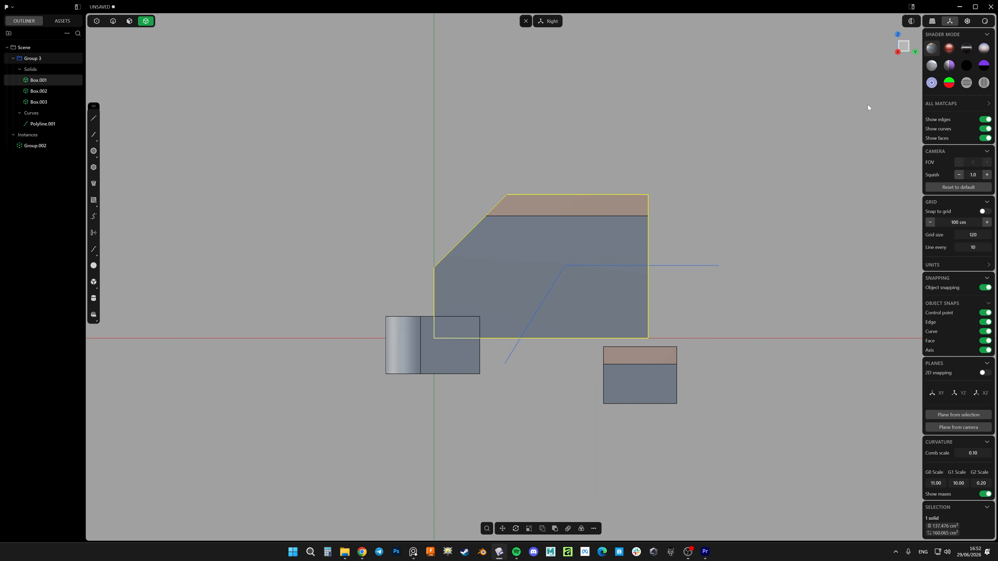
key(c)
click(689, 266)
right_click(688, 267)
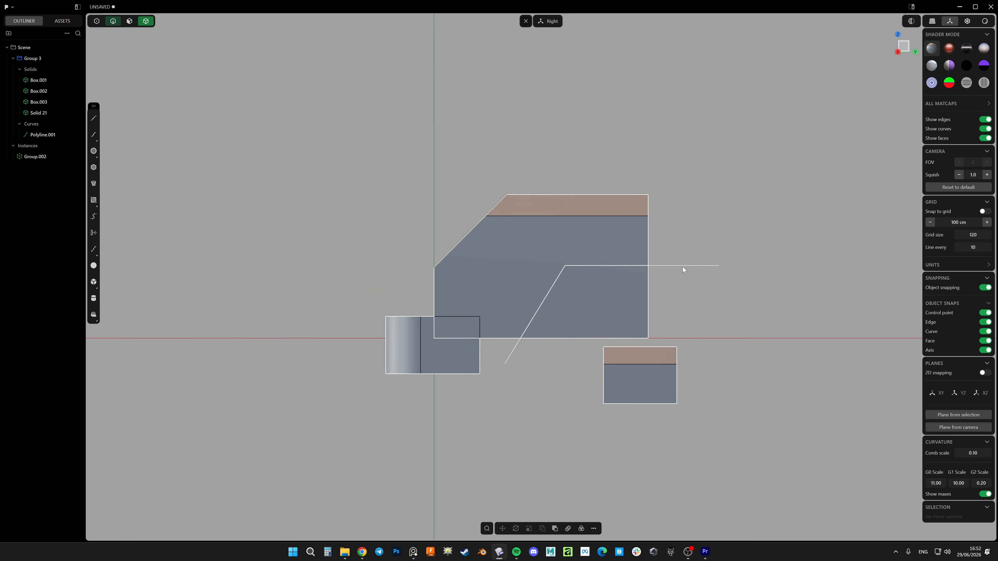
key(x)
Examine the two pieces of the split main box and the mirrored group instance from several angles
key(4)
click(608, 291)
shift+click(617, 252)
middle_drag(631, 300, 705, 335)
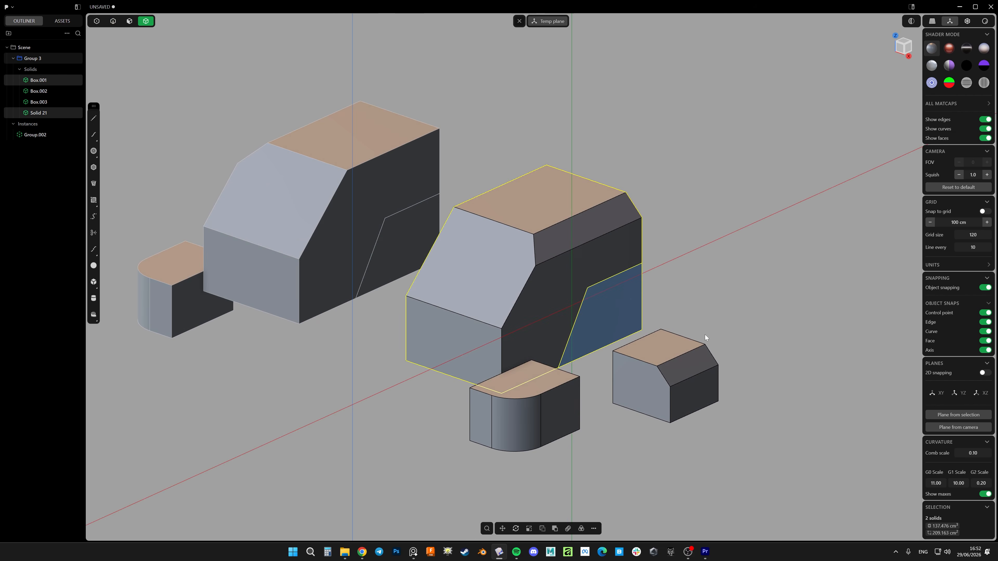
shift+middle_drag(443, 234, 510, 261)
click(436, 357)
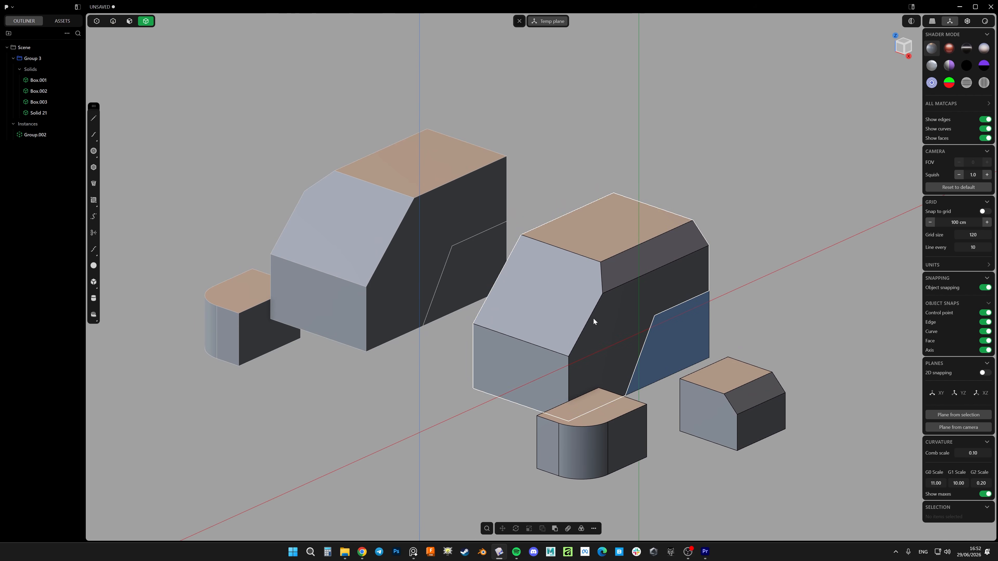
shift+middle_drag(590, 318, 585, 298)
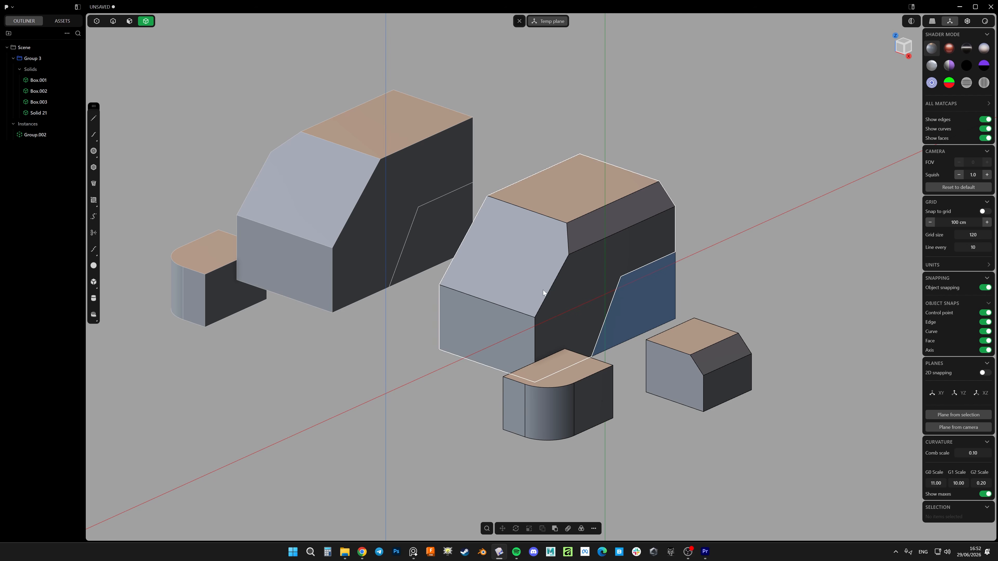
middle_drag(438, 267, 525, 290)
click(59, 137)
scroll(480, 252, down, 5)
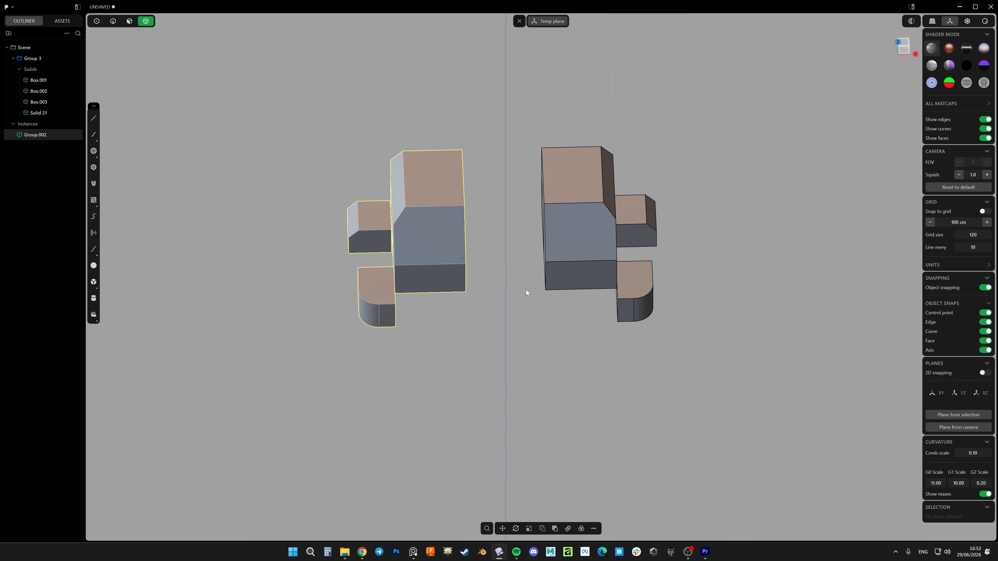
scroll(488, 258, down, 5)
middle_drag(482, 250, 412, 259)
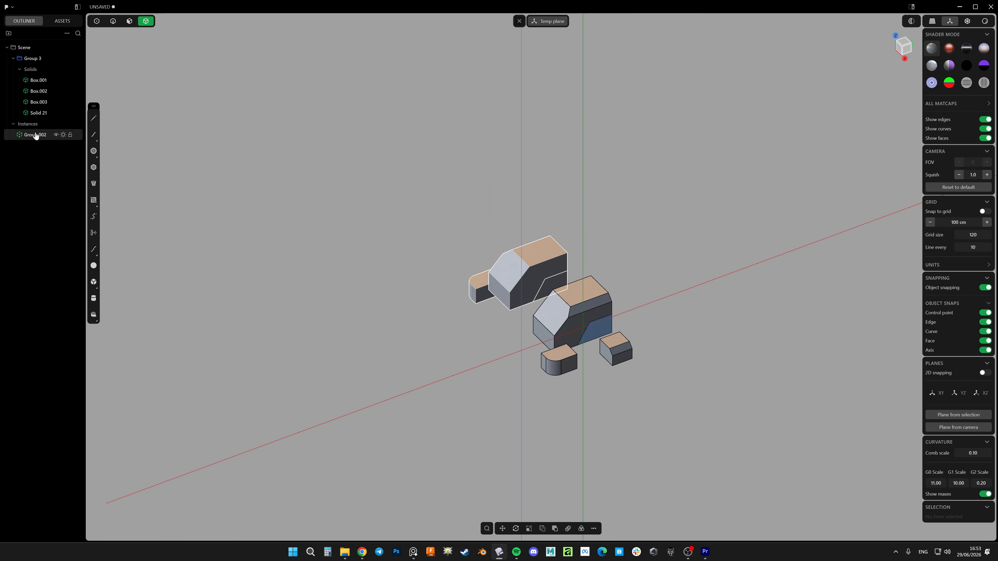
Duplicate the mirrored group instance and move the copy forward, away from both originals
key(shift+d)
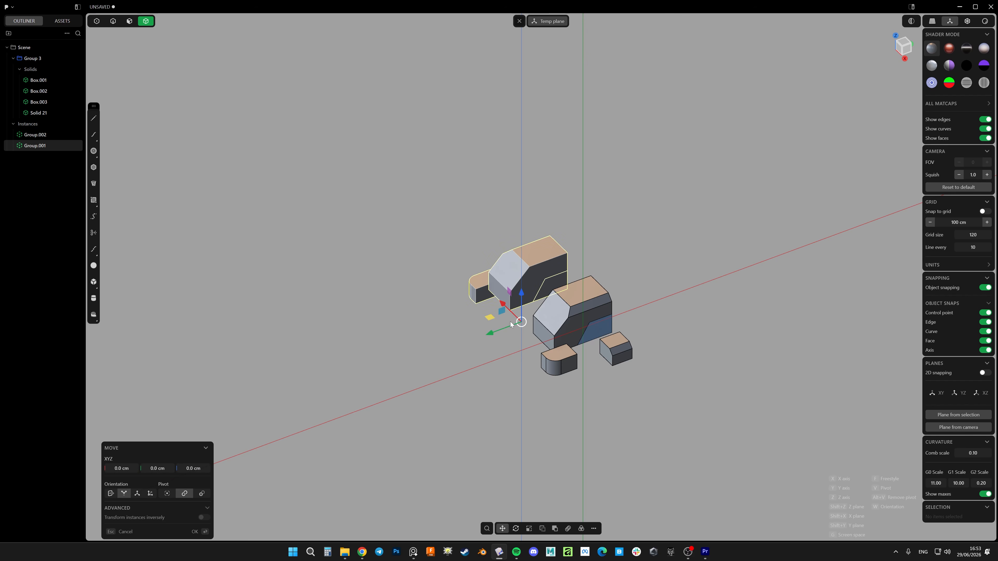
drag(508, 323, 320, 400)
right_click(459, 349)
Scale the duplicated group instance down and rotate it by about 70.7° around the vertical axis
key(s)
right_click(378, 375)
key(r)
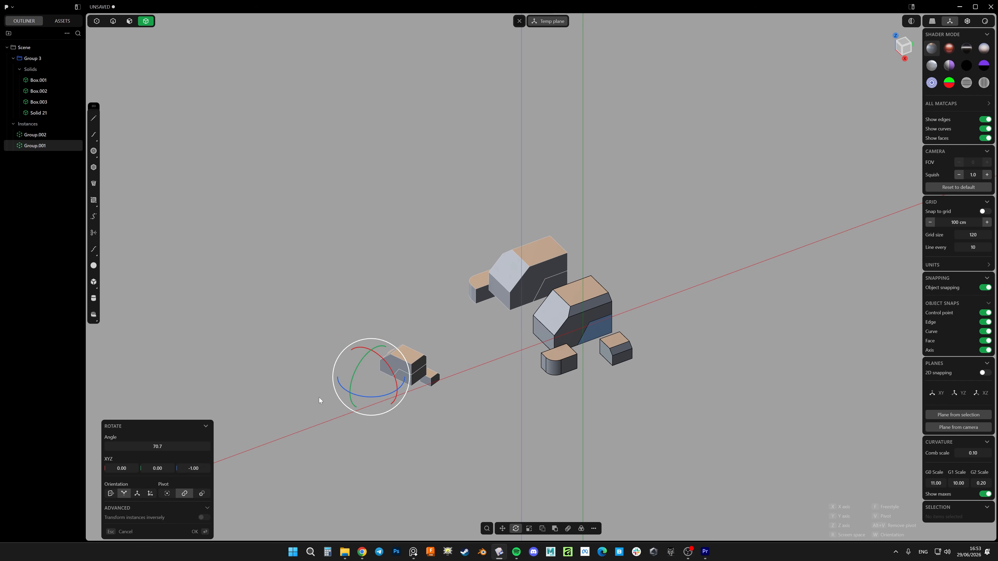
right_click(321, 400)
Fillet the edge between the sloped and vertical front faces of the original group's main solid
shift+middle_drag(474, 390, 464, 352)
click(465, 352)
scroll(546, 295, up, 5)
key(2)
click(536, 286)
key(b)
drag(534, 289, 508, 290)
right_click(505, 292)
Cut a box-shaped notch of about 2.22 by 2.59 cm and 2.54 cm deep into the main solid's lower inner front
middle_drag(485, 321, 579, 294)
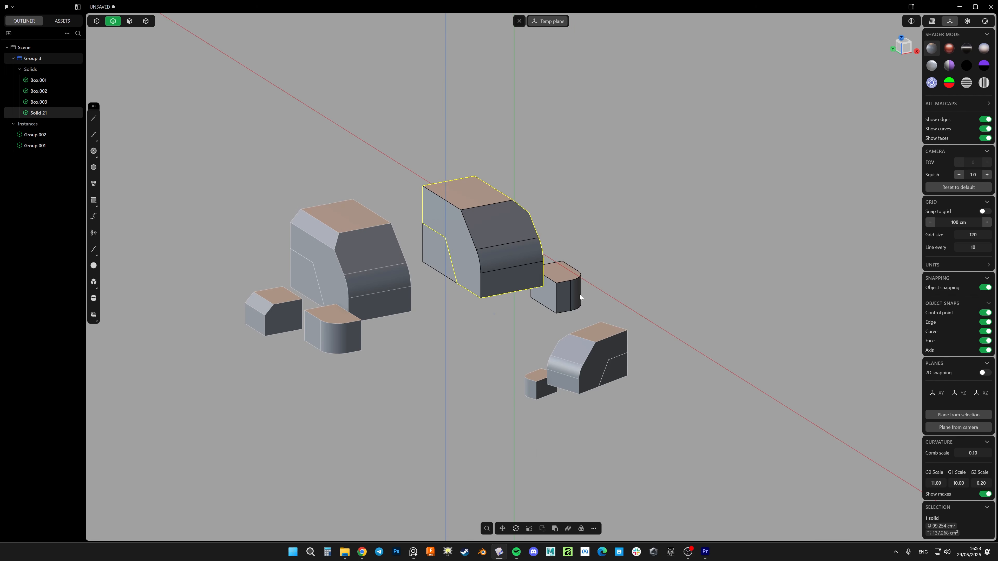
scroll(496, 294, up, 5)
key(shift+b)
click(510, 273)
click(452, 355)
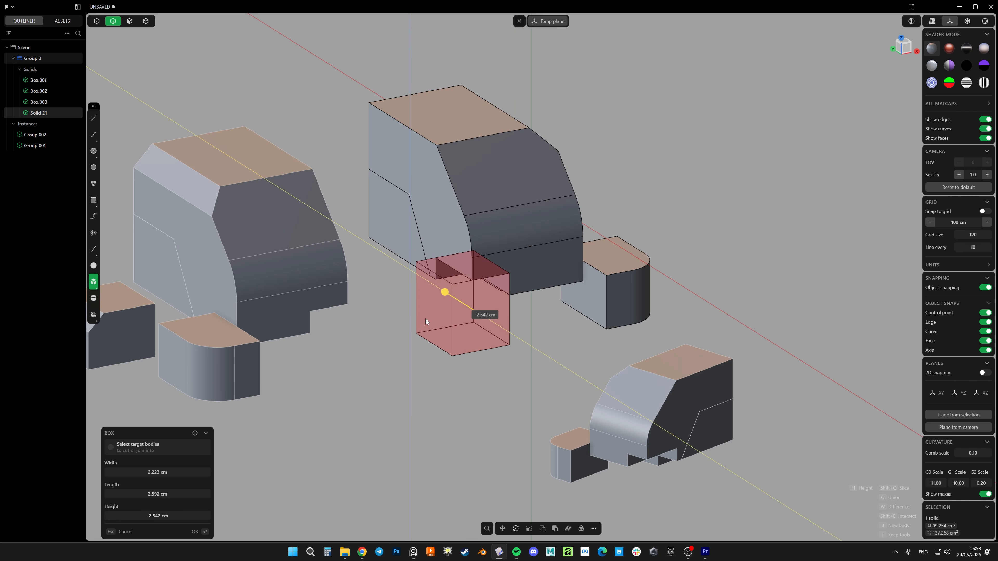
click(425, 319)
key(w)
Cut a large box-shaped recess out of the upper inner side of the original group's main solid
mouse_move(541, 298)
middle_down()
mouse_move(568, 247)
mouse_move(557, 295)
middle_up()
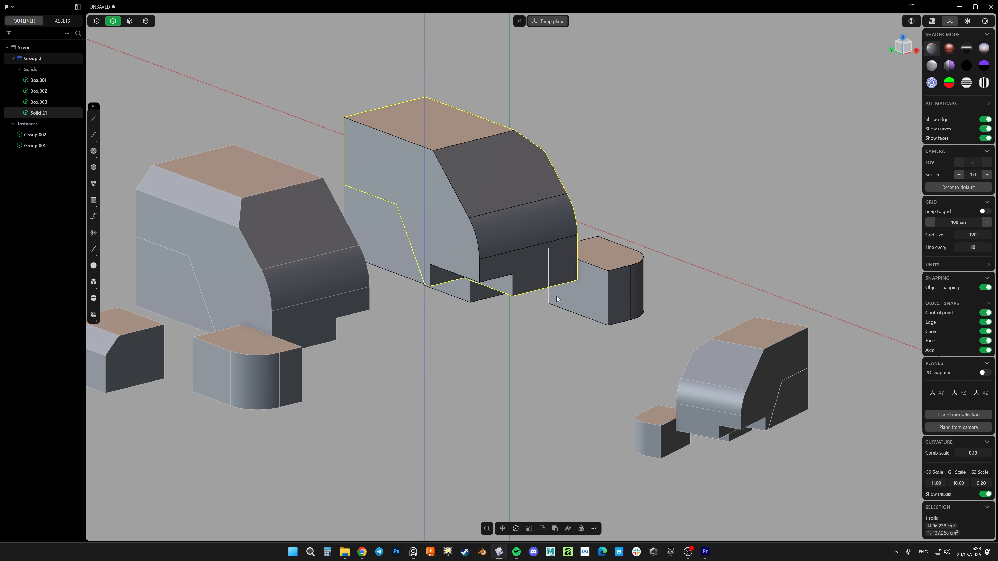
key(shift+b)
click(382, 120)
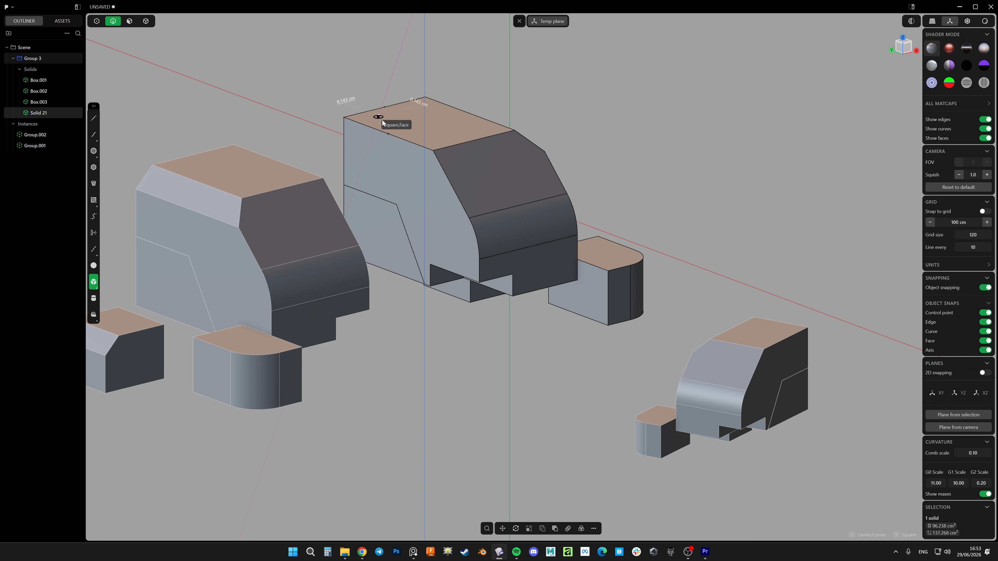
click(491, 227)
click(497, 275)
right_click(496, 276)
Examine how the fillet and box cuts carry over to the mirrored and scaled-down group instances
scroll(497, 275, down, 8)
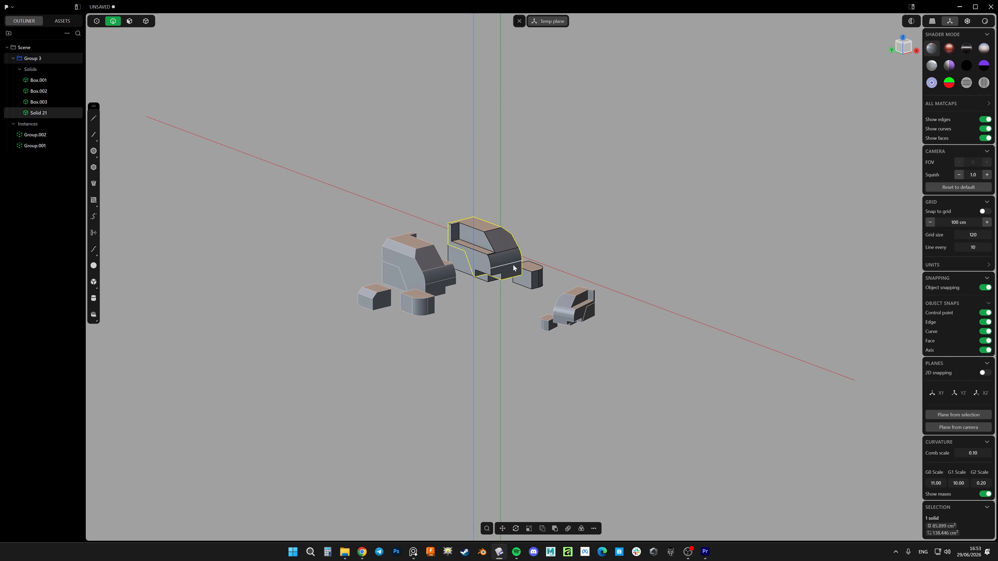
middle_drag(497, 276, 446, 263)
scroll(459, 244, up, 3)
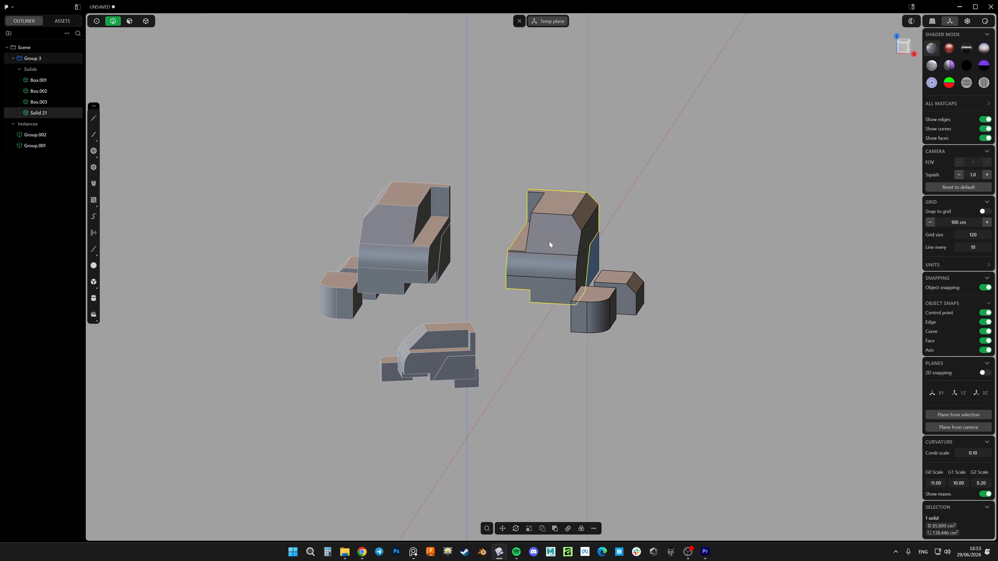
middle_drag(549, 241, 522, 246)
key(3)
click(521, 243)
middle_drag(502, 286, 667, 333)
In solid selection, delete the scaled-down, rotated group instance
key(4)
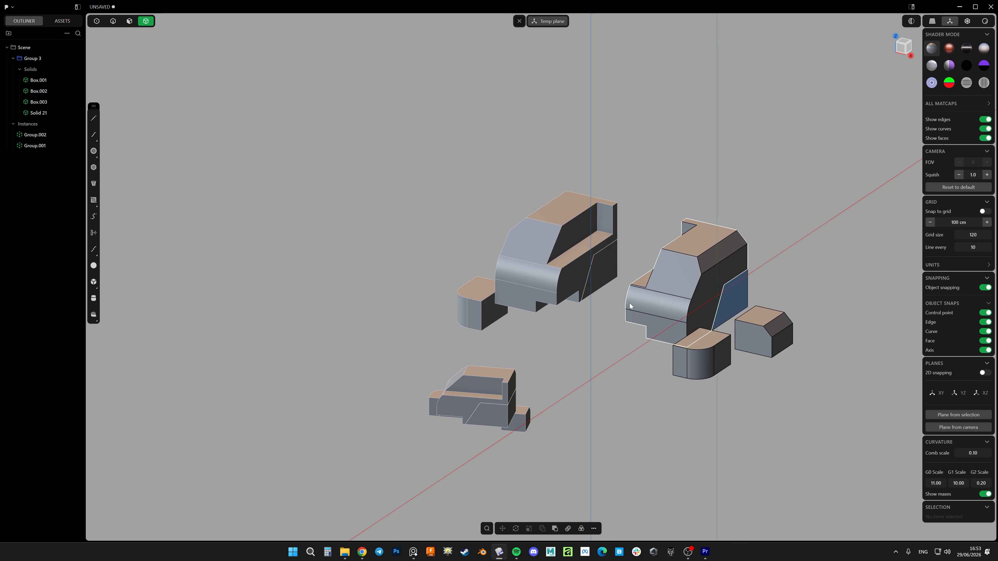
drag(568, 351, 371, 478)
key(Delete)
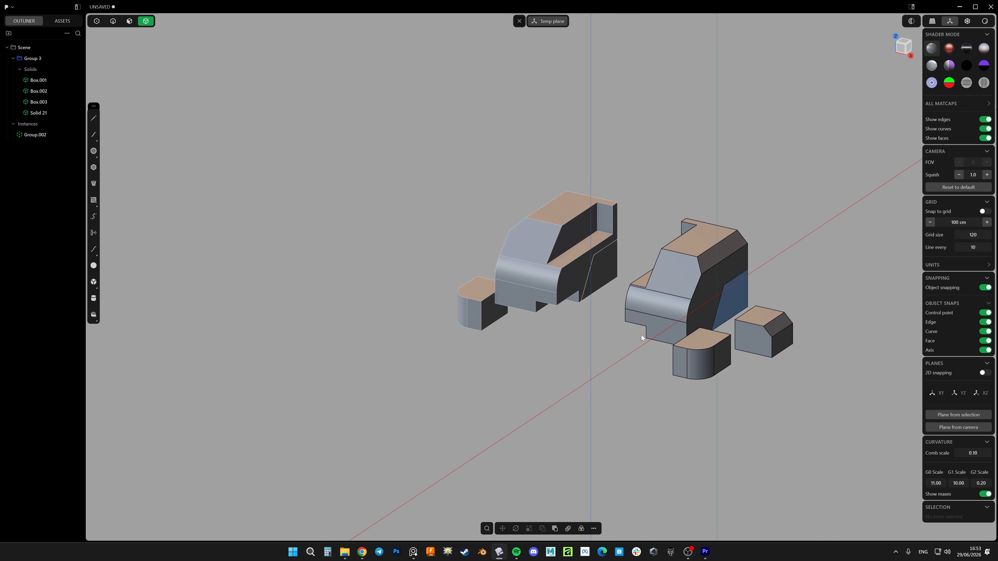
Clear the temporary construction plane and collapse Group 3 in the outliner
shift+middle_drag(641, 334, 584, 339)
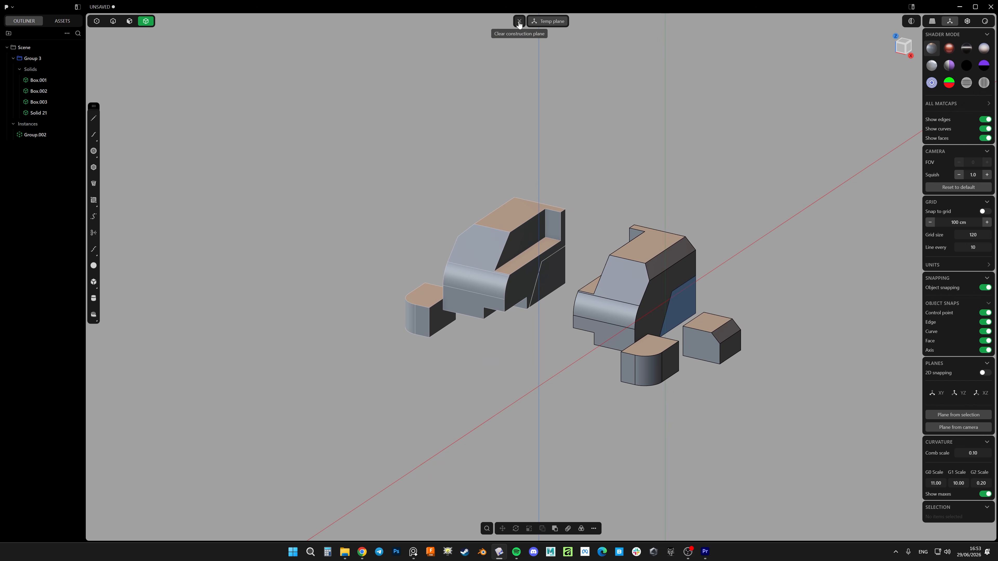
shift+middle_drag(603, 206, 533, 189)
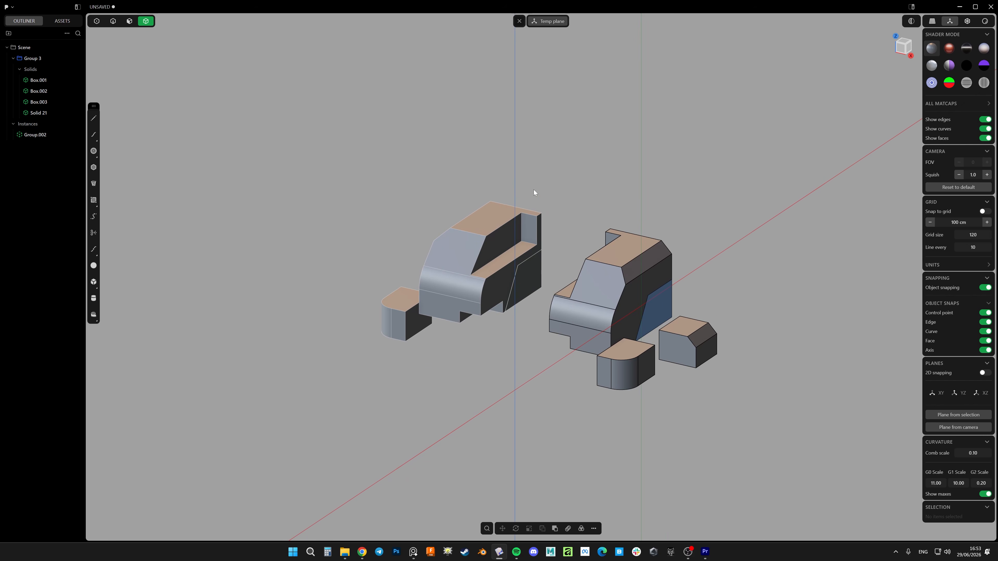
click(519, 20)
click(14, 59)
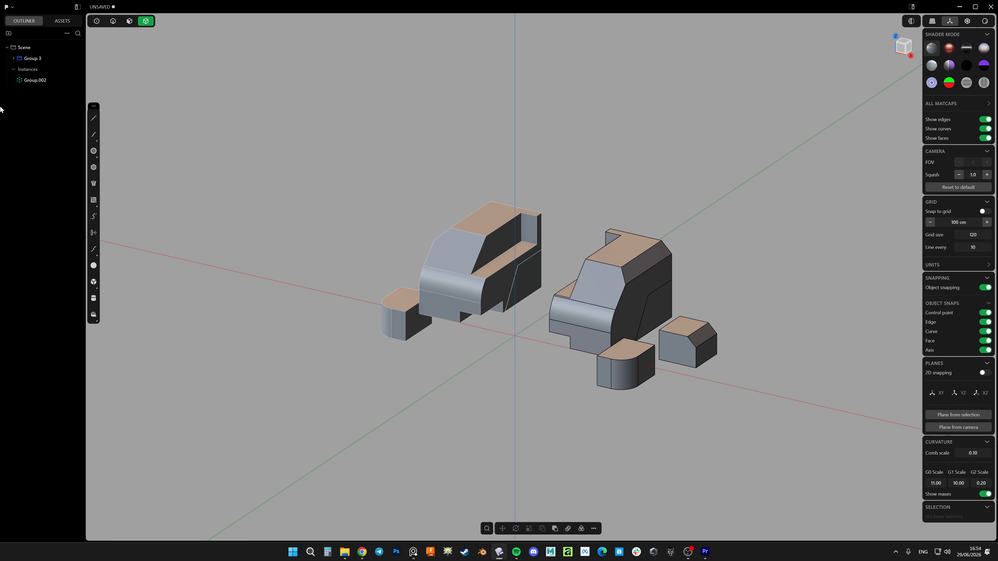
Draw a large separate box in the empty space beside the mirrored instance
key(shift+b)
click(282, 304)
click(196, 227)
click(216, 179)
Move the new box out of Group 3 to the scene root and put it in its own group
click(13, 59)
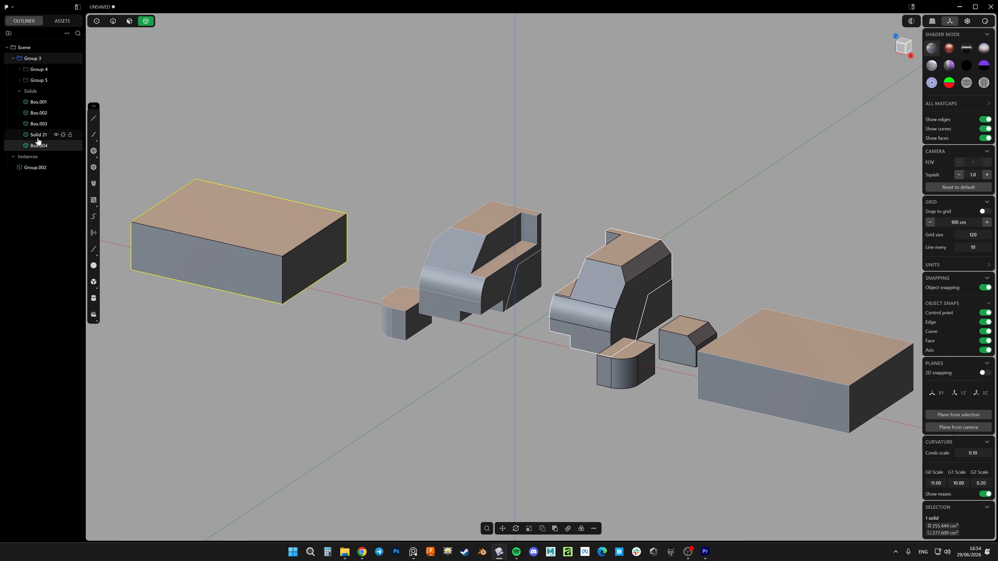
drag(38, 144, 37, 57)
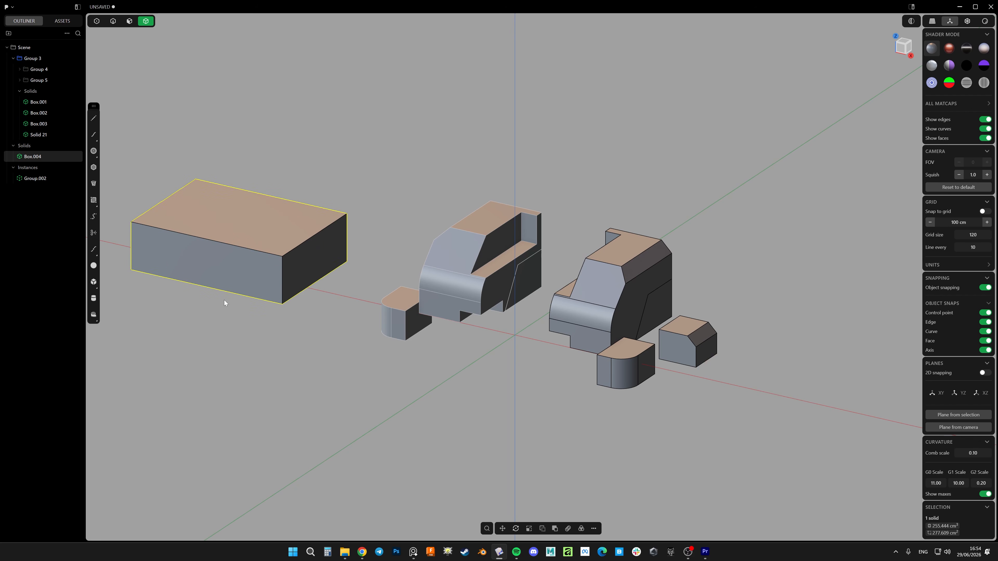
key(ctrl+g)
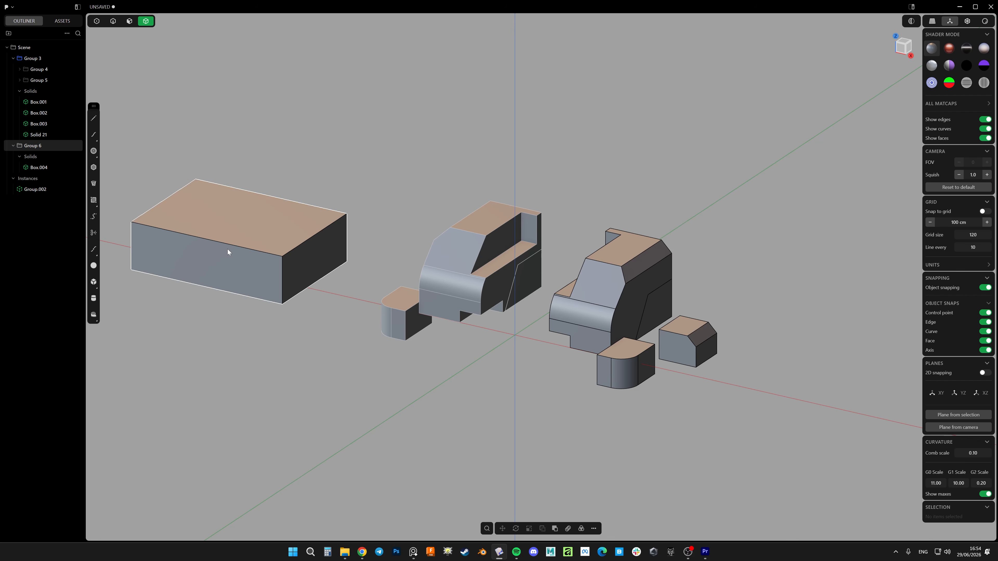
Delete the box inside Group 6 and move the empty group above the collapsed Group 3
key(Delete)
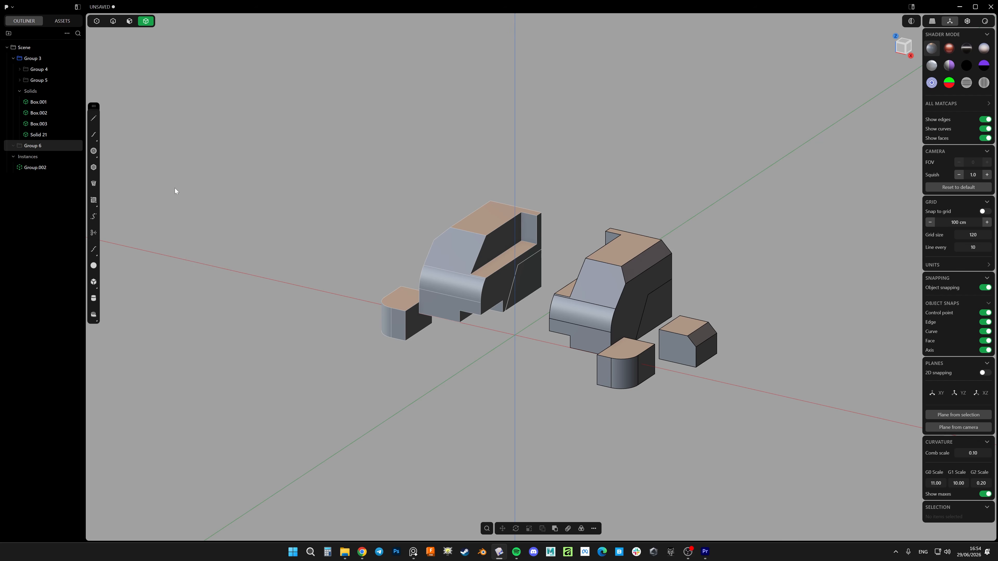
click(13, 58)
drag(31, 69, 34, 55)
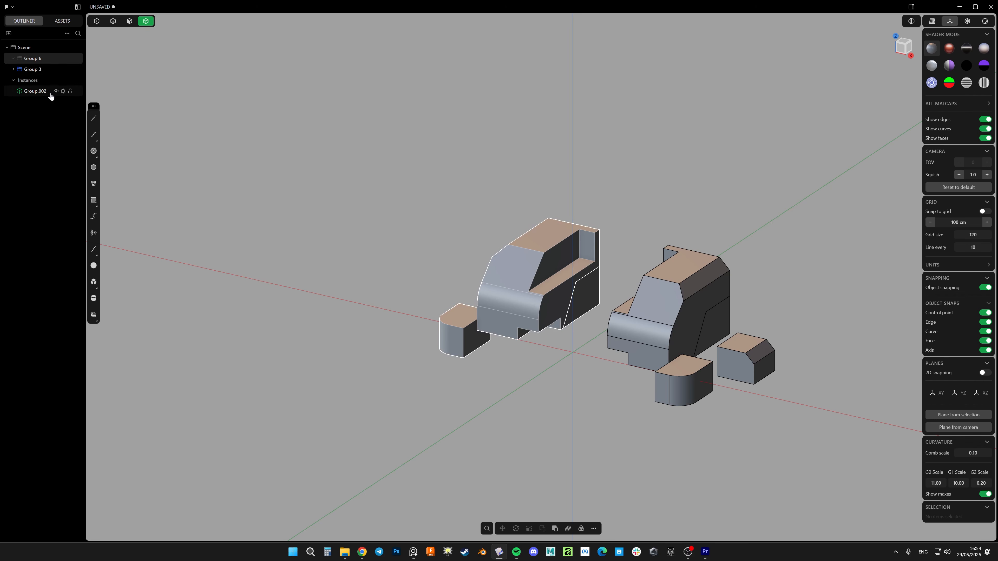
Nest both Group 3 and its mirrored instance Group.002 inside Group 6
click(32, 70)
click(35, 92)
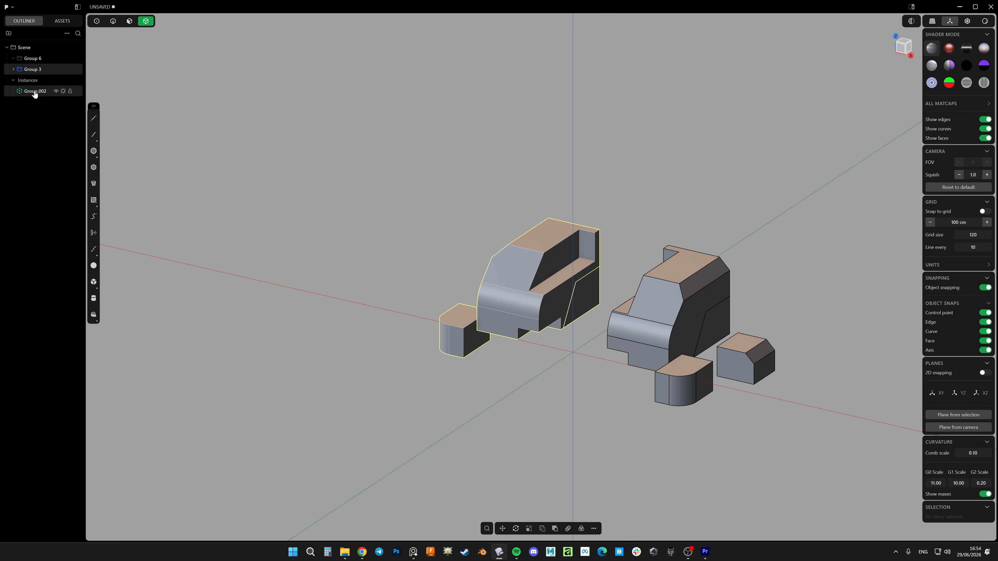
drag(34, 69, 36, 61)
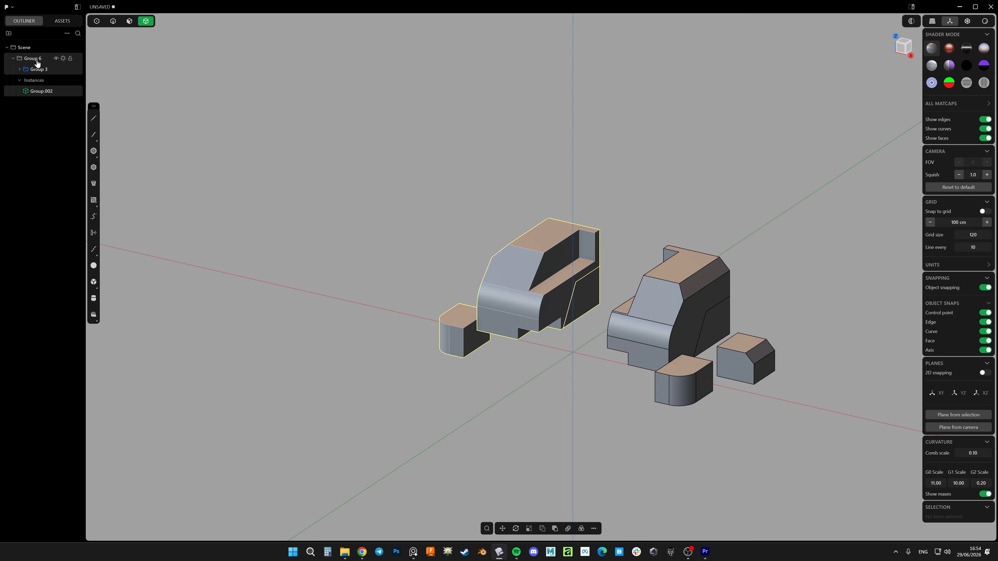
Sketch a red bracket over both halves on a screen capture of the viewport and discard the capture
shift+middle_drag(558, 291, 486, 296)
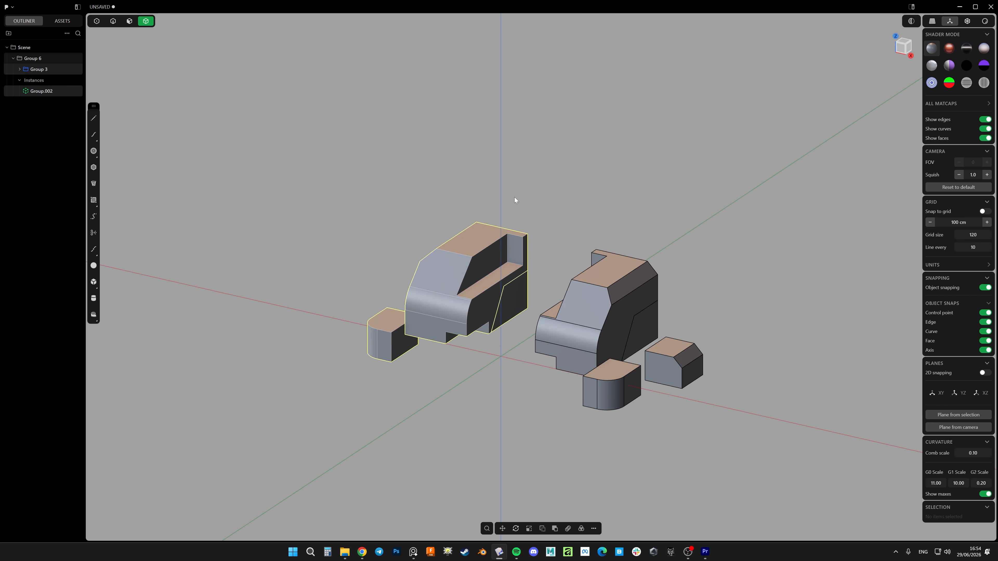
click(517, 193)
key(Print)
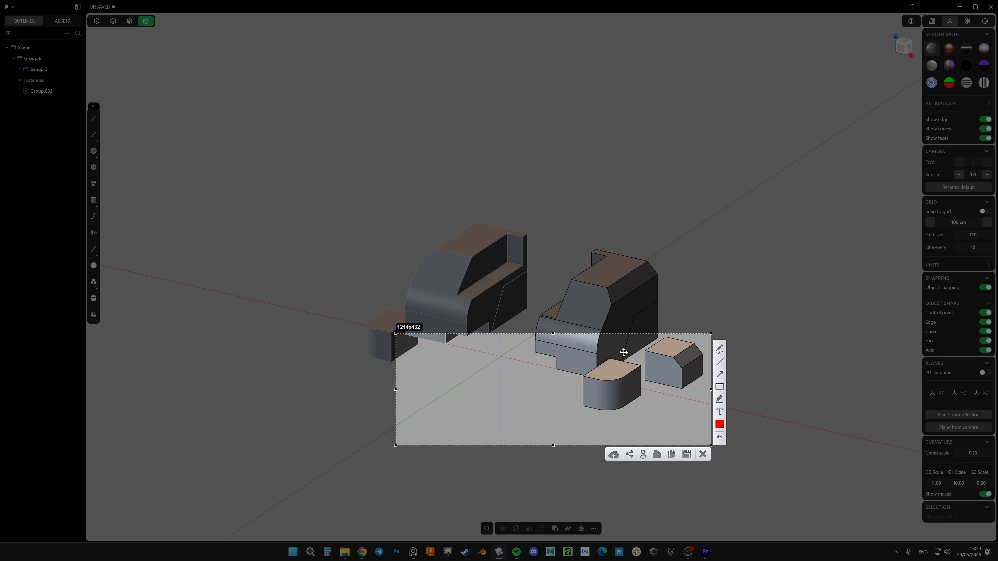
drag(798, 103, 212, 513)
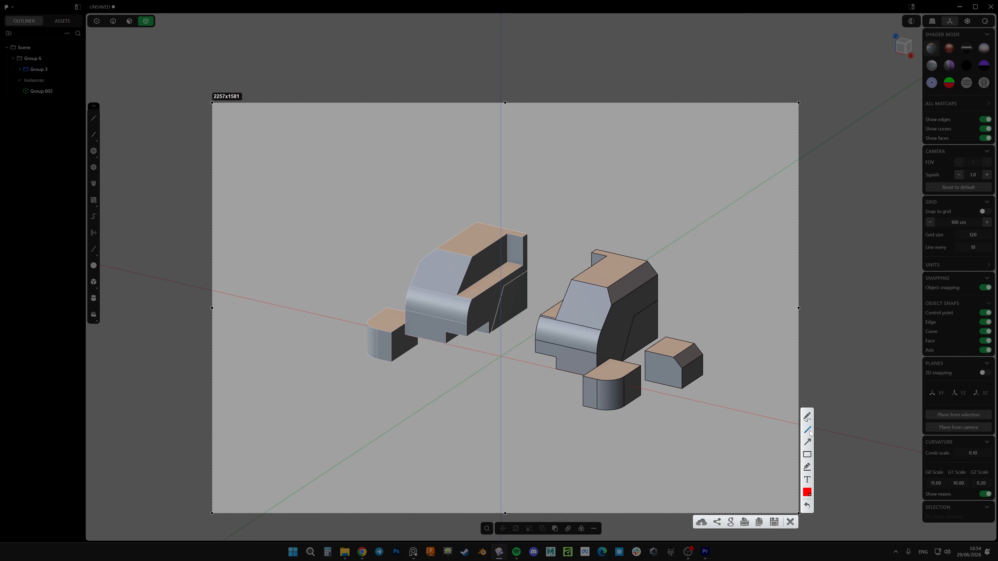
mouse_move(350, 244)
mouse_down()
mouse_move(350, 232)
mouse_move(490, 191)
mouse_move(688, 225)
mouse_move(700, 275)
mouse_up()
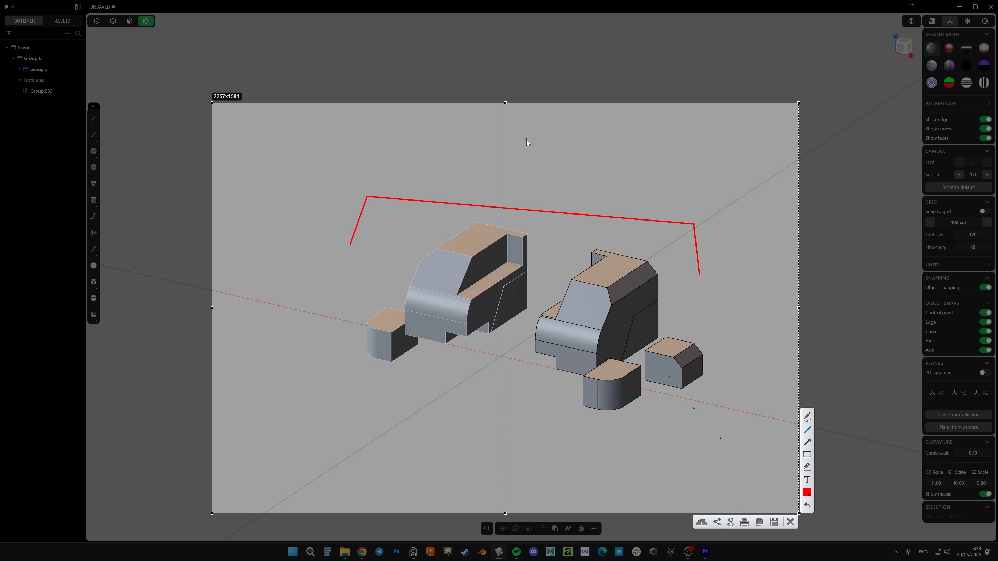
drag(523, 145, 547, 150)
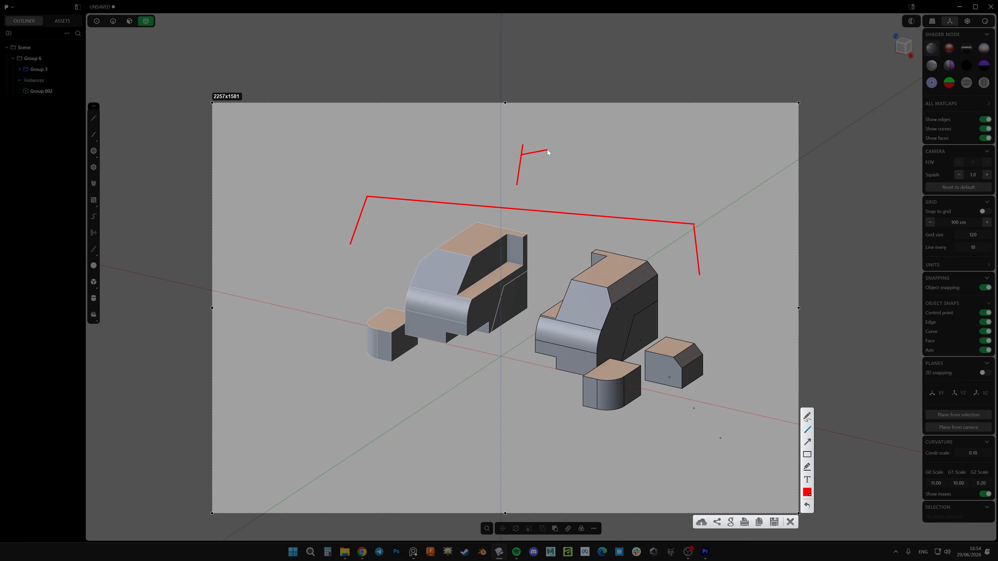
click(790, 522)
Rename Group 3 to A and its parent Group 6 to B
double_click(39, 69)
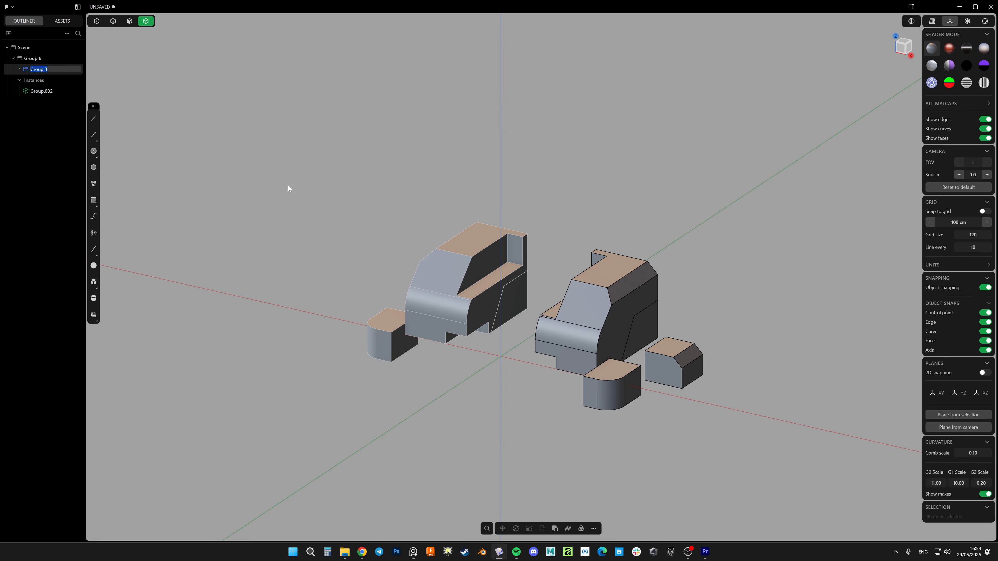
text(A)
key(Return)
double_click(33, 58)
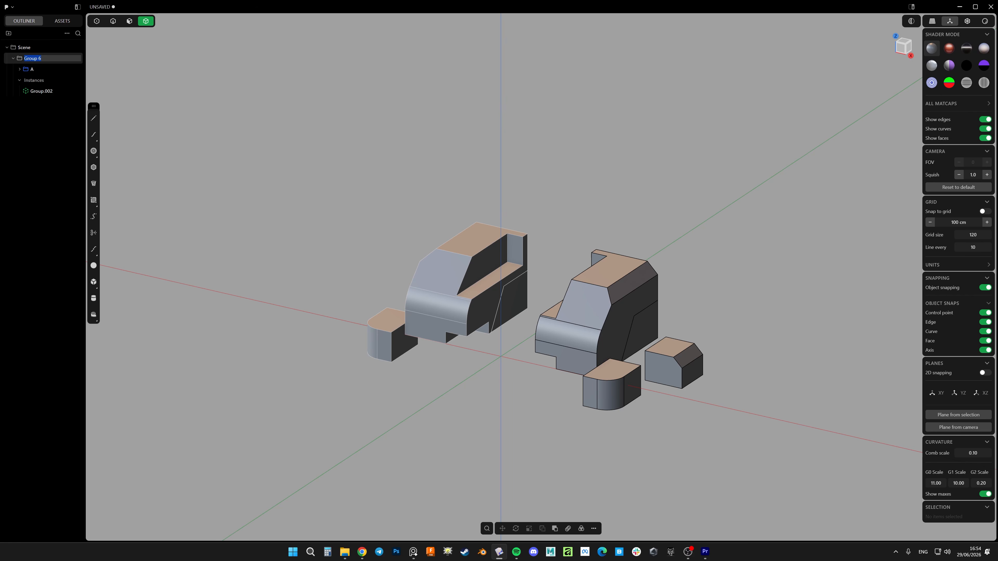
text(B)
key(Return)
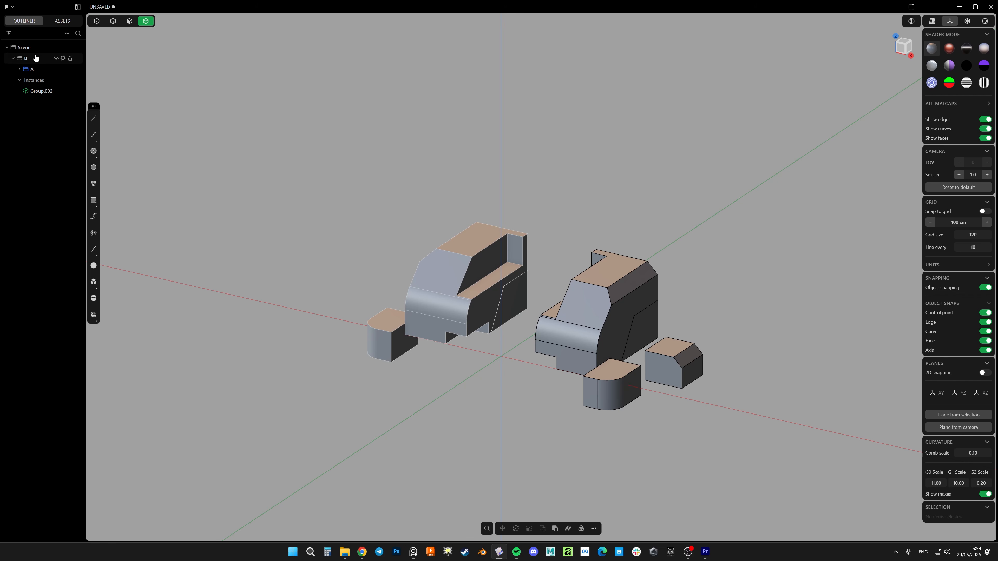
Create an instance of group B and move it clear of the original geometry
click(25, 58)
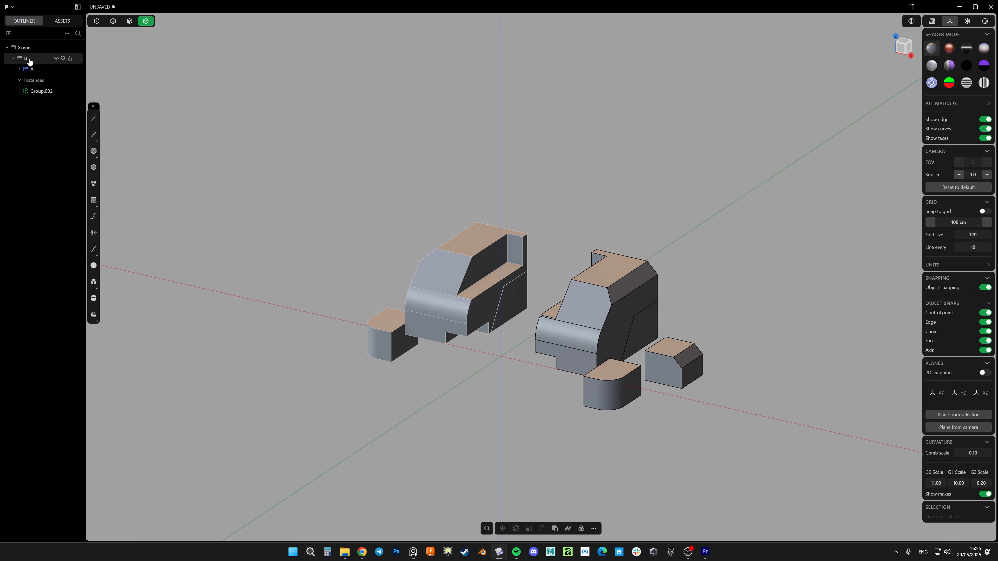
key(f)
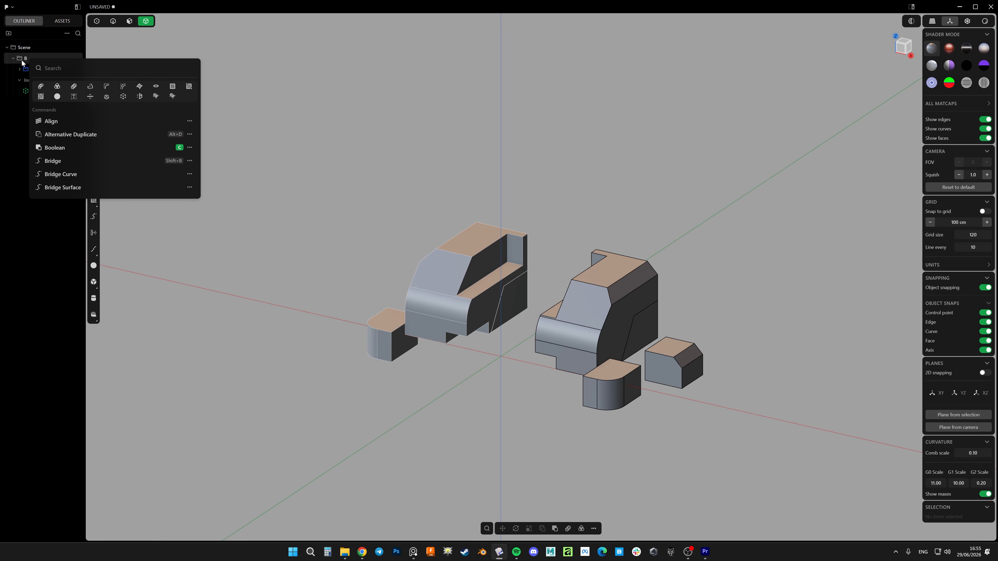
click(123, 96)
middle_drag(538, 278, 568, 300)
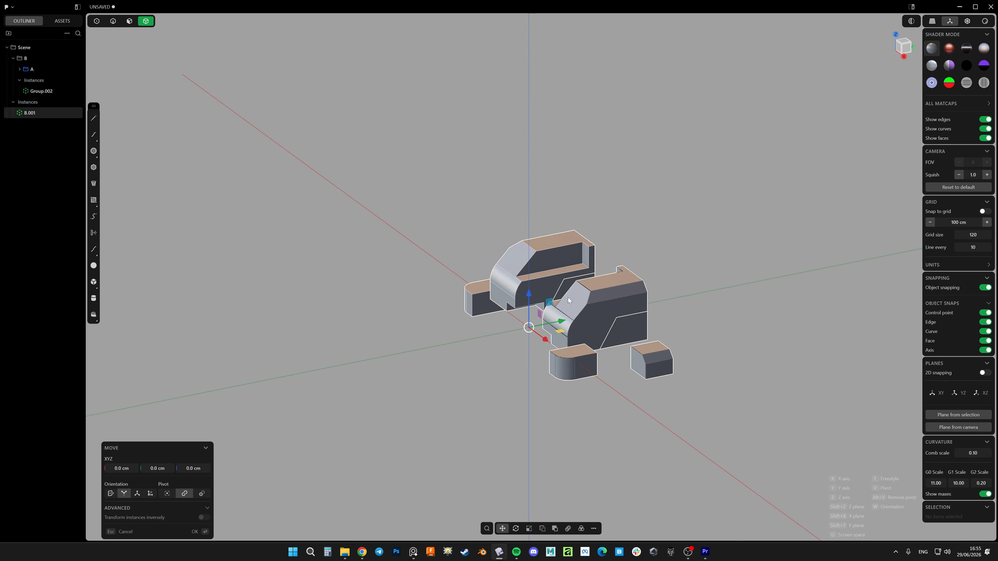
drag(552, 304, 725, 162)
shift+middle_drag(729, 155, 573, 199)
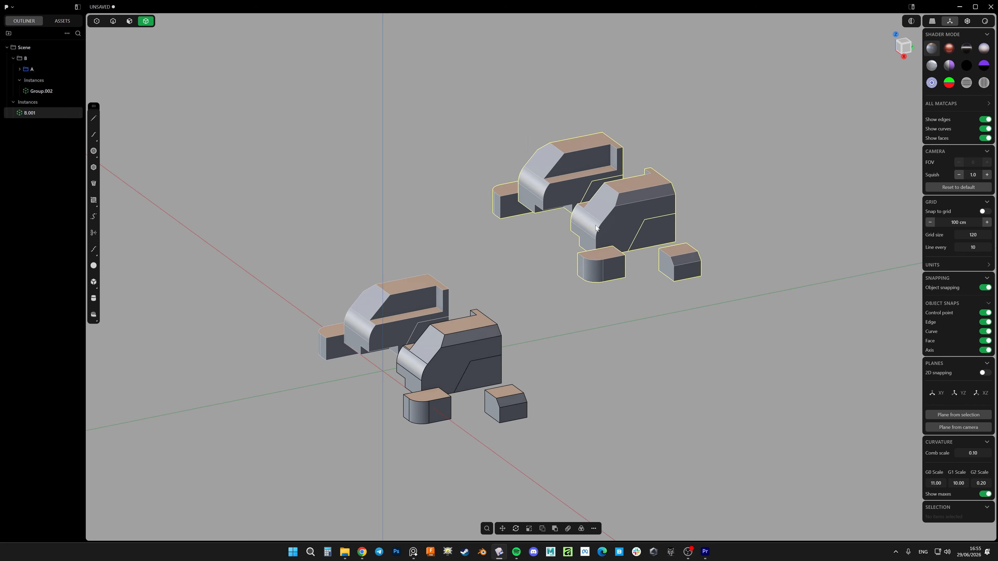
Rotate instance B.001 so its two car-shaped halves stand upright
key(r)
drag(573, 200, 569, 234)
key(Escape)
scroll(609, 204, down, 3)
key(r)
key(Return)
middle_drag(569, 234, 617, 227)
key(r)
drag(551, 199, 574, 238)
key(Return)
middle_drag(574, 237, 527, 262)
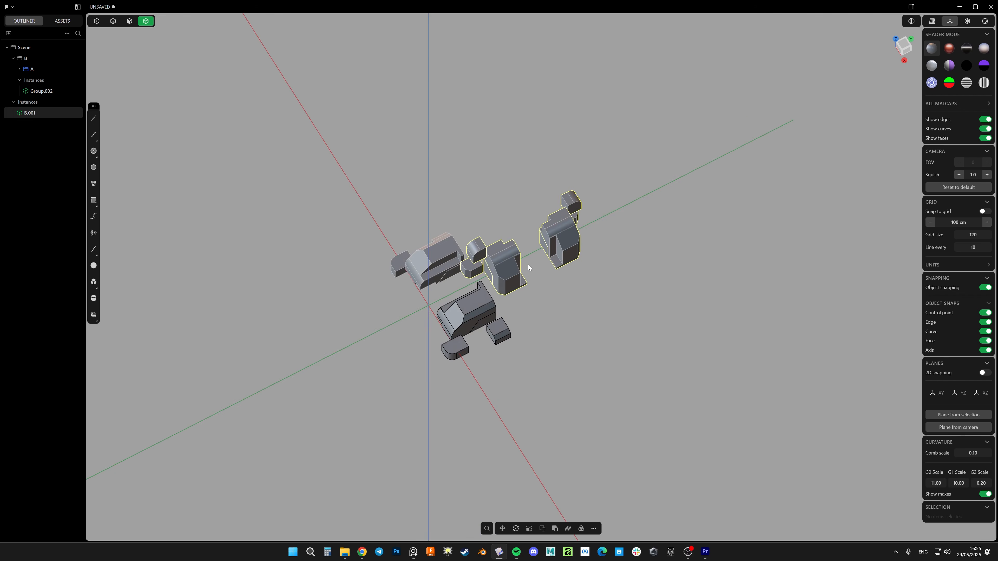
Move the rotated instance B.001 farther away from the source group
key(g)
drag(517, 256, 652, 257)
key(Return)
middle_drag(609, 277, 641, 223)
scroll(640, 222, up, 5)
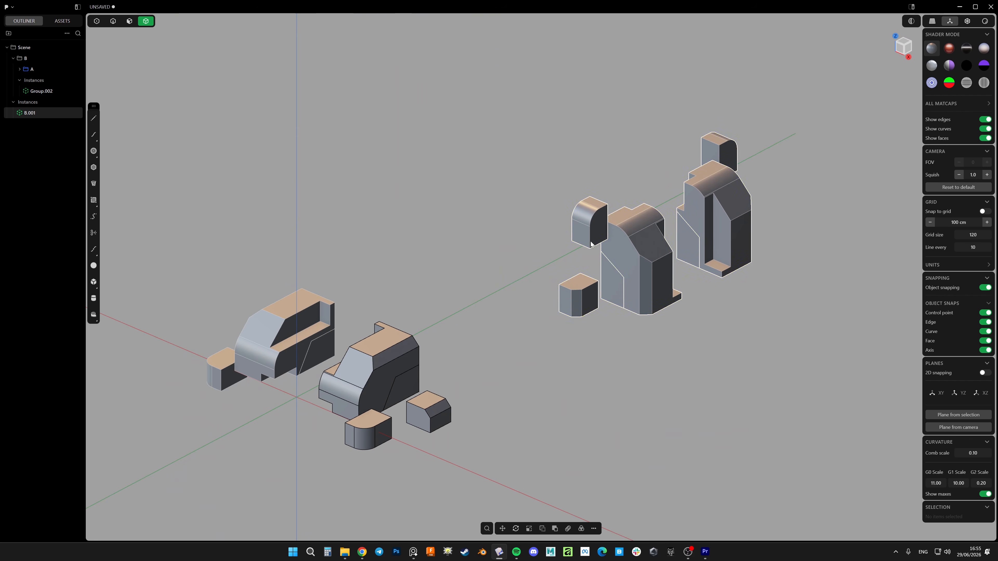
Mirror instance B.001 across the X axis and select the mirrored copy B.002 in the outliner
scroll(529, 204, down, 5)
middle_drag(529, 204, 542, 238)
key(alt+x)
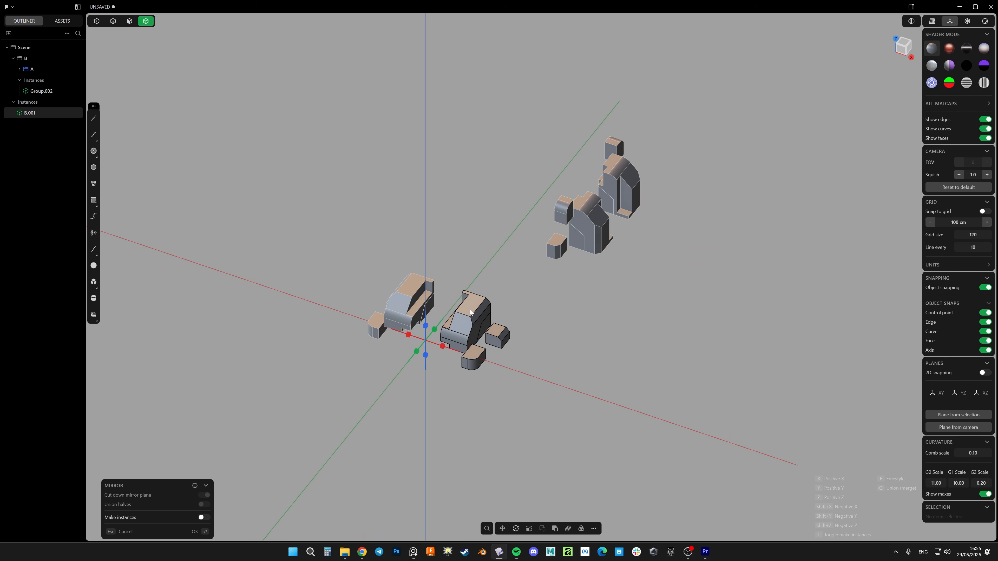
click(442, 347)
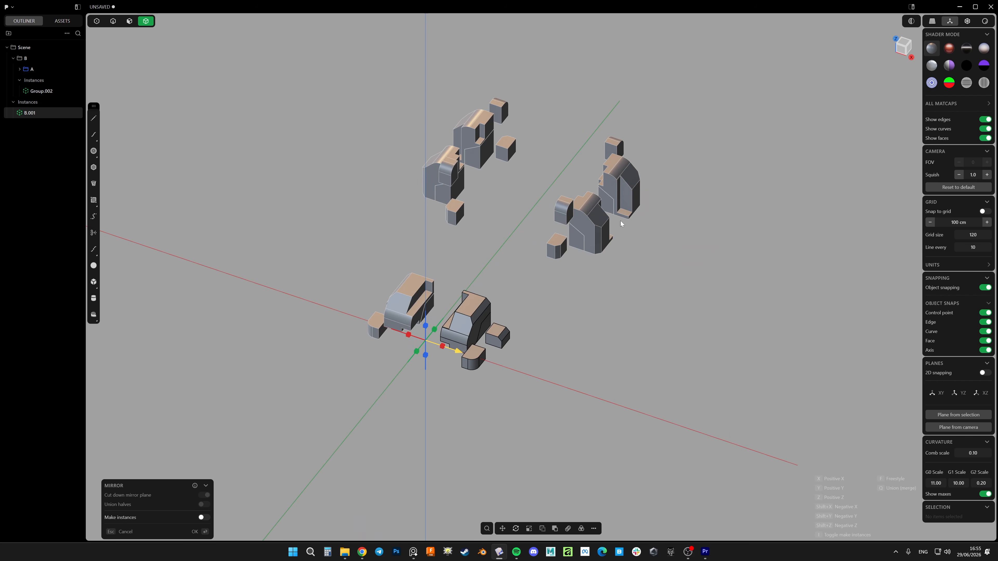
key(Return)
click(573, 317)
shift+middle_drag(489, 173, 541, 239)
scroll(554, 257, up, 5)
shift+middle_drag(534, 333, 588, 251)
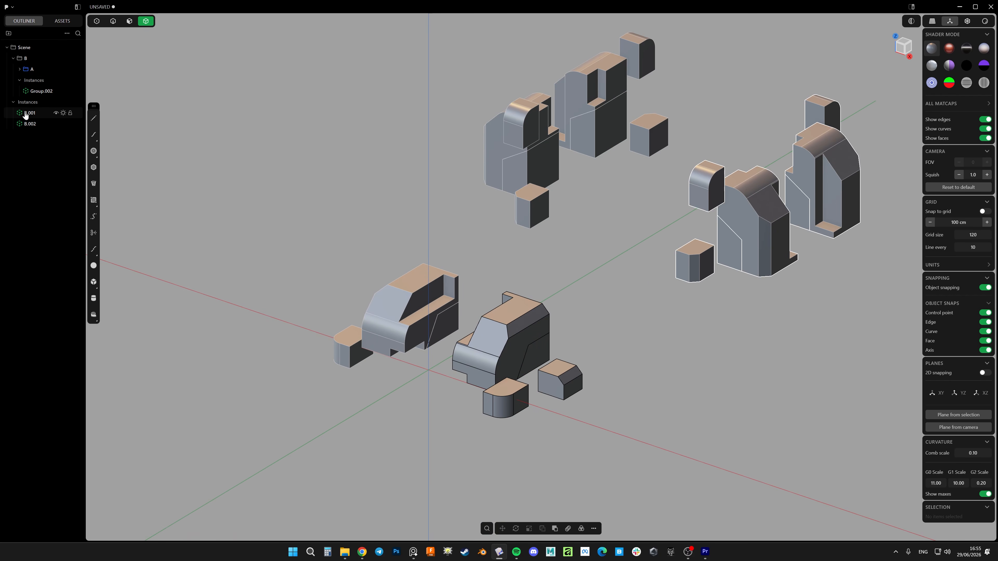
click(30, 123)
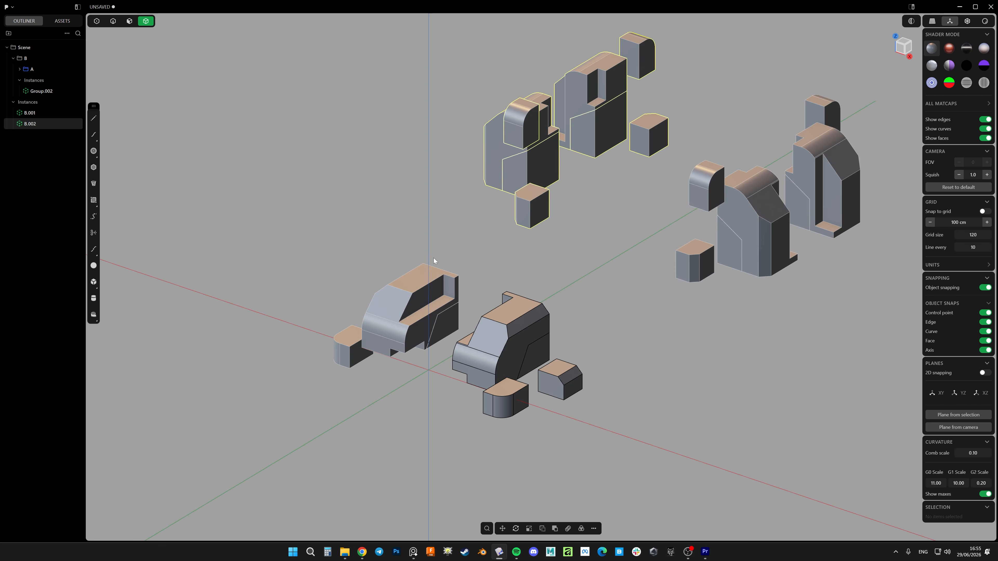
scroll(499, 375, up, 3)
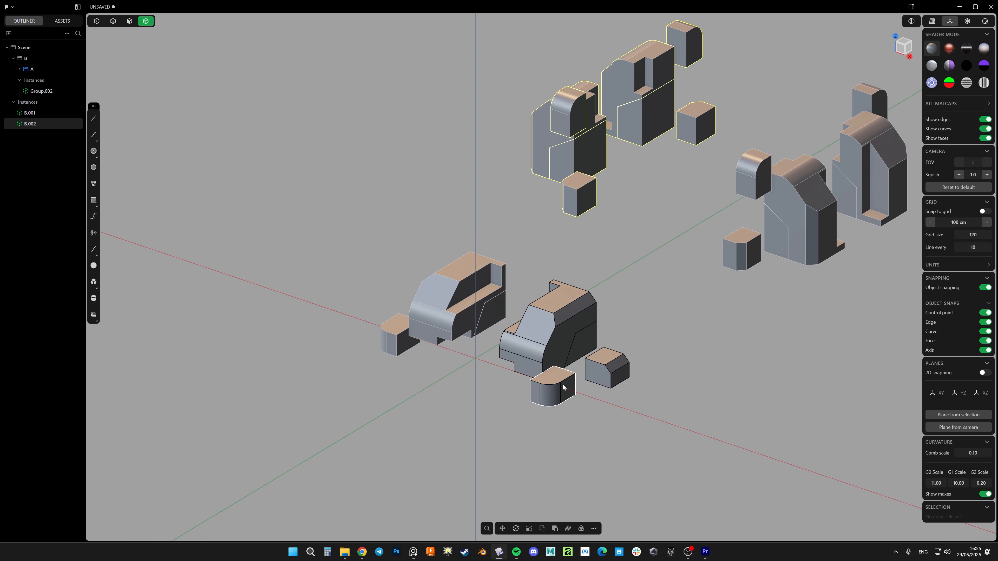
Draw a cylinder about 0.55 cm in radius rising from the top face of the source group's small rounded box
click(603, 395)
scroll(515, 377, up, 5)
key(shift+c)
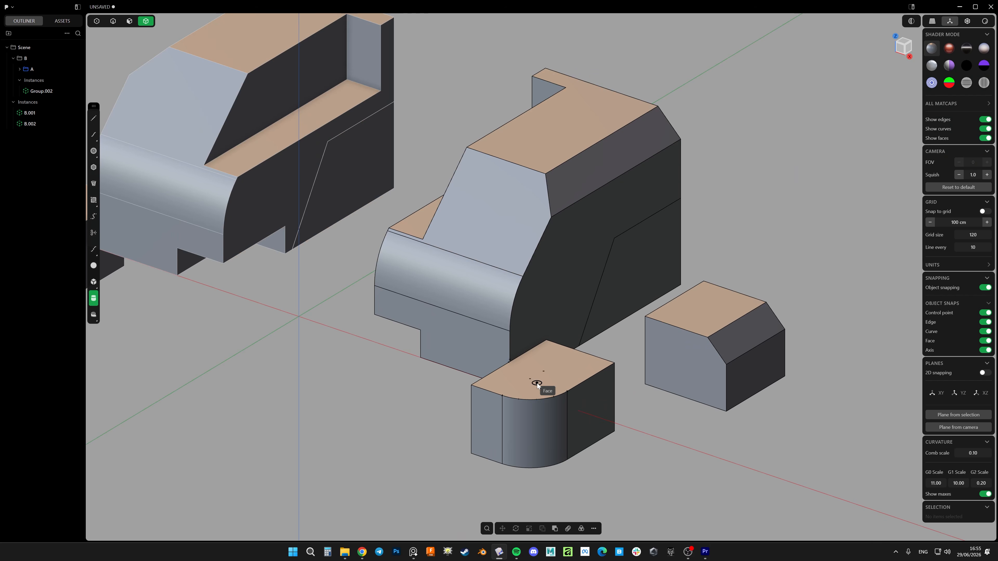
click(533, 381)
click(546, 370)
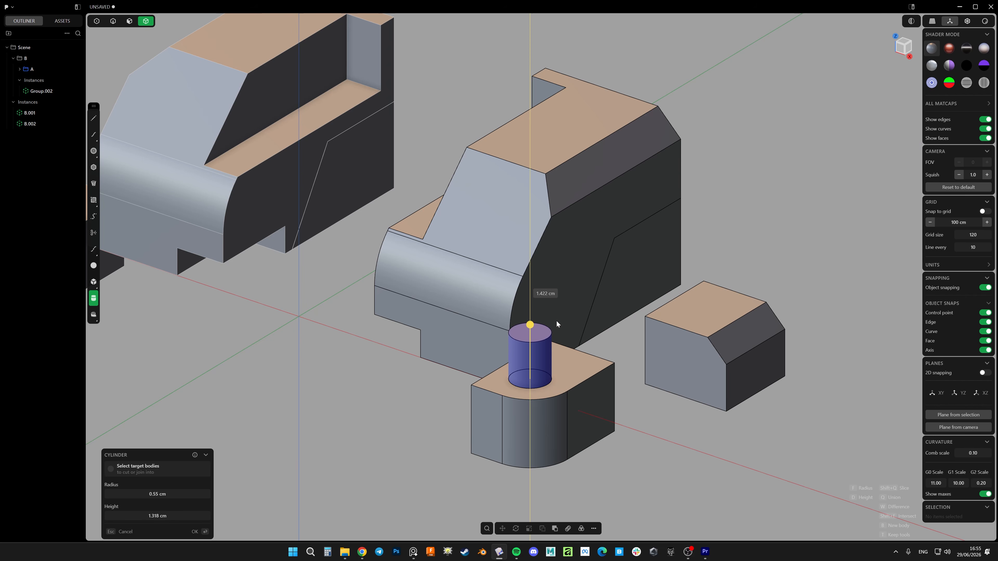
click(561, 290)
scroll(561, 292, down, 4)
Thicken the new cylinder by offsetting its side face outward
key(3)
click(550, 328)
drag(566, 336, 573, 347)
key(Escape)
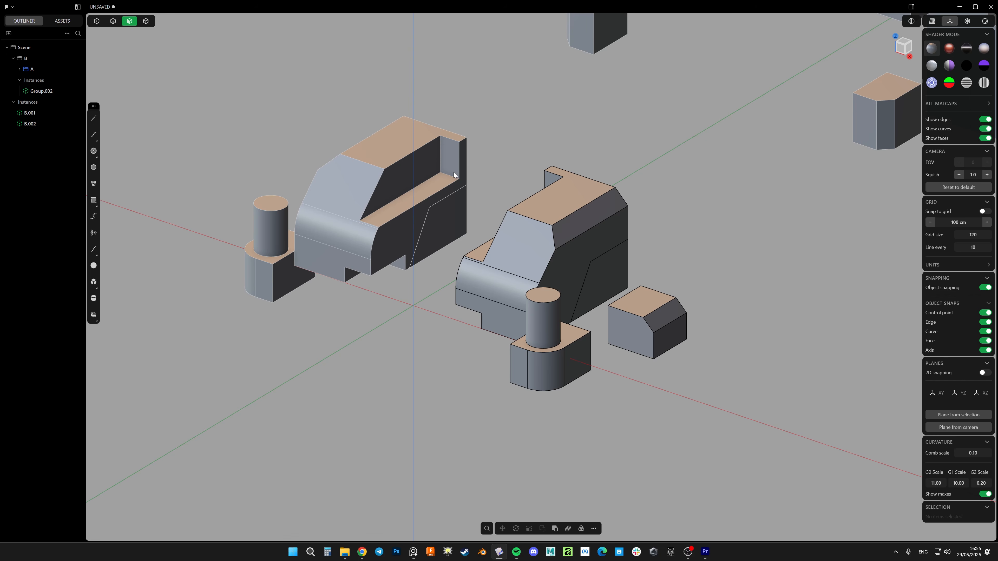
scroll(454, 175, down, 5)
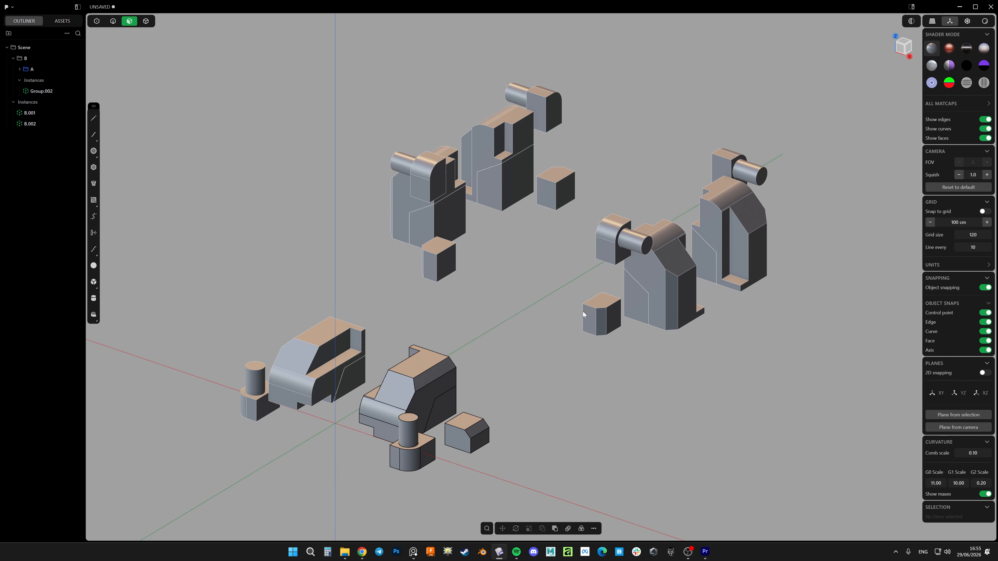
shift+middle_drag(535, 328, 584, 319)
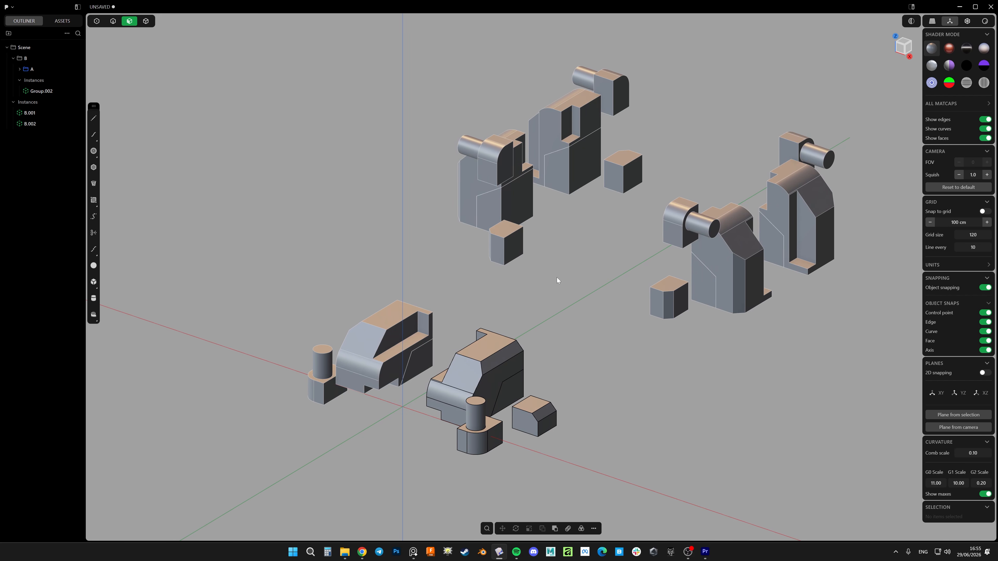
scroll(558, 236, down, 5)
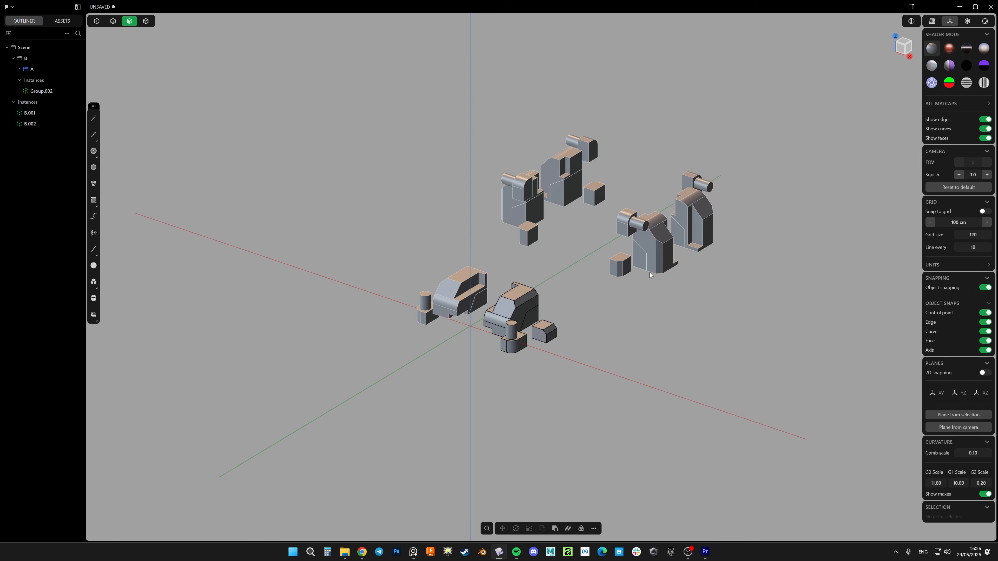
Cut a concentric round hole about 0.62 cm in radius down into the top of the cylinder
scroll(625, 282, up, 3)
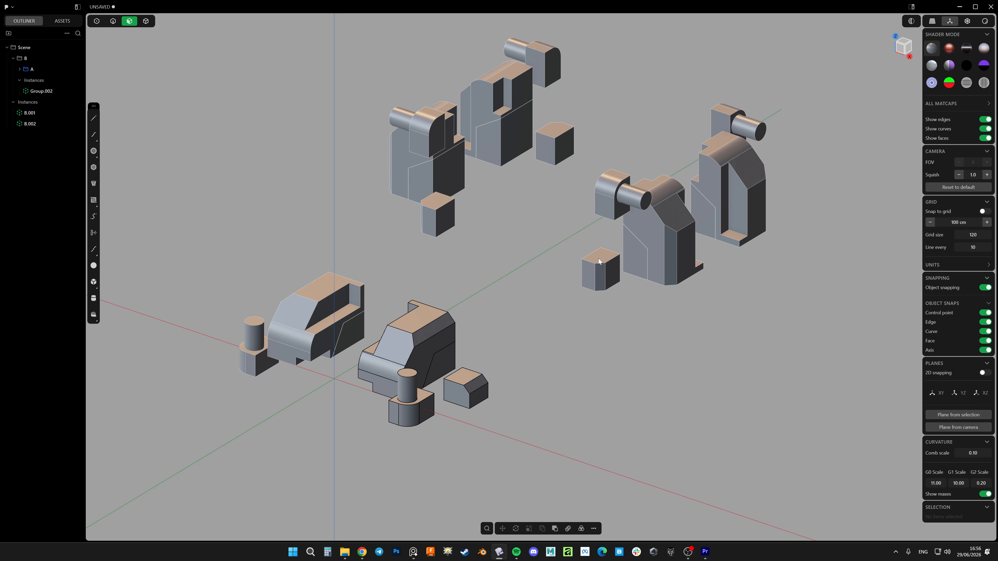
shift+middle_drag(409, 381, 573, 267)
scroll(573, 268, up, 9)
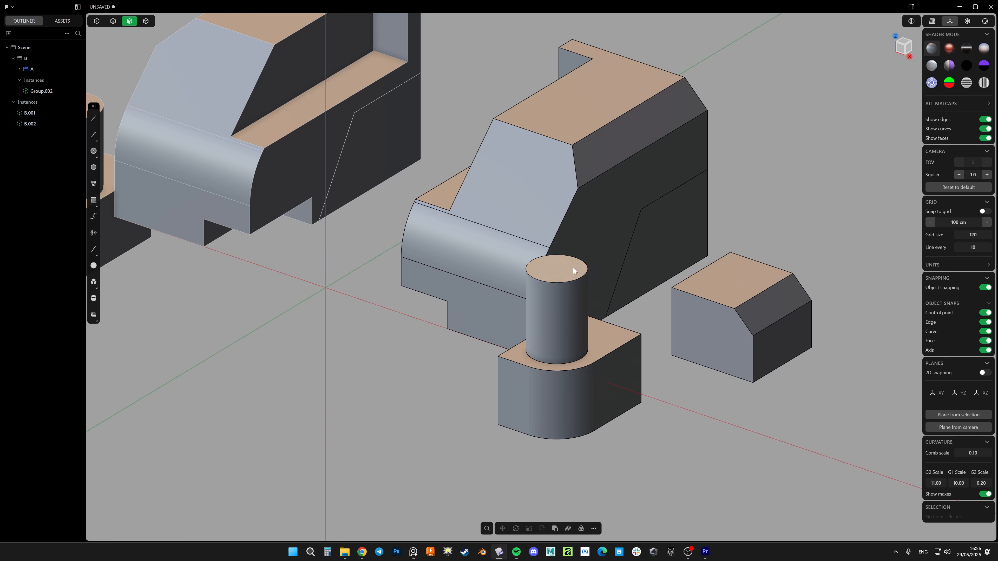
key(shift+y)
click(545, 269)
click(585, 261)
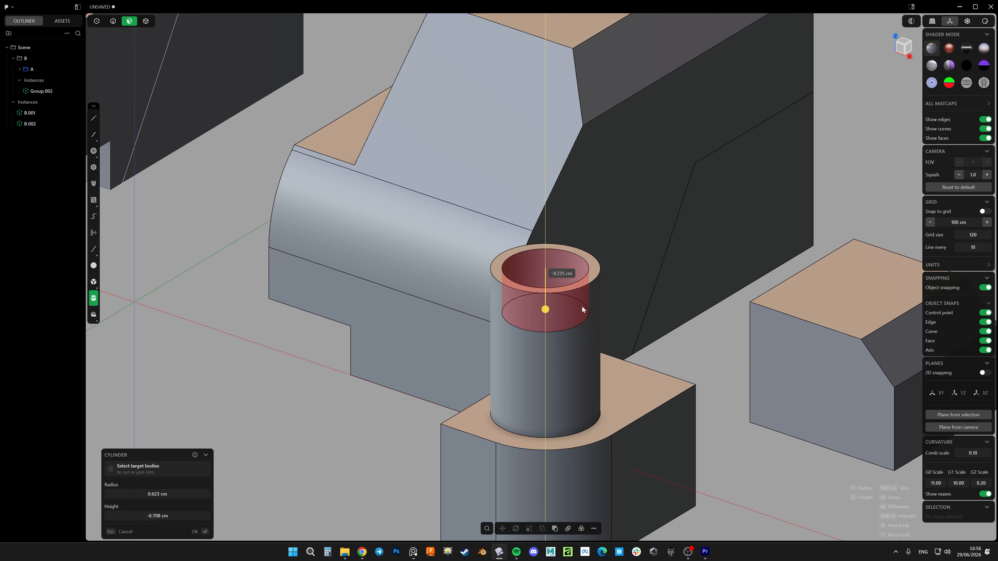
click(581, 334)
scroll(590, 261, down, 10)
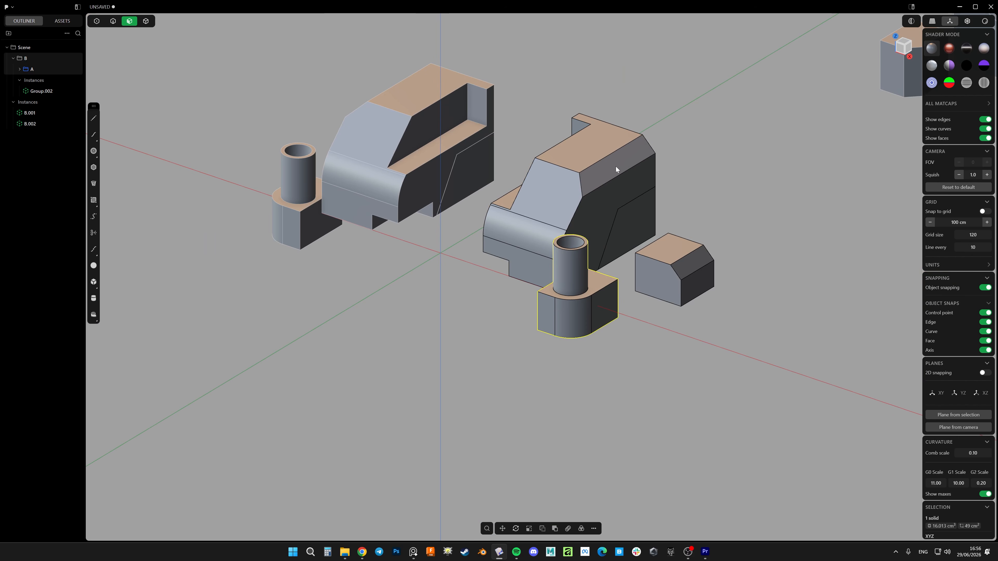
Examine the hollowed cylinder on the source group and on all its linked and mirrored instances
scroll(563, 233, up, 4)
scroll(552, 278, down, 8)
scroll(468, 330, up, 3)
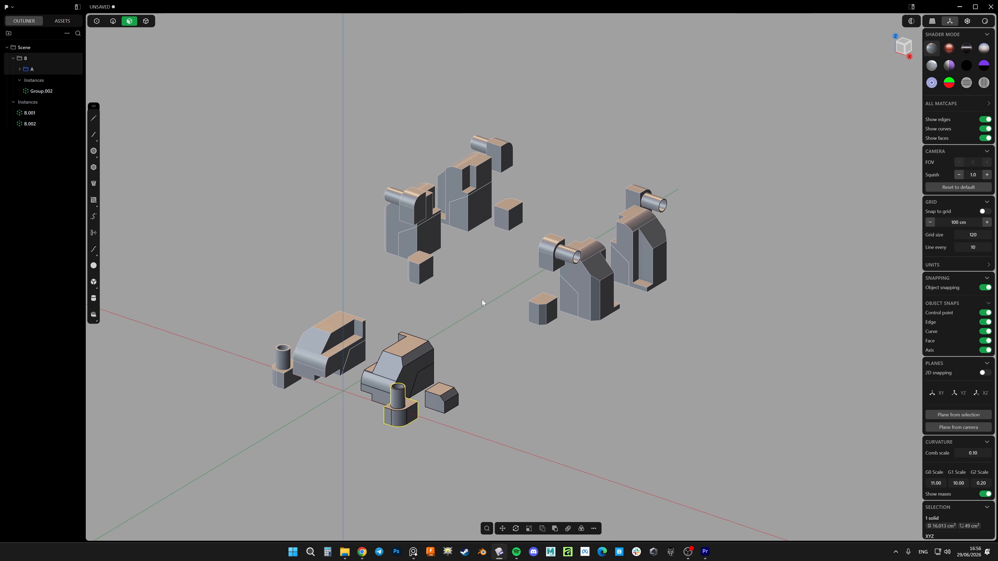
shift+middle_drag(482, 300, 653, 220)
shift+middle_drag(691, 141, 594, 173)
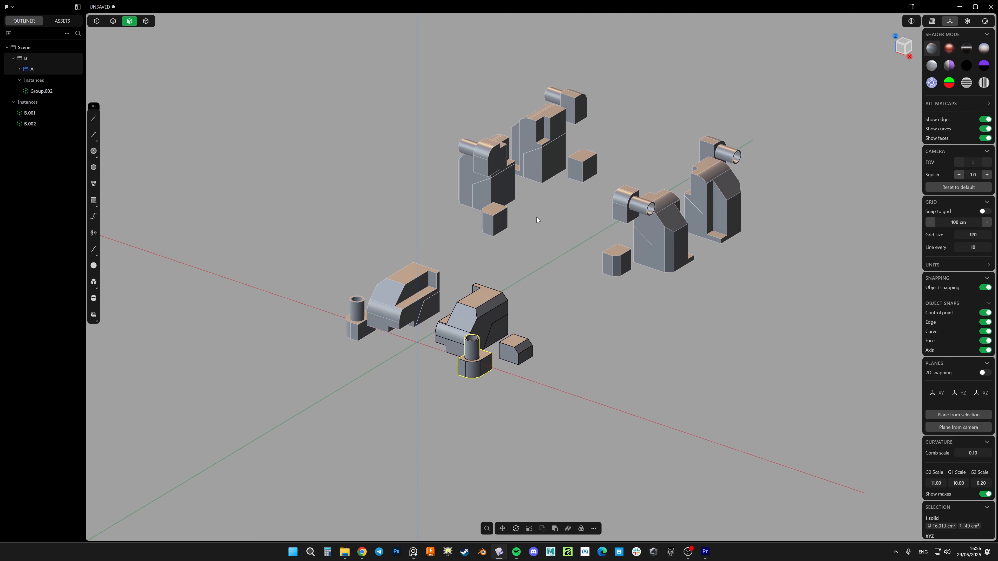
shift+middle_drag(553, 252, 596, 217)
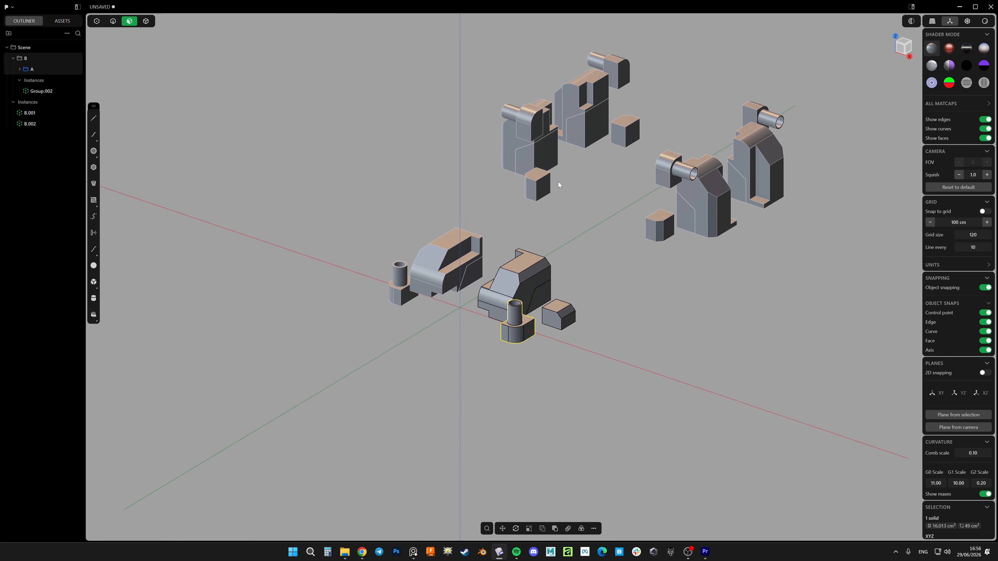
shift+middle_drag(558, 181, 564, 220)
scroll(567, 271, up, 3)
mouse_move(567, 270)
middle_down()
mouse_move(585, 261)
mouse_move(548, 267)
mouse_move(557, 261)
middle_up()
click(565, 286)
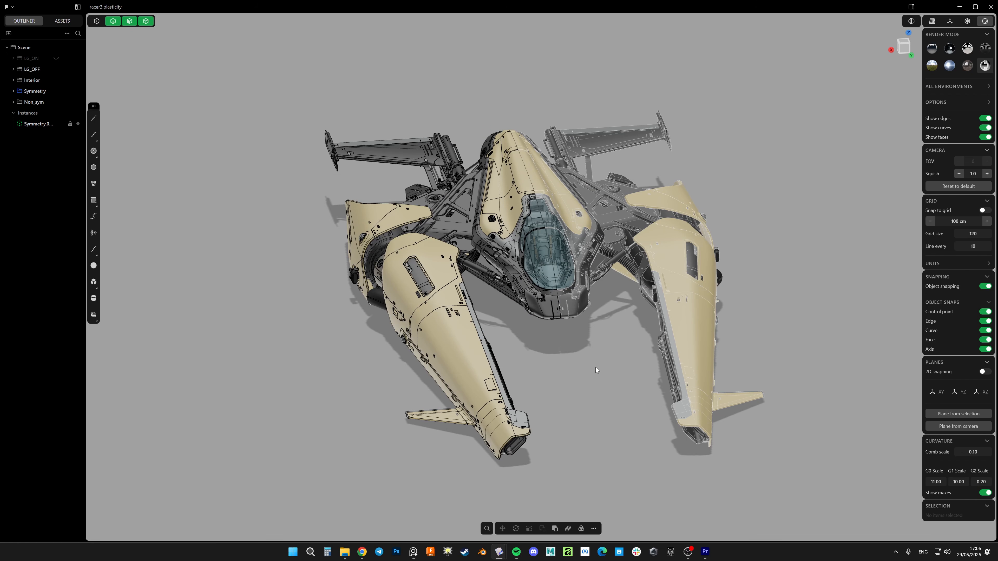
Examine the racer3 ship's source half and its mirrored Symmetry instance from above and underneath
mouse_move(566, 341)
middle_down()
mouse_move(586, 333)
mouse_move(568, 323)
middle_up()
middle_drag(560, 325, 590, 309)
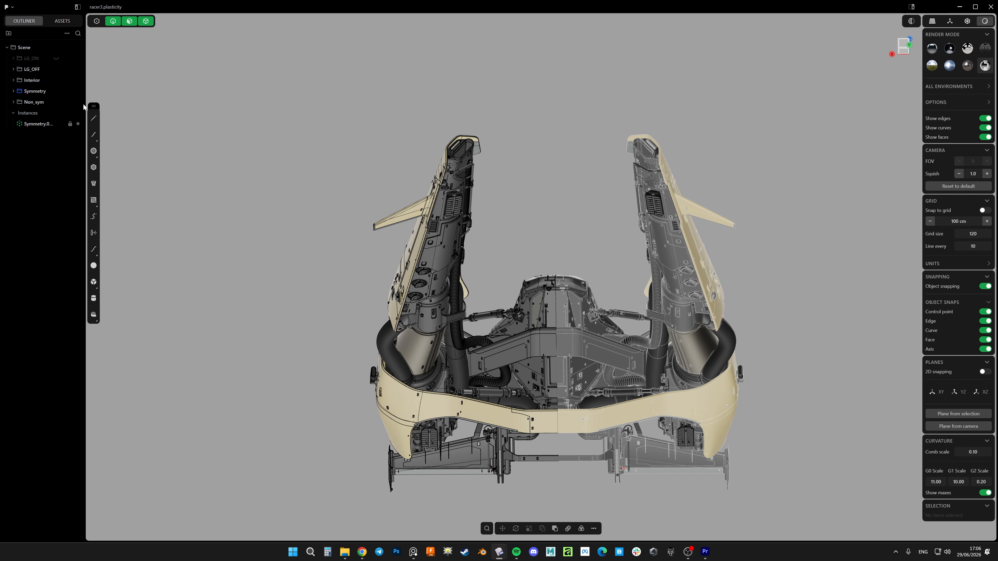
shift+middle_drag(424, 264, 416, 257)
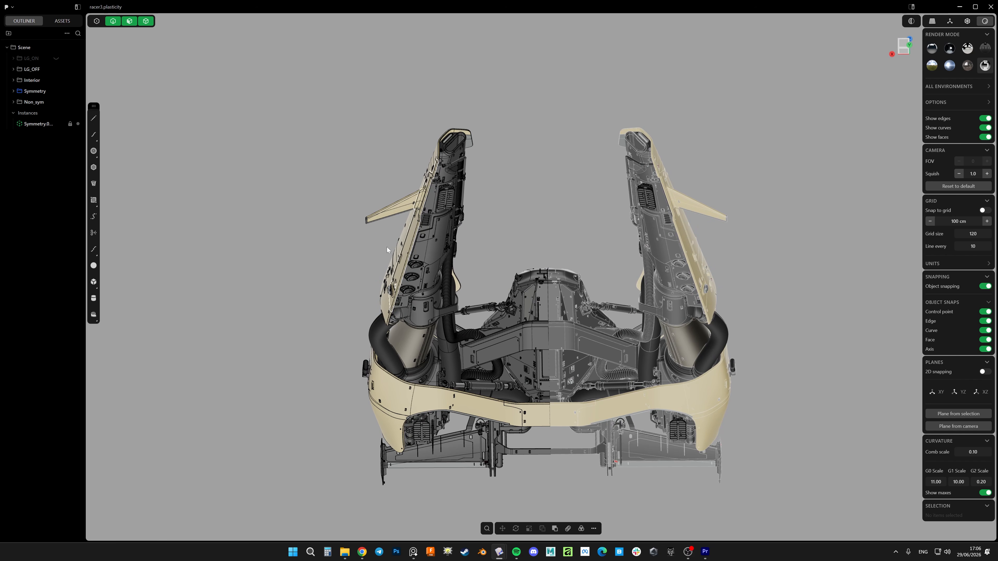
shift+middle_drag(467, 309, 450, 282)
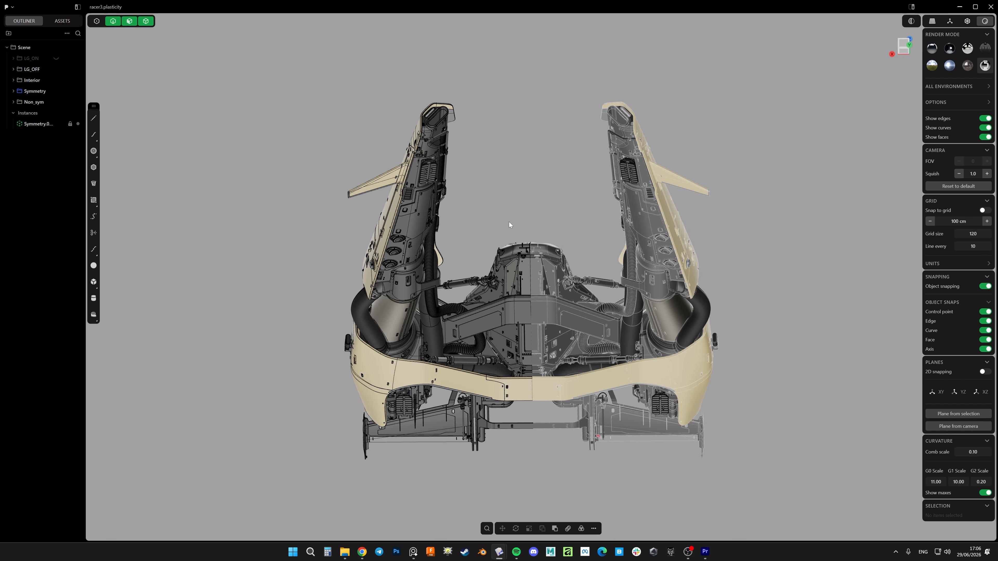
middle_drag(509, 222, 520, 239)
scroll(532, 248, up, 8)
key(c)
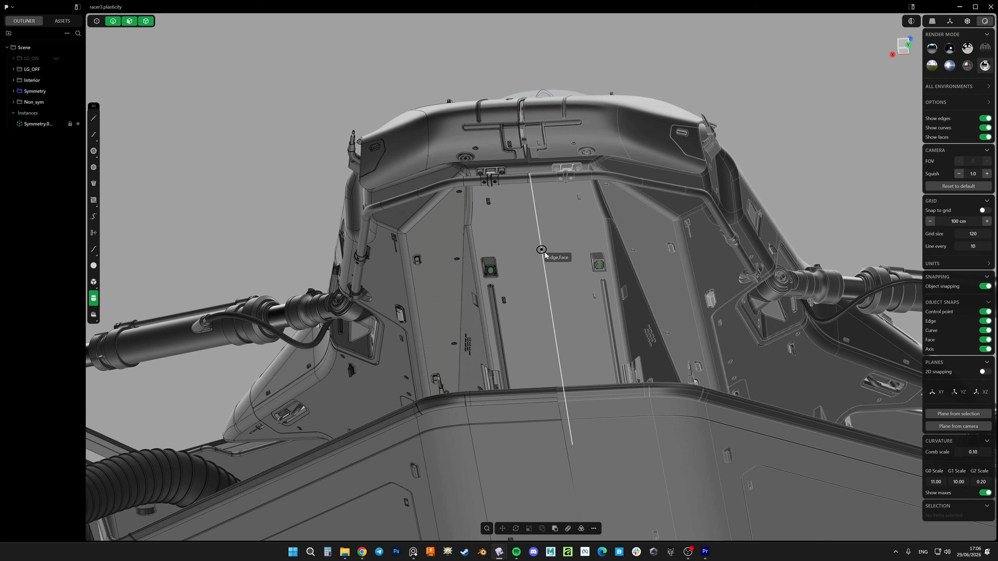
click(566, 254)
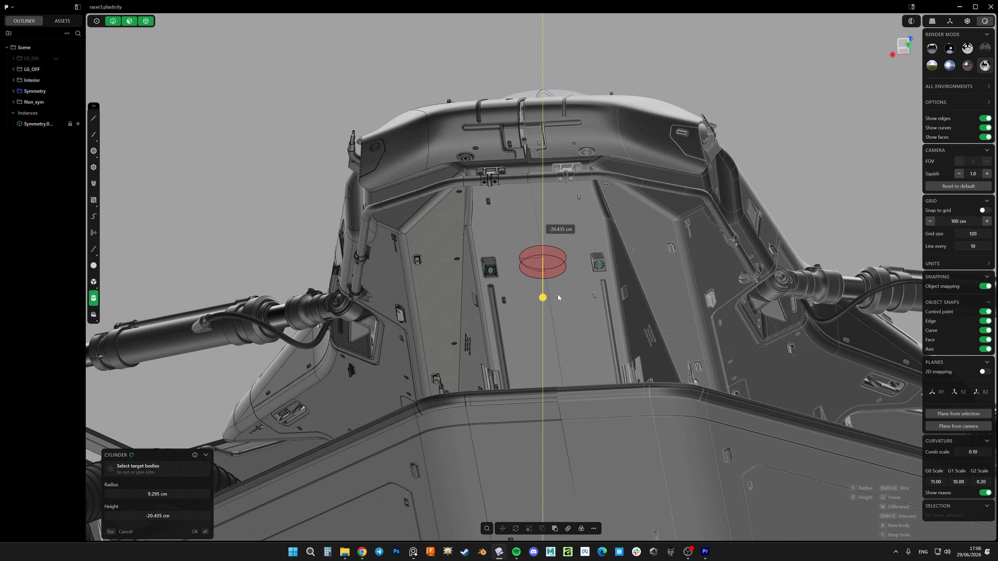
key(Escape)
Try a cylinder about 10.1 cm in radius and 21.8 cm tall on the hull underside's centre seam, and delete it
key(c)
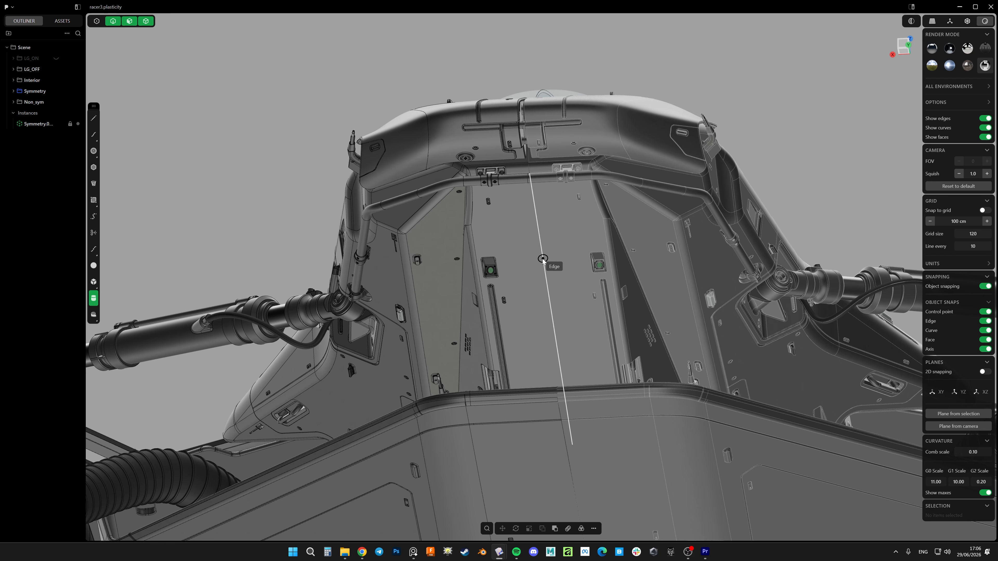
click(558, 262)
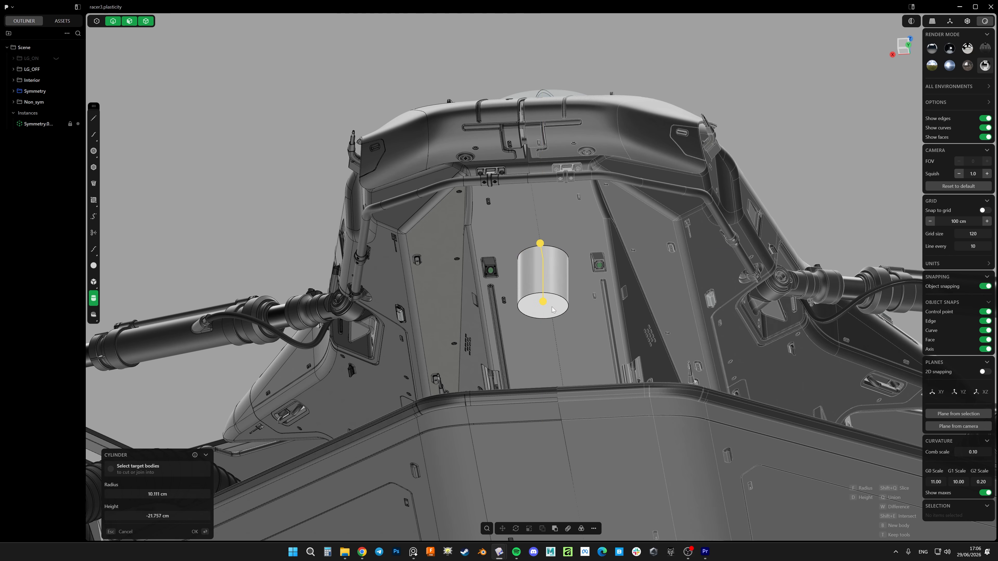
click(535, 262)
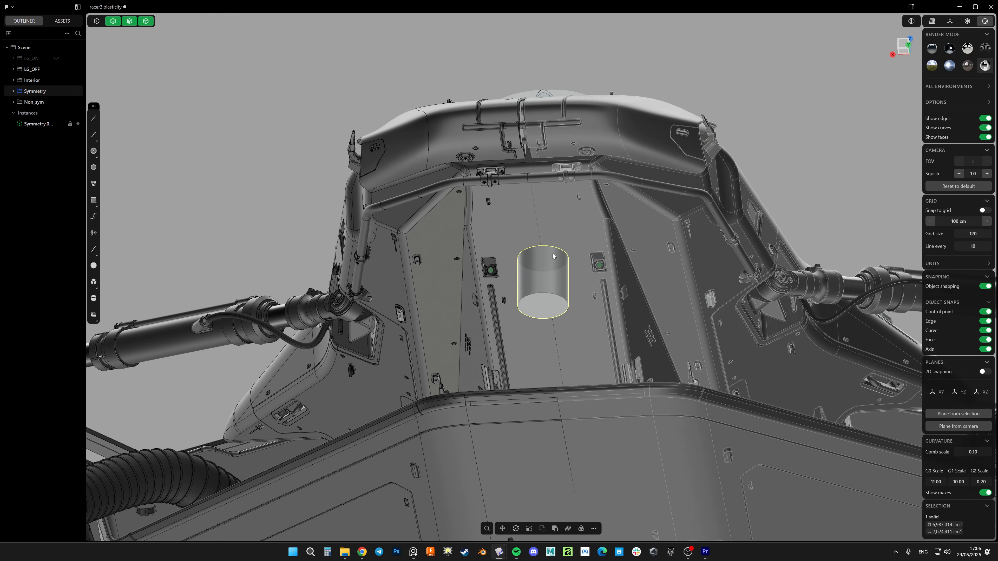
mouse_move(542, 265)
middle_down()
mouse_move(580, 259)
mouse_move(556, 223)
mouse_move(551, 278)
middle_up()
key(Delete)
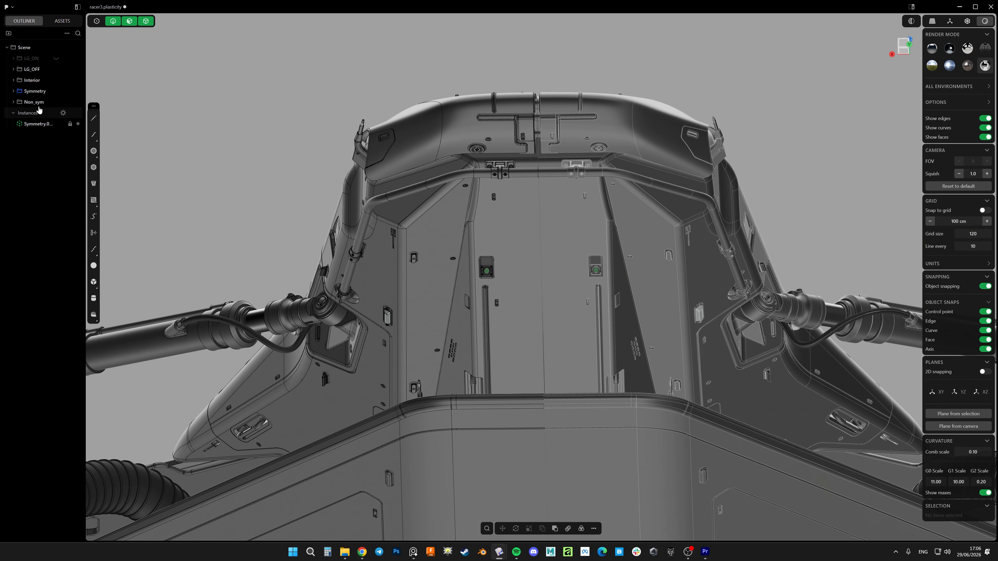
Select the Non_sym group's solids, examine them on the ship's rear hull, and clear the selection
middle_drag(233, 144, 475, 202)
click(473, 201)
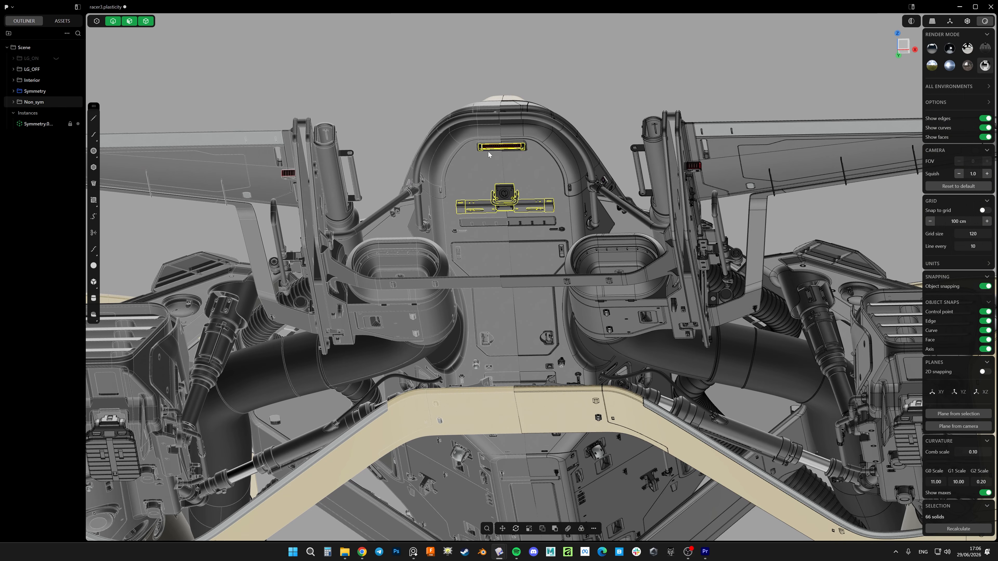
scroll(489, 155, up, 5)
scroll(557, 247, down, 5)
mouse_move(556, 246)
middle_down()
mouse_move(531, 277)
mouse_move(602, 208)
mouse_move(546, 244)
middle_up()
scroll(540, 246, up, 5)
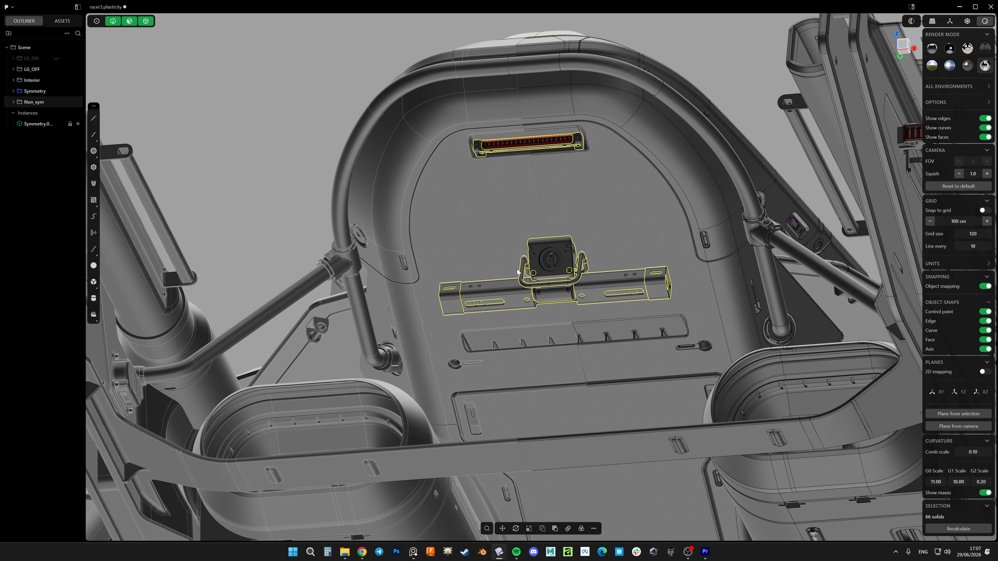
scroll(518, 271, down, 5)
scroll(539, 199, down, 3)
middle_drag(539, 200, 509, 189)
key(Escape)
Examine the rear light bar, the central bracket and both halves of the cream bridge panel along the symmetry seam
scroll(543, 190, down, 5)
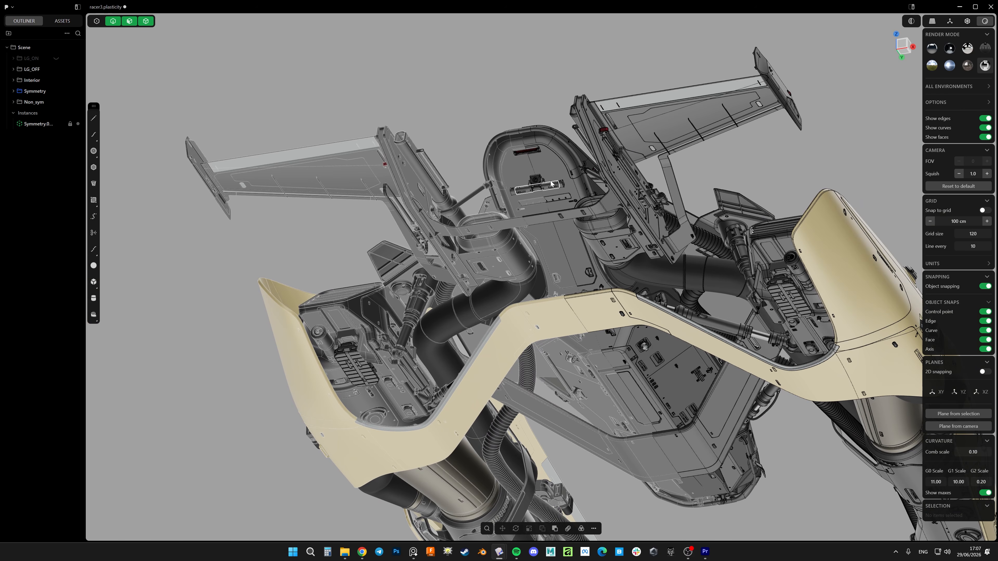
scroll(532, 164, up, 8)
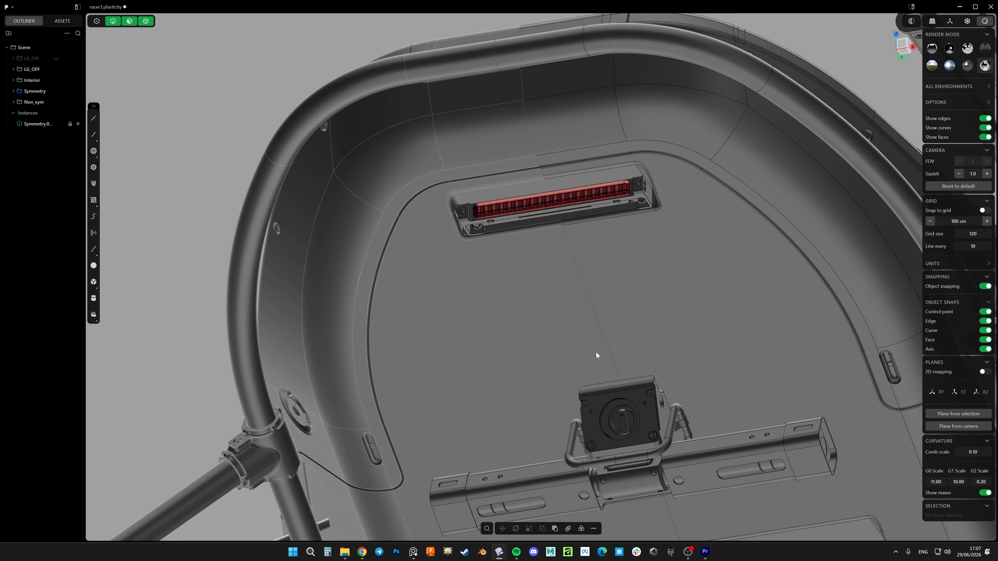
scroll(565, 193, down, 5)
shift+middle_drag(671, 396, 553, 229)
scroll(553, 229, down, 5)
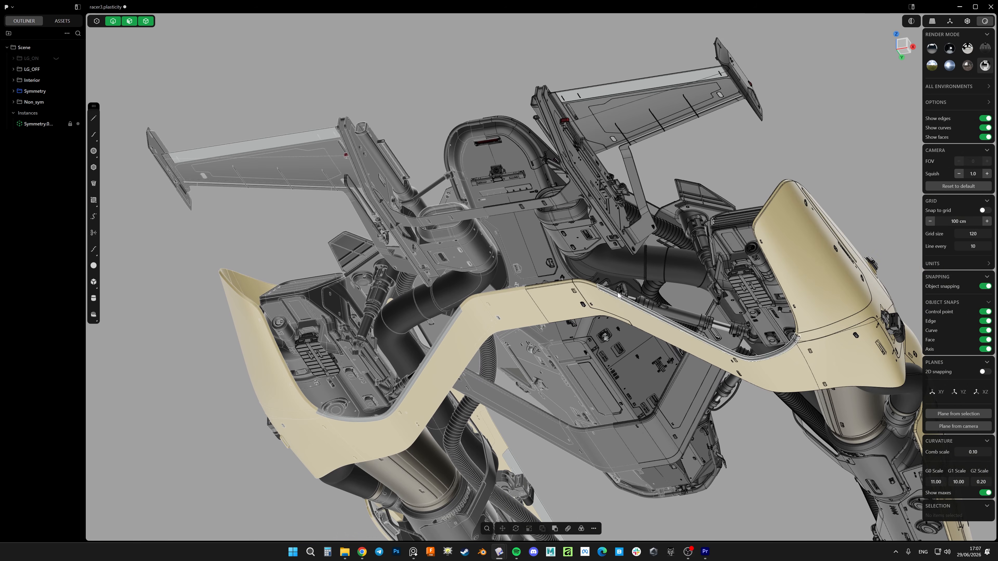
middle_drag(607, 289, 646, 306)
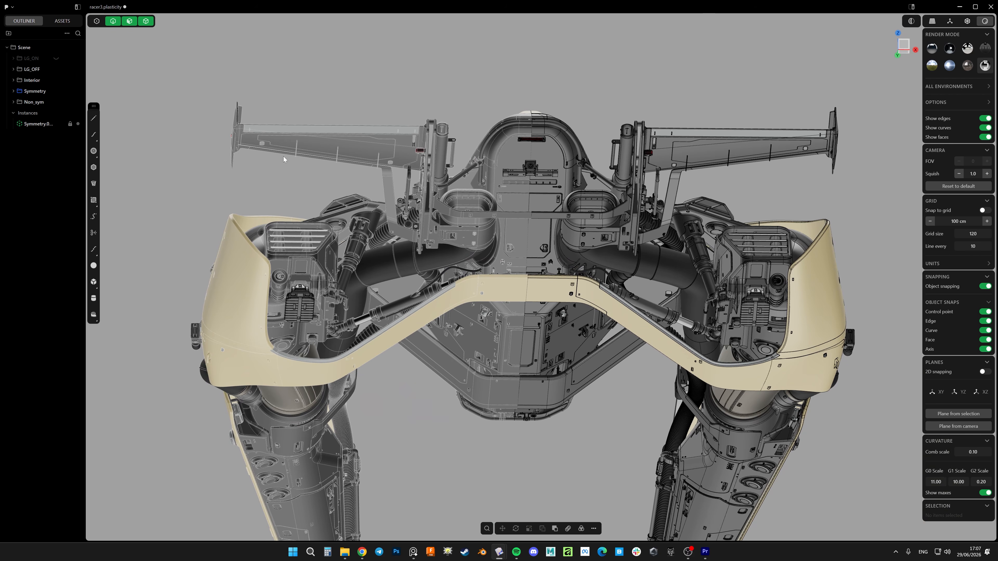
middle_drag(533, 240, 542, 256)
scroll(573, 284, up, 7)
scroll(573, 282, down, 4)
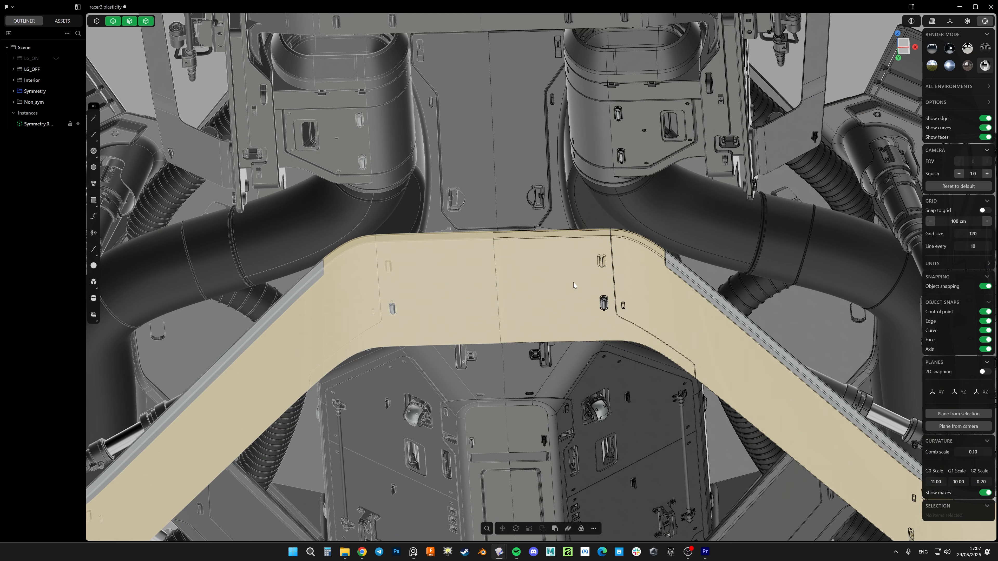
Try a box about 18.4 × 11.5 × 9.1 cm on the source half of the cream bridge panel, and delete it
scroll(573, 282, up, 4)
key(b)
click(613, 301)
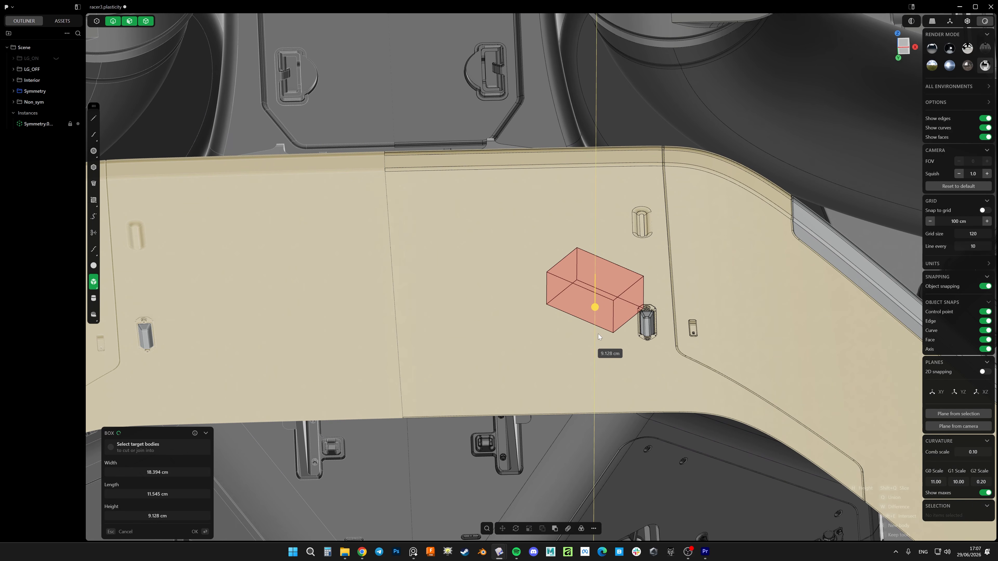
click(598, 334)
scroll(592, 267, down, 8)
middle_drag(521, 296, 584, 304)
key(Delete)
Duplicate the four-solid recessed fitting on the cream panel's source half, moving the copy about 45 cm in X and -24.9 cm in Y
scroll(649, 325, up, 8)
click(576, 296)
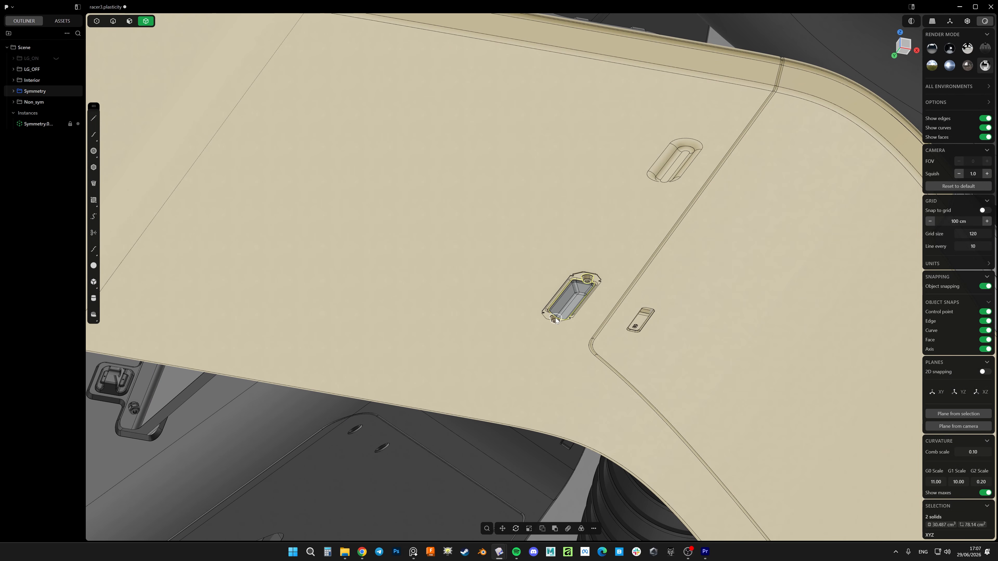
shift+click(580, 280)
scroll(582, 252, down, 5)
middle_drag(583, 252, 564, 232)
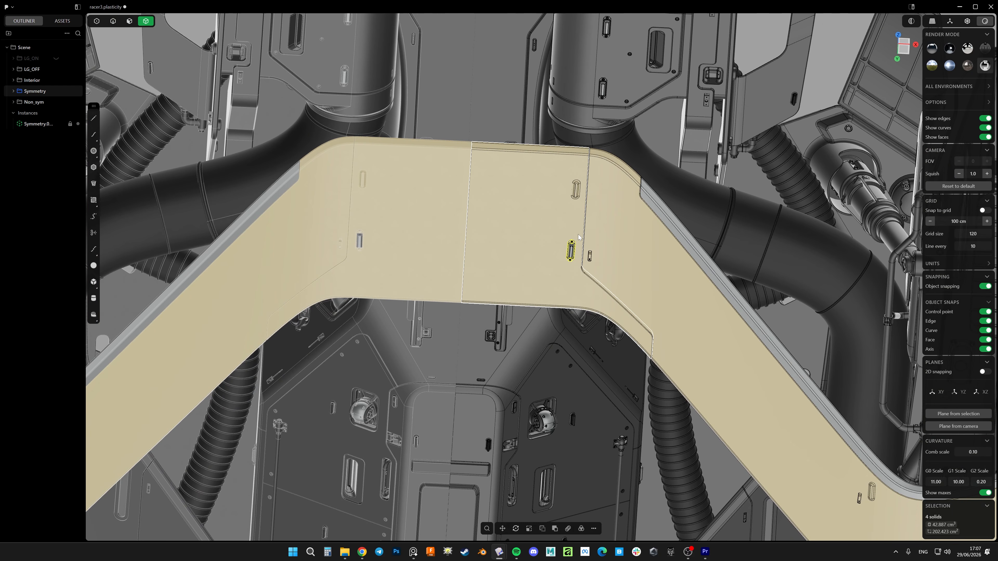
key(g)
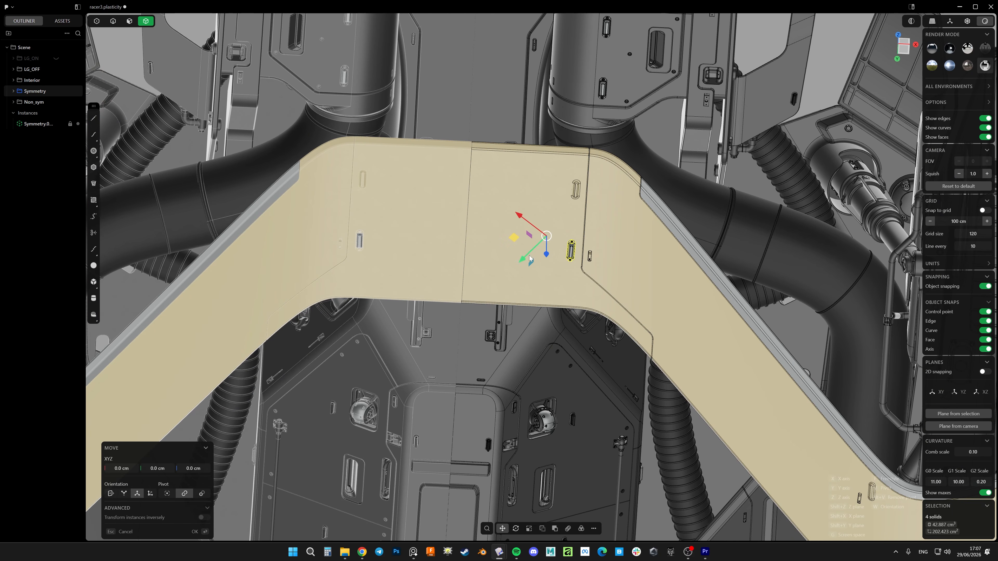
drag(520, 245, 489, 198)
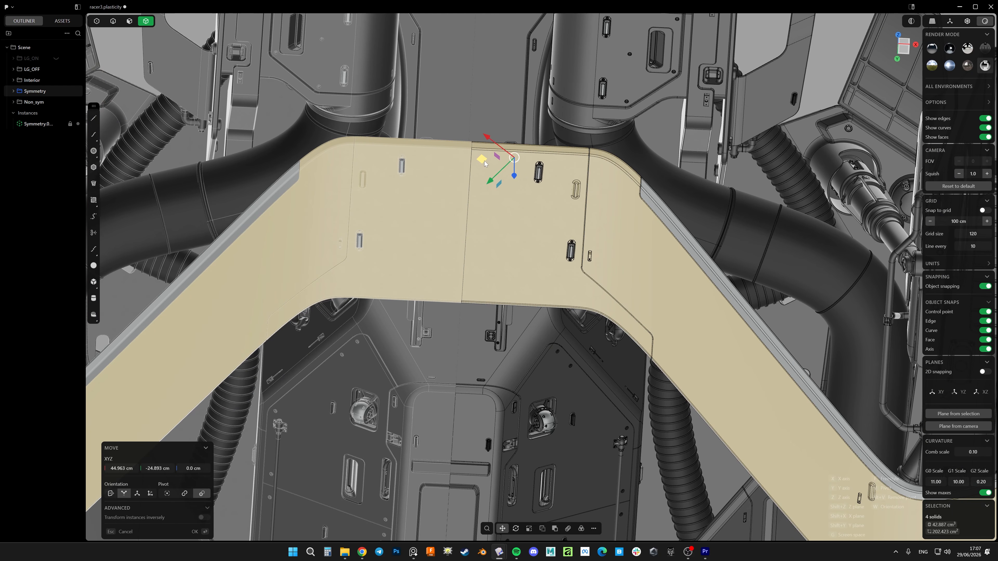
click(484, 163)
Examine the copied fitting on both the source half and the mirrored half of the cream panel
scroll(572, 205, up, 5)
middle_drag(573, 207, 500, 259)
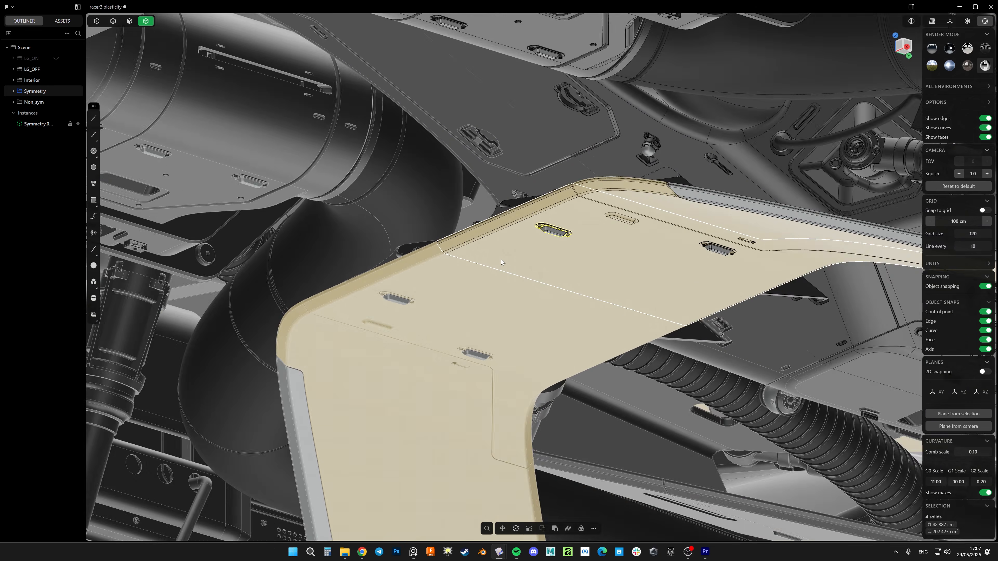
scroll(500, 259, down, 10)
click(637, 96)
middle_drag(617, 165, 449, 258)
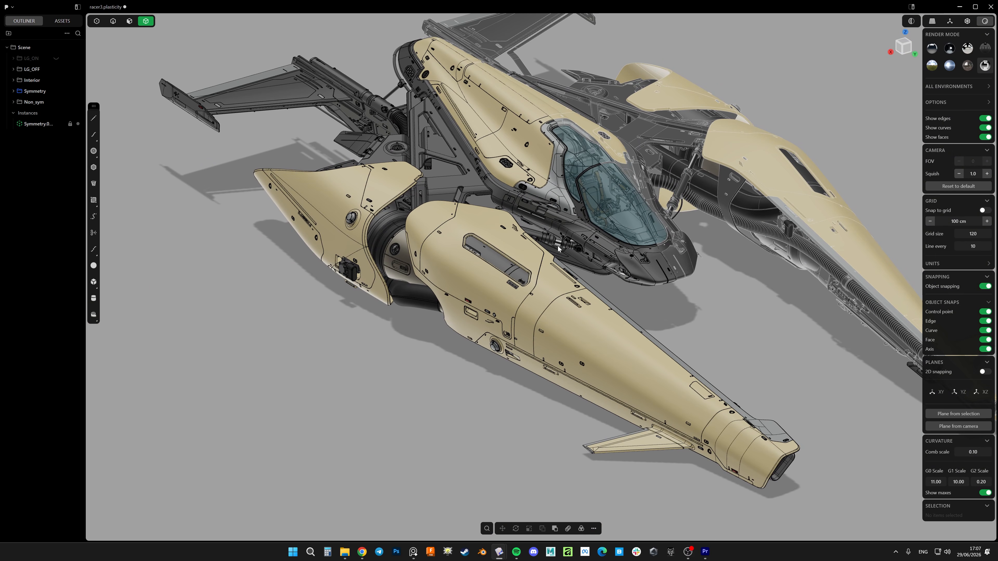
Compare the source half with the mirrored Symmetry instance across the whole ship and around the canopy
middle_drag(557, 246, 647, 248)
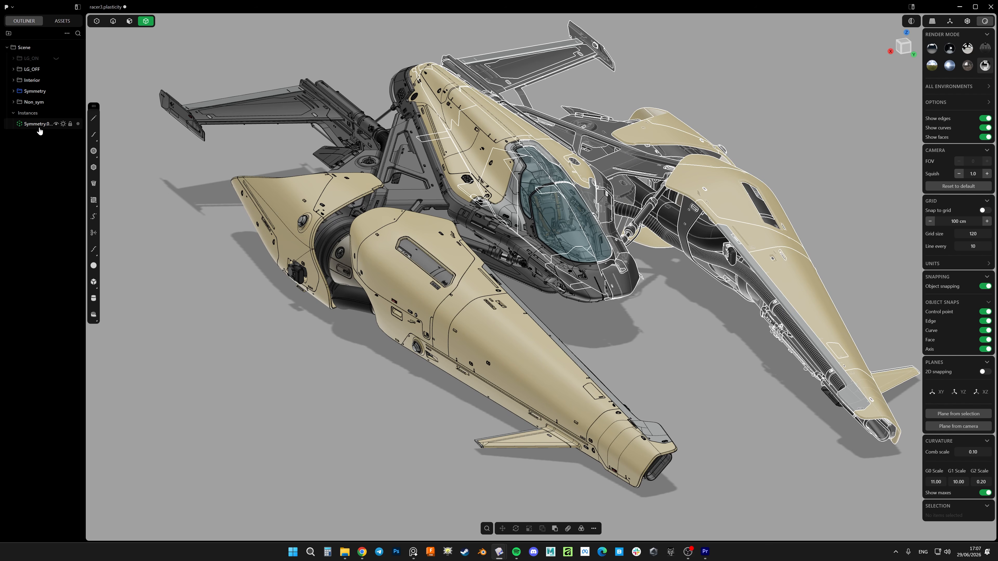
middle_drag(630, 357, 556, 325)
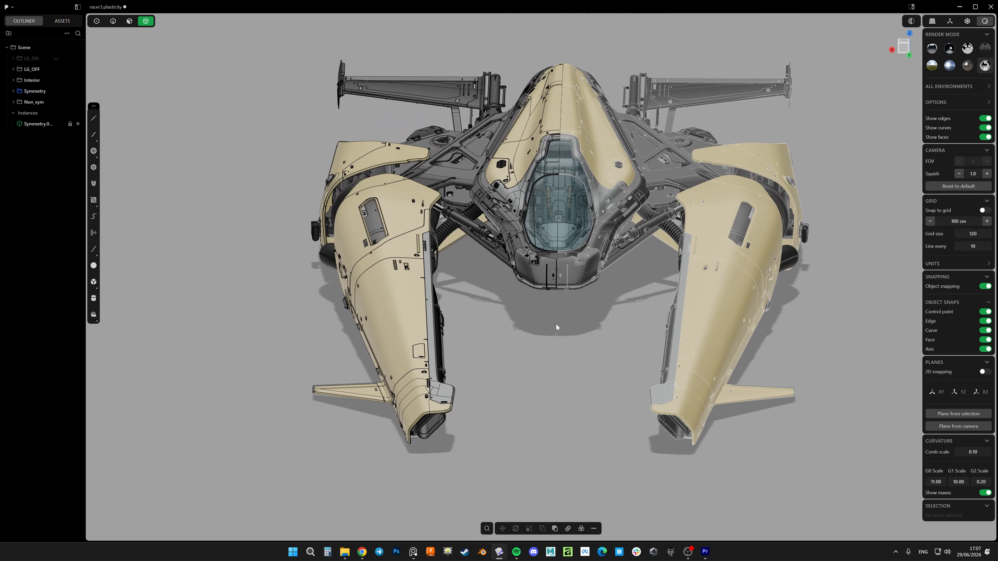
middle_drag(528, 189, 567, 262)
key(alt+shift+z)
shift+middle_drag(568, 188, 573, 201)
scroll(524, 211, up, 5)
key(alt+shift+z)
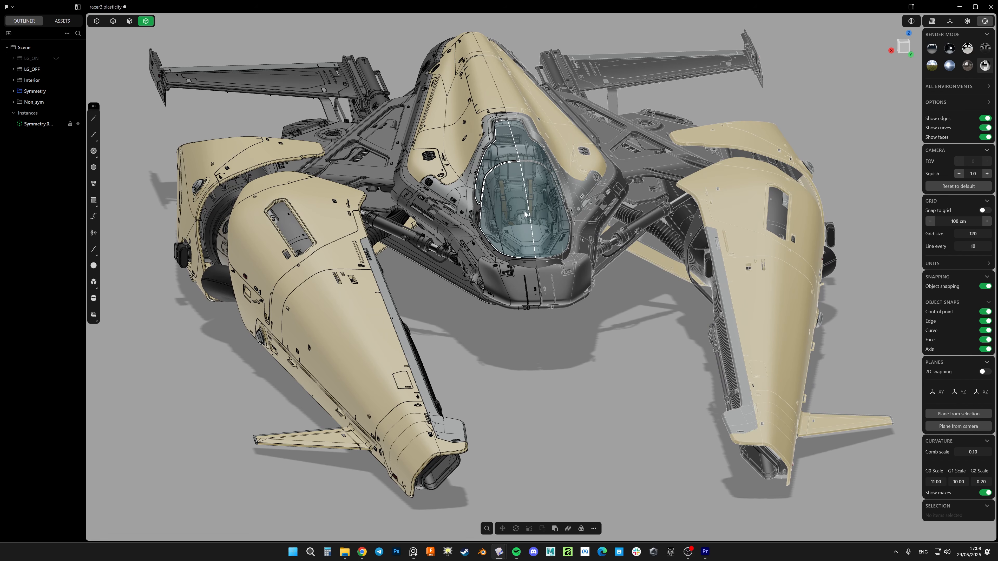
middle_drag(585, 311, 490, 232)
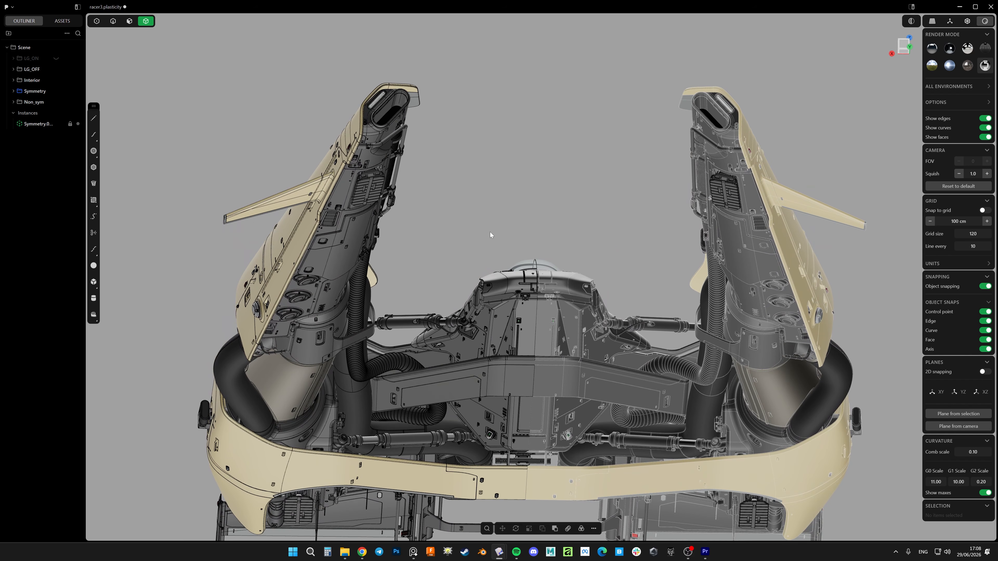
Realize the mirrored Symmetry instance as independent solids
shift+middle_drag(158, 167, 115, 142)
right_click(40, 128)
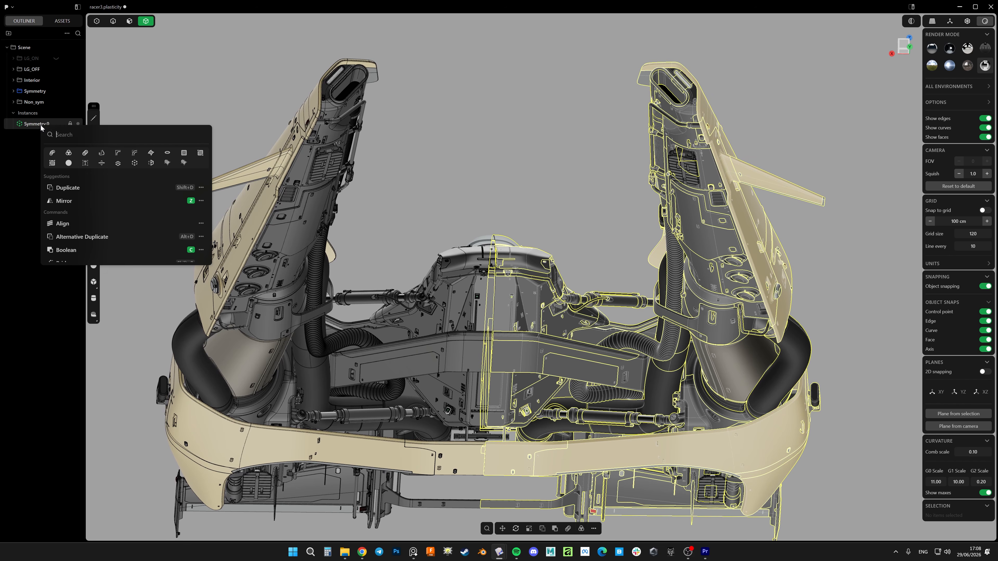
click(153, 166)
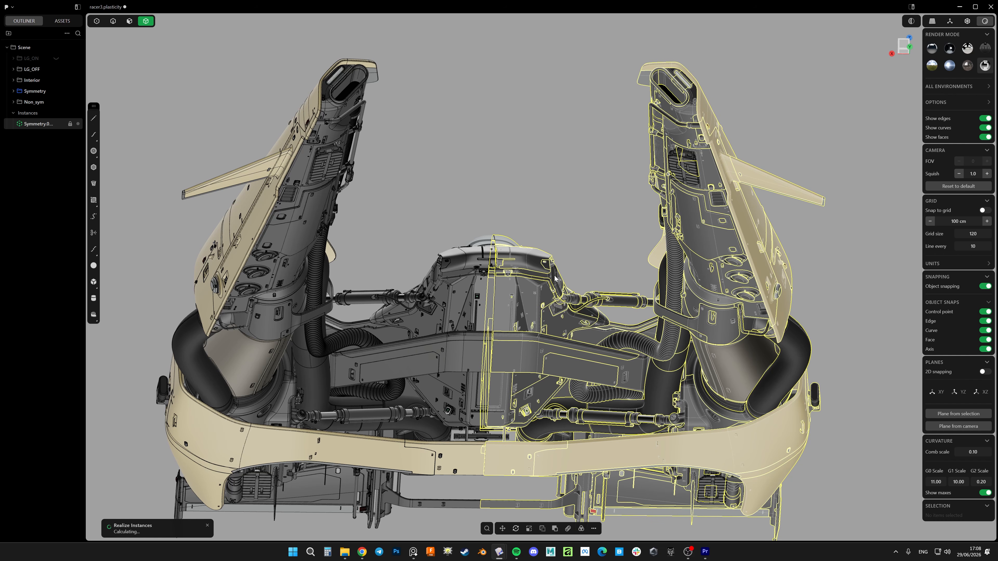
scroll(483, 275, up, 5)
middle_drag(518, 273, 612, 235)
click(612, 234)
scroll(598, 224, down, 3)
scroll(524, 267, up, 5)
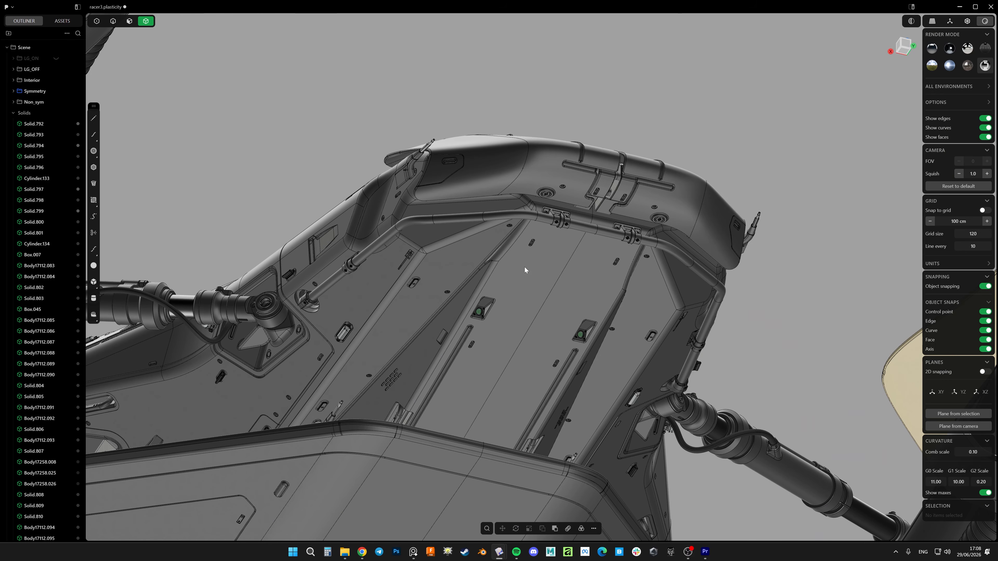
Join the two halves of the main underside hull along the centre seam with a Boolean union
click(589, 276)
scroll(576, 201, down, 6)
middle_drag(575, 203, 540, 219)
scroll(551, 220, up, 6)
shift+click(523, 230)
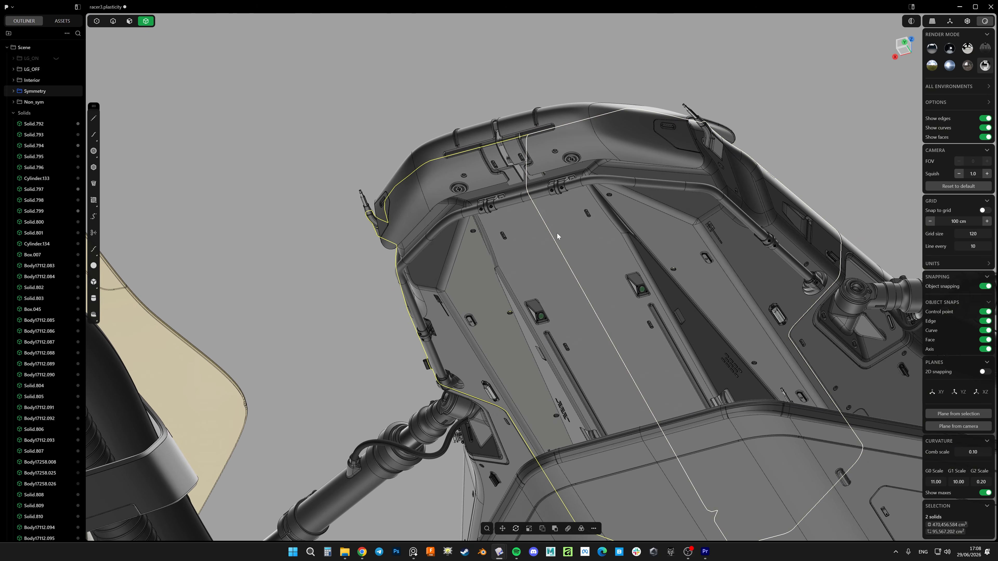
key(q)
Join the two halves of the angled crossbeam body beneath the hull with a Boolean union
key(q)
key(Return)
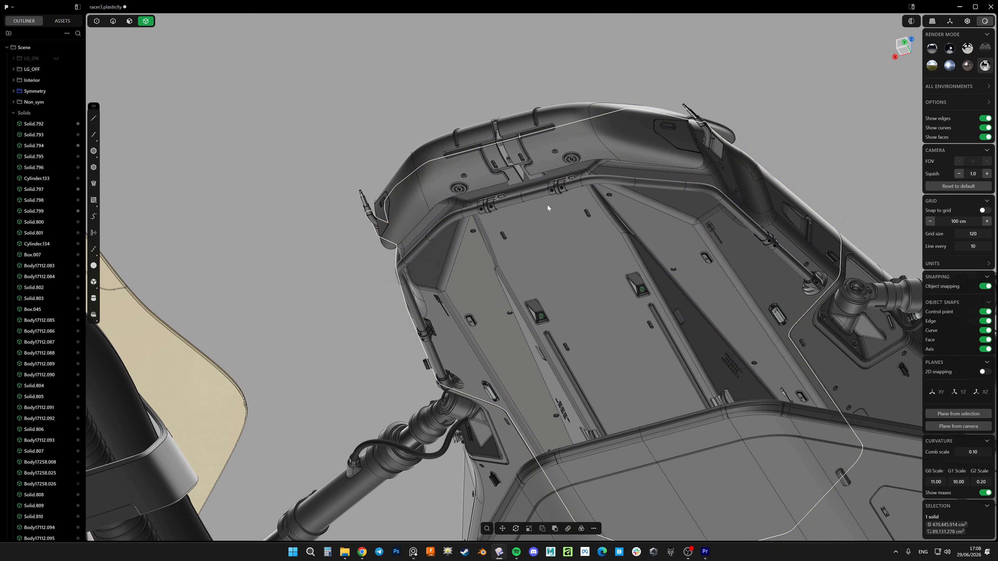
scroll(547, 205, down, 6)
scroll(601, 294, up, 5)
click(543, 247)
shift+click(495, 260)
Join the two halves of the rim strip along the crossbeam's edge with a Boolean union
key(q)
key(q)
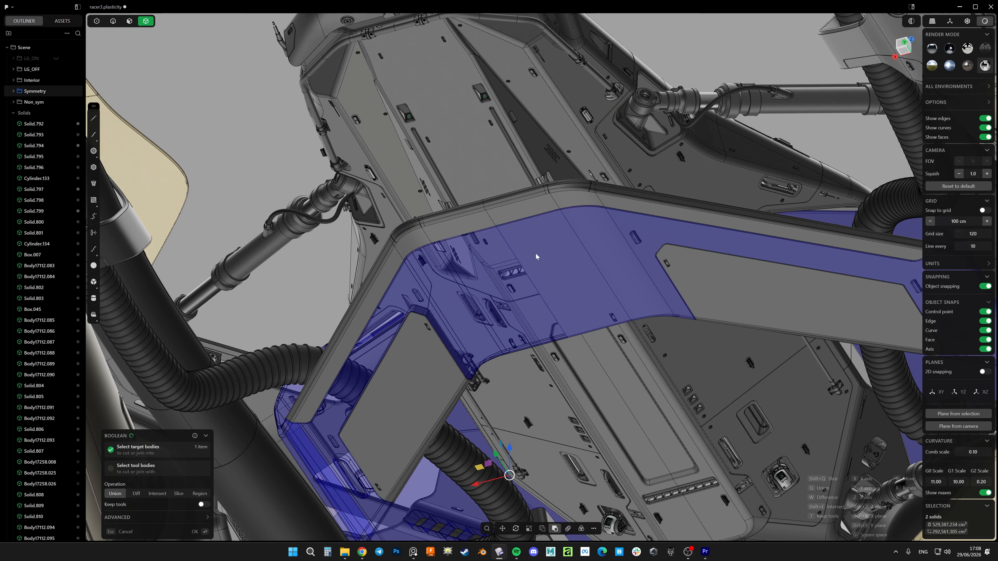
key(Return)
click(500, 220)
shift+click(481, 221)
key(q)
key(q)
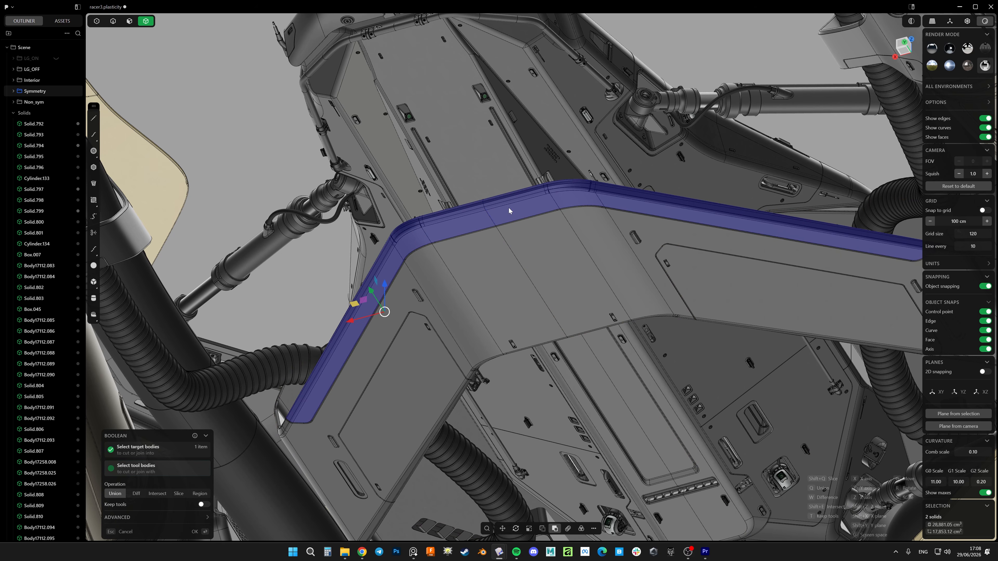
key(Return)
Examine the whole racer, now built from realized solids, from underneath and from the front
scroll(520, 244, down, 6)
middle_drag(526, 251, 575, 279)
click(611, 182)
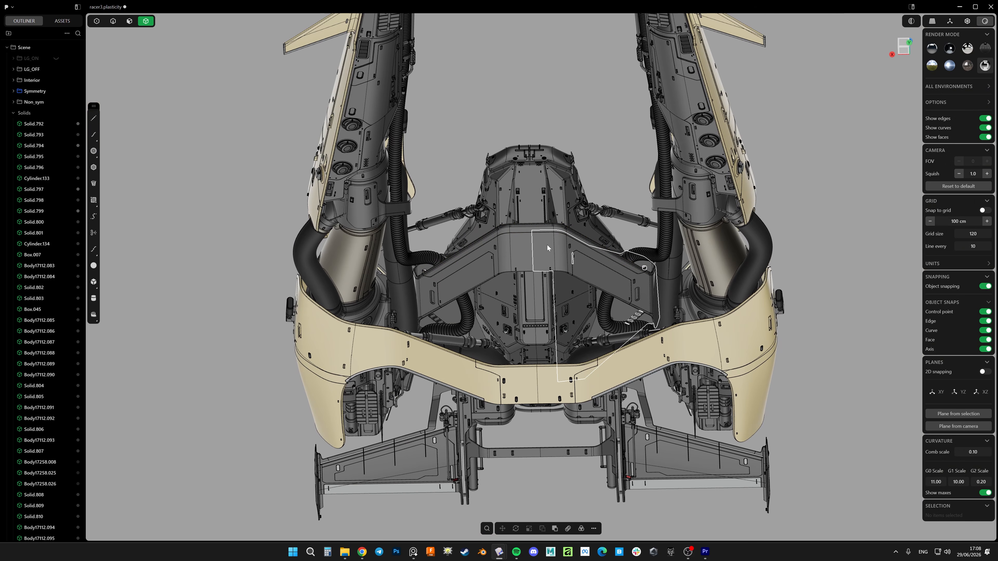
middle_drag(535, 234, 582, 279)
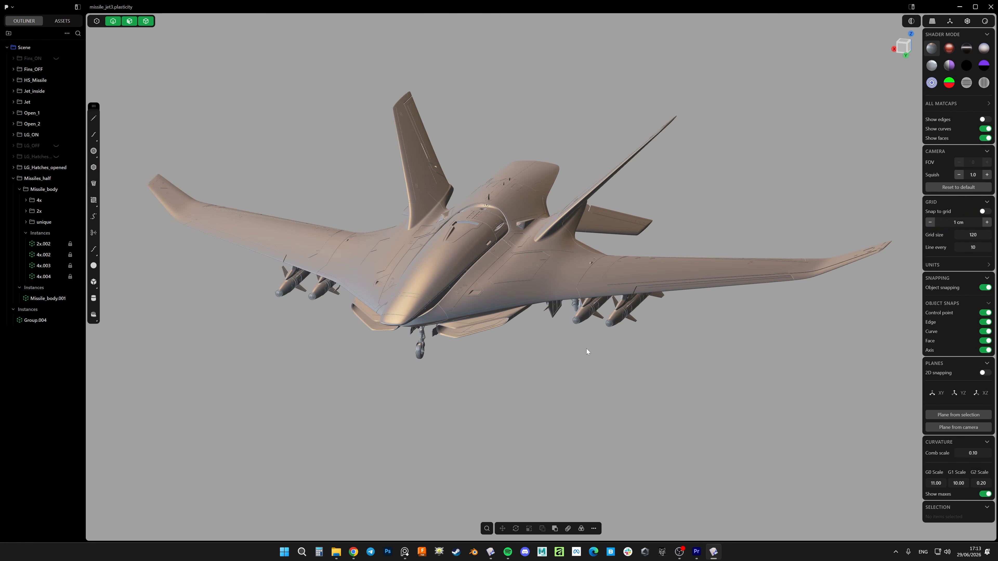
middle_drag(586, 349, 478, 289)
key(shift+z)
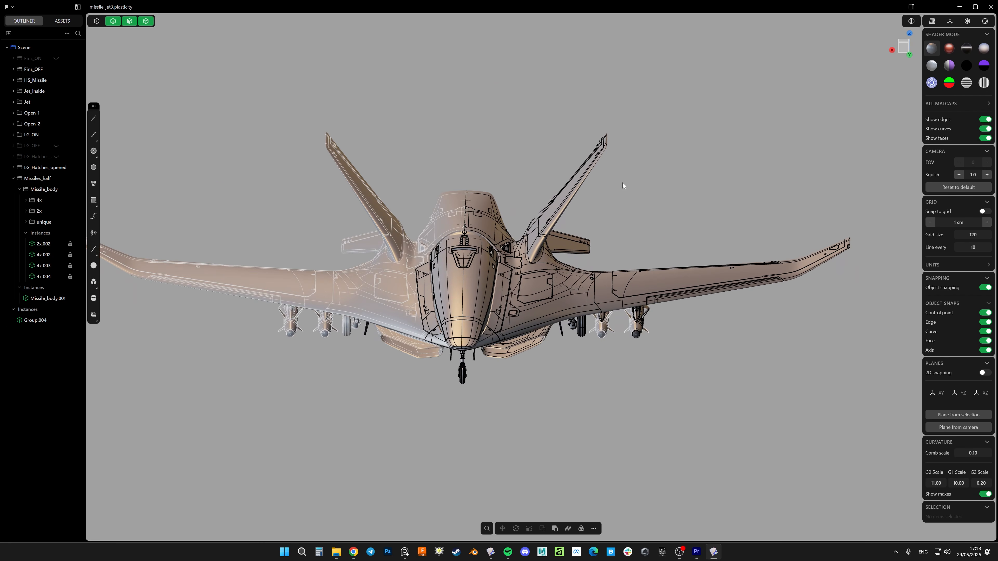
Examine the two missiles under the jet's wing in missile_jet3 and select the Missile_body group
middle_drag(622, 185, 589, 251)
scroll(601, 257, up, 5)
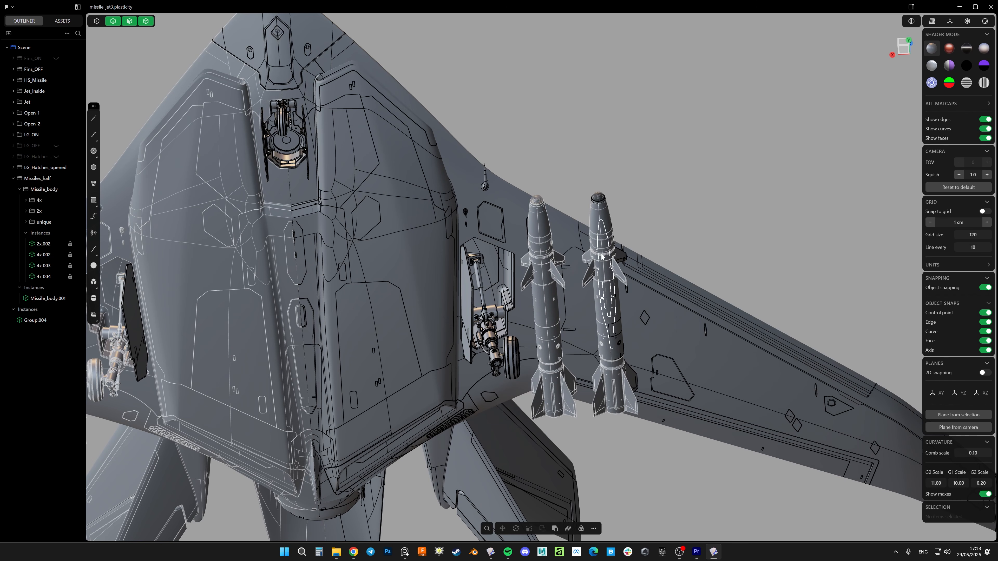
middle_drag(664, 244, 576, 254)
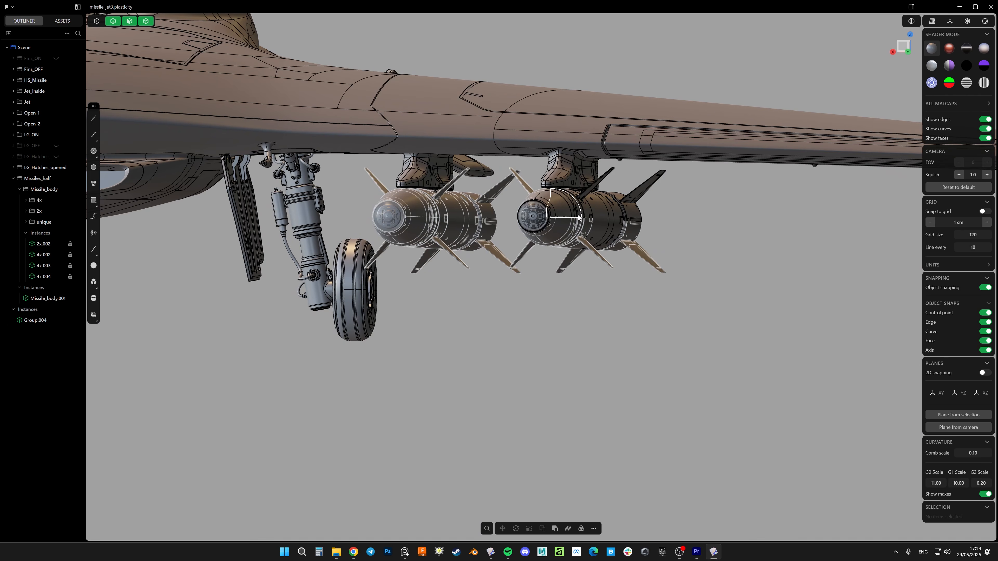
scroll(578, 217, up, 3)
click(43, 189)
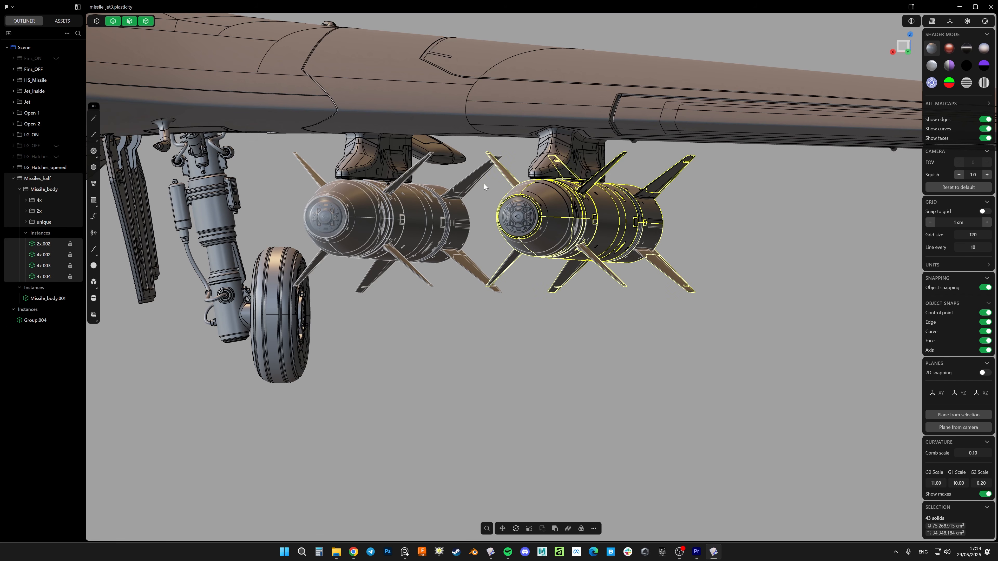
Examine the outer missile under the jet's wing head-on in the front view with nothing selected
middle_drag(484, 187, 871, 48)
click(904, 47)
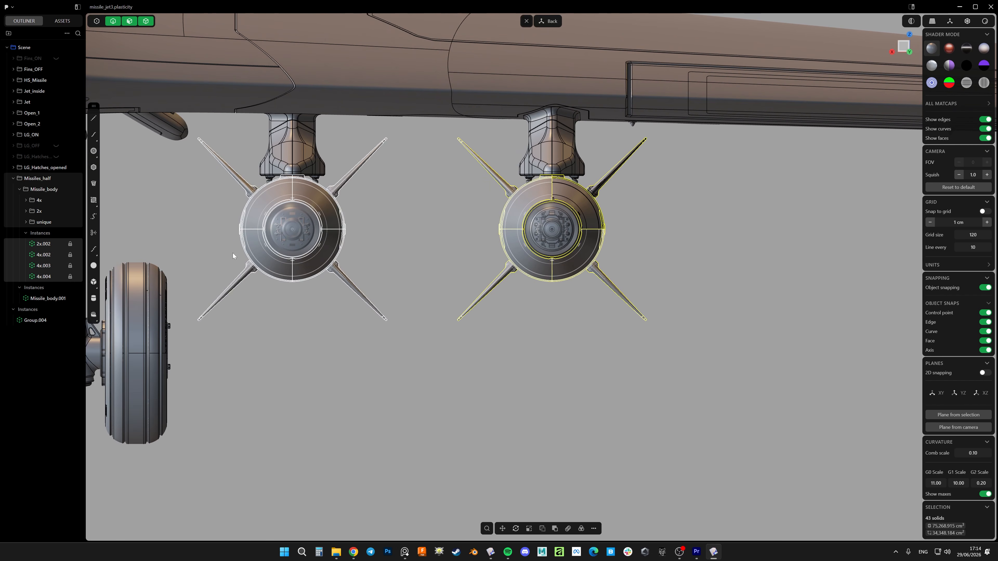
click(661, 223)
scroll(622, 221, up, 5)
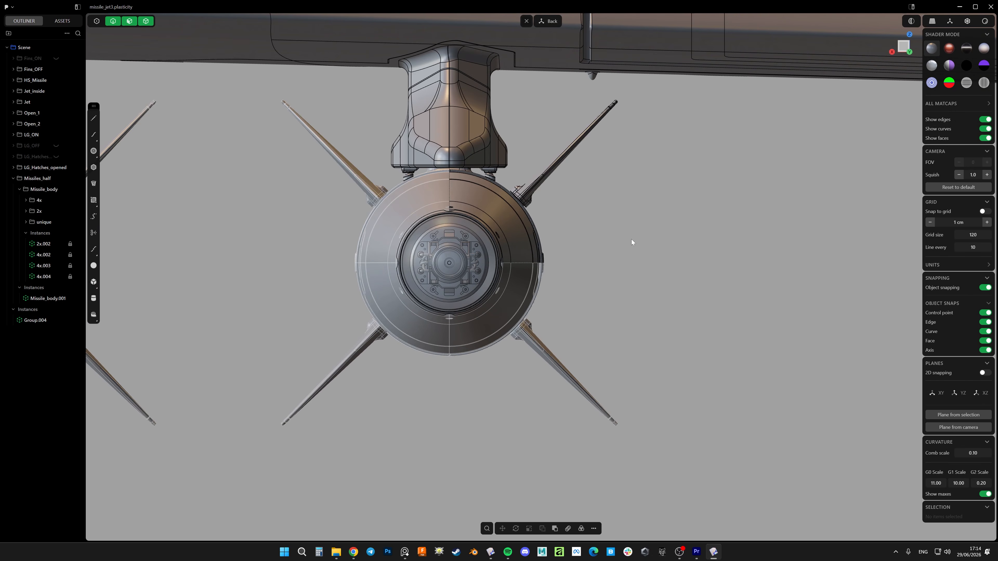
middle_drag(571, 245, 528, 242)
Isolate the unique group of the missile's nose parts for inspection, and bring the whole jet back into view
click(42, 223)
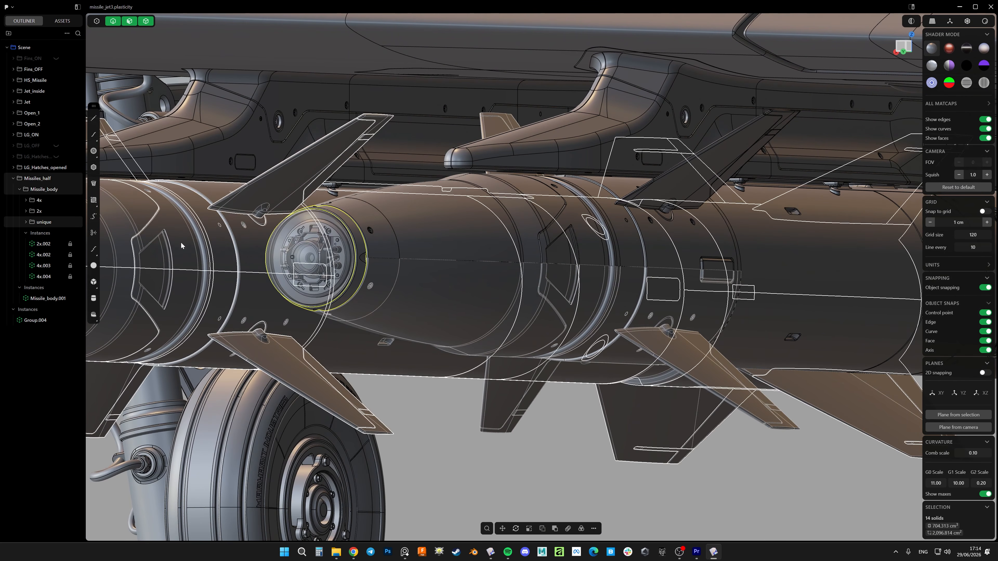
key(/)
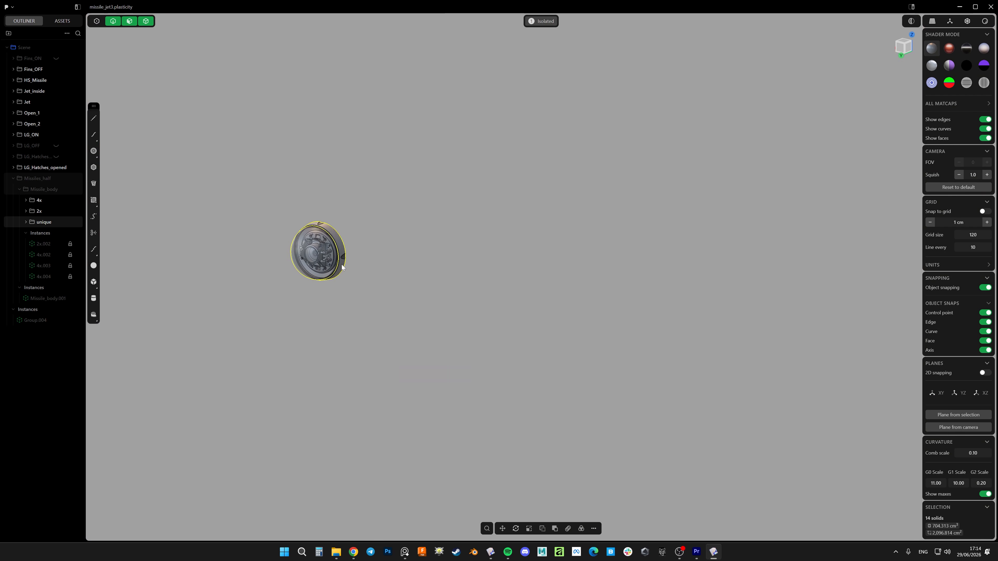
key(/)
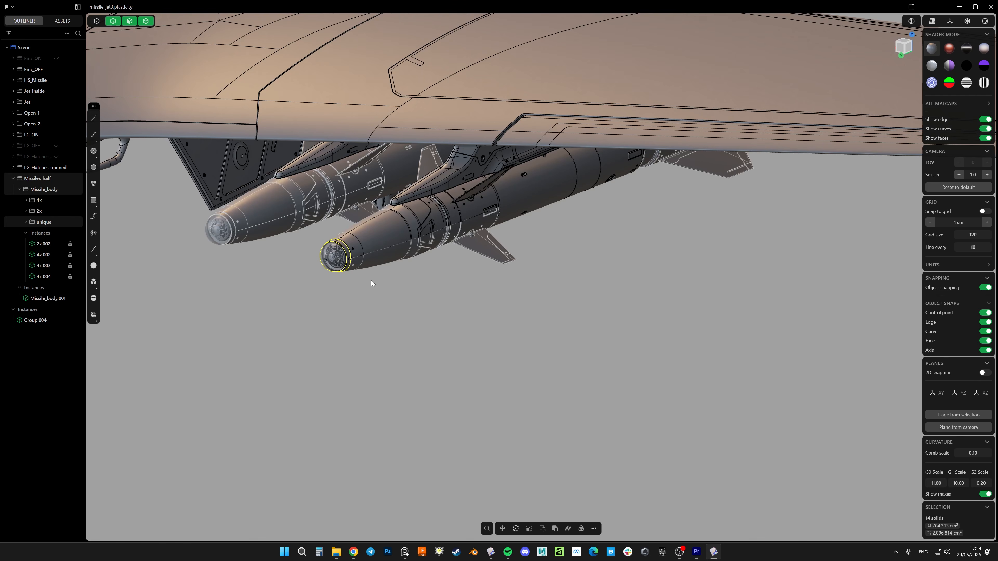
scroll(345, 271, up, 6)
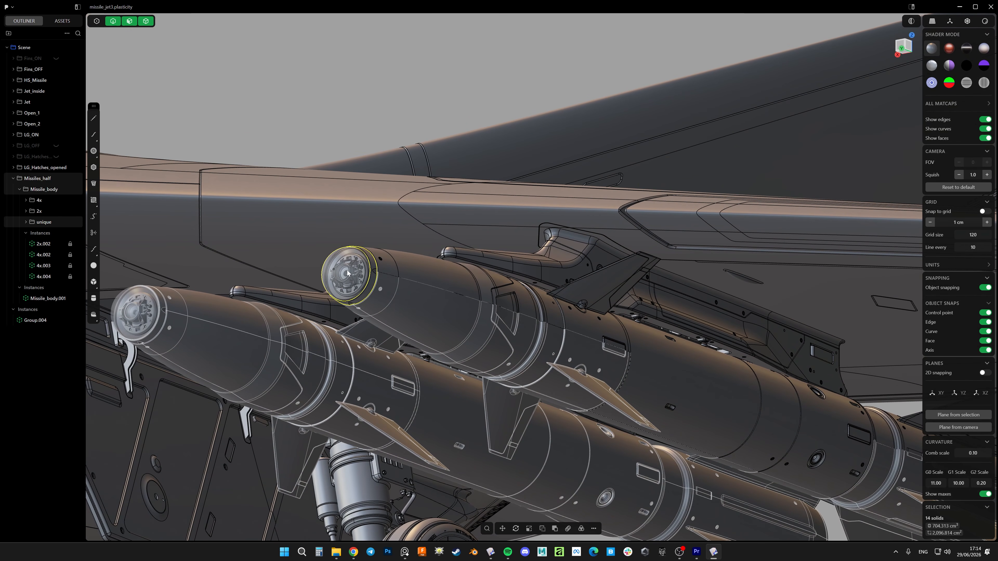
middle_drag(358, 282, 219, 243)
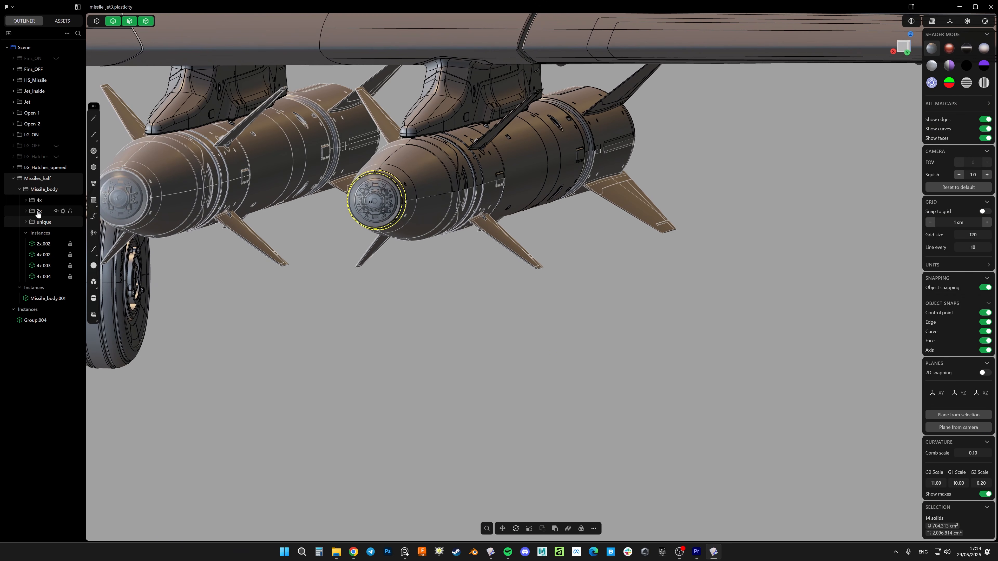
Isolate the 4x group, restore the rest of the jet, and examine how that quarter section sits within the missile
click(419, 348)
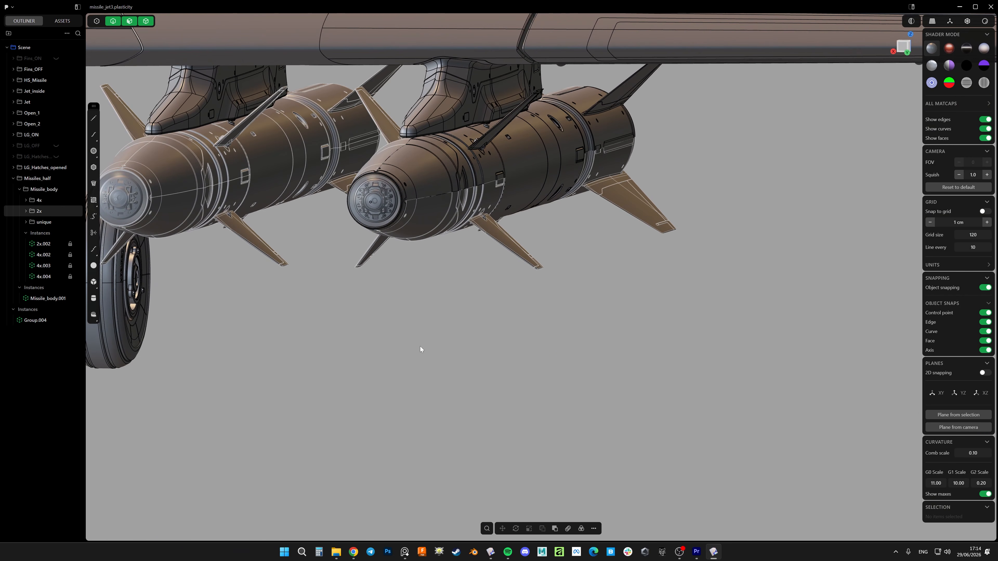
click(36, 202)
key(/)
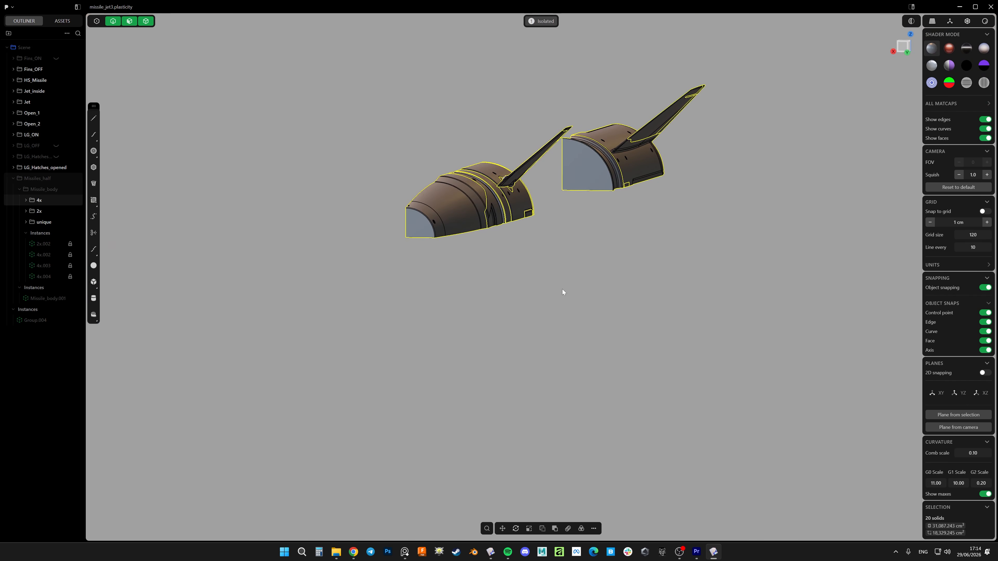
middle_drag(562, 289, 505, 215)
key(/)
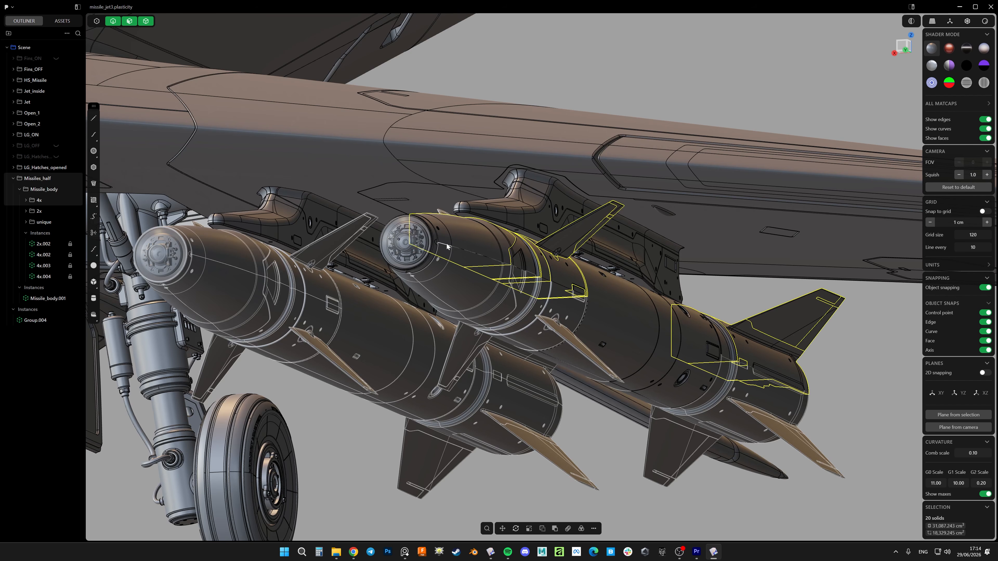
middle_drag(446, 247, 485, 259)
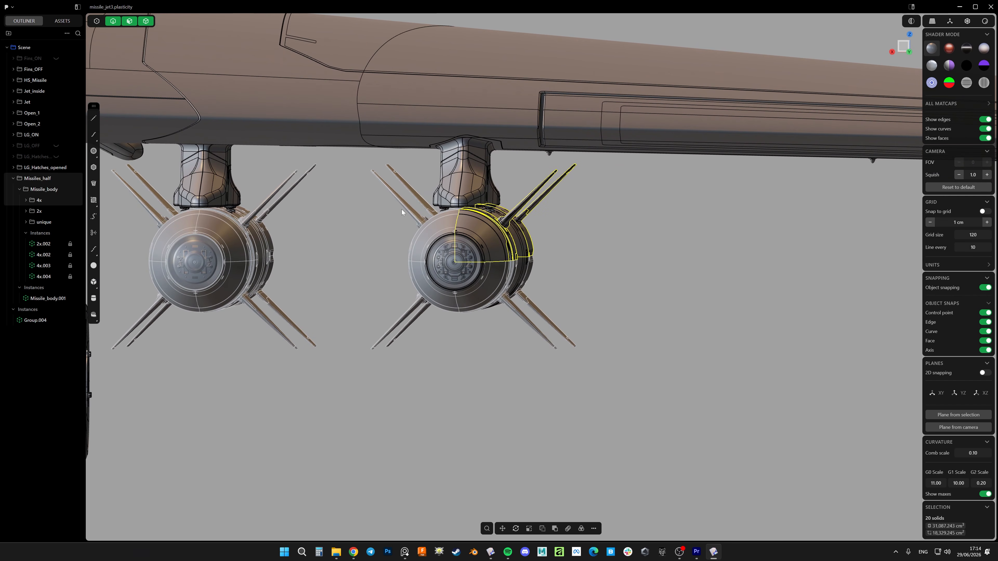
mouse_move(485, 330)
middle_down()
mouse_move(495, 319)
mouse_move(481, 322)
middle_up()
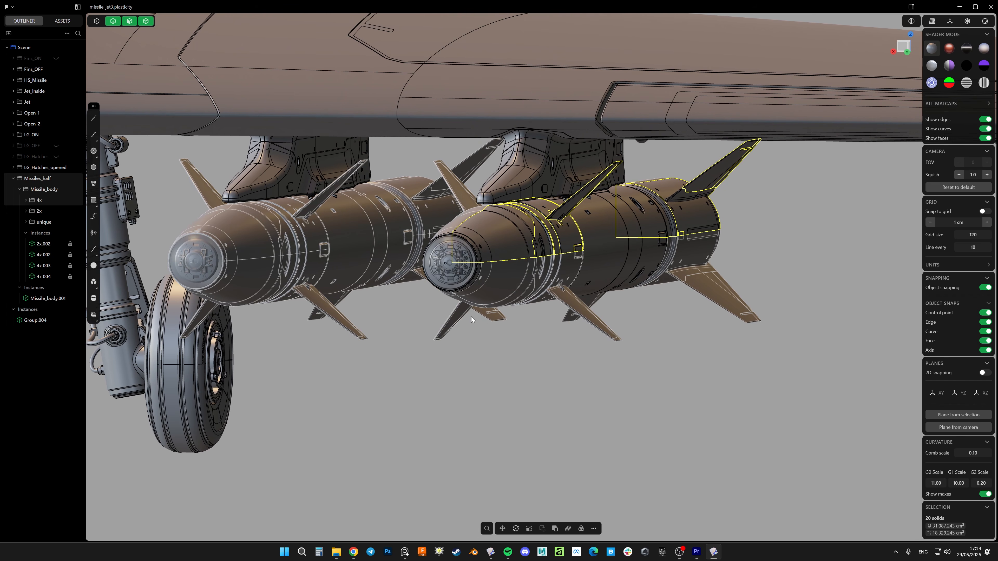
scroll(441, 268, up, 3)
scroll(453, 265, down, 5)
scroll(444, 287, up, 2)
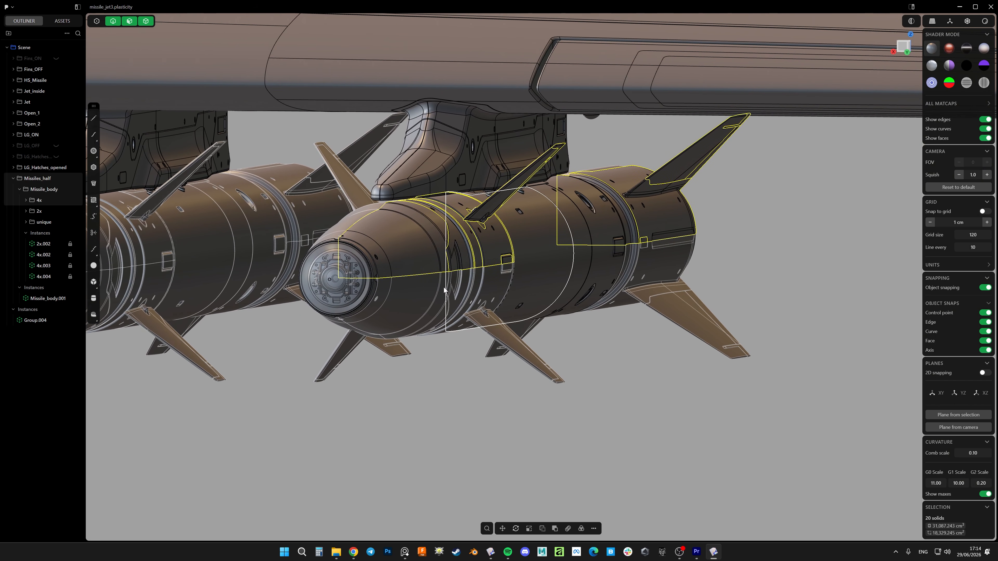
Select the 2x group and examine its half-body section along the middle of the missile
click(607, 360)
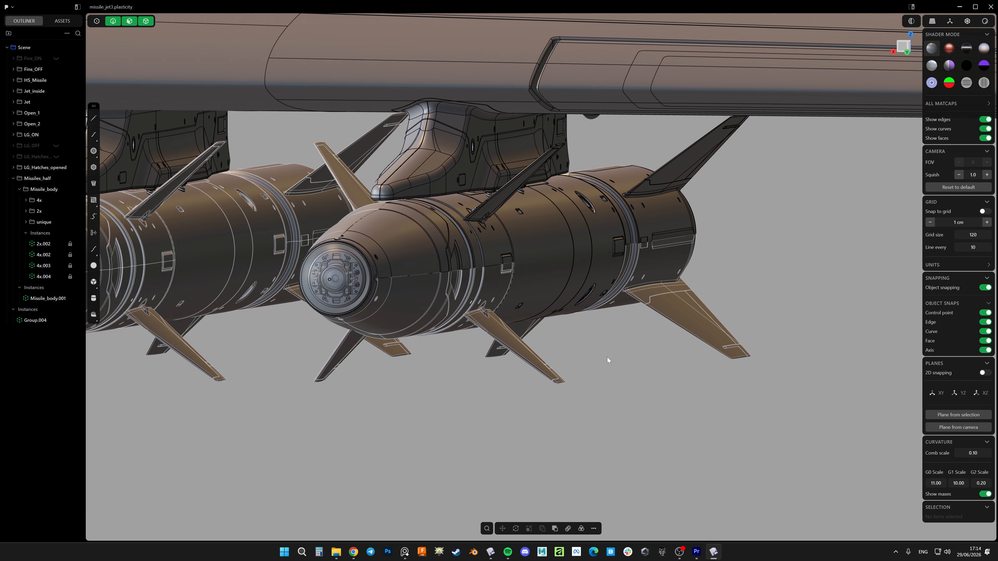
click(39, 212)
middle_drag(525, 242, 486, 169)
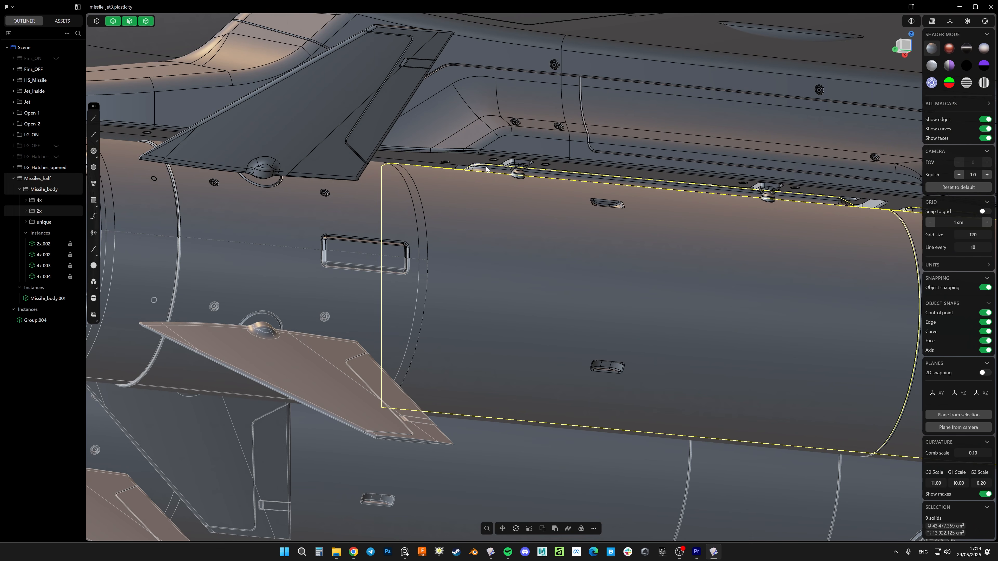
scroll(502, 165, down, 3)
middle_drag(500, 215, 547, 183)
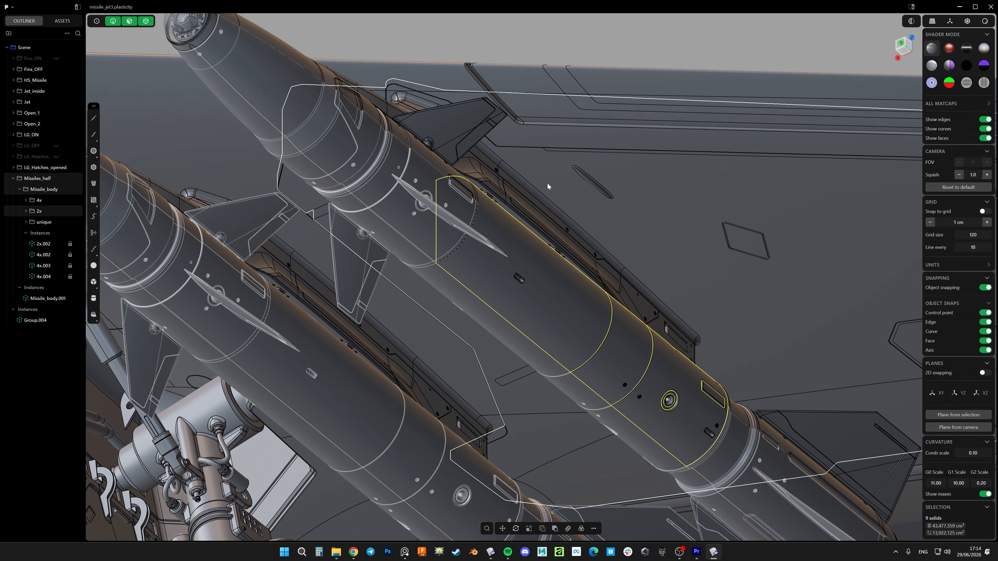
scroll(486, 277, down, 4)
click(581, 100)
middle_drag(395, 216, 618, 272)
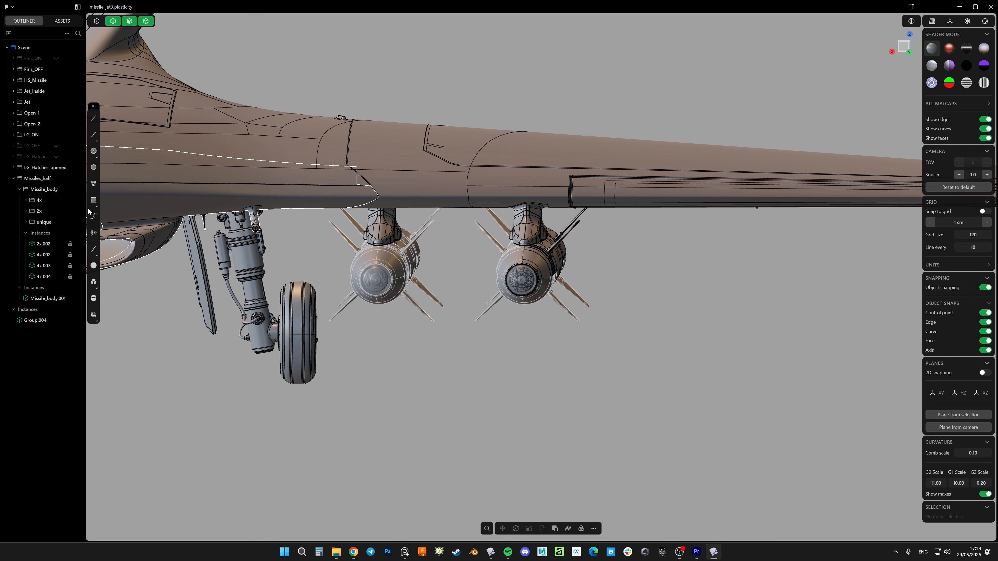
Select the Missile_body group and examine it alongside the other missiles beneath both wings of the jet
click(40, 191)
shift+middle_drag(503, 279, 558, 277)
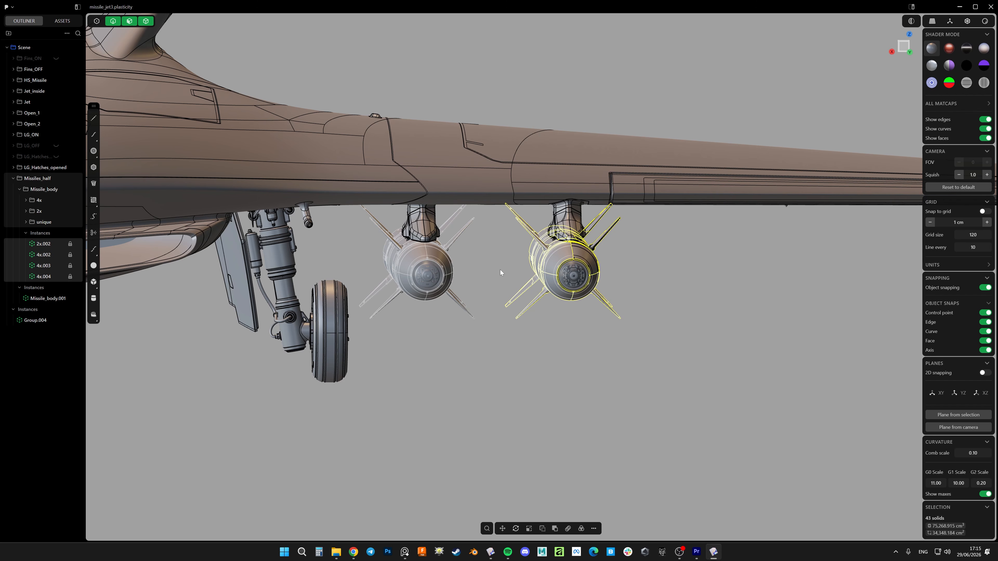
middle_drag(474, 275, 525, 280)
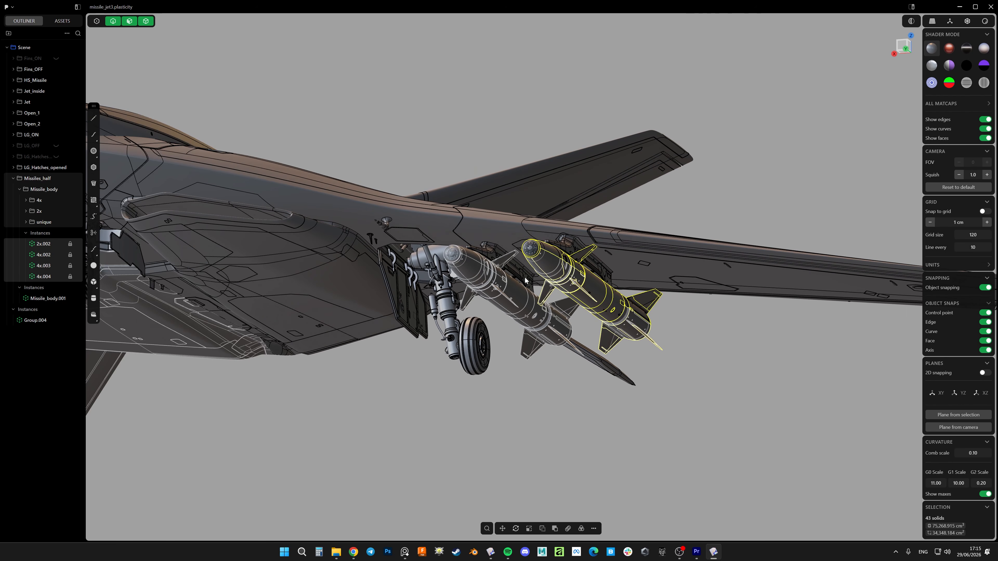
middle_drag(465, 251, 504, 272)
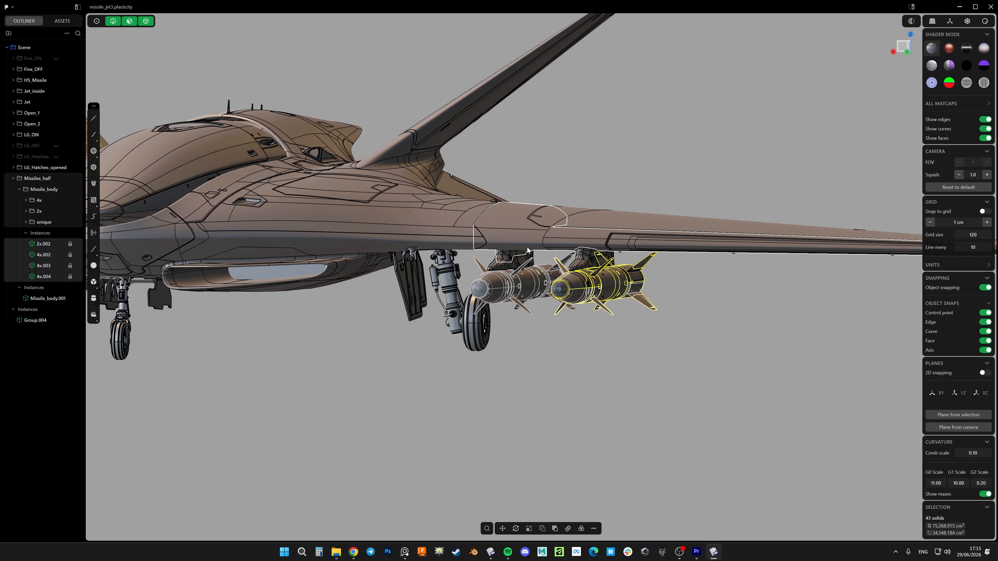
middle_drag(476, 230, 725, 273)
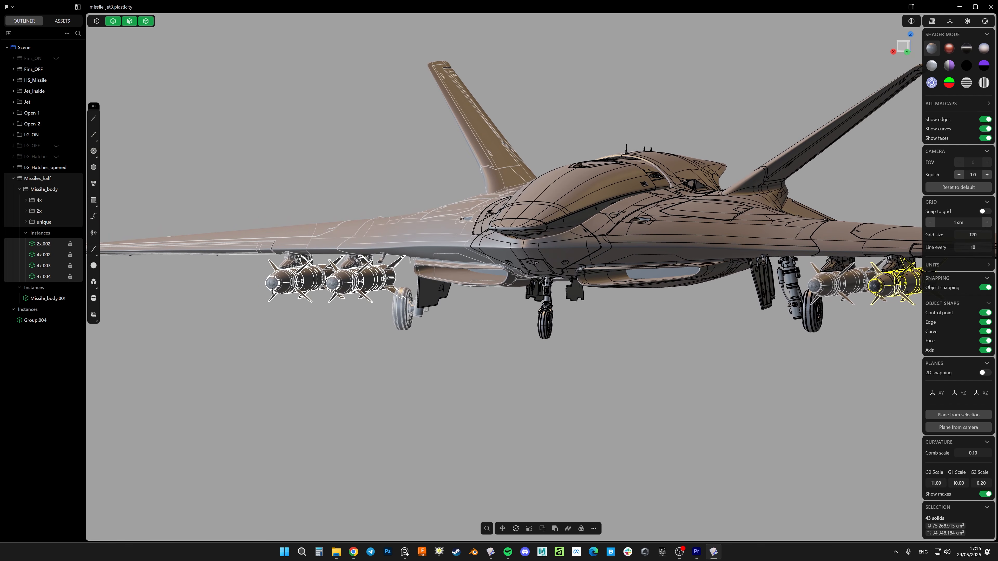
shift+middle_drag(717, 335, 437, 309)
scroll(674, 256, up, 4)
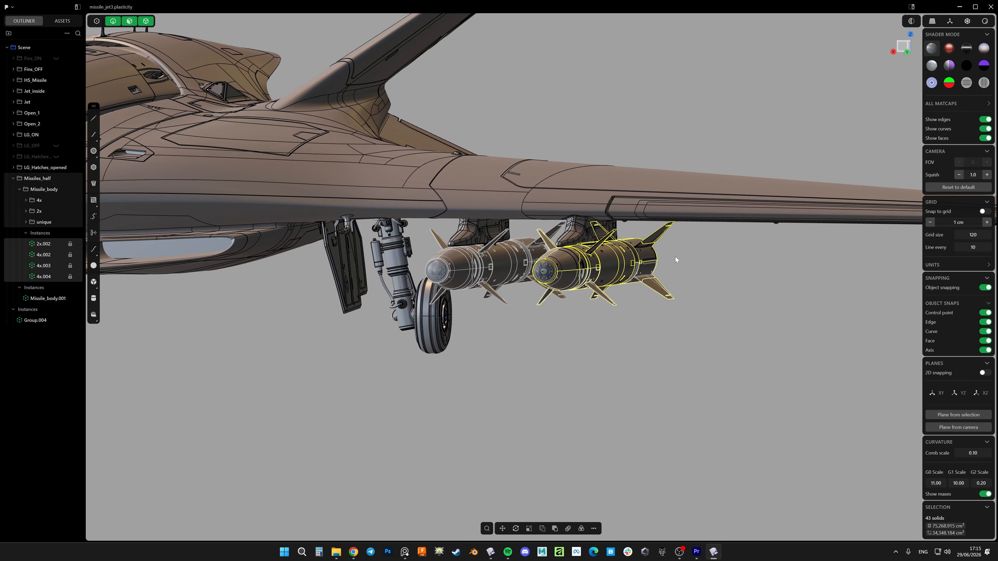
scroll(611, 267, up, 5)
click(657, 335)
Cut a cylinder of about 4.4 cm radius and 0.9 cm depth into the upper quarter of the outer missile's nose cone
middle_drag(595, 256, 501, 274)
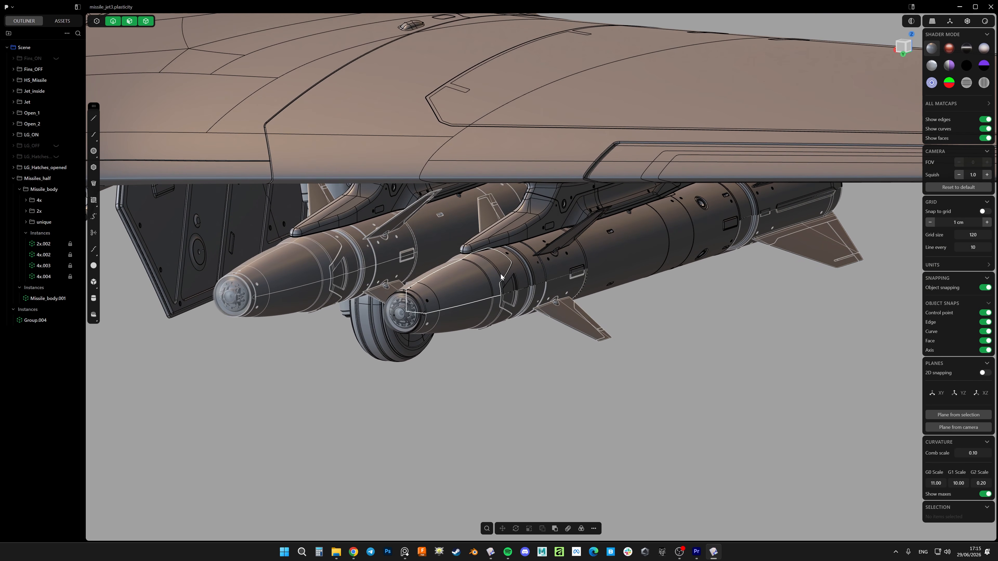
scroll(442, 300, up, 5)
scroll(425, 311, up, 5)
key(shift+c)
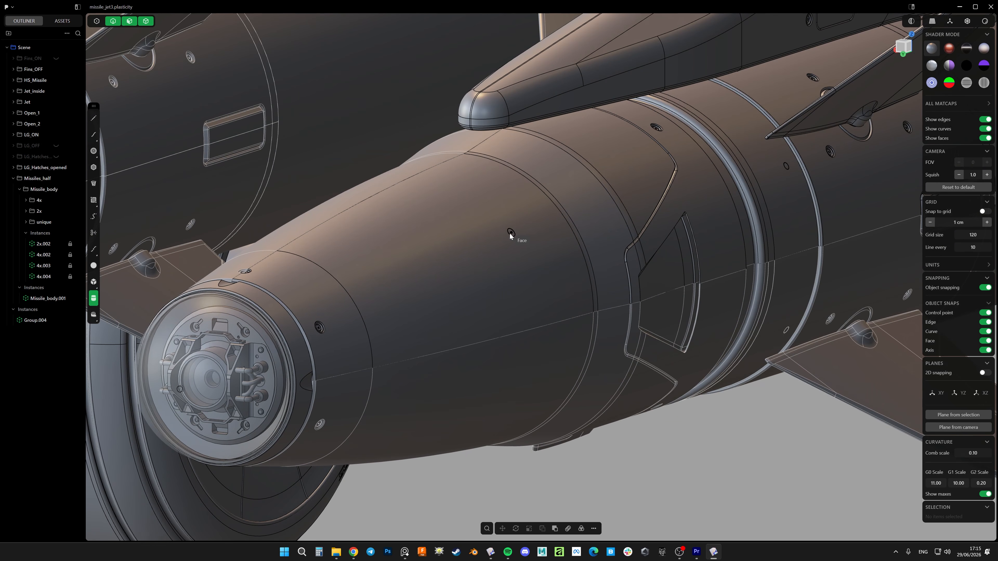
click(510, 242)
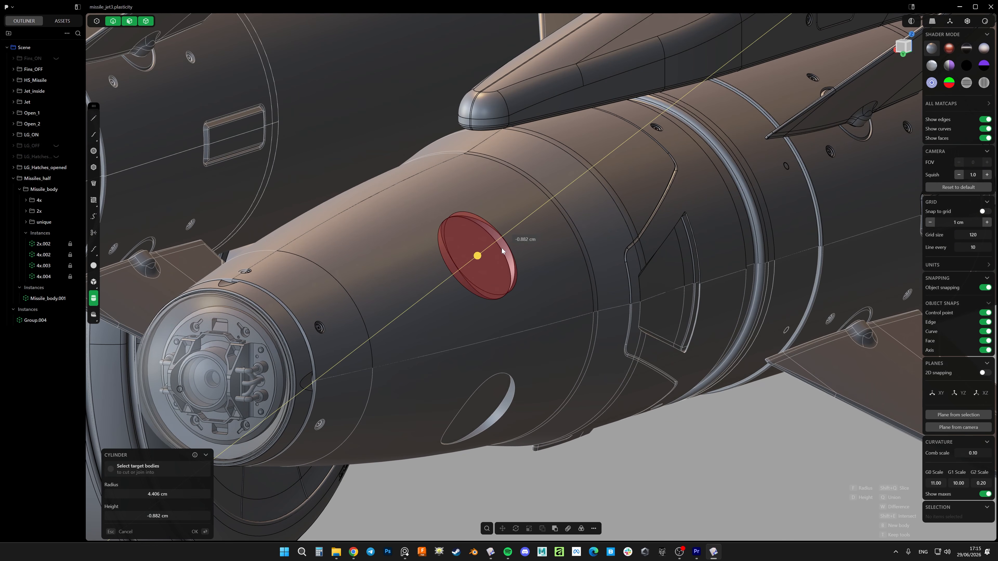
click(497, 250)
Examine the missiles from underneath and from the front to check the new cut across all the instances
scroll(497, 252, down, 2)
scroll(497, 254, down, 5)
middle_drag(523, 321, 608, 263)
scroll(608, 263, down, 5)
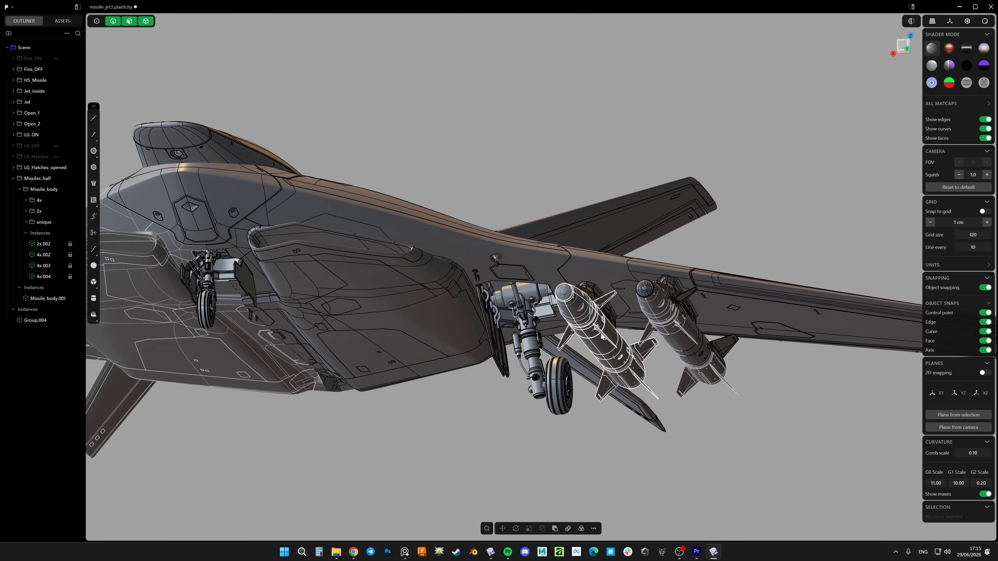
scroll(702, 351, up, 4)
scroll(488, 304, down, 4)
middle_drag(488, 304, 502, 321)
scroll(621, 285, up, 6)
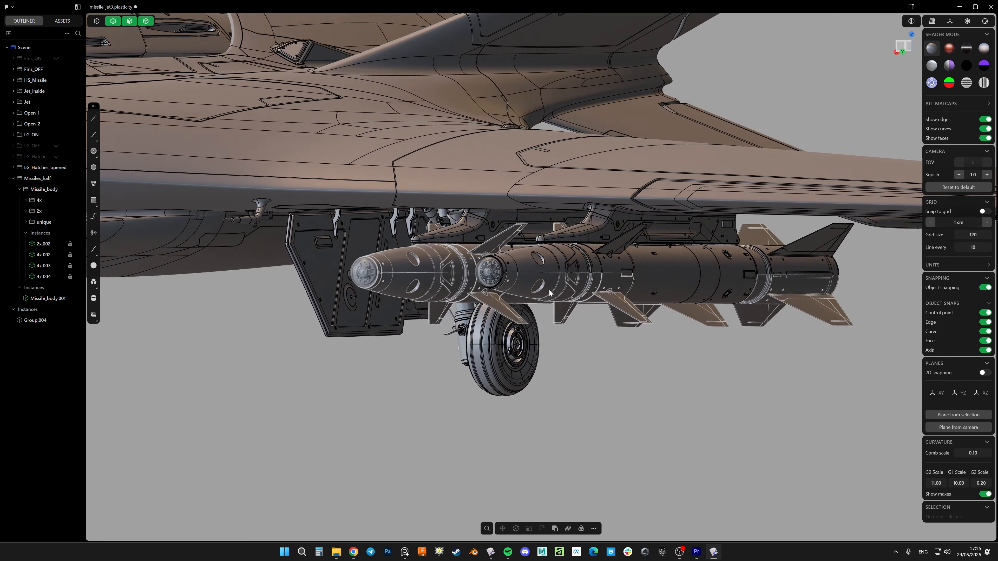
middle_drag(549, 290, 658, 260)
scroll(560, 281, up, 3)
scroll(591, 273, up, 2)
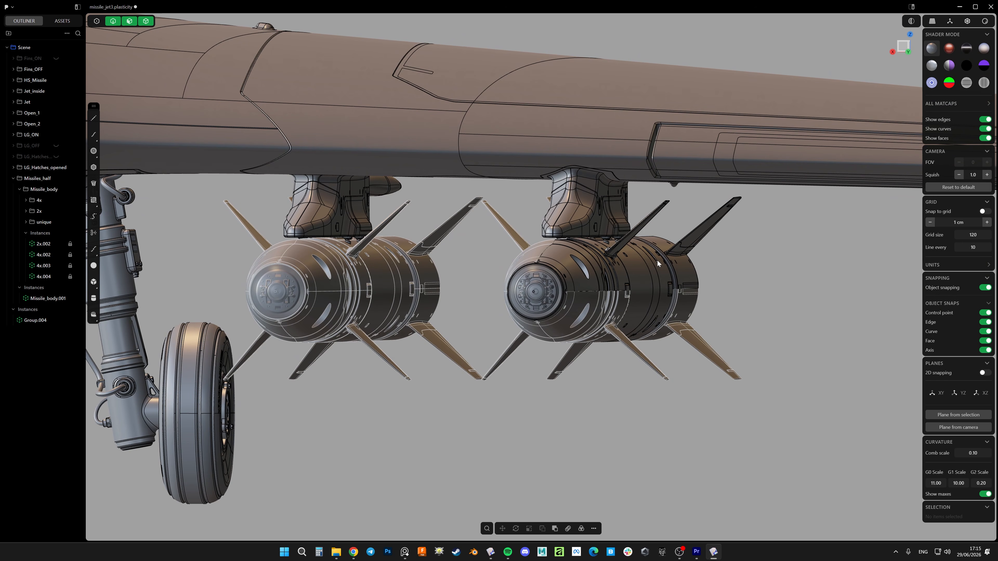
scroll(648, 259, down, 5)
scroll(621, 259, down, 2)
shift+middle_drag(526, 267, 686, 313)
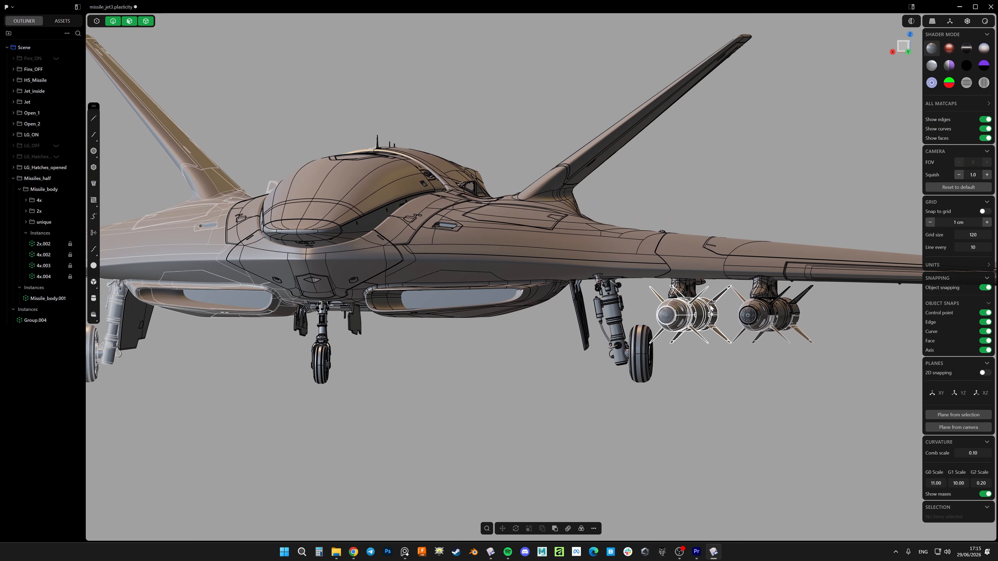
Toggle the edge display and view the whole jet with its plain shading
scroll(686, 313, down, 5)
key(shift+z)
mouse_move(713, 360)
middle_down()
mouse_move(720, 313)
mouse_move(711, 304)
mouse_move(775, 325)
mouse_move(621, 278)
mouse_move(585, 307)
mouse_move(490, 316)
mouse_move(648, 314)
middle_up()
key(shift+z)
Create a long cylinder in the XZ plane hanging beneath the outer pylon as the new missile body
scroll(620, 274, up, 5)
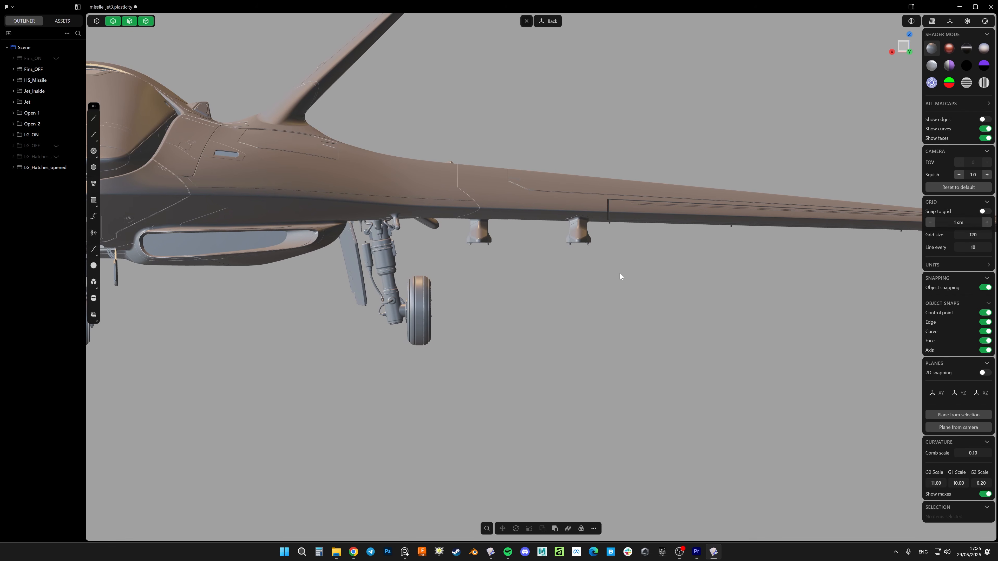
scroll(621, 274, up, 5)
key(shift+c)
click(552, 263)
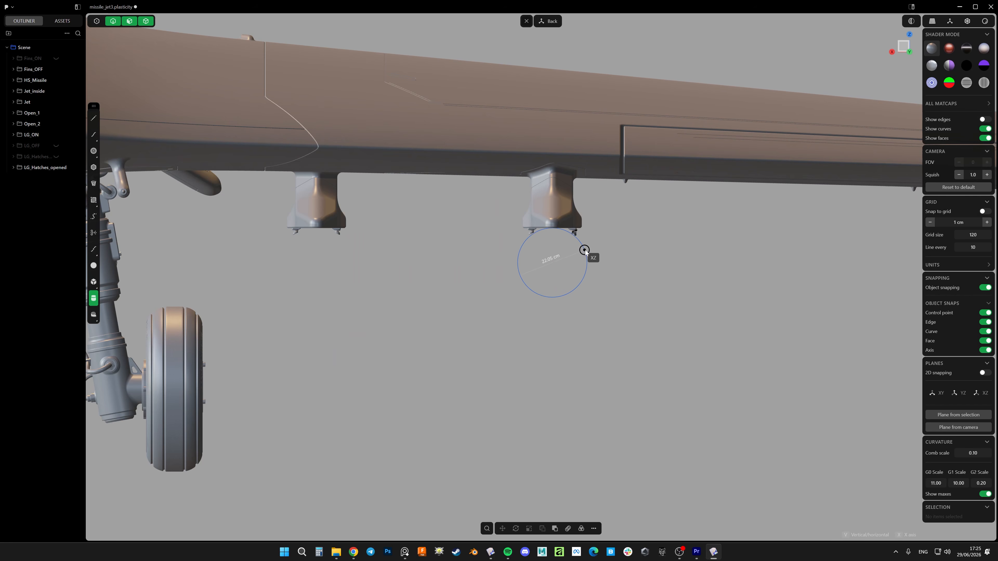
click(593, 246)
click(590, 257)
middle_drag(590, 257, 573, 273)
click(573, 270)
Chamfer the front edge of the cylinder into a wide conical nose
drag(548, 266, 367, 248)
scroll(385, 230, up, 4)
key(2)
key(Escape)
click(428, 245)
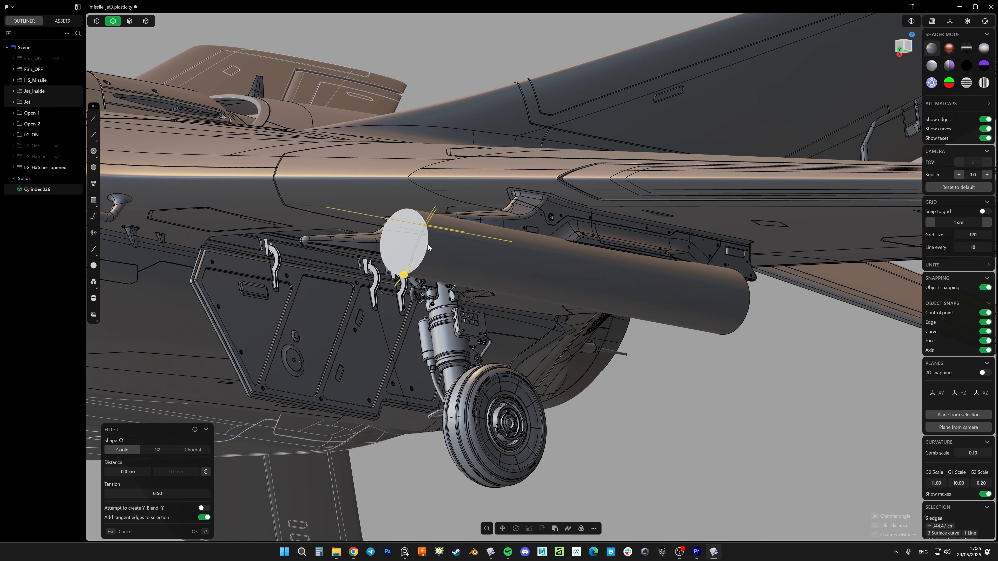
key(Escape)
click(429, 241)
drag(429, 241, 503, 259)
right_click(504, 259)
Examine the chamfered cylinder beneath the outer pylon head-on in the front view with nothing selected
scroll(504, 258, down, 4)
middle_drag(504, 258, 630, 312)
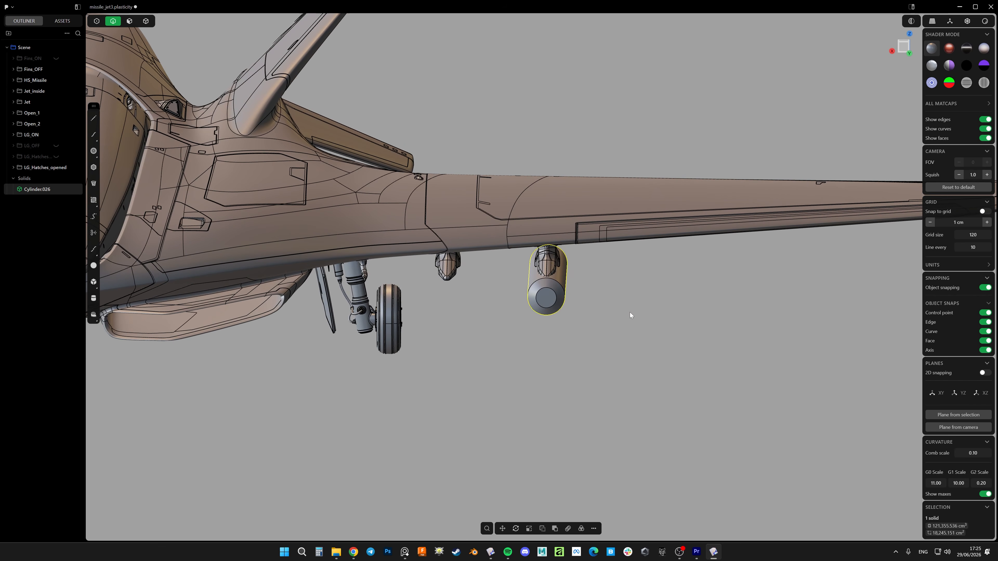
click(902, 46)
click(625, 312)
scroll(613, 283, up, 10)
shift+middle_drag(593, 285, 645, 299)
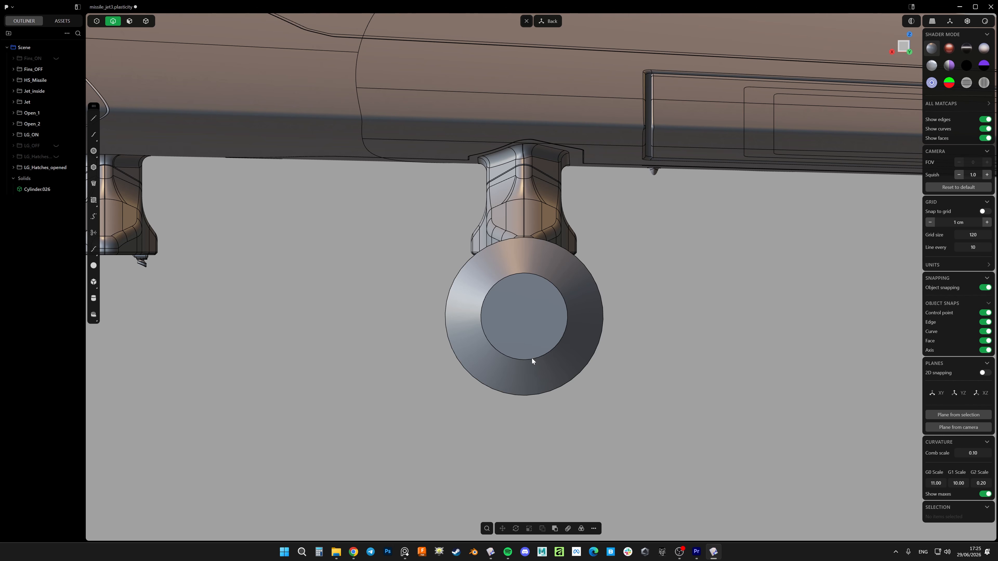
shift+middle_drag(648, 310, 664, 322)
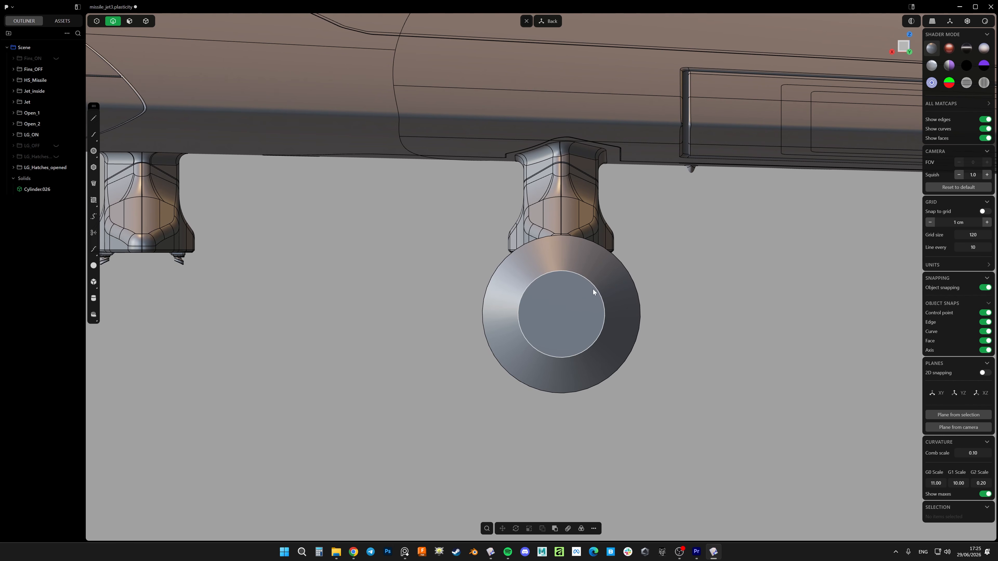
Isolate the cylinder and draw a vertical line from the center of its front face to above its upper edge
key(4)
click(585, 302)
key(slash)
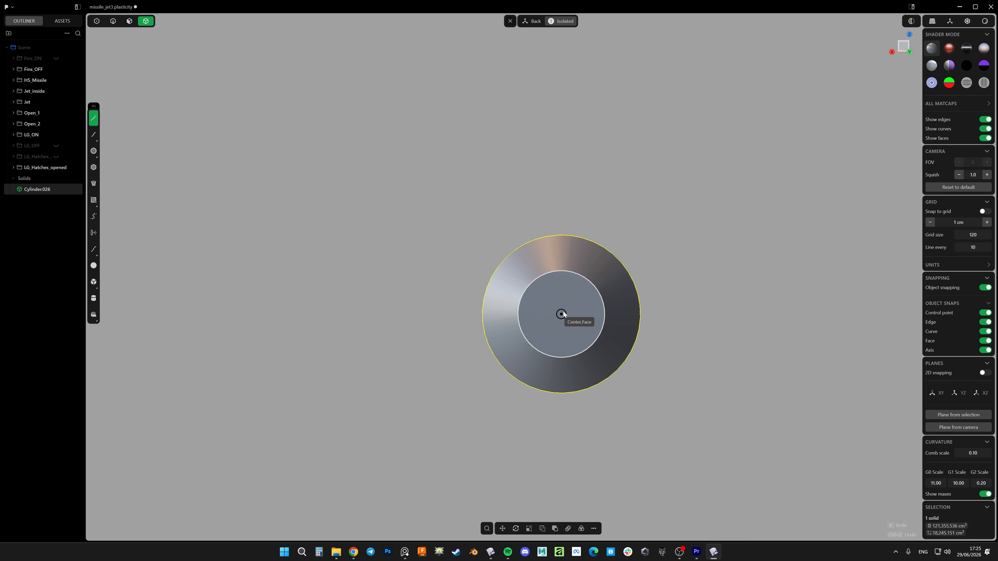
click(561, 314)
click(562, 178)
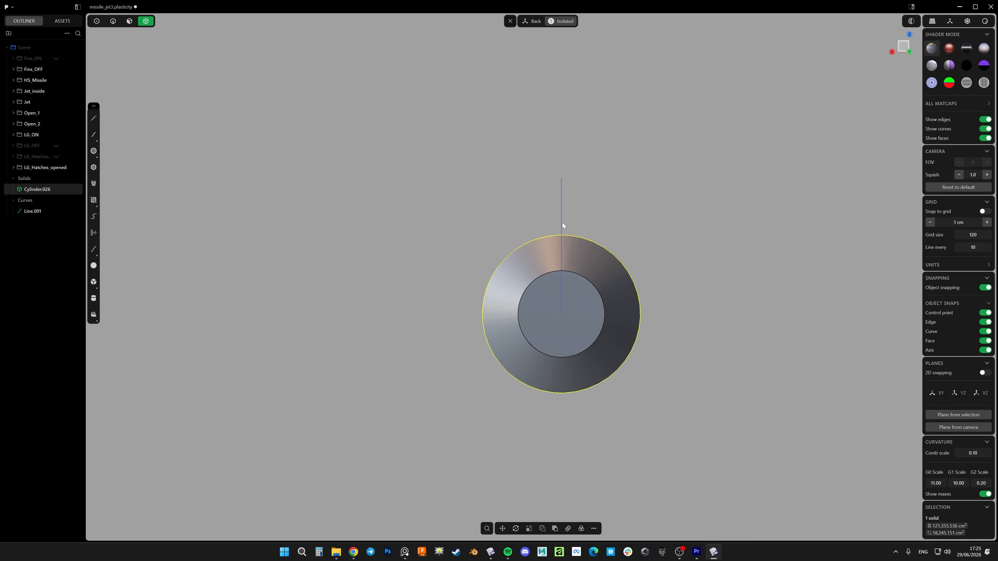
Cut the cylinder along the vertical line, then delete its left half and the cutting line
key(c)
click(561, 213)
key(e)
right_click(562, 213)
click(542, 295)
key(x)
key(2)
click(560, 211)
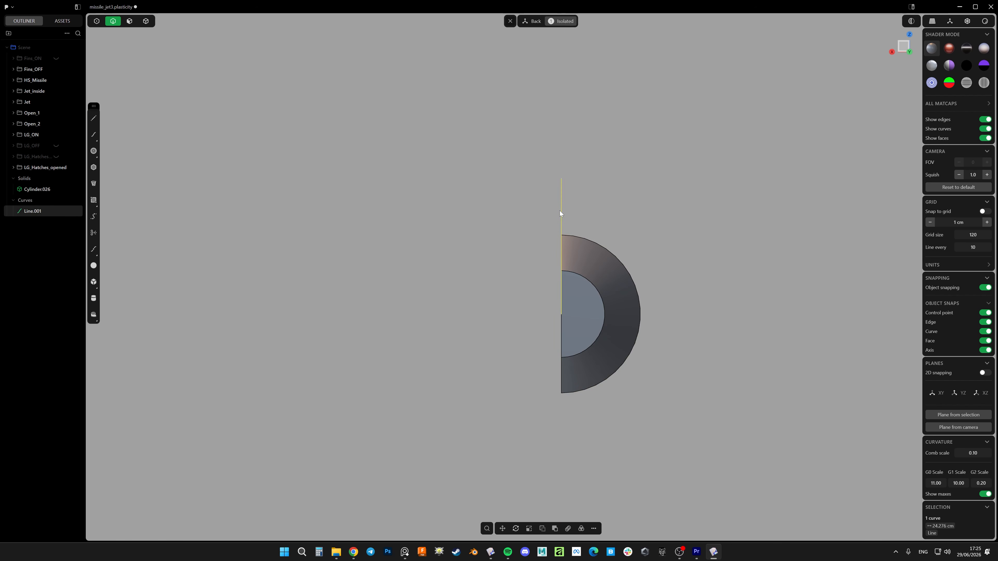
key(x)
Cut the half cylinder along a horizontal line drawn from the face center, then delete the lower piece and the line
click(677, 314)
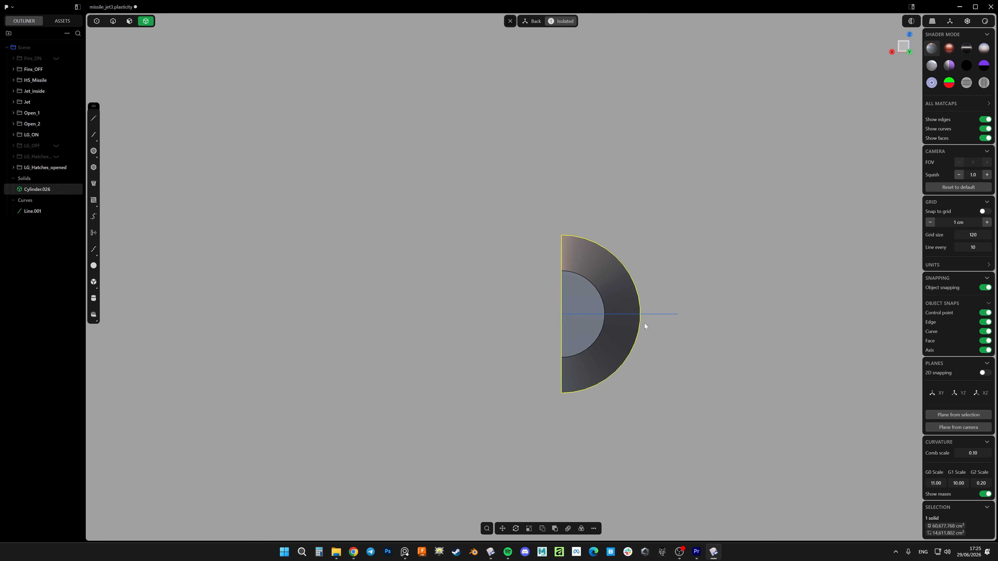
key(4)
click(624, 335)
key(x)
key(2)
click(661, 314)
key(x)
Put the remaining quarter cylinder into a new group named A
scroll(659, 313, down, 5)
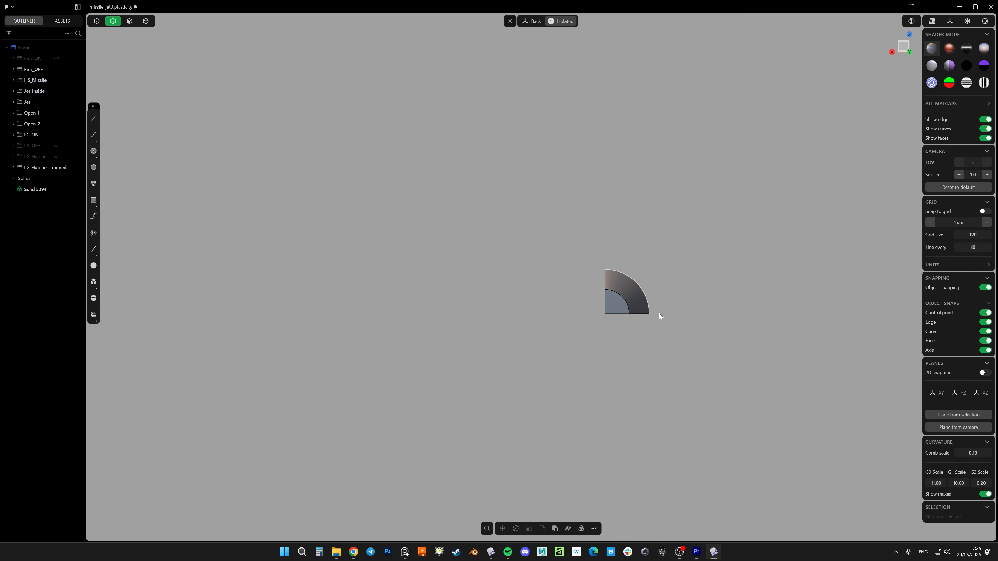
middle_drag(659, 314, 624, 300)
key(4)
click(620, 292)
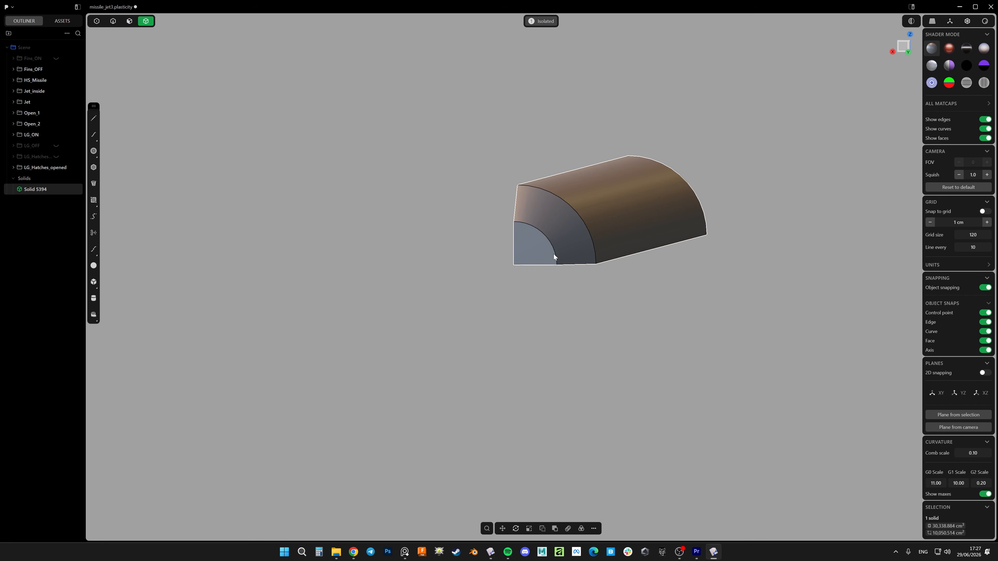
key(ctrl+g)
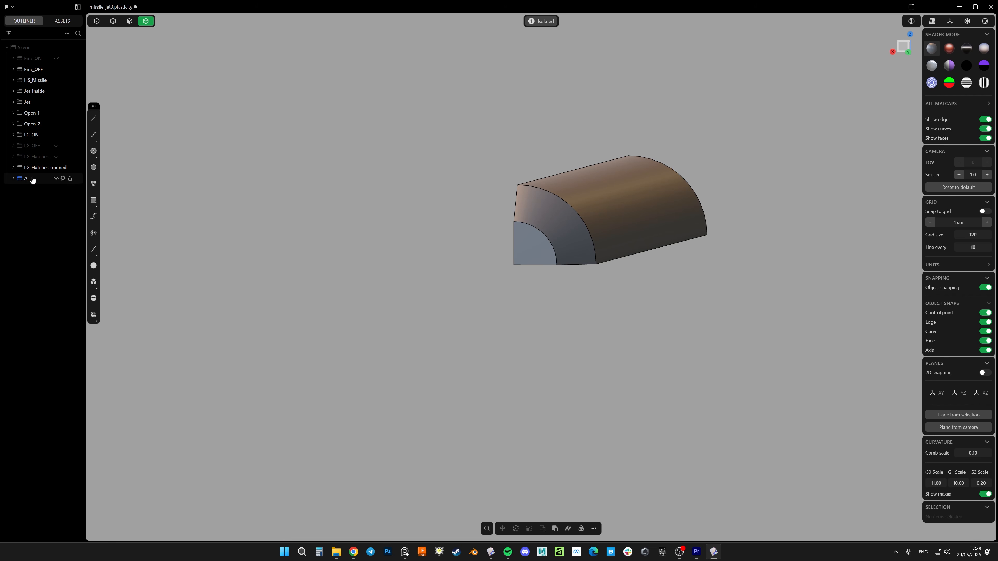
Create an instance of group A in place, directly over the original quarter cylinder
middle_drag(482, 235, 491, 270)
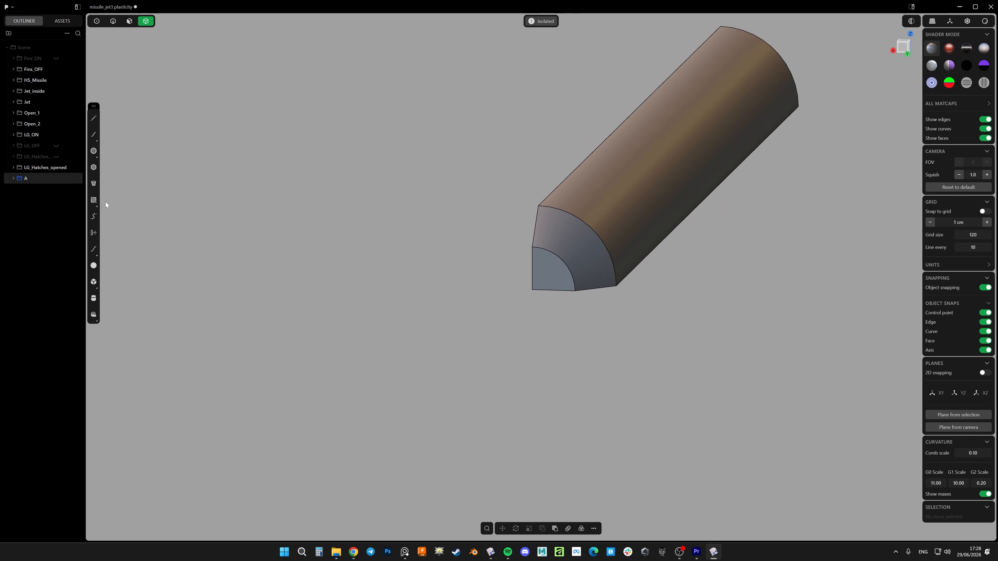
key(f)
click(127, 220)
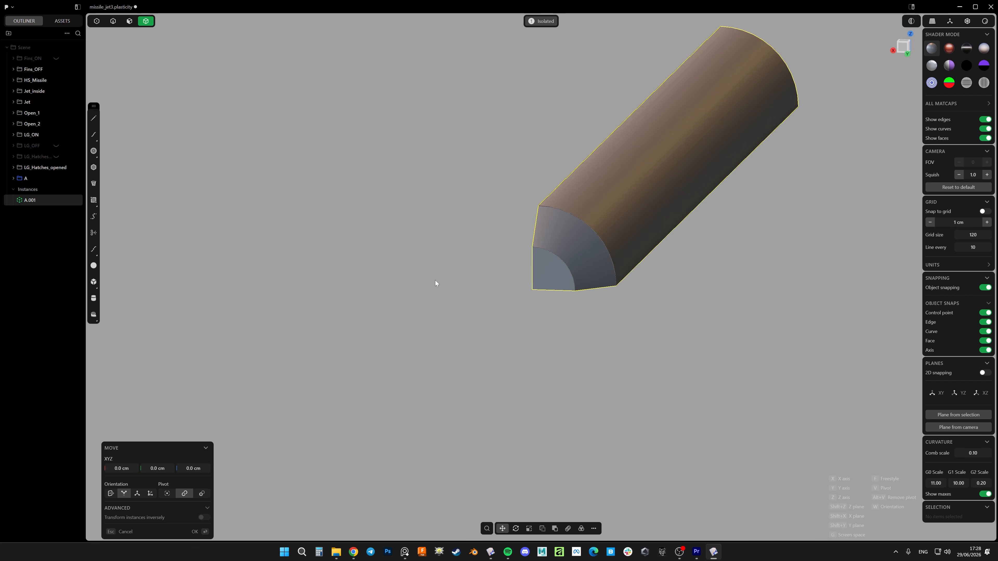
key(Escape)
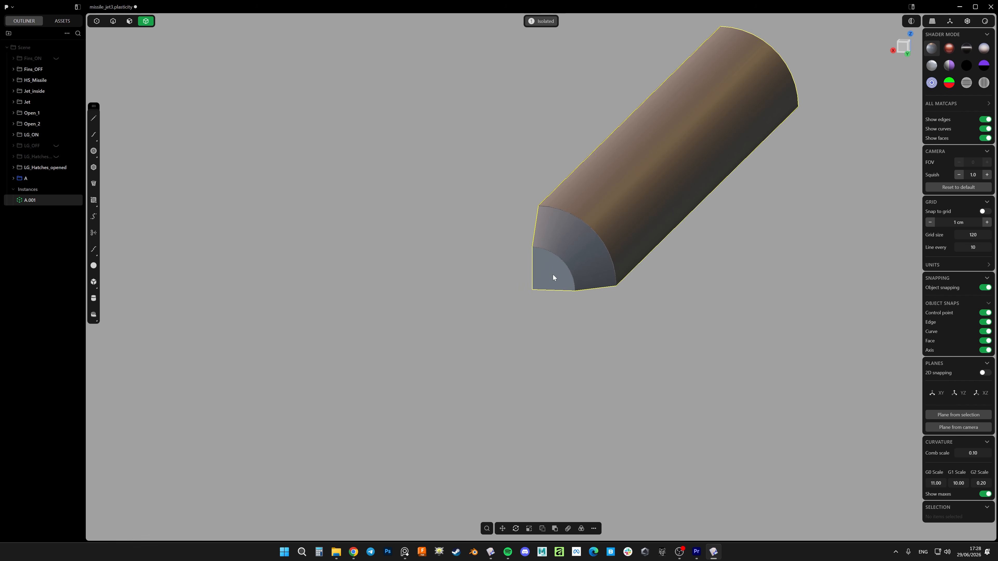
key(alt+x)
key(Escape)
shift+middle_drag(504, 300, 542, 286)
key(g)
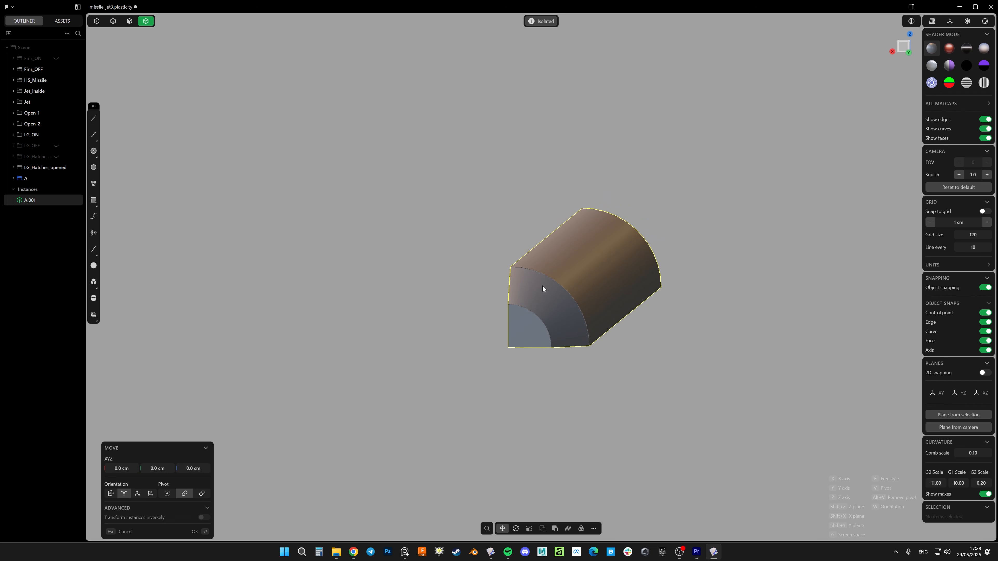
key(Escape)
key(g)
key(Escape)
Mirror the quarter instance sideways across its vertical cut face to form the upper half of the missile body
middle_drag(545, 307, 495, 328)
key(alt+x)
click(495, 324)
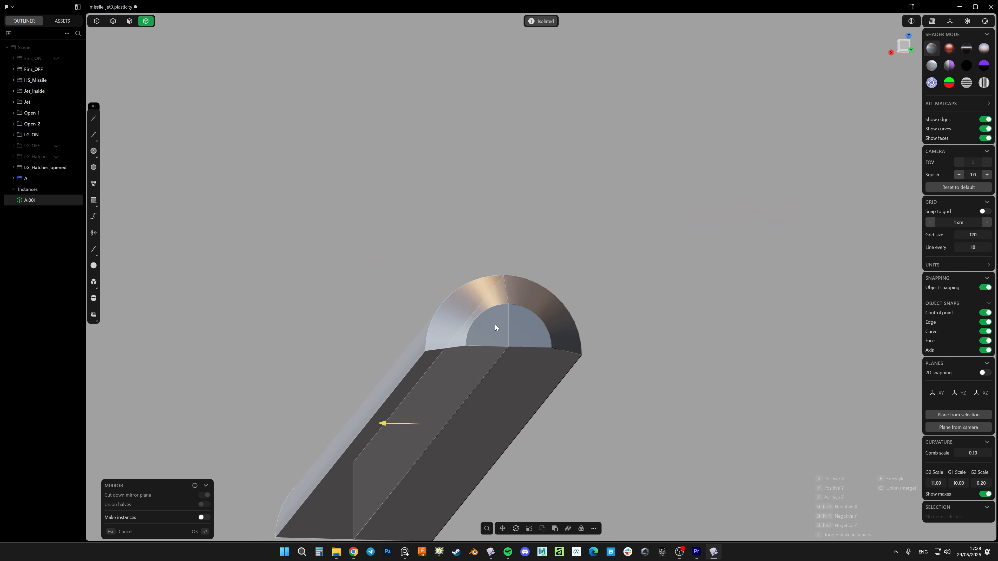
key(Return)
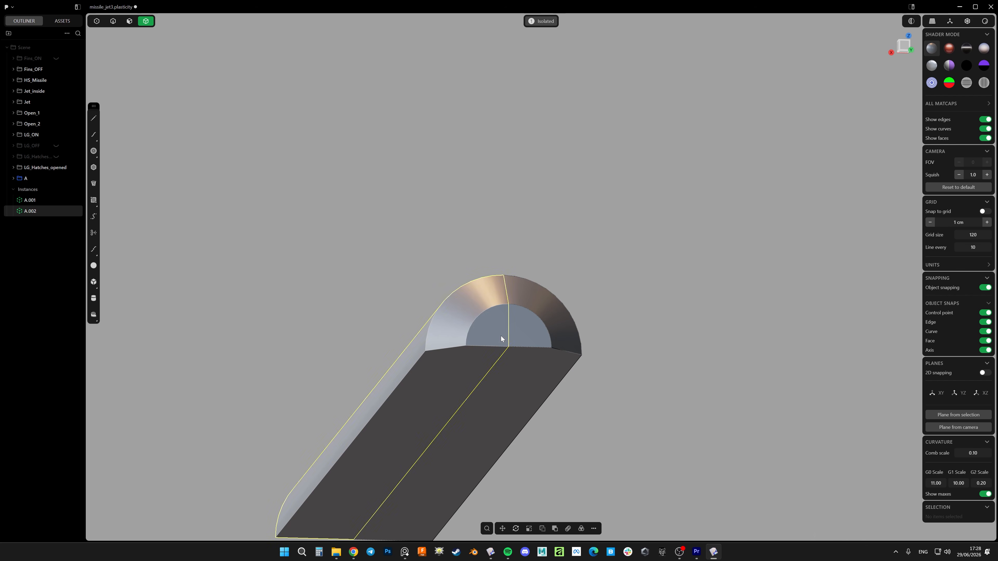
Mirror both quarter instances downward across the horizontal cut face to complete the full cylindrical body
shift+click(34, 201)
middle_drag(499, 262, 537, 311)
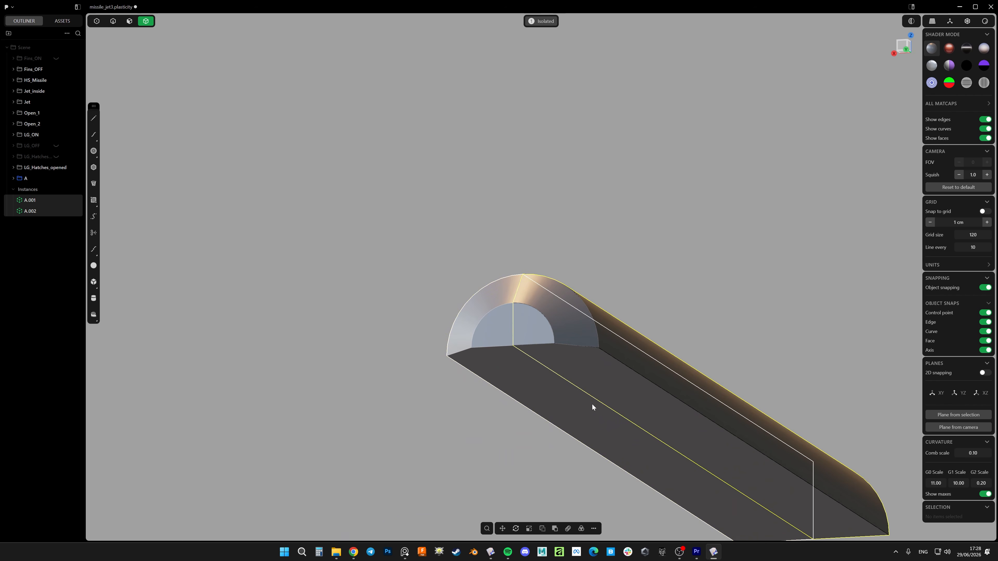
key(alt+x)
click(566, 358)
right_click(614, 273)
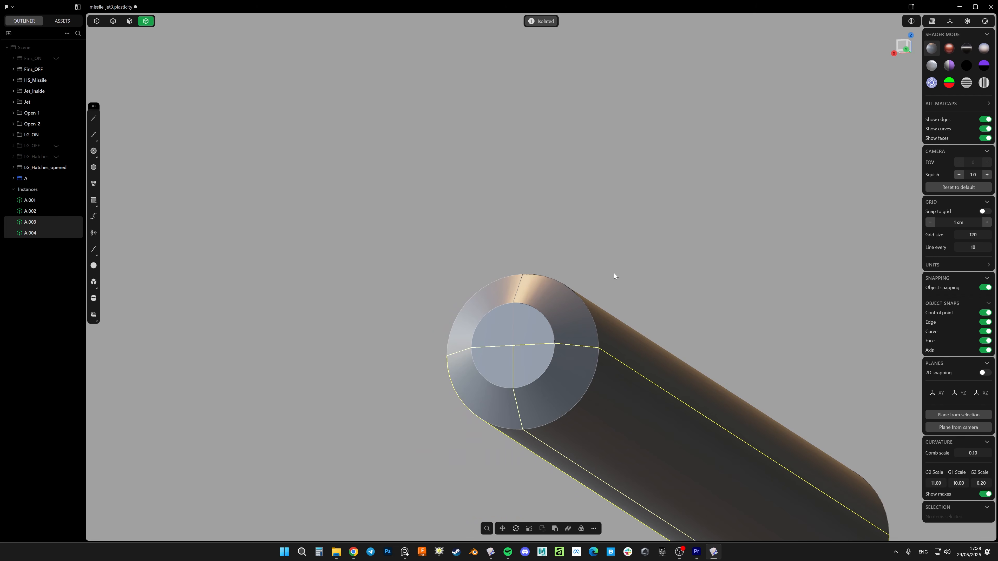
click(692, 275)
Delete the first instance that overlaps the original quarter in group A
shift+middle_drag(693, 275, 605, 233)
middle_drag(483, 256, 484, 278)
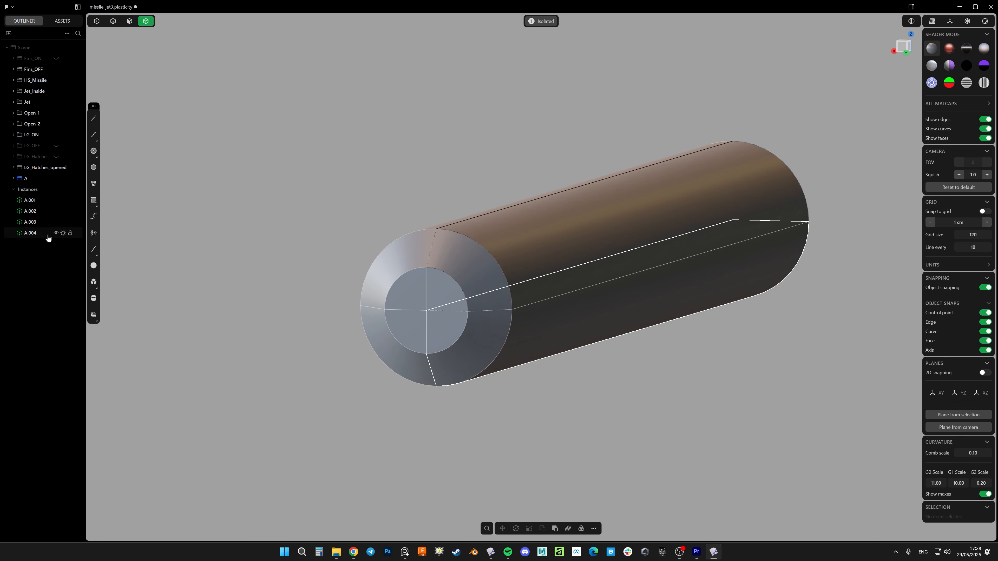
click(30, 200)
scroll(438, 272, up, 3)
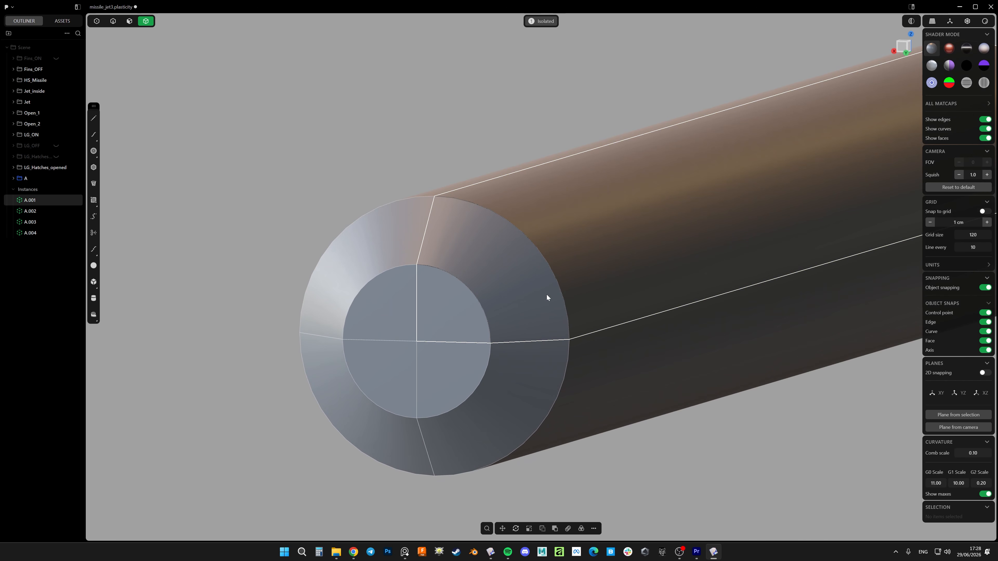
scroll(547, 295, down, 2)
key(Delete)
scroll(566, 267, down, 2)
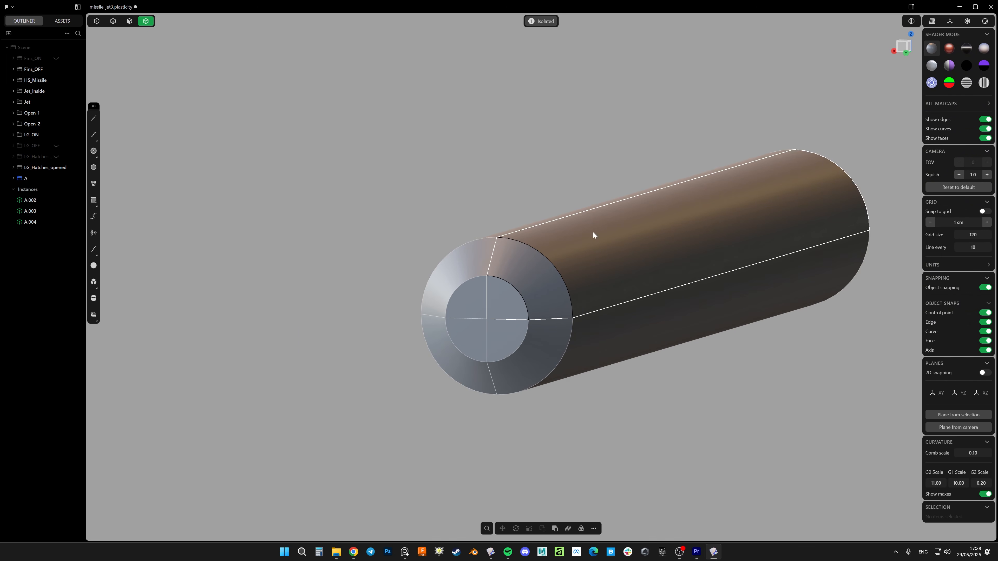
scroll(573, 287, down, 2)
scroll(604, 299, up, 3)
key(3)
click(591, 284)
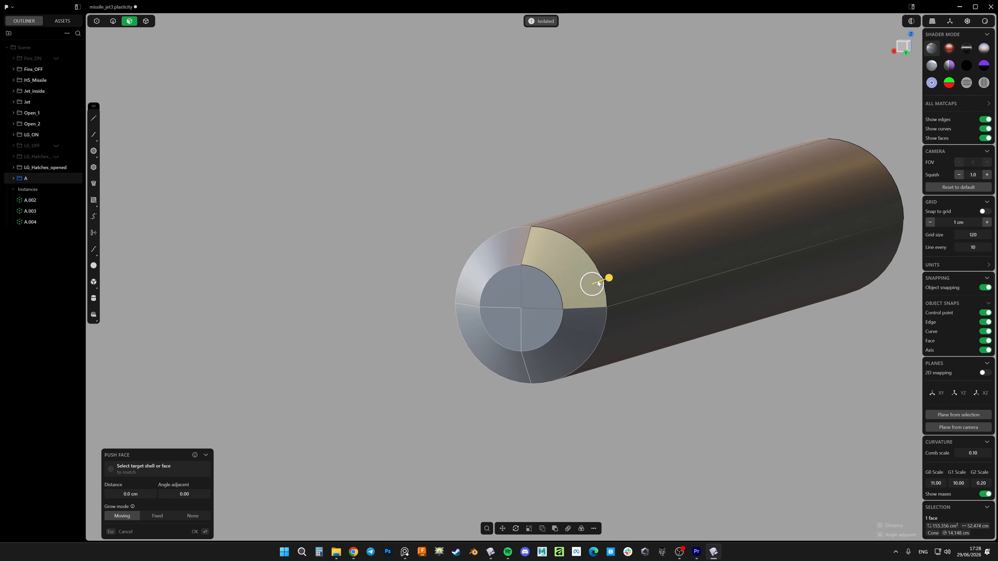
mouse_move(607, 279)
mouse_down()
mouse_move(616, 278)
mouse_move(606, 280)
mouse_up()
key(Escape)
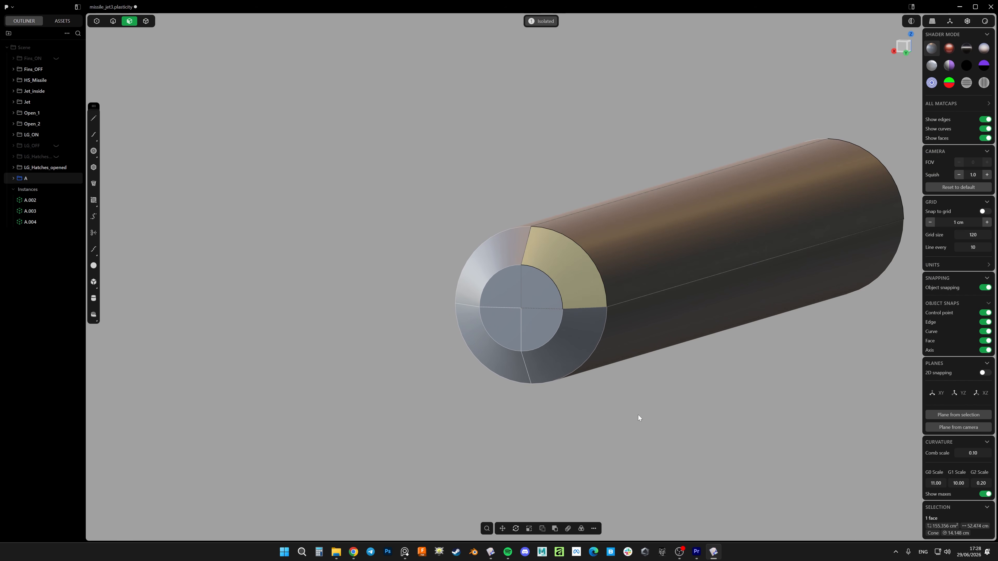
click(638, 415)
scroll(626, 362, down, 3)
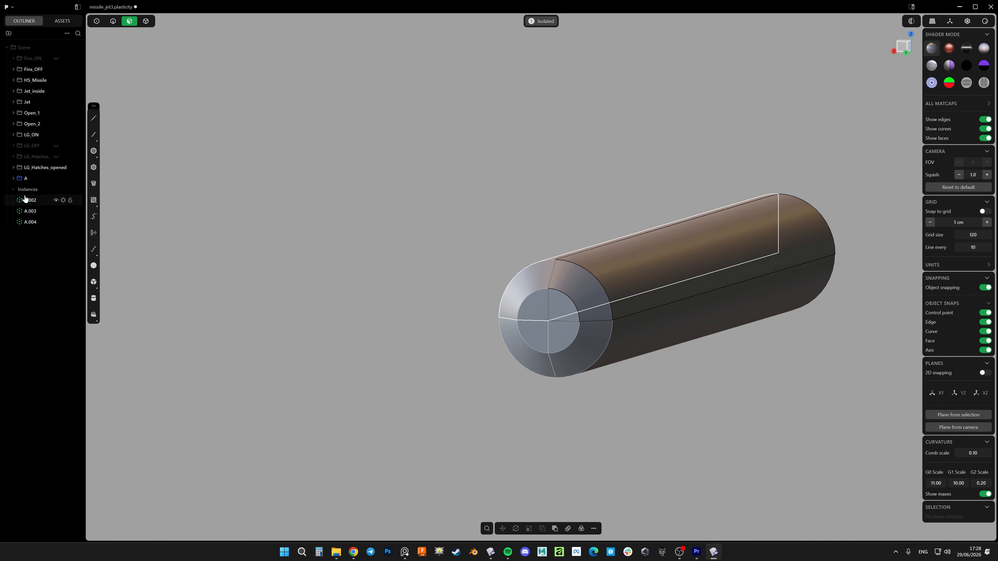
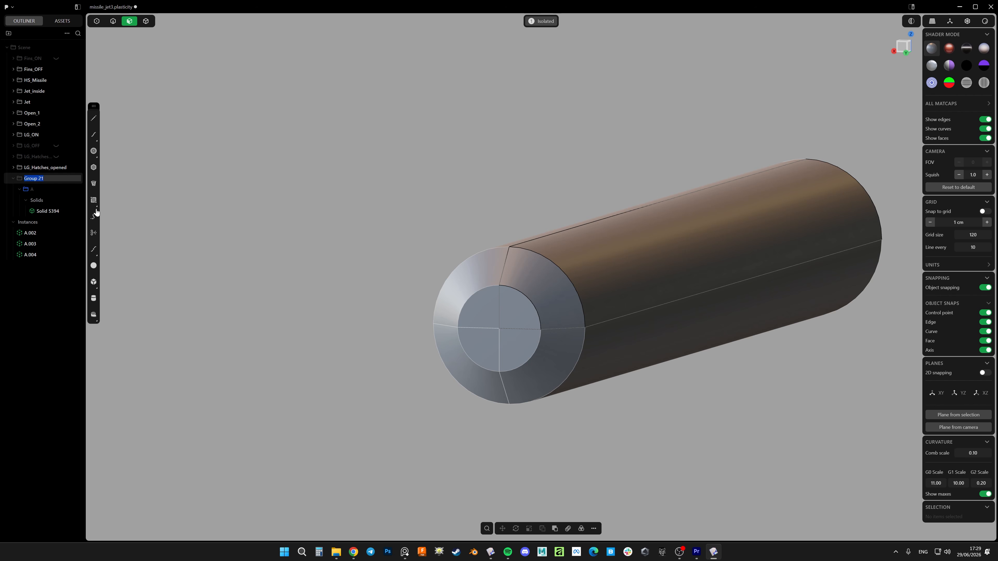
Name the new group B and move group A and its three instances into it
text(B)
key(Return)
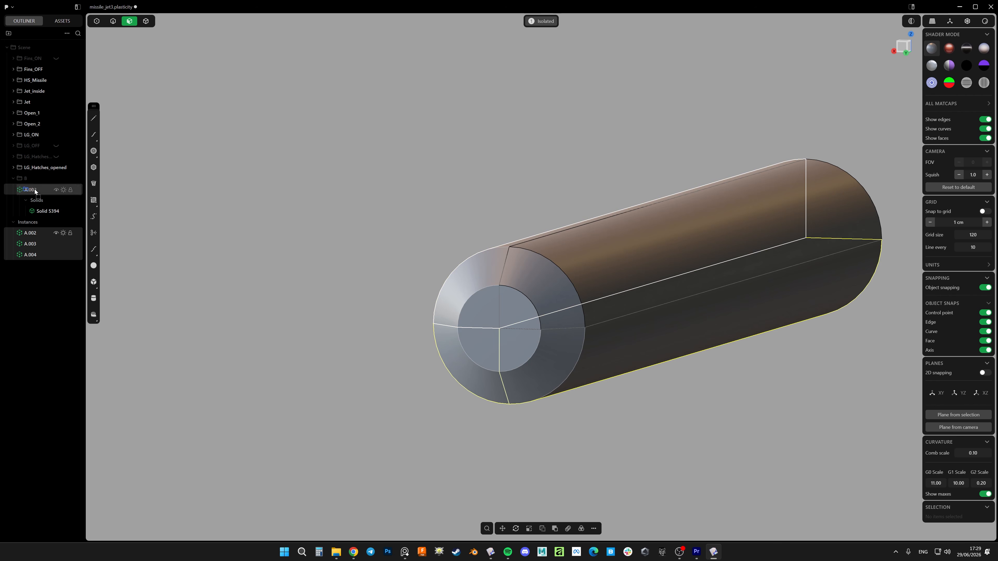
drag(35, 179, 36, 179)
click(20, 190)
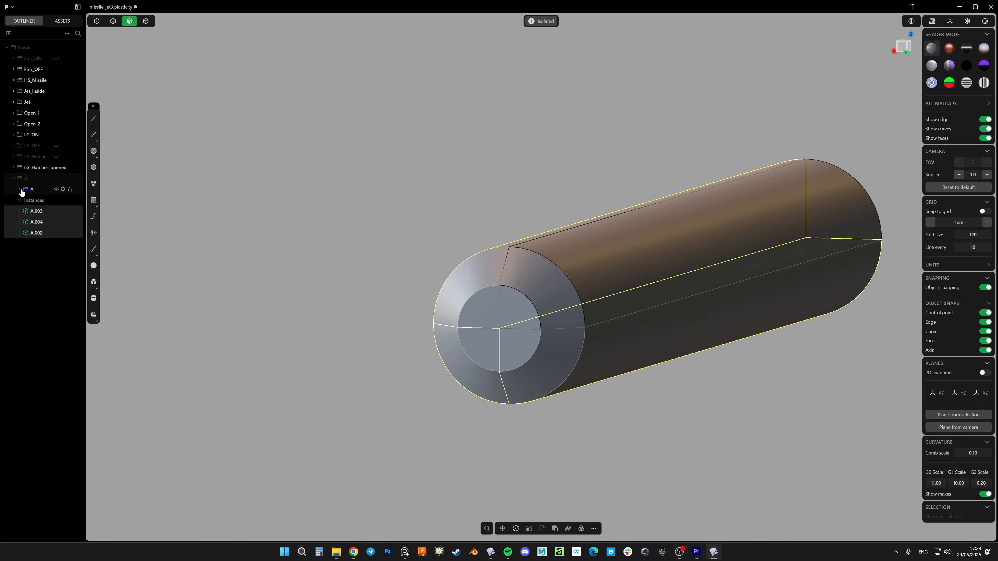
scroll(490, 299, down, 3)
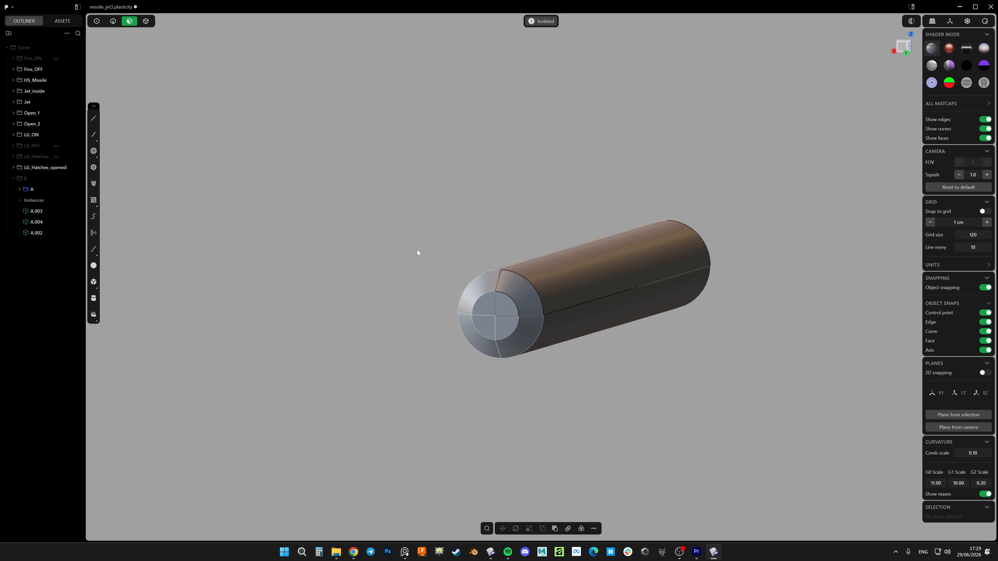
click(30, 184)
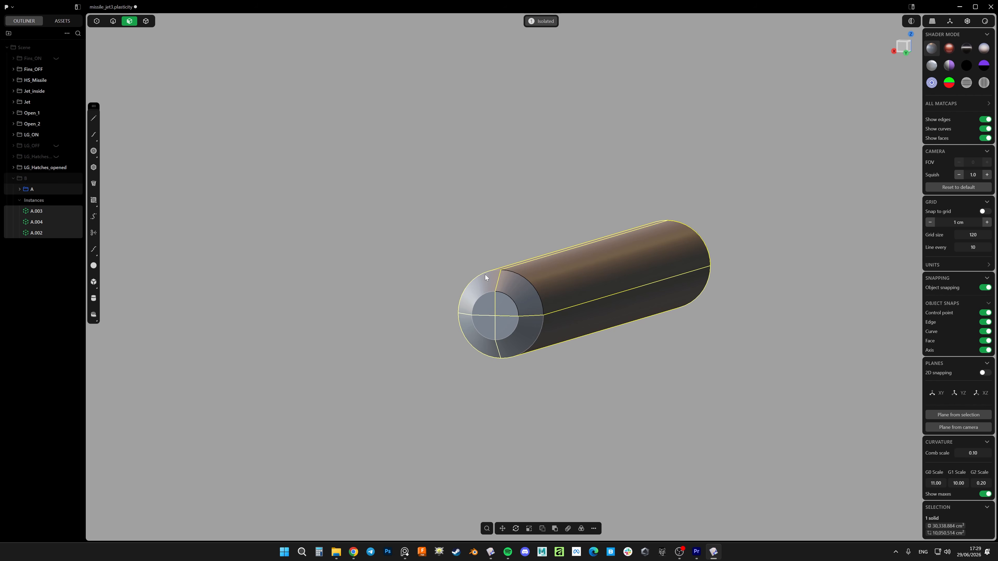
click(371, 225)
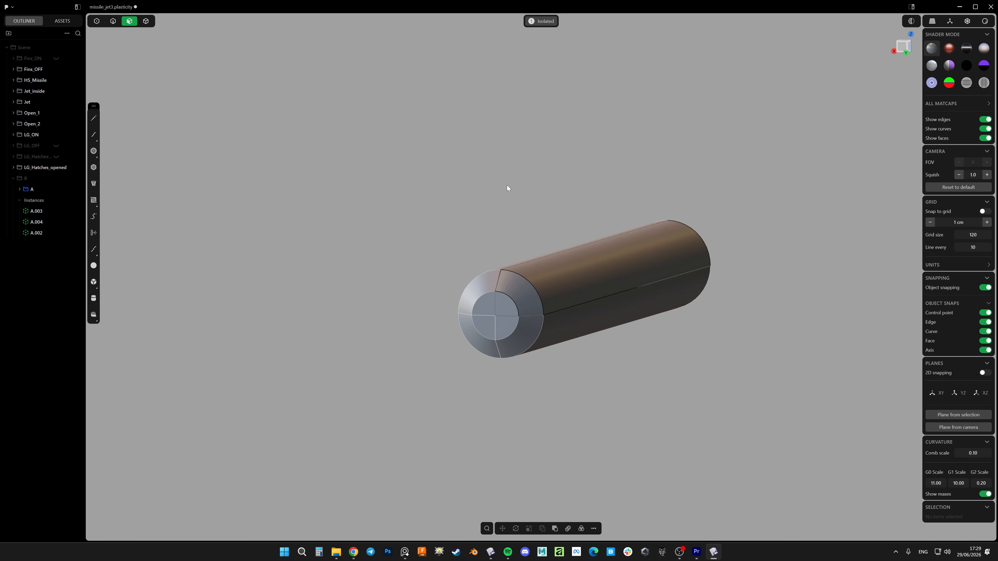
middle_drag(494, 234, 505, 234)
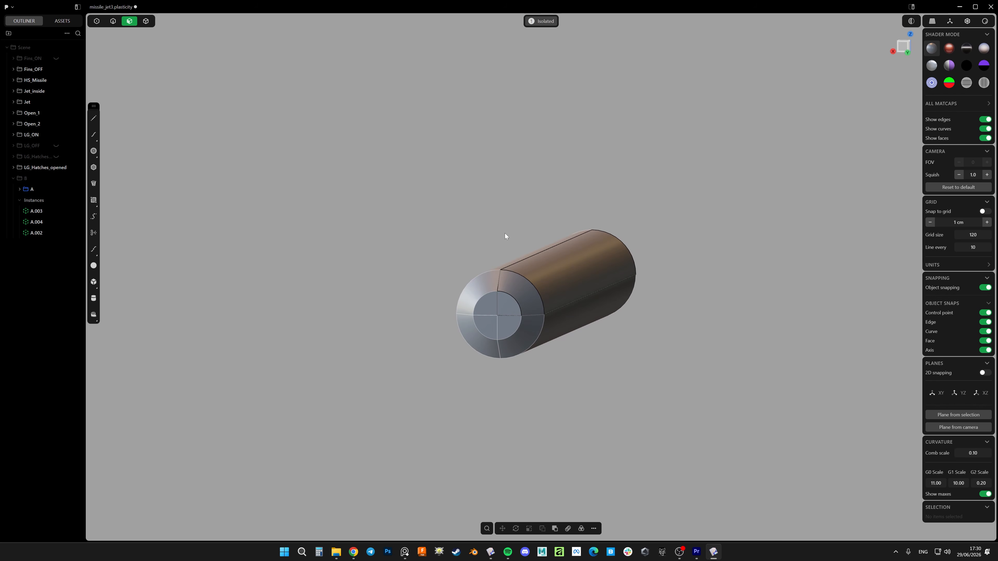
Exit isolation, create an instance of group B and move it sideways under the inner wing pylon
click(548, 23)
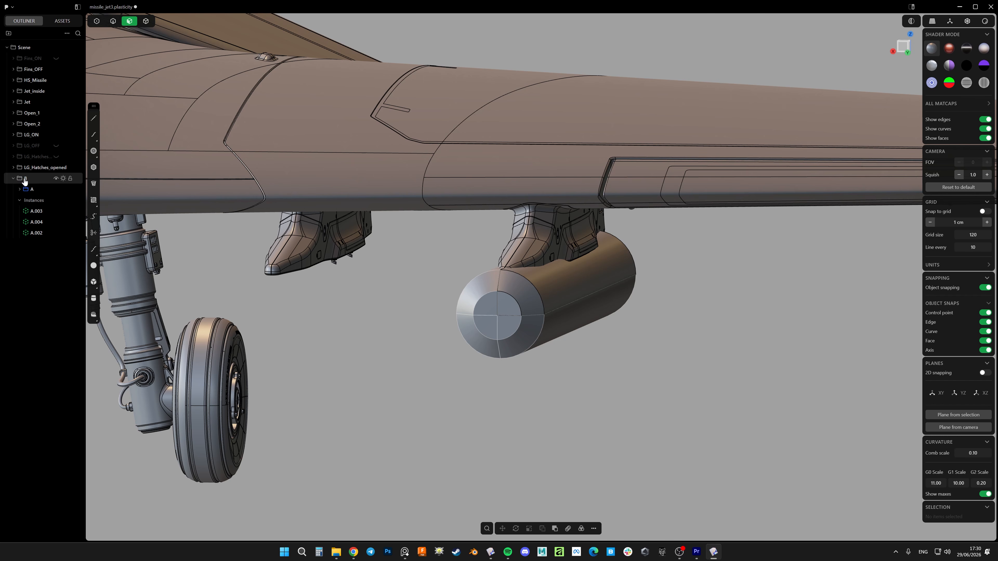
key(f)
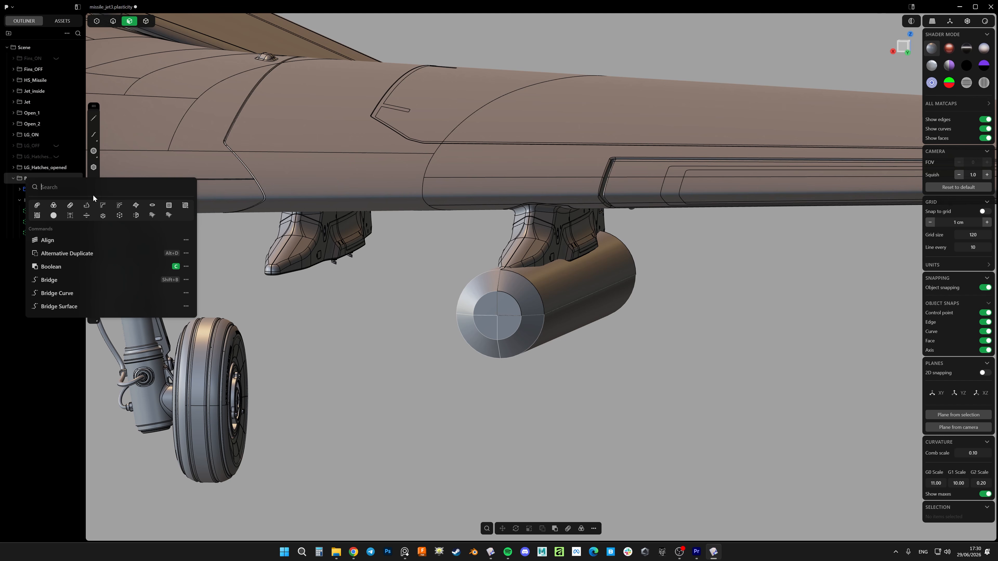
click(120, 217)
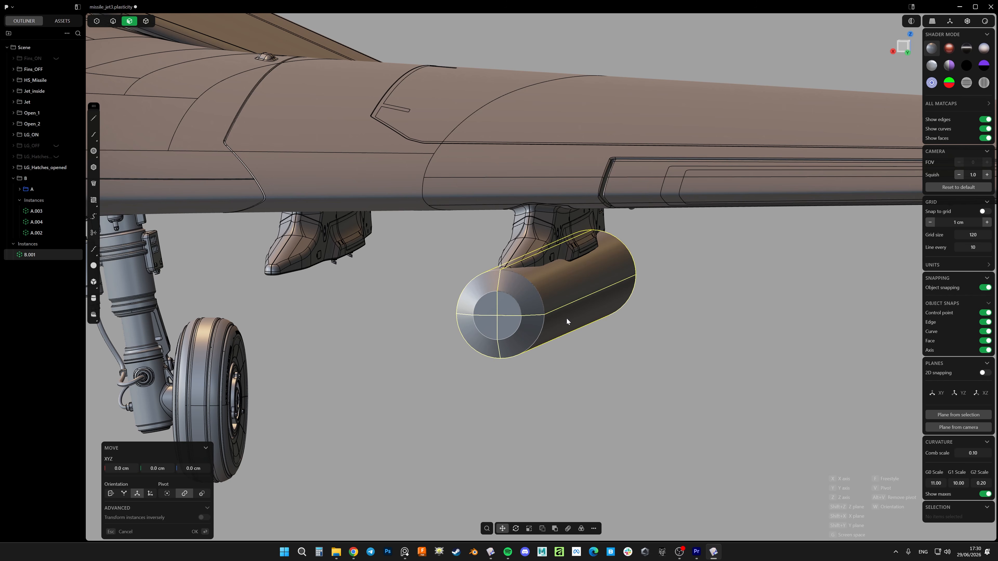
drag(537, 316, 325, 311)
right_click(326, 311)
shift+middle_drag(330, 328, 479, 327)
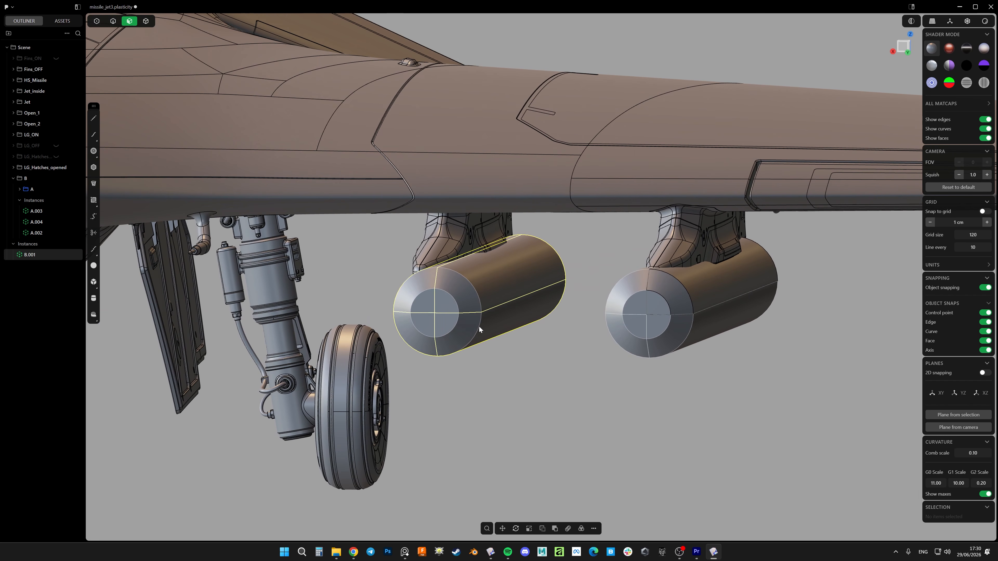
Fine-tune the sideways position of the group B instance from the front so it sits centred under the inner pylon
click(905, 42)
key(g)
drag(429, 313, 407, 313)
right_click(408, 313)
Move the outer missile's original quarter cylinder rearward along the missile axis beneath the pylon
scroll(452, 286, down, 5)
middle_drag(451, 286, 367, 262)
shift+middle_drag(528, 277, 474, 264)
scroll(474, 265, up, 5)
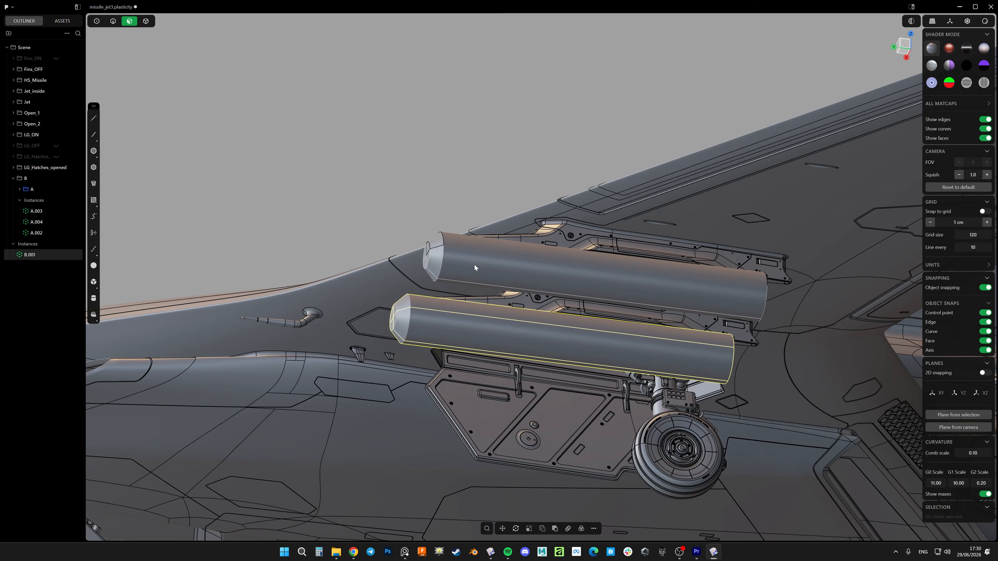
key(4)
click(477, 238)
key(g)
drag(822, 304, 888, 313)
right_click(889, 313)
scroll(590, 279, down, 8)
click(583, 177)
middle_drag(584, 177, 626, 275)
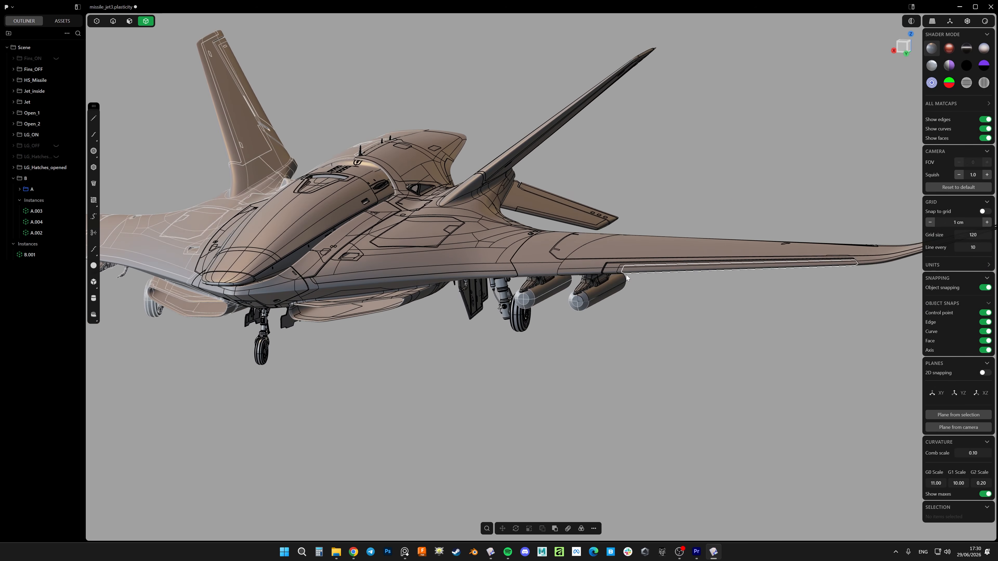
Collect group B and its instance B.001 in a new group named C
scroll(624, 299, up, 5)
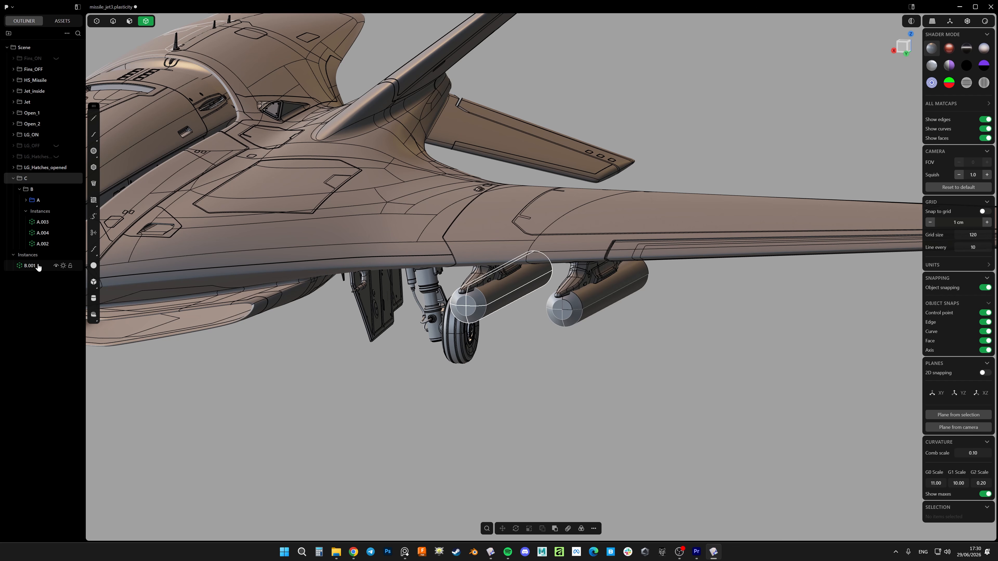
drag(34, 267, 34, 180)
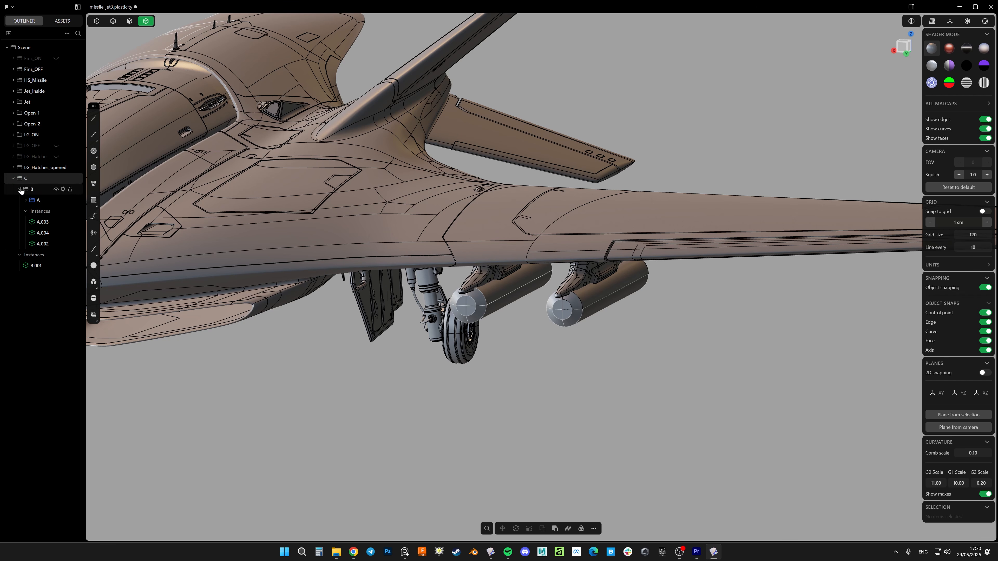
middle_drag(563, 329, 589, 279)
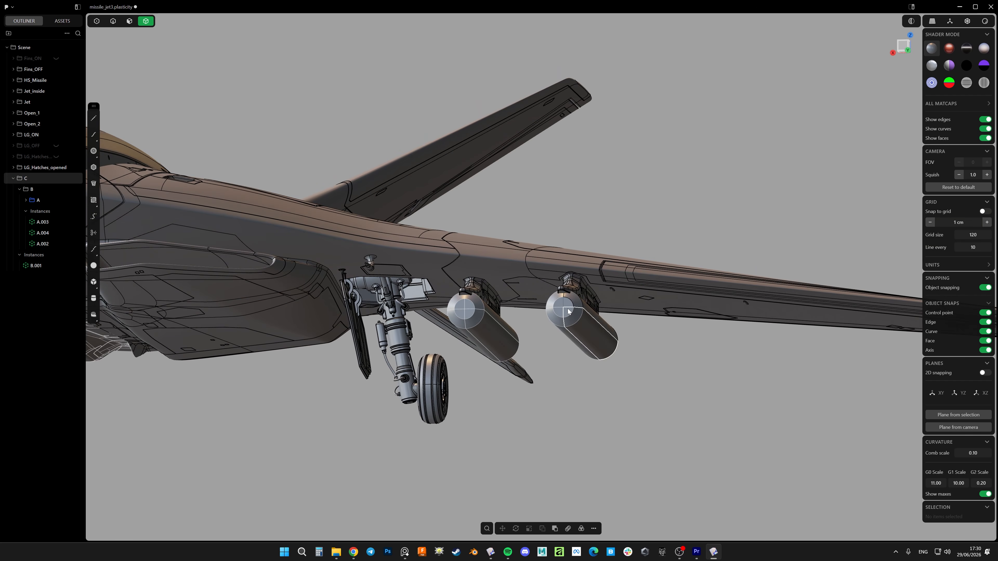
click(29, 179)
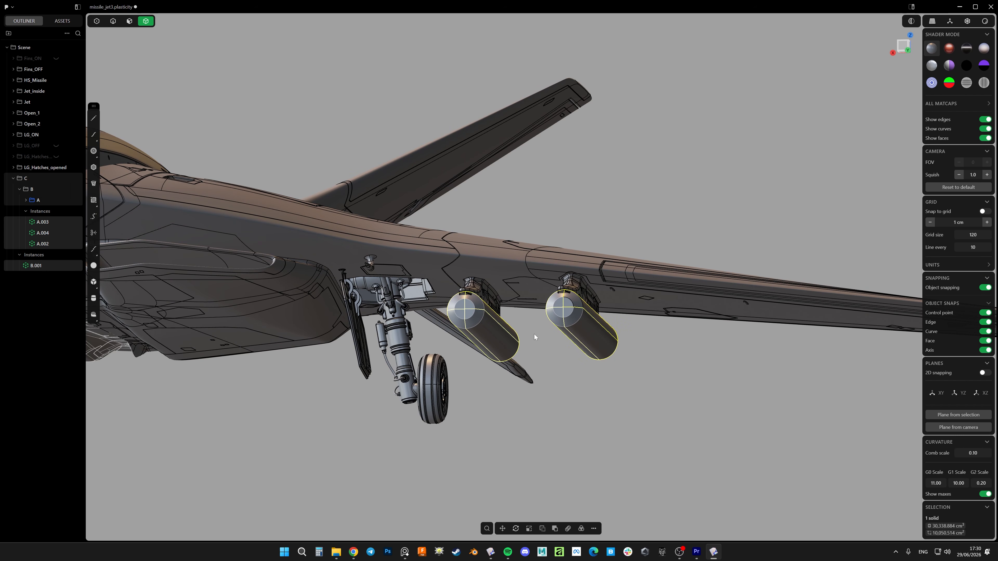
middle_drag(534, 334, 251, 354)
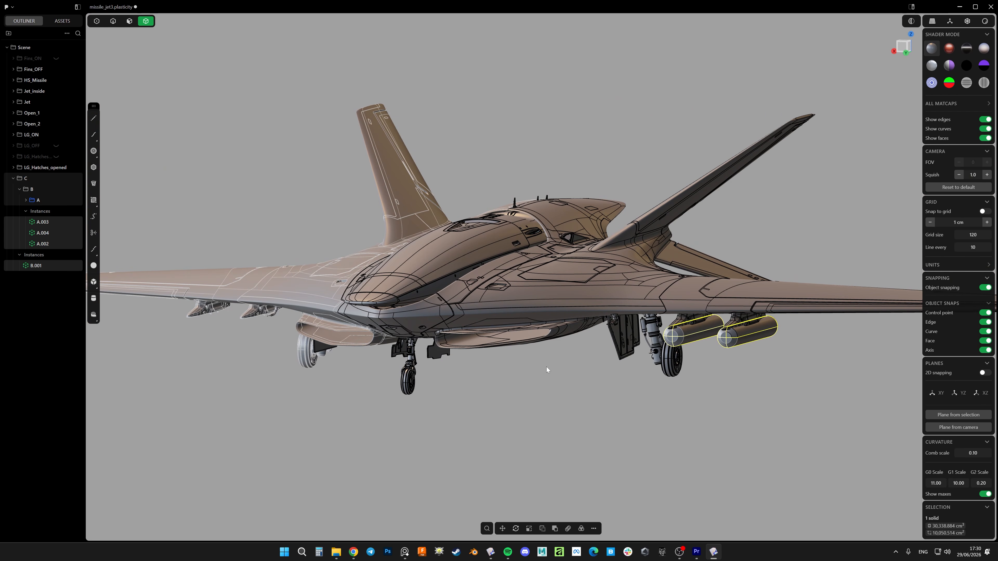
middle_drag(546, 370, 284, 346)
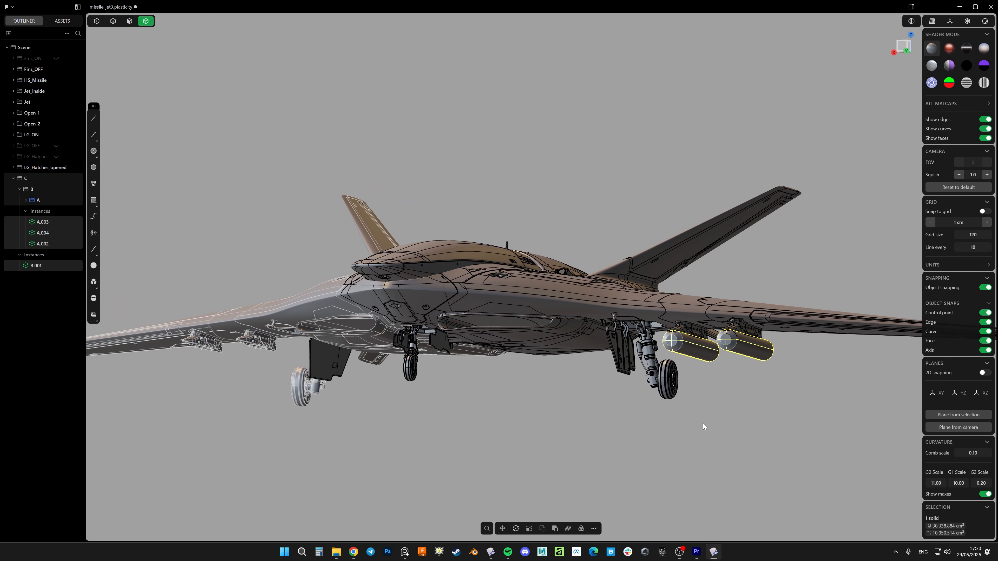
shift+middle_drag(703, 424, 644, 410)
click(638, 408)
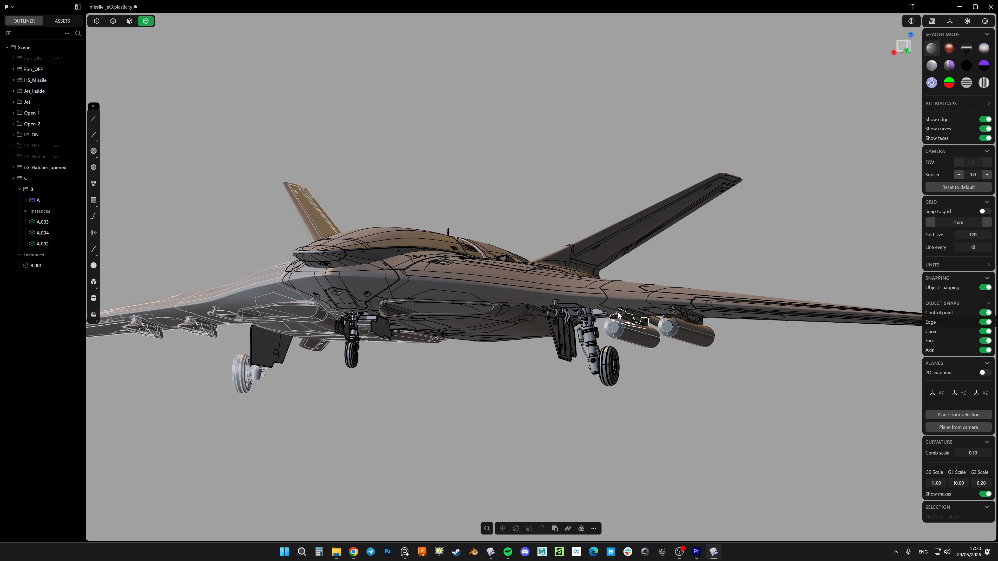
middle_drag(381, 357, 629, 369)
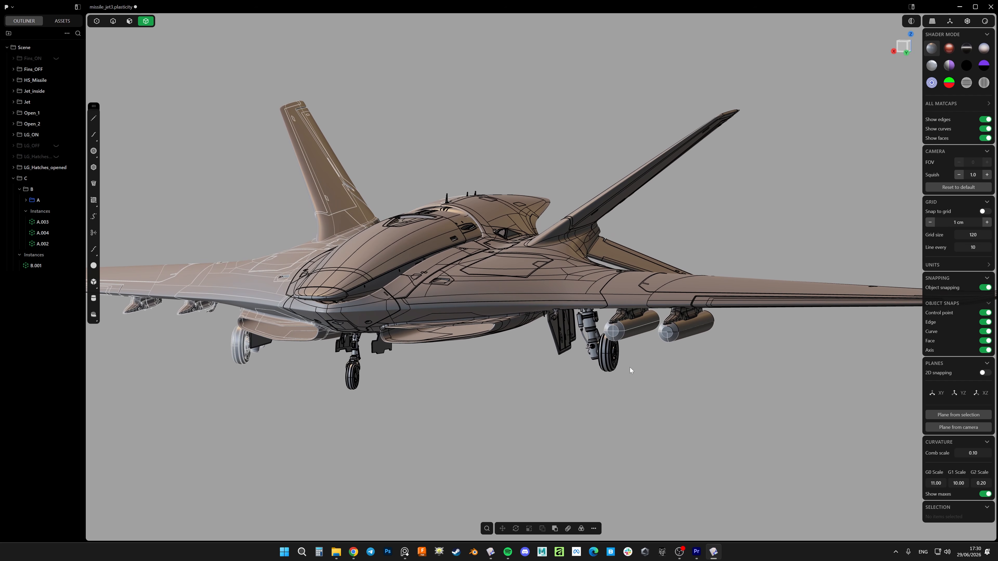
Create an instance of group C in place and mirror it across the jet's centre plane onto the opposite wing
right_click(25, 179)
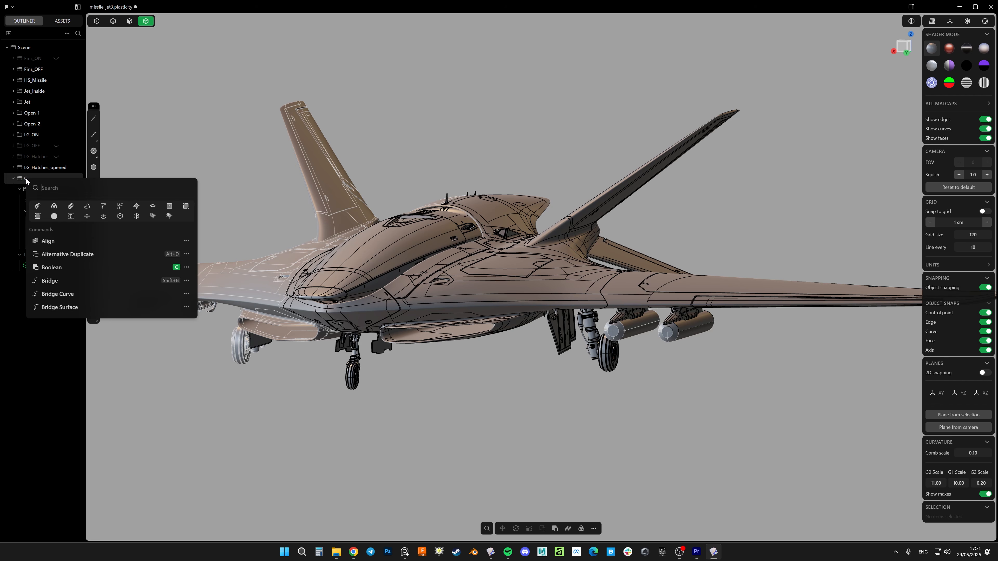
click(119, 217)
key(Return)
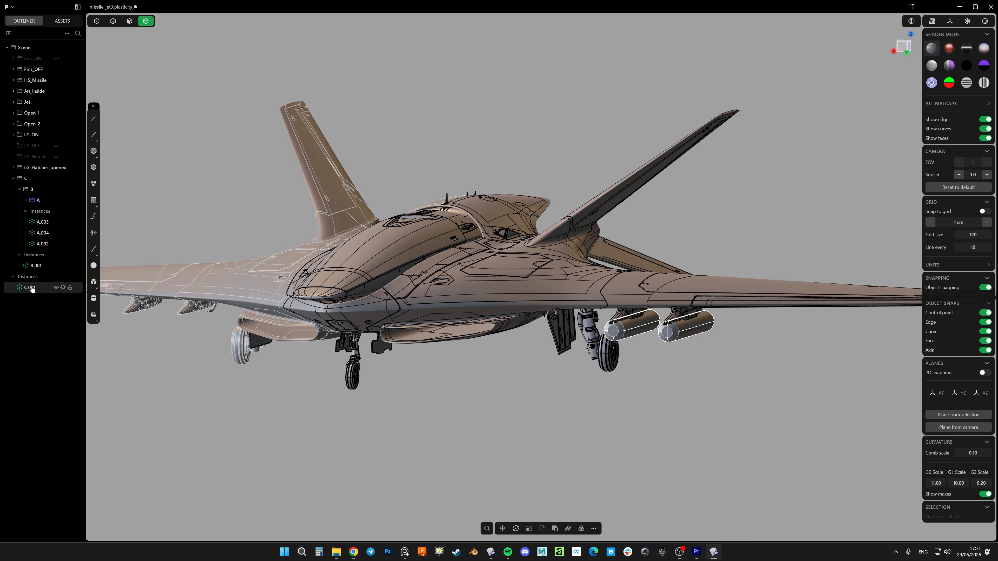
key(alt+x)
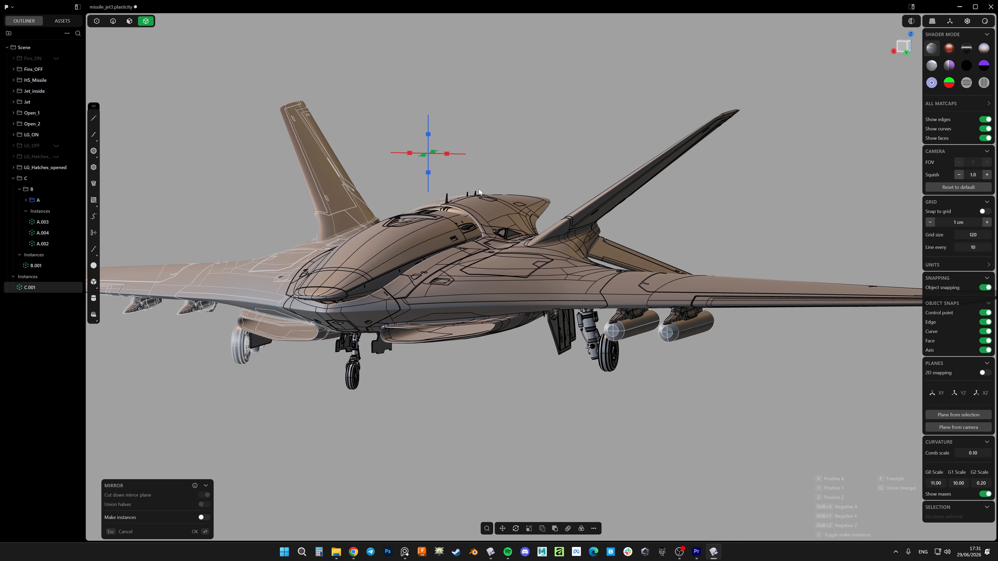
click(447, 154)
key(Return)
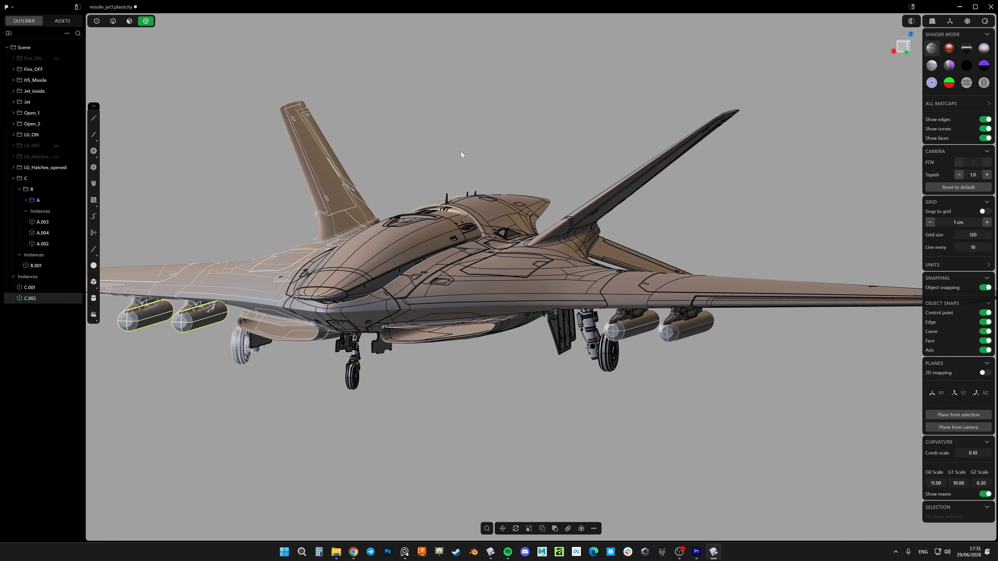
Delete instance C.001, which overlaps the original pair of missiles
click(31, 288)
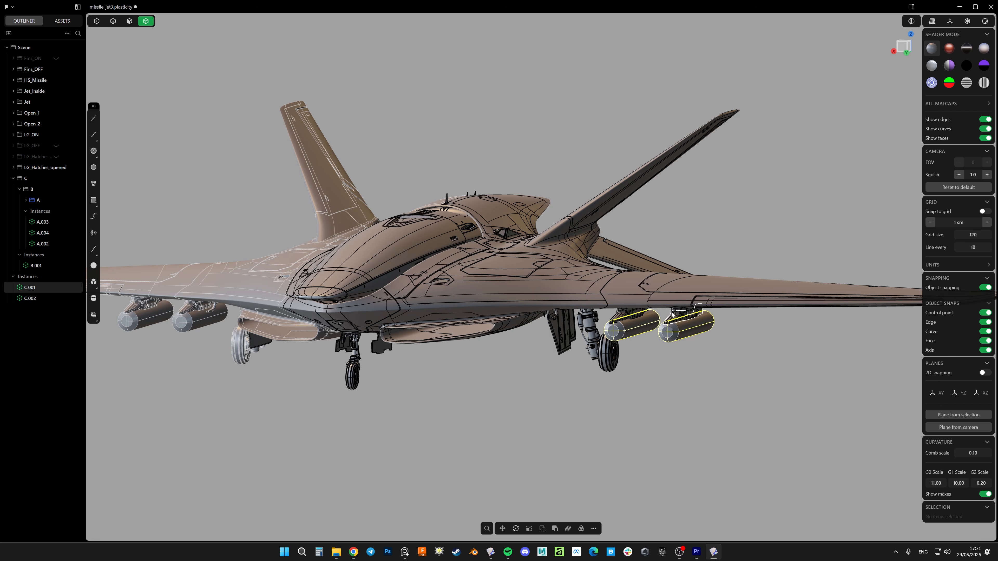
key(Delete)
middle_drag(664, 402, 653, 304)
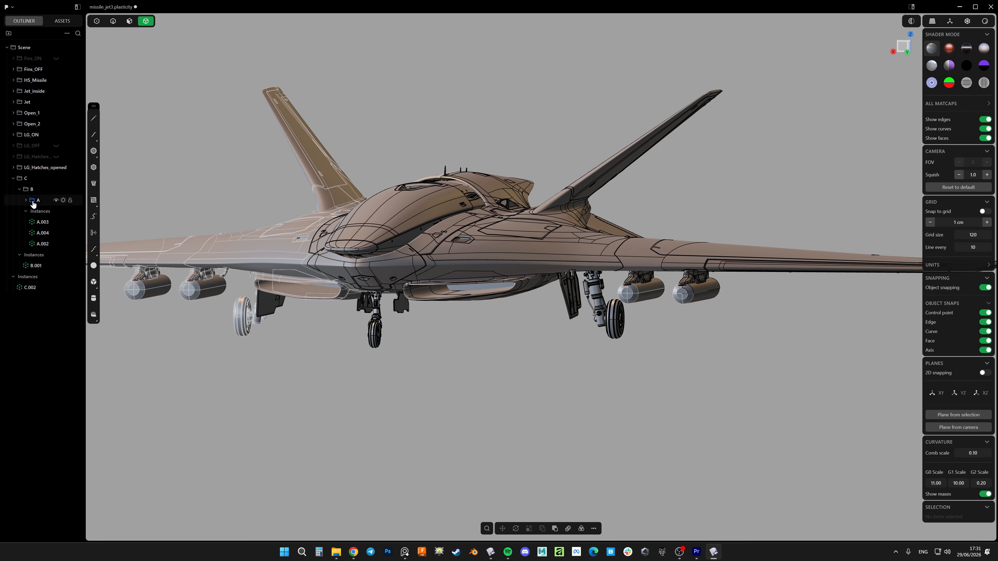
Draw a thin box fin about 26 × 1.4 × 23 cm at the rear of the outer missile's original quarter, inside group A
scroll(695, 291, up, 5)
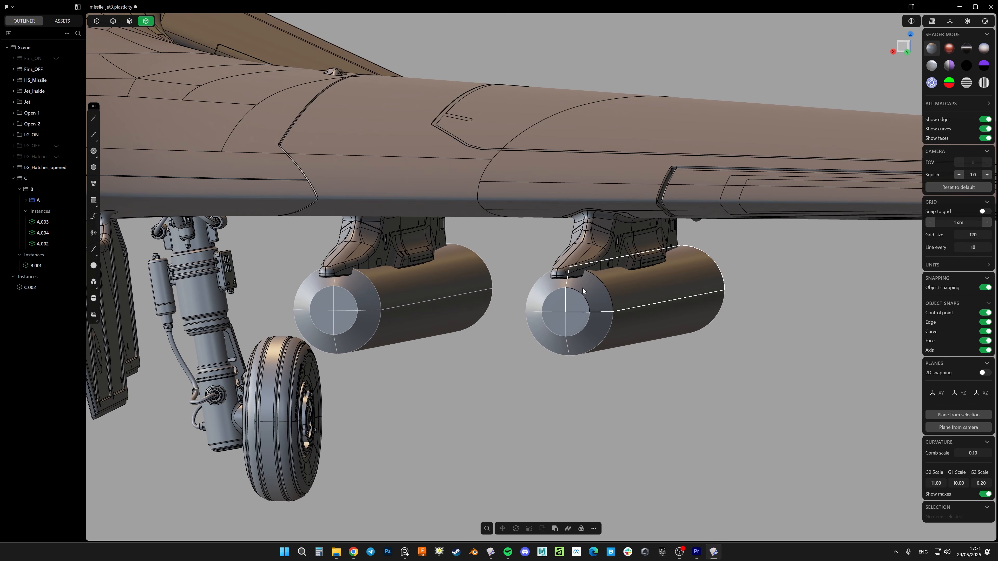
scroll(590, 289, down, 4)
middle_drag(667, 289, 565, 282)
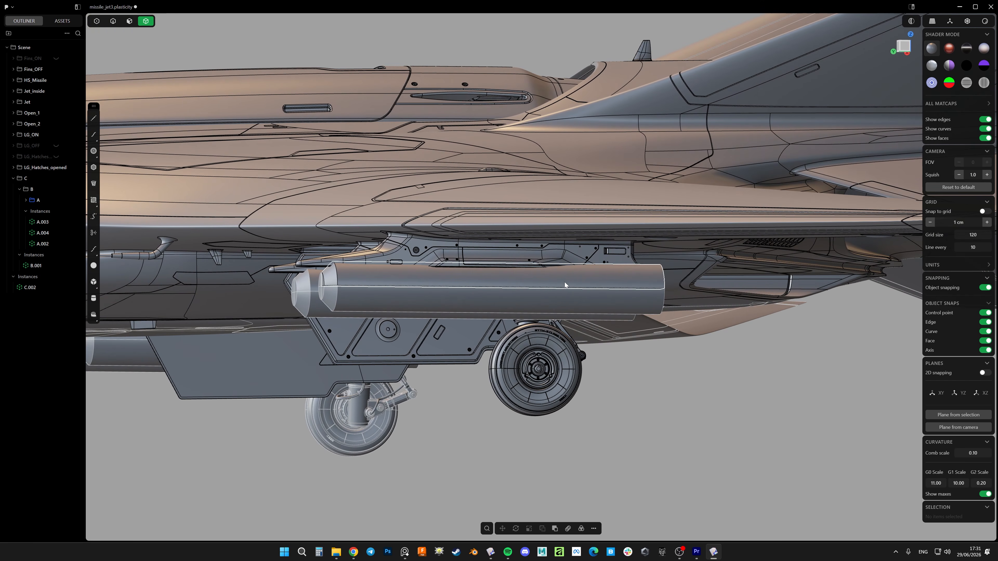
scroll(628, 275, up, 5)
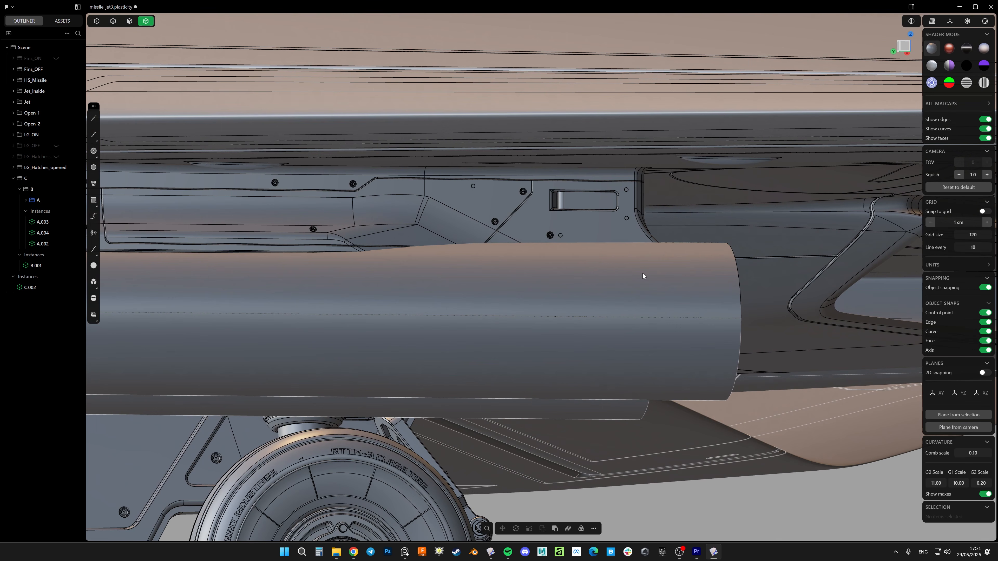
click(724, 267)
click(749, 170)
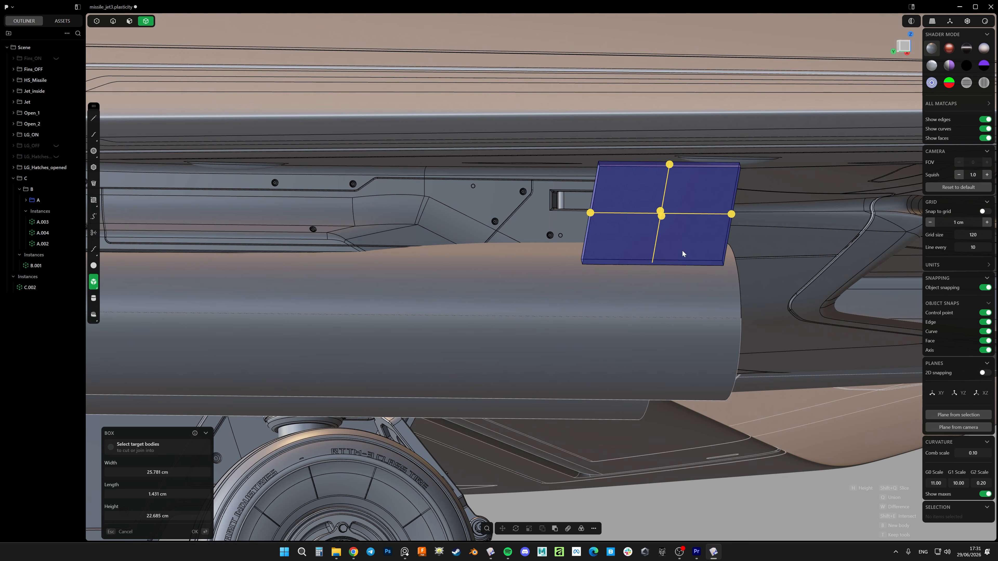
key(Return)
scroll(668, 255, down, 5)
middle_drag(666, 269, 624, 268)
scroll(731, 263, down, 6)
scroll(723, 274, up, 8)
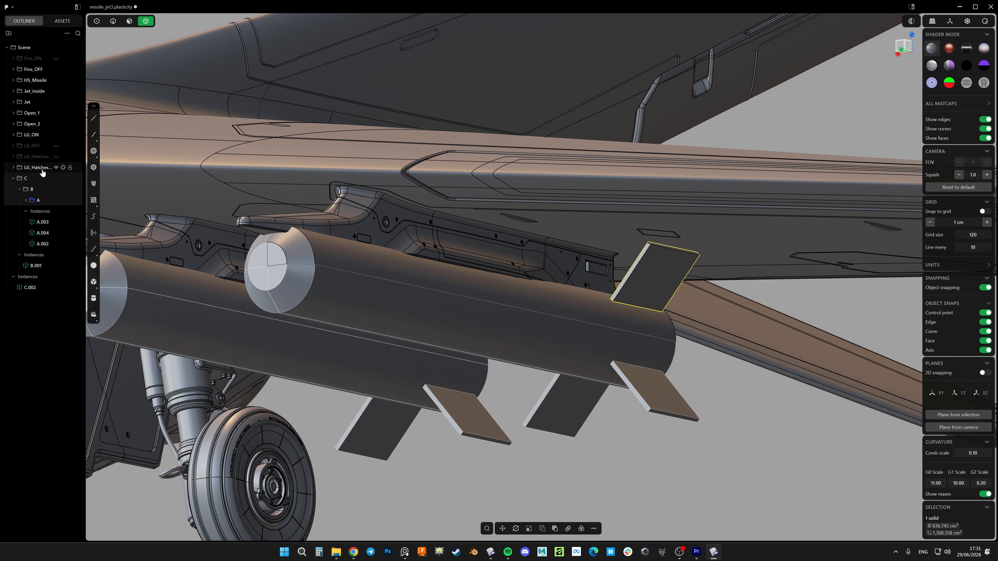
Reshape the box into a tapered fin with a leading edge that slopes back toward the tip
scroll(577, 300, down, 5)
scroll(612, 279, up, 8)
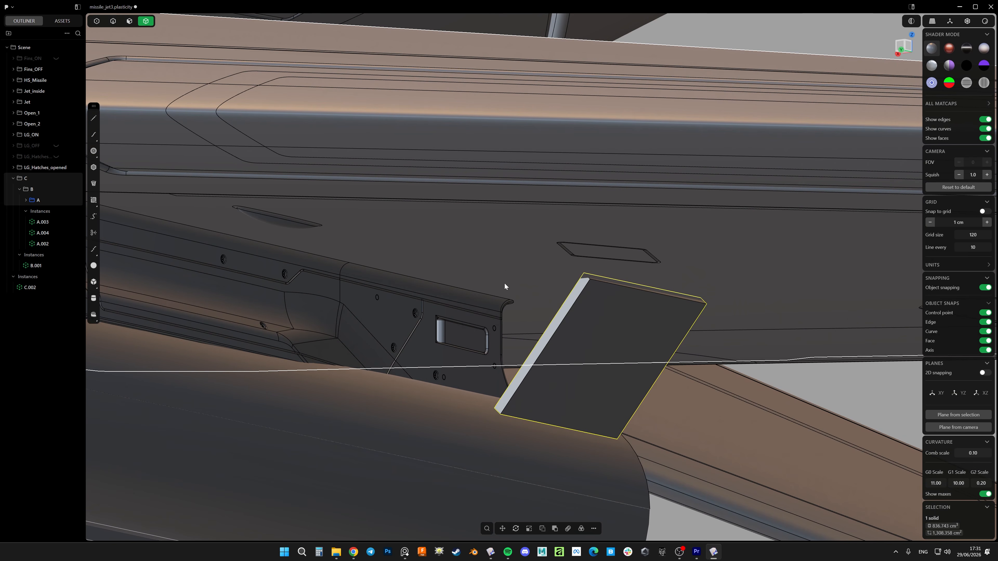
scroll(457, 247, down, 5)
scroll(630, 259, up, 8)
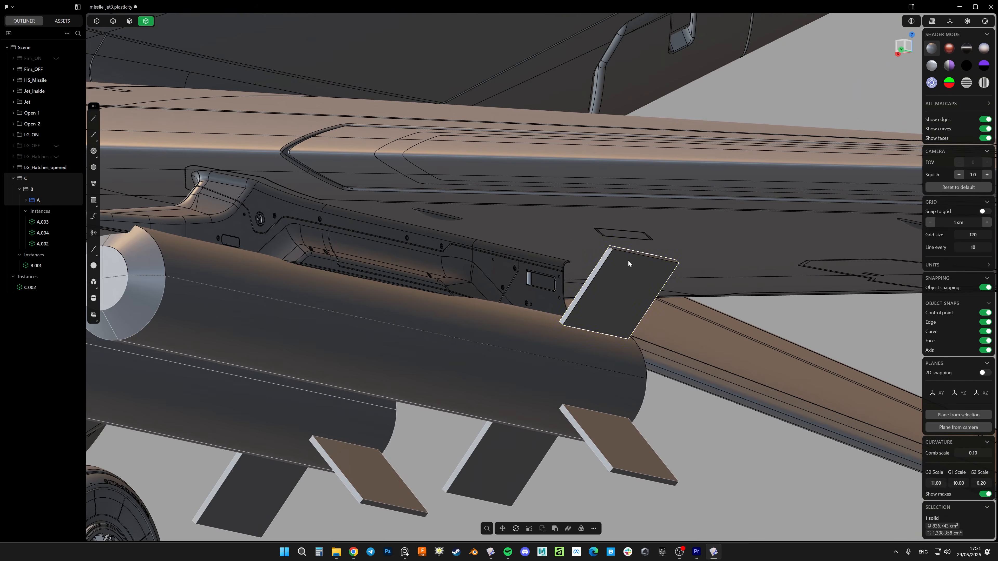
key(3)
click(612, 251)
drag(630, 221, 627, 380)
right_click(619, 239)
key(2)
click(573, 266)
scroll(630, 292, down, 8)
right_click(631, 292)
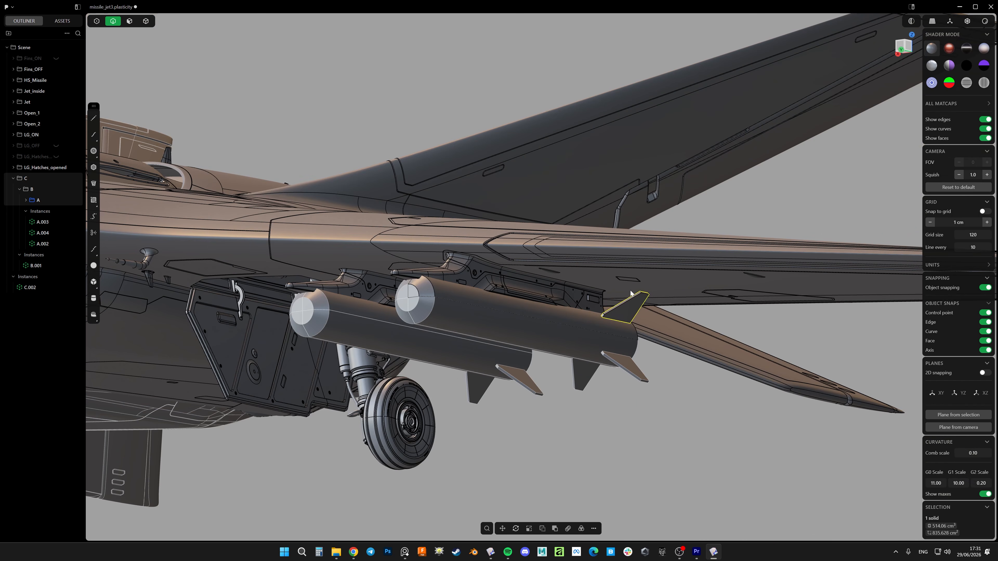
scroll(631, 291, down, 8)
middle_drag(585, 289, 731, 301)
click(731, 302)
scroll(640, 283, down, 6)
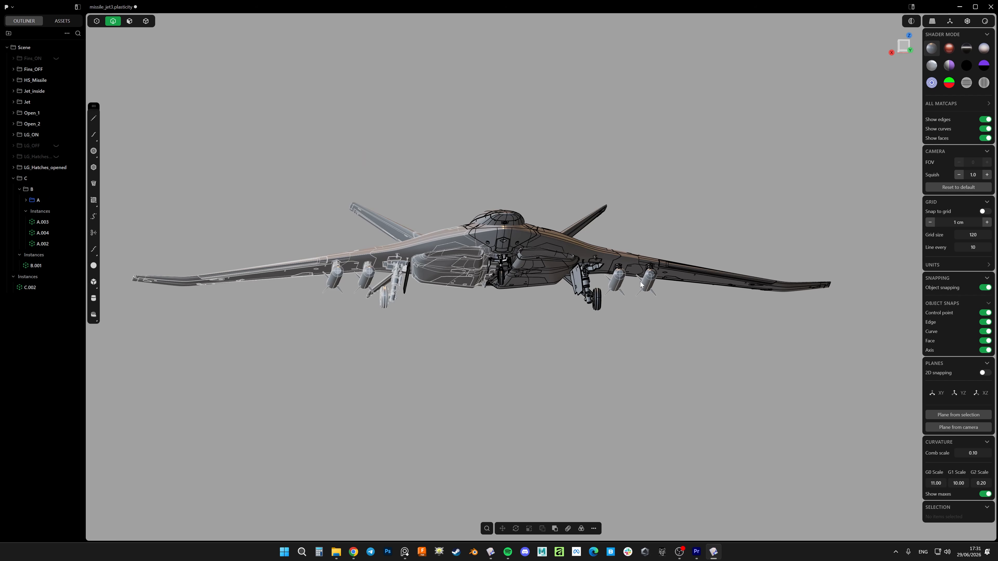
Isolate the original quarter solid of the outer missile under the wing
middle_drag(640, 282, 645, 257)
key(alt+shift+e)
scroll(599, 263, down, 3)
key(alt+shift+e)
scroll(649, 260, up, 10)
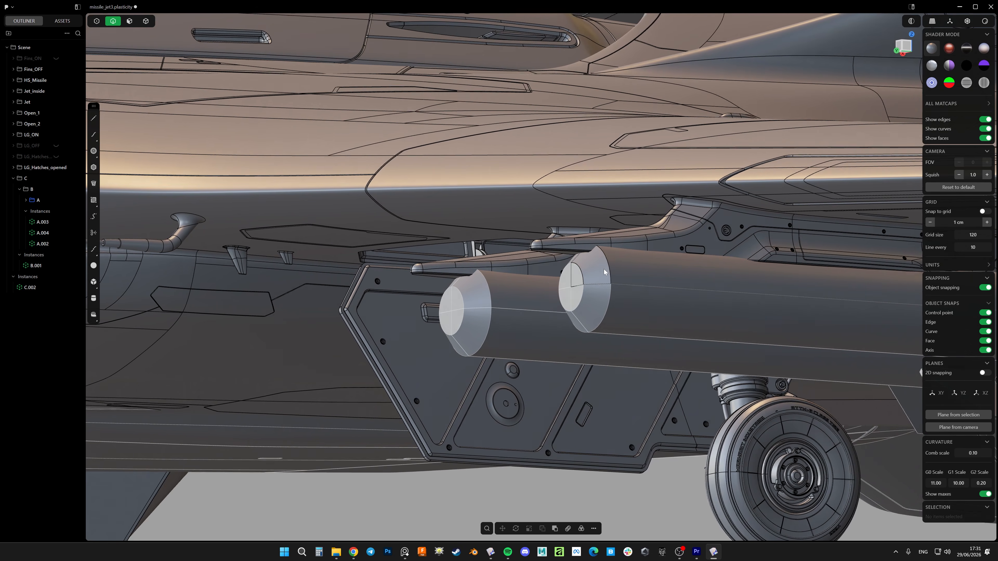
scroll(604, 269, down, 2)
key(4)
click(555, 252)
key(slash)
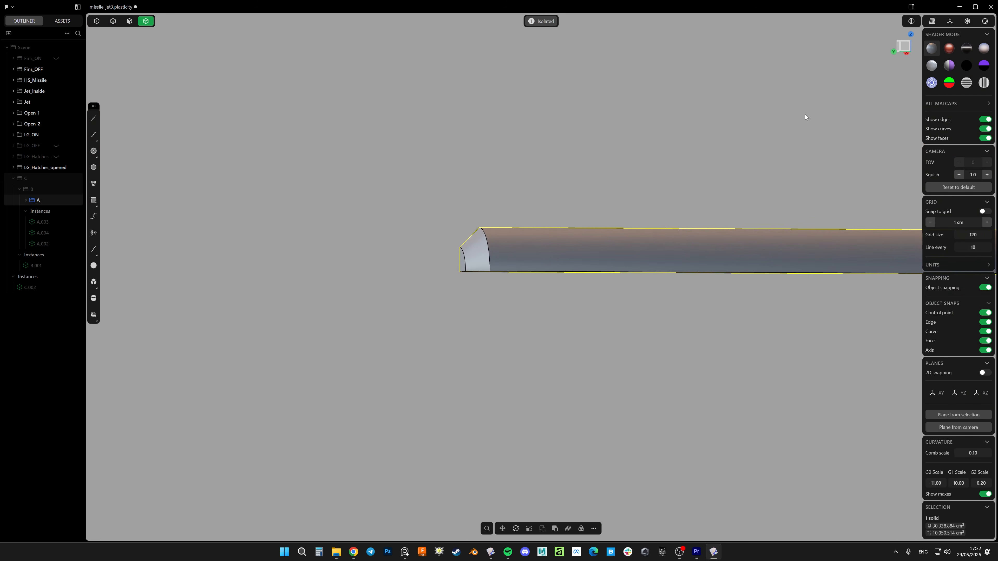
In the left view, draw two vertical lines crossing the quarter body behind its nose, the first about 47 cm long
click(903, 51)
key(l)
click(580, 341)
click(652, 178)
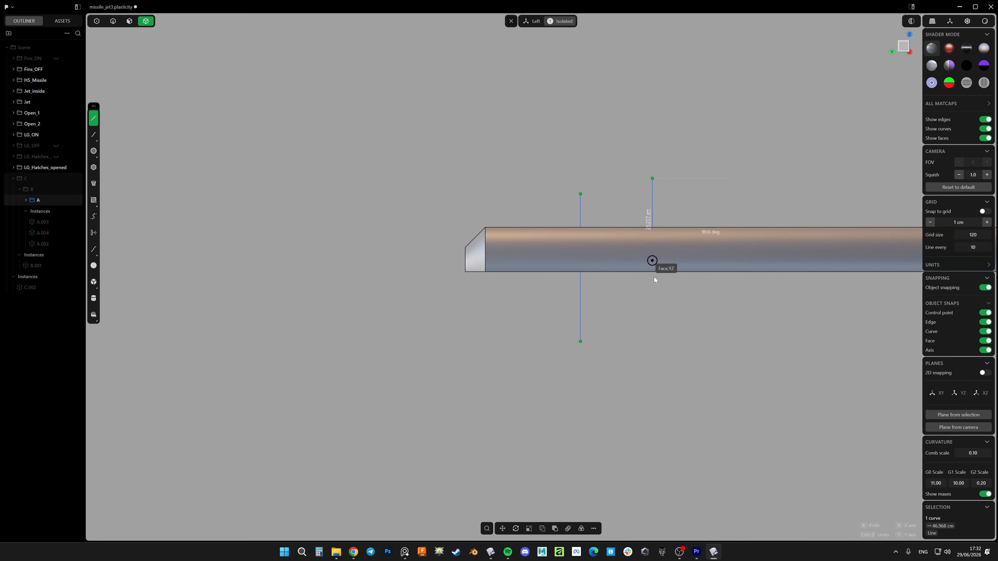
click(653, 331)
Cut the quarter body into three segments with the two vertical lines
click(683, 269)
key(c)
click(652, 200)
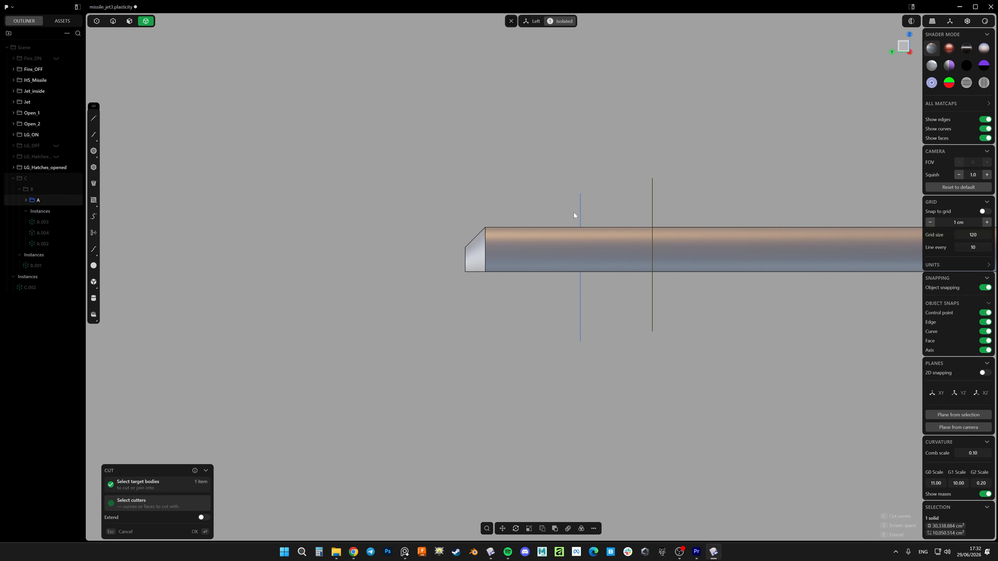
click(580, 211)
right_click(579, 211)
Delete the two cutting lines and bring the rest of the jet back out of isolation
key(2)
drag(719, 159, 541, 222)
key(x)
middle_drag(540, 222, 621, 243)
key(slash)
Push the middle segment's outer face inward to a radius of about 13 cm, forming a recessed band
key(3)
click(621, 243)
drag(637, 226, 635, 228)
right_click(633, 229)
scroll(559, 247, up, 5)
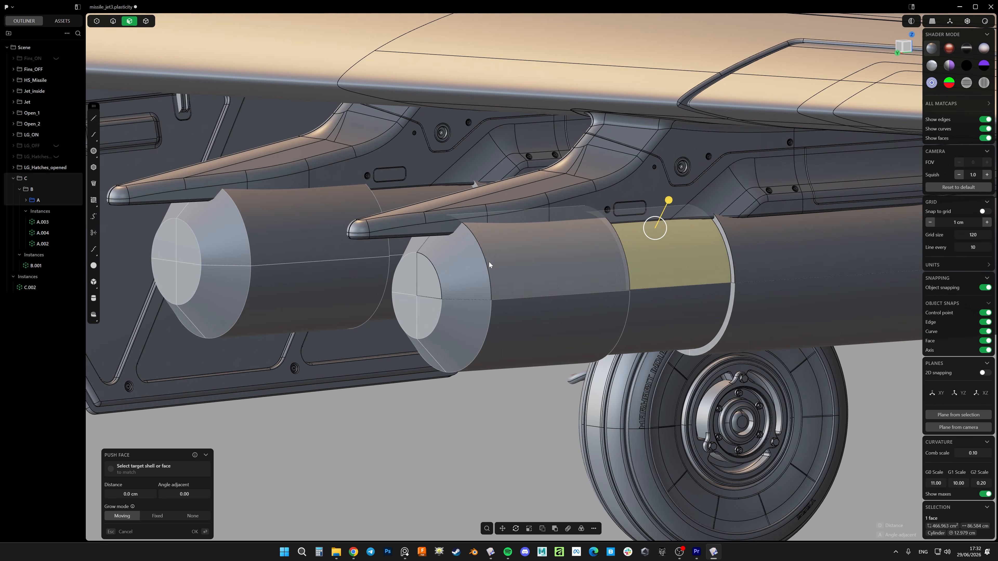
Chamfer the rear edge of the missile's nose cone by about 13.4 cm
click(470, 266)
middle_drag(470, 265, 484, 247)
key(2)
click(480, 246)
key(c)
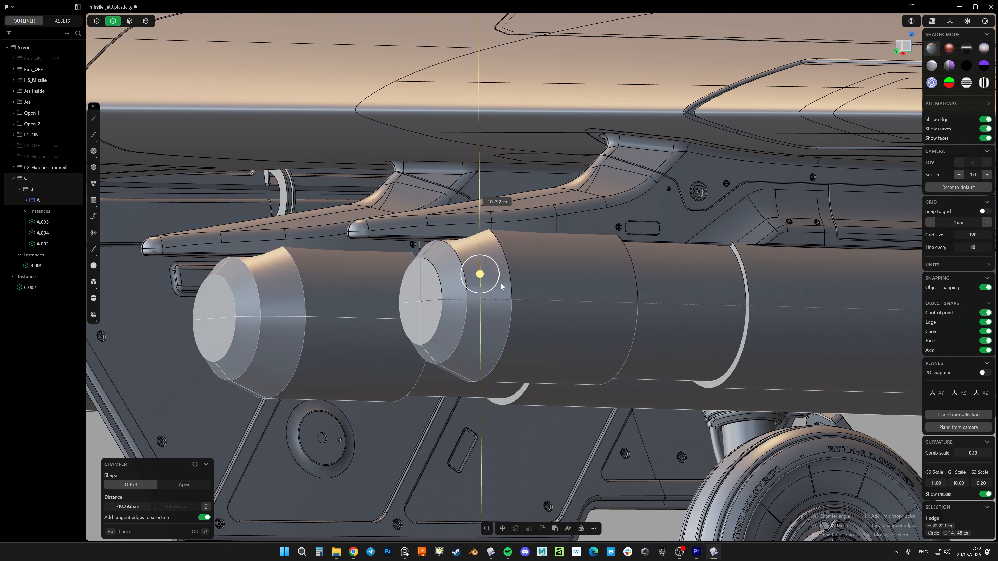
click(507, 292)
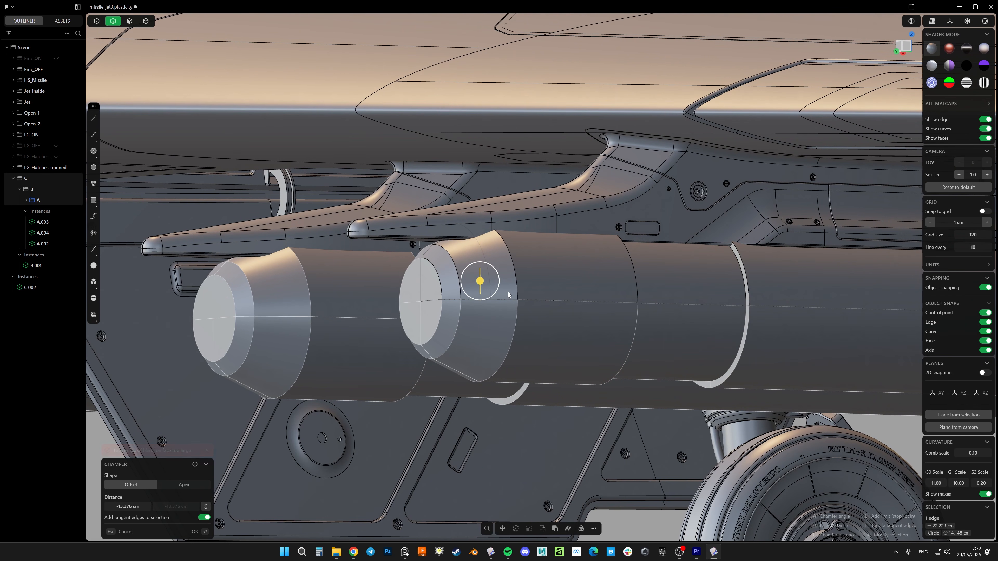
right_click(508, 291)
scroll(528, 257, down, 6)
key(Escape)
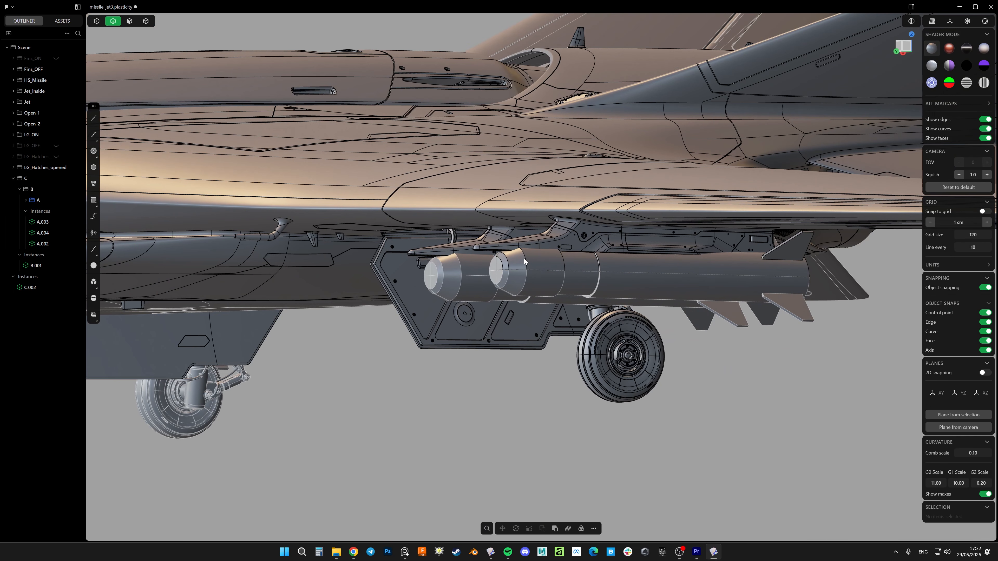
Fillet the edge where the chamfered nose meets the front segment to round the nose profile
click(526, 257)
key(b)
click(495, 172)
right_click(496, 175)
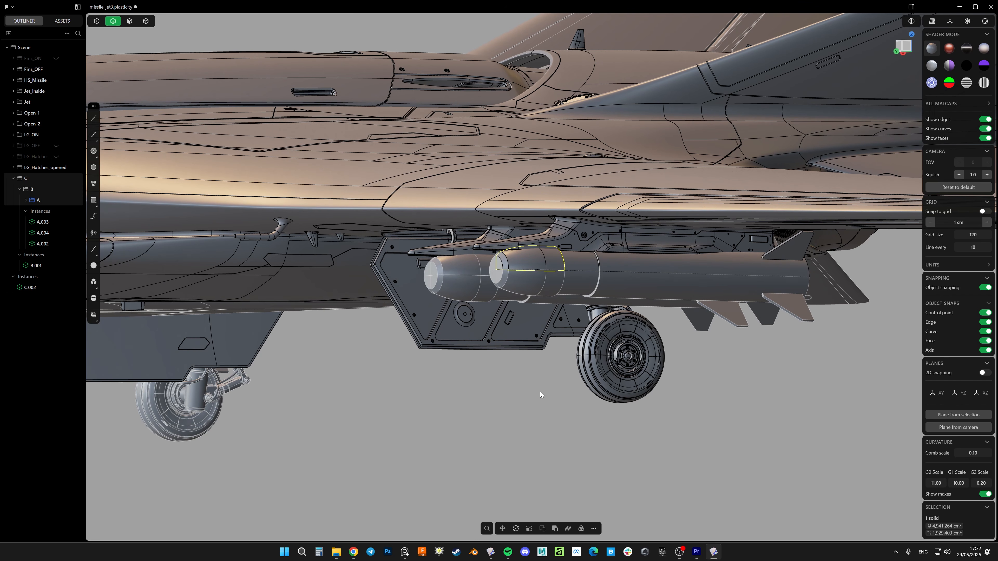
click(540, 391)
Examine the missile pair under the wing from several angles, including the fully detailed version's mirrored quarters
key(alt+e)
middle_drag(556, 232, 556, 253)
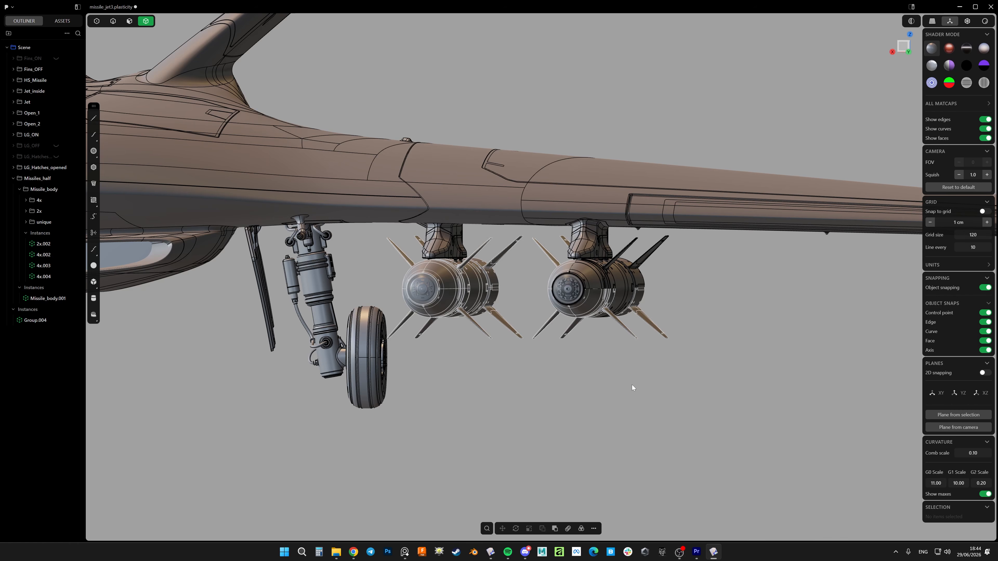
middle_drag(631, 384, 577, 351)
middle_drag(537, 401, 605, 291)
scroll(605, 291, up, 4)
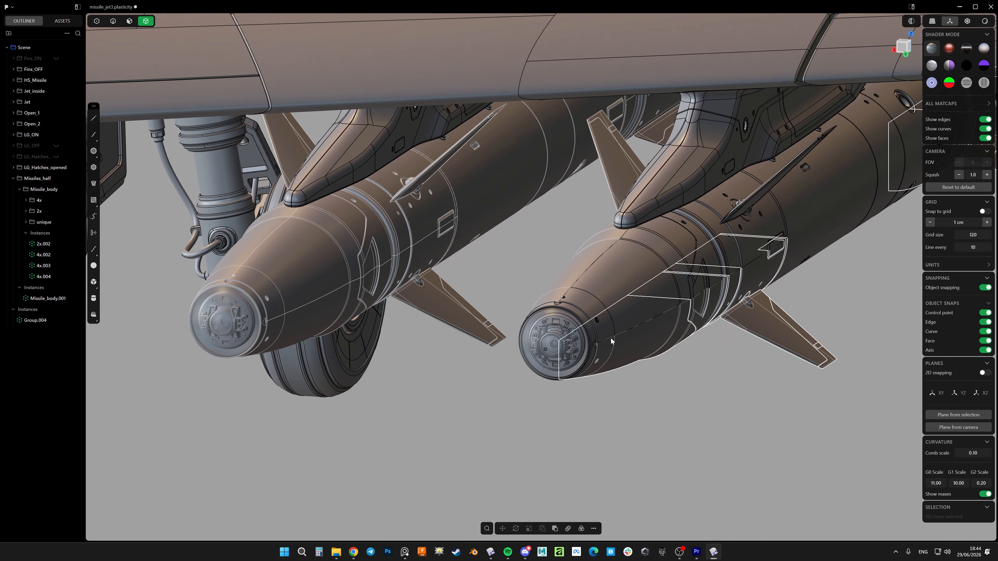
middle_drag(611, 338, 539, 289)
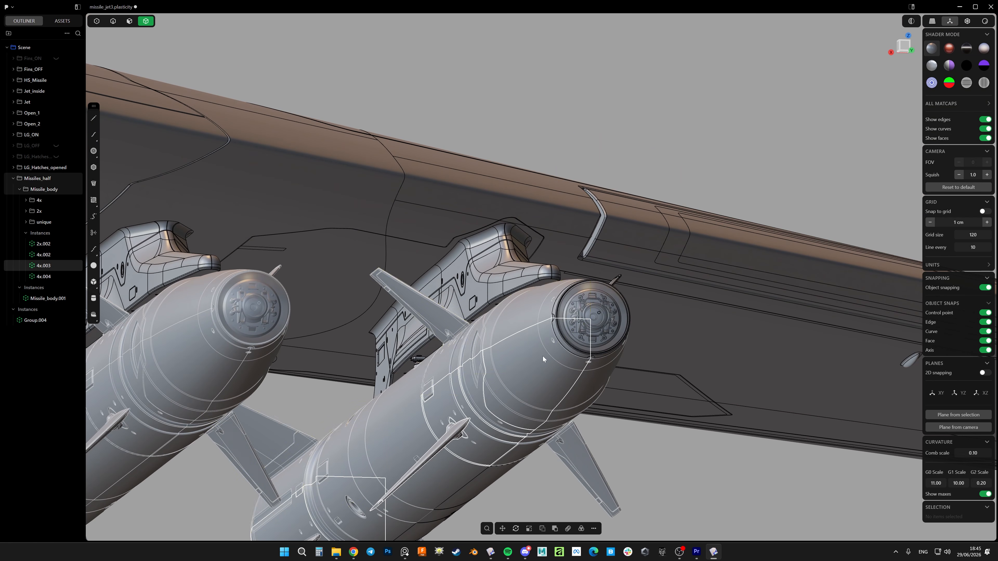
middle_drag(543, 357, 492, 381)
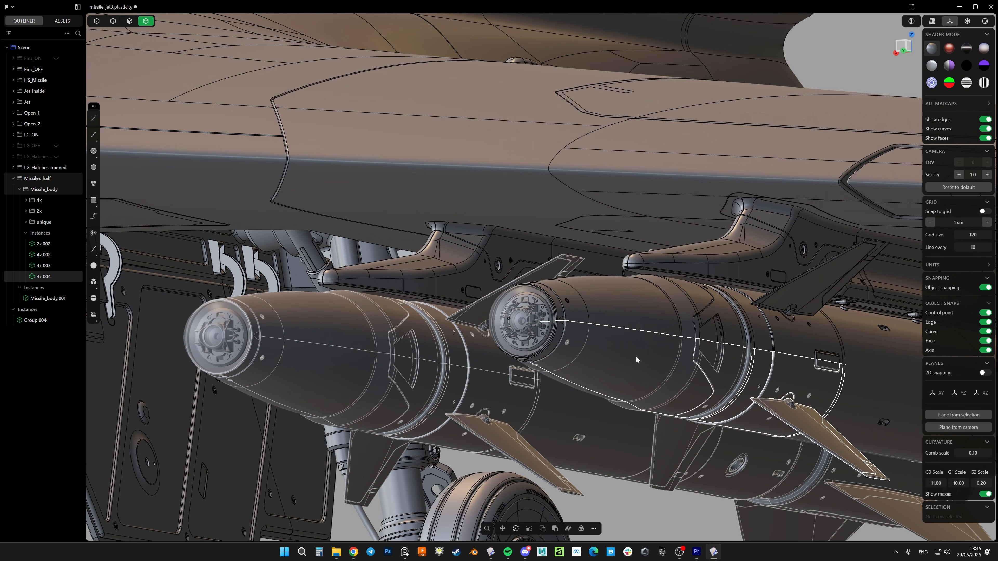
middle_drag(636, 356, 803, 342)
middle_drag(788, 408, 544, 381)
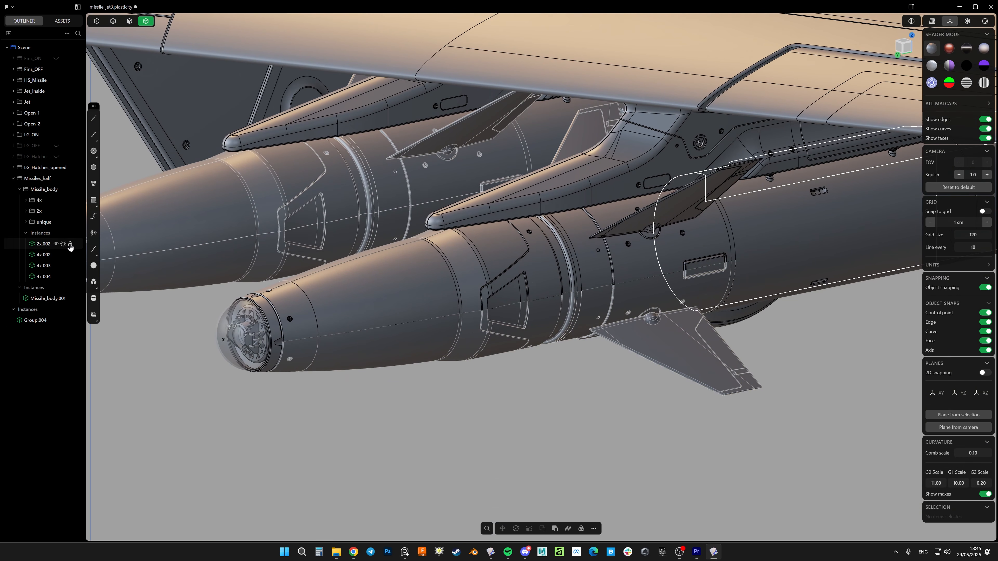
Lock the instances 2x.002, 4x.002, 4x.003 and 4x.004 inside Missile_body
click(70, 244)
click(69, 255)
click(70, 266)
click(70, 277)
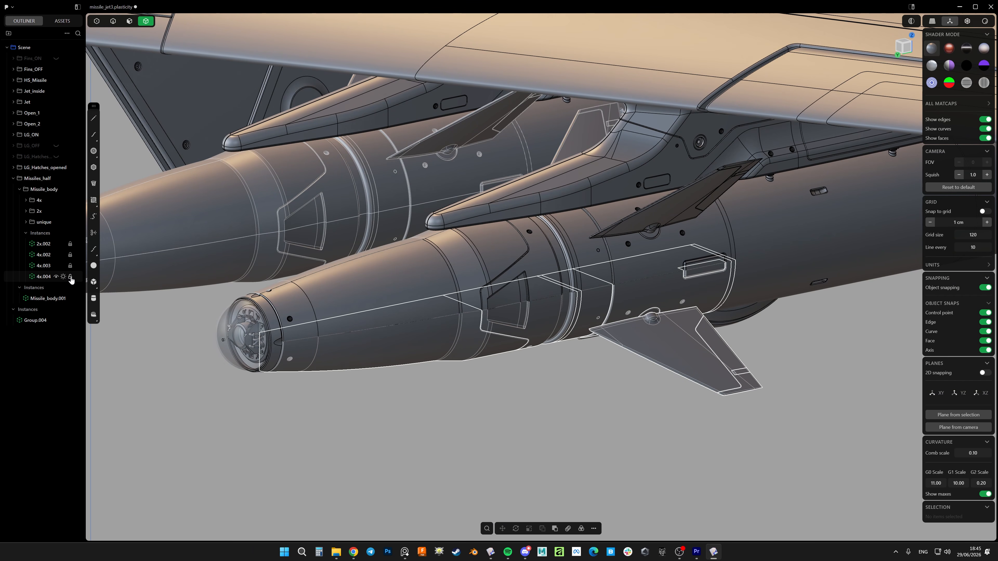
middle_drag(417, 397, 418, 331)
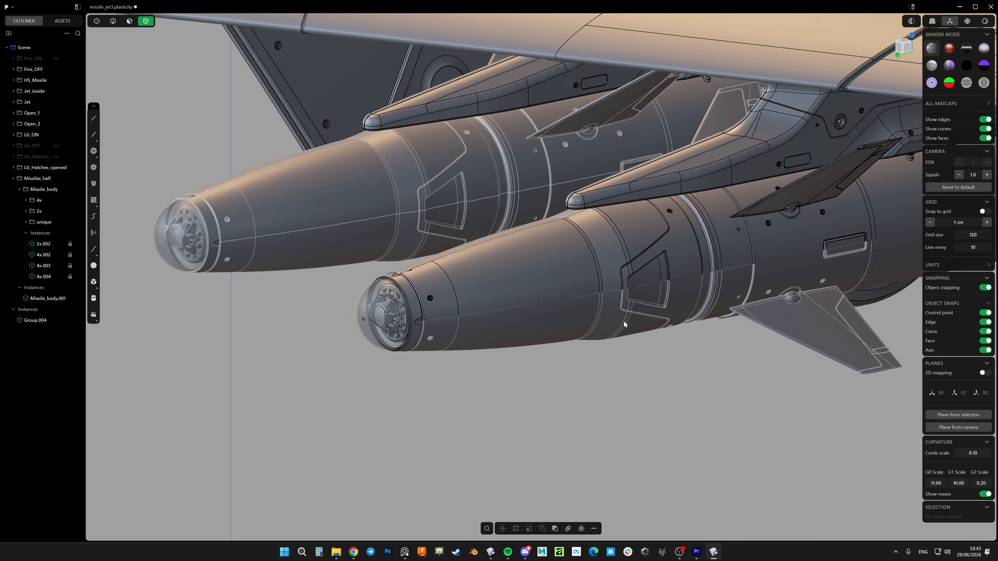
Check which solids of the outer missile can be selected with its instances locked, and review the whole jet
scroll(625, 324, up, 4)
middle_drag(621, 324, 619, 294)
click(642, 297)
scroll(606, 303, down, 2)
scroll(605, 303, down, 4)
click(763, 378)
shift+middle_drag(763, 379, 580, 271)
scroll(520, 325, up, 4)
scroll(608, 287, down, 3)
shift+middle_drag(791, 214, 567, 297)
click(613, 309)
scroll(514, 289, down, 5)
shift+middle_drag(513, 321, 618, 317)
scroll(556, 310, up, 5)
click(556, 311)
scroll(555, 311, down, 4)
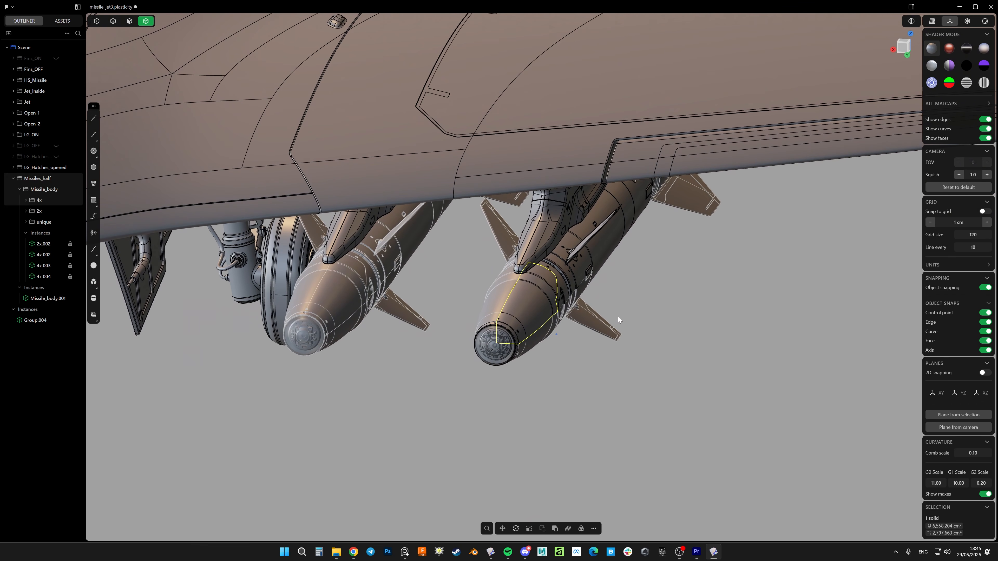
scroll(620, 313, down, 8)
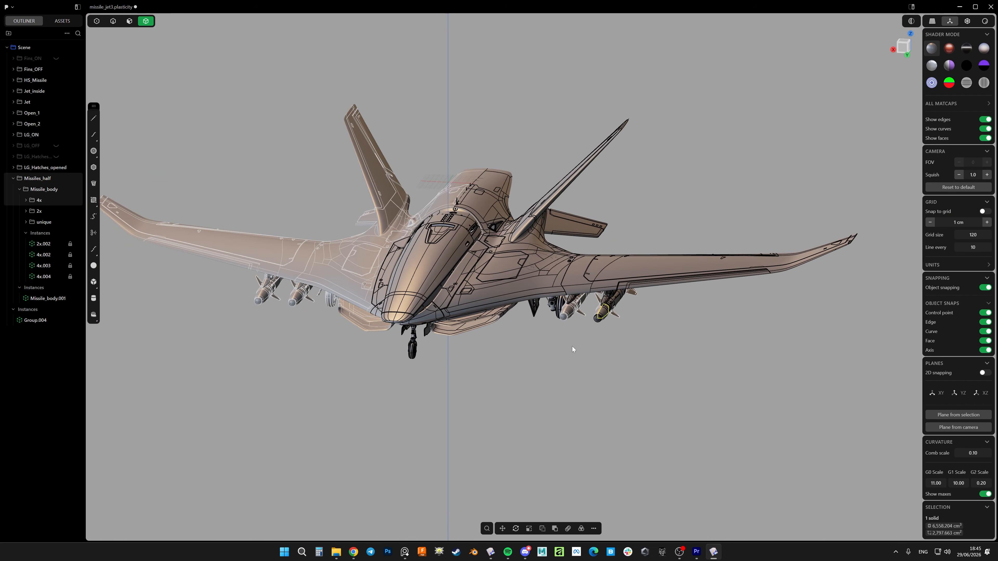
shift+middle_drag(573, 346, 607, 336)
click(634, 339)
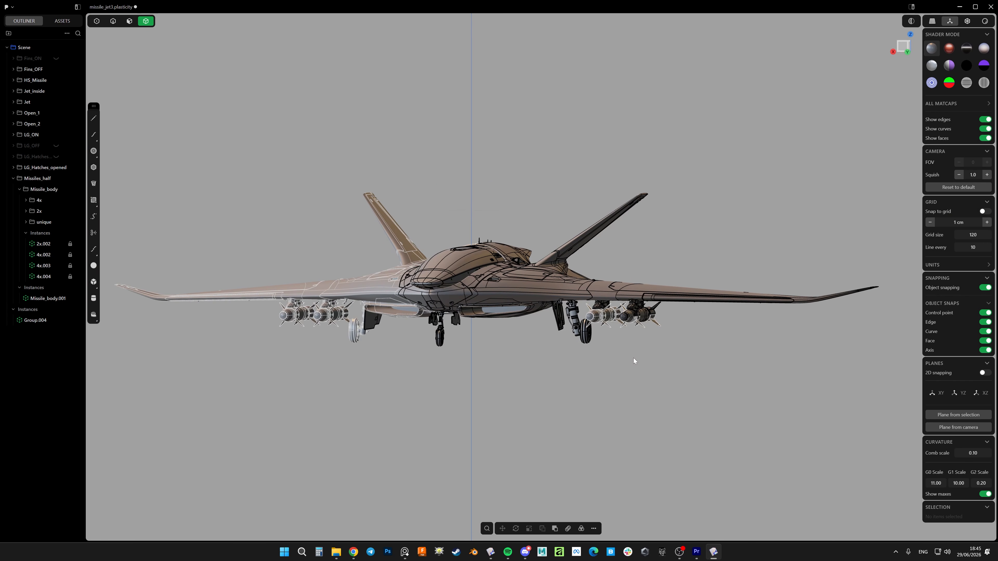
Mark a screen capture of the jet with two green arrows between the outer missile and the space below, then discard it
key(Print)
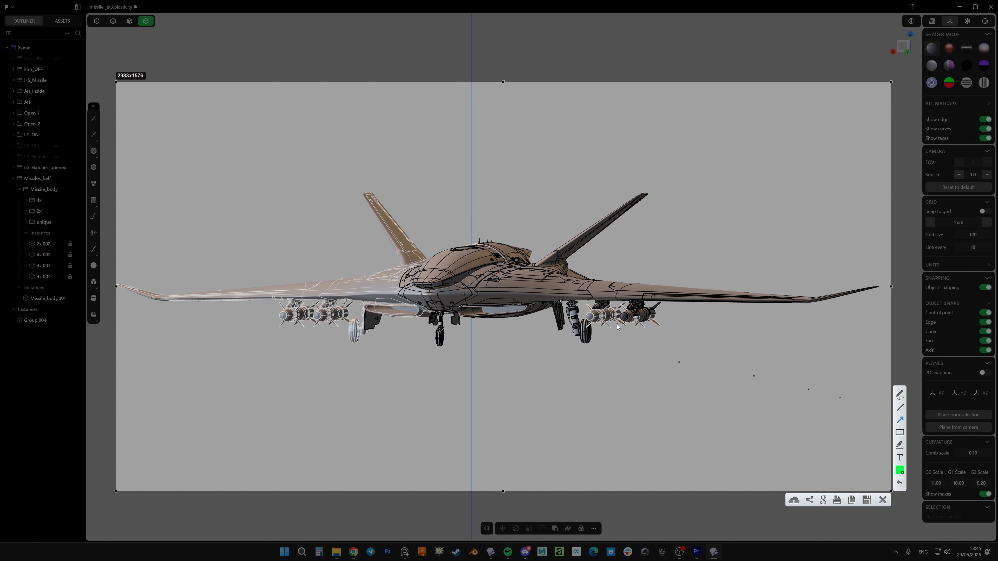
drag(629, 318, 591, 404)
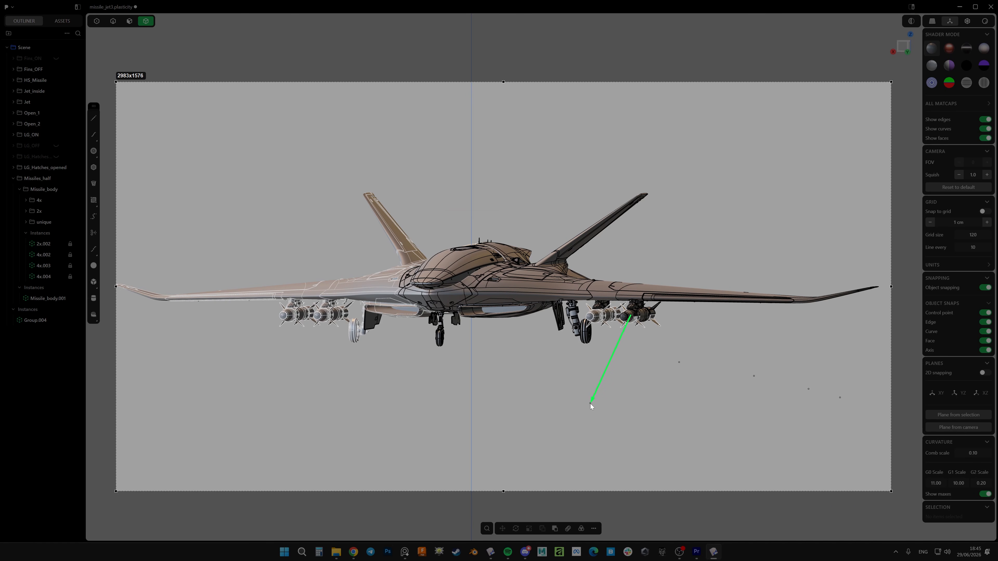
drag(589, 444, 590, 441)
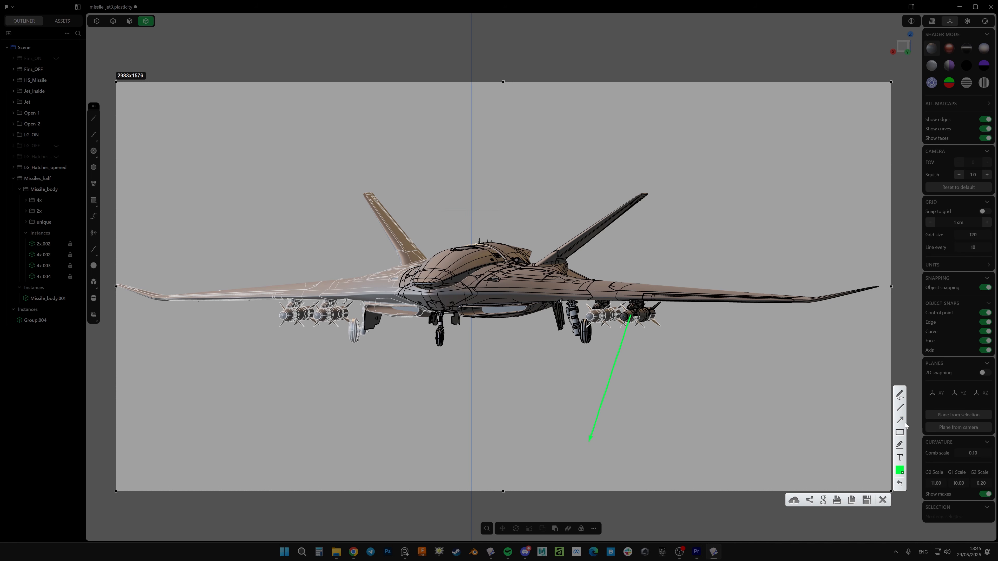
drag(628, 434, 637, 318)
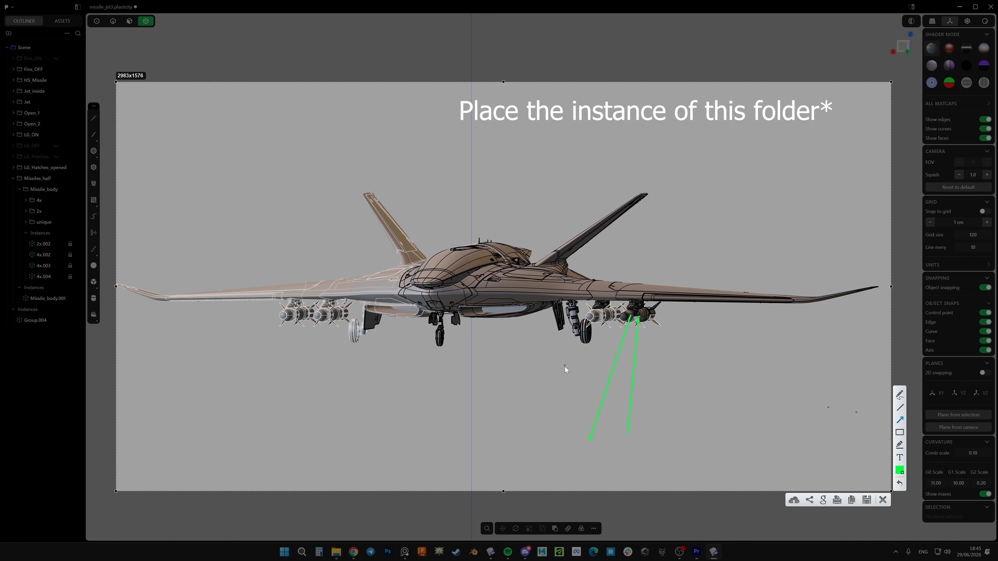
click(883, 500)
Move the inner missile instance Missile_body.001 off its pylon and rotate it so it tilts beside the landing gear
scroll(629, 335, up, 5)
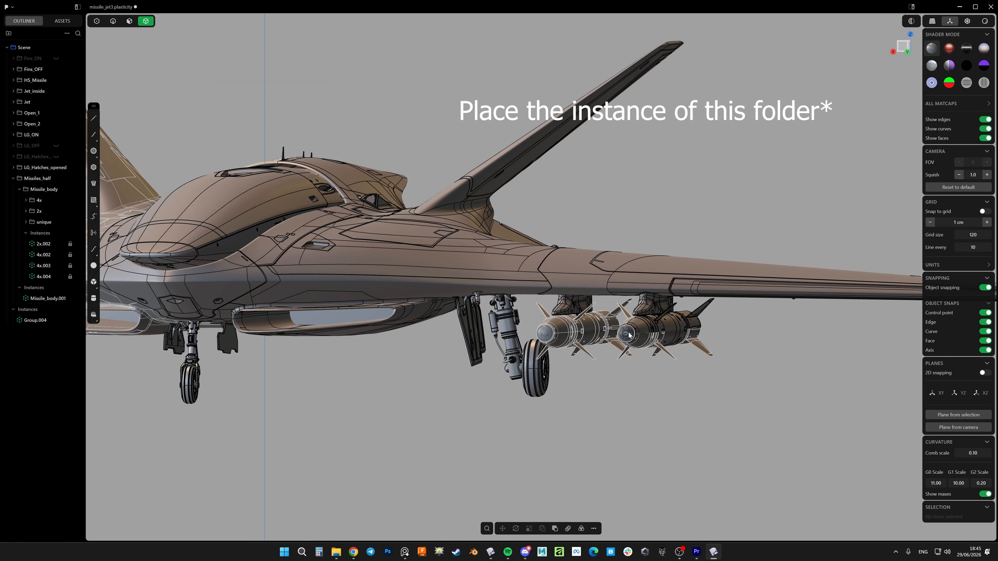
middle_drag(629, 334, 542, 344)
scroll(644, 313, up, 2)
scroll(561, 310, down, 3)
scroll(525, 335, up, 3)
click(526, 335)
key(g)
drag(534, 279, 514, 305)
key(r)
right_click(514, 304)
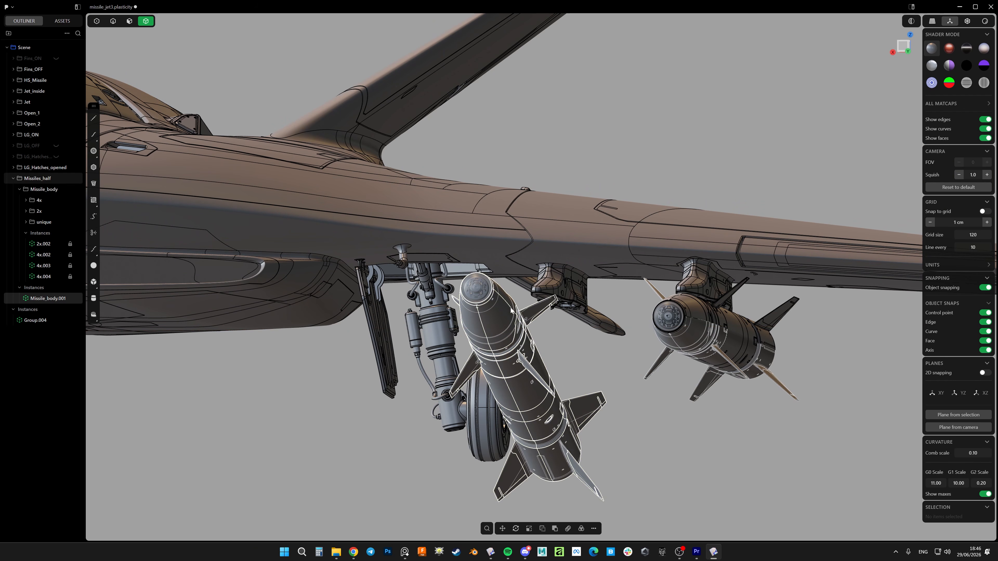
scroll(511, 306, down, 5)
click(601, 382)
Try moving the 4x quarter's solids sideways away from the outer missile's axis
scroll(609, 318, up, 5)
mouse_move(608, 316)
middle_down()
mouse_move(608, 286)
mouse_move(601, 306)
middle_up()
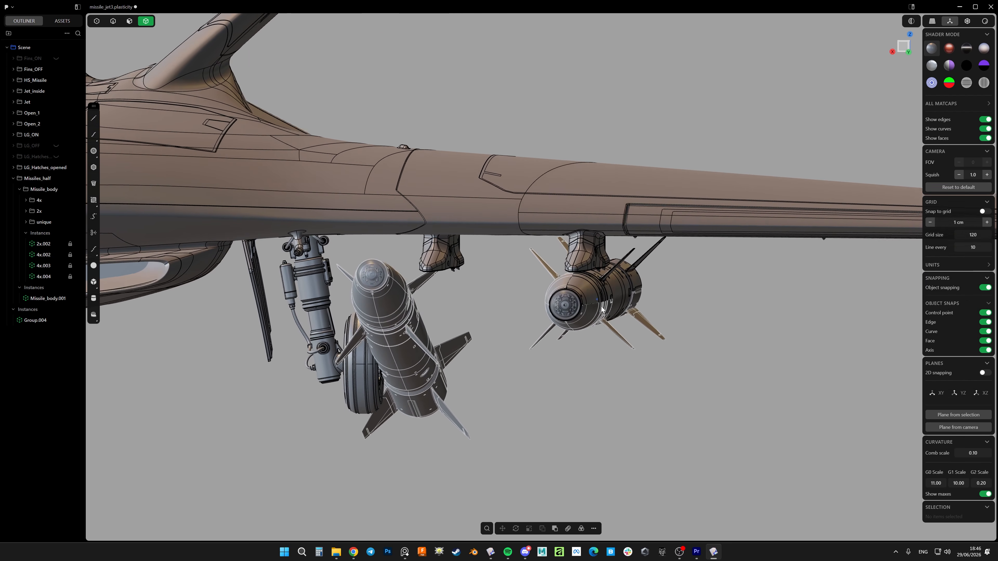
scroll(618, 288, up, 3)
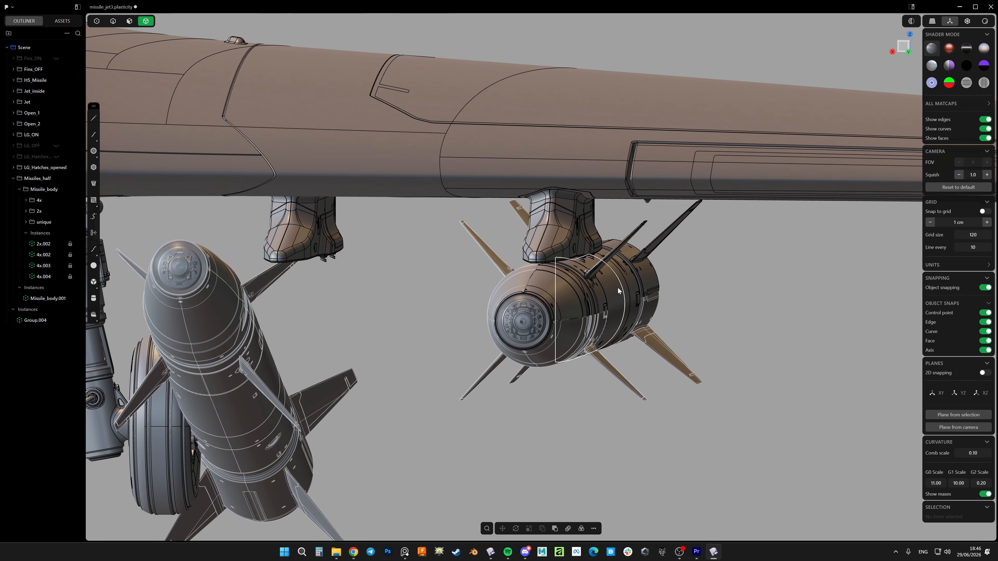
click(572, 299)
key(g)
middle_drag(572, 299, 618, 306)
middle_drag(608, 315, 608, 286)
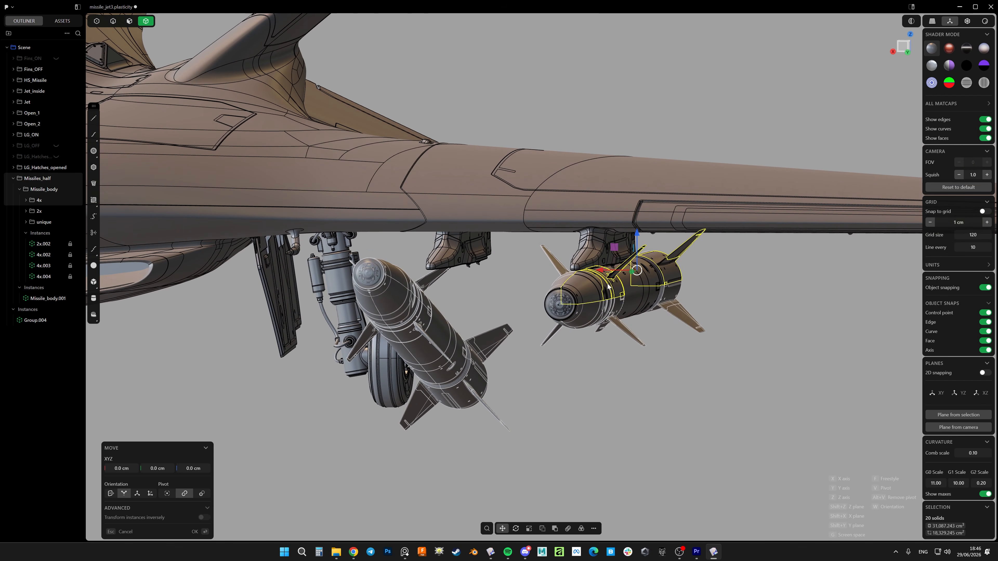
drag(598, 271, 640, 275)
key(Return)
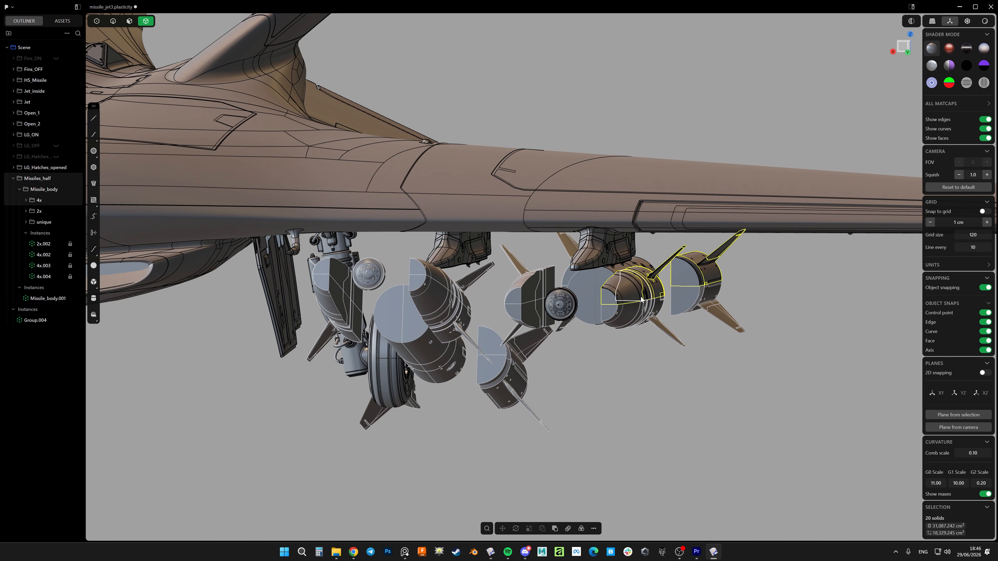
Examine the outer missile's nose and the tilted inner instance, comparing how they sit under both wings
scroll(629, 336, up, 10)
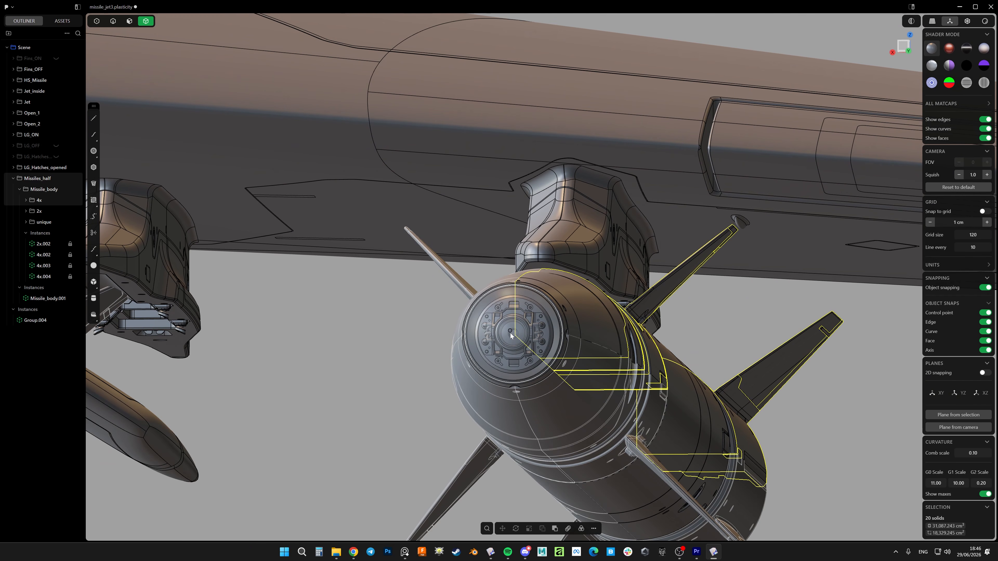
scroll(510, 331, down, 8)
click(567, 413)
scroll(576, 322, down, 6)
shift+middle_drag(576, 323, 635, 245)
scroll(635, 243, down, 4)
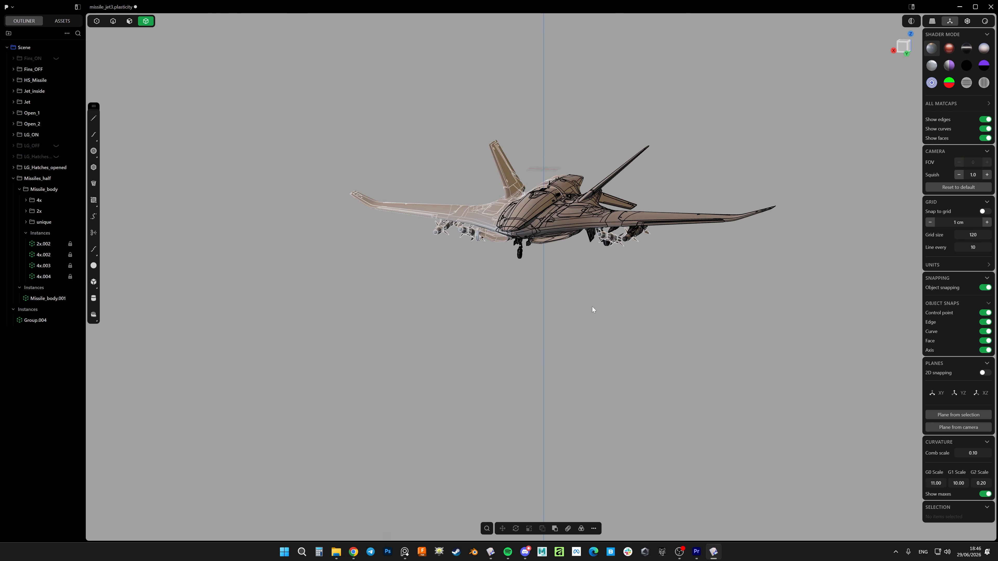
scroll(573, 281, up, 5)
scroll(576, 247, up, 5)
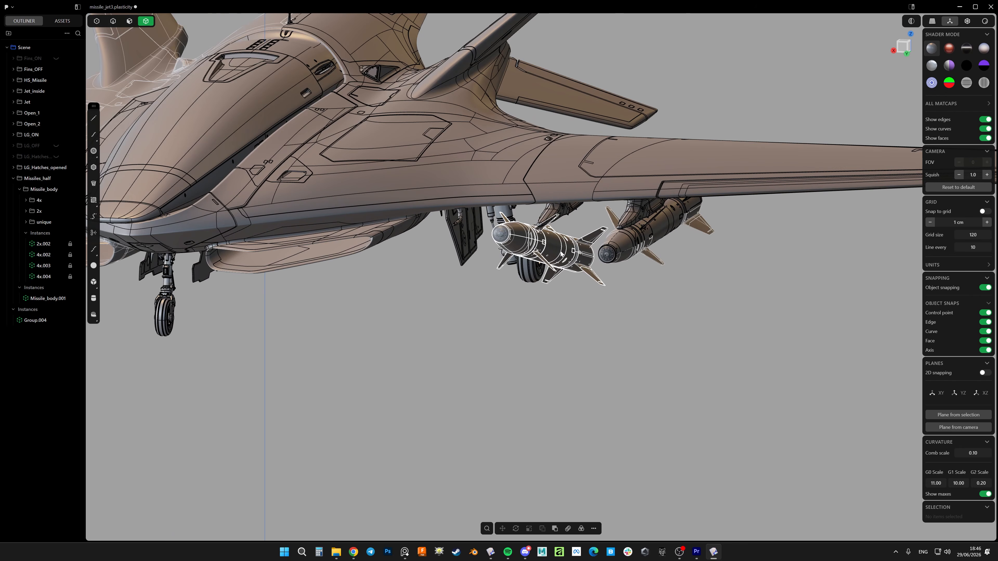
middle_drag(560, 252, 568, 209)
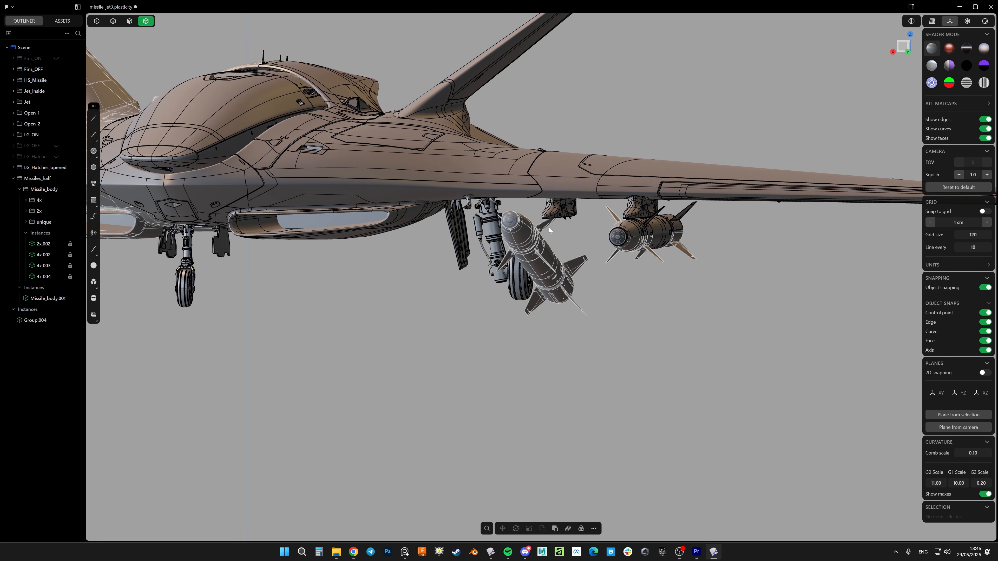
shift+middle_drag(634, 241, 597, 247)
scroll(617, 252, down, 4)
key(shift+z)
key(shift+z)
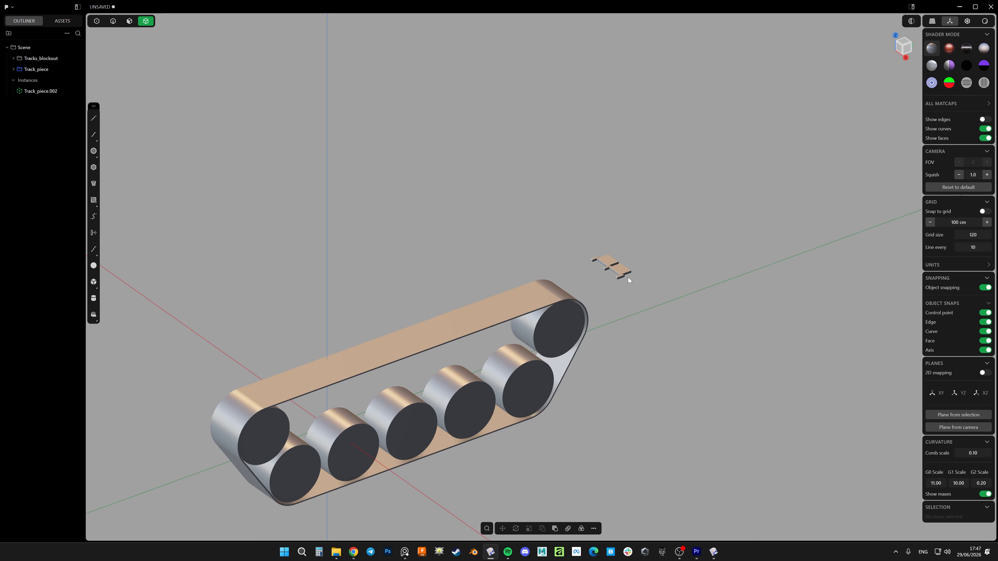
Turn on edge display in the tank-track scene and inspect the two adjoining track pieces
middle_drag(627, 277, 603, 309)
scroll(614, 269, up, 5)
key(shift+z)
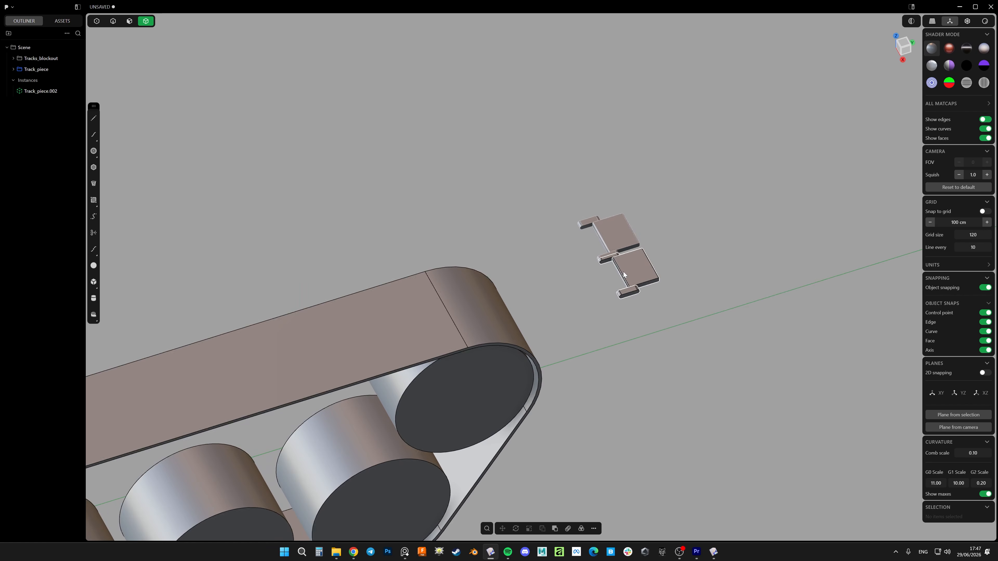
scroll(608, 309, down, 5)
scroll(628, 304, up, 8)
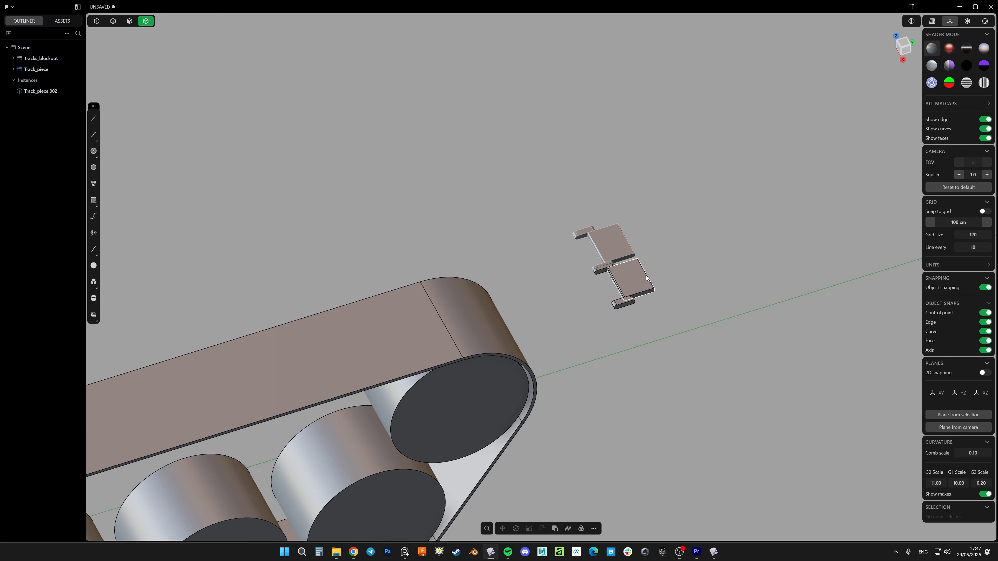
Group the original track piece together with its instance and rename the group T1
middle_drag(617, 290, 531, 306)
scroll(618, 272, down, 5)
scroll(646, 257, up, 7)
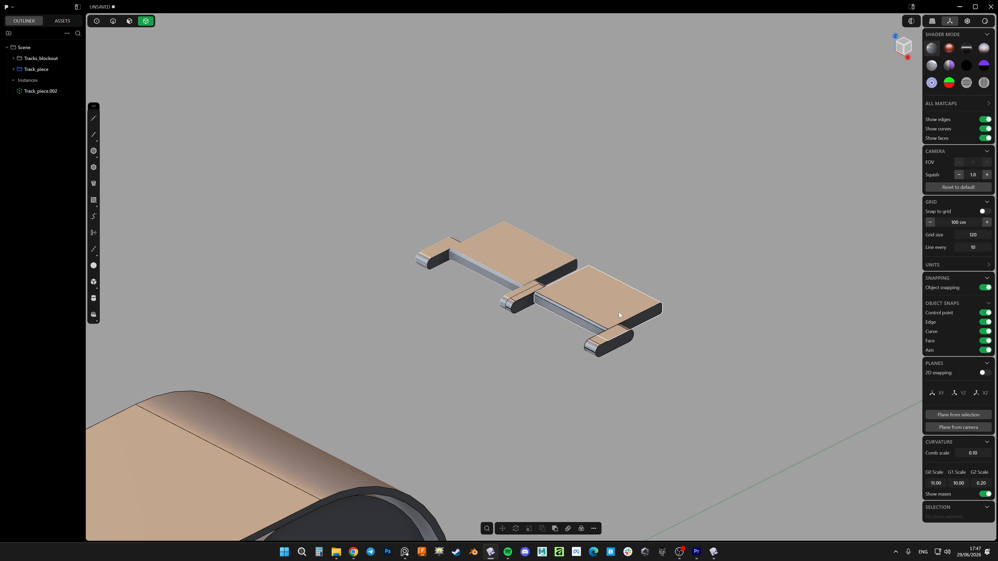
mouse_move(537, 257)
middle_down()
mouse_move(558, 276)
mouse_move(540, 266)
middle_up()
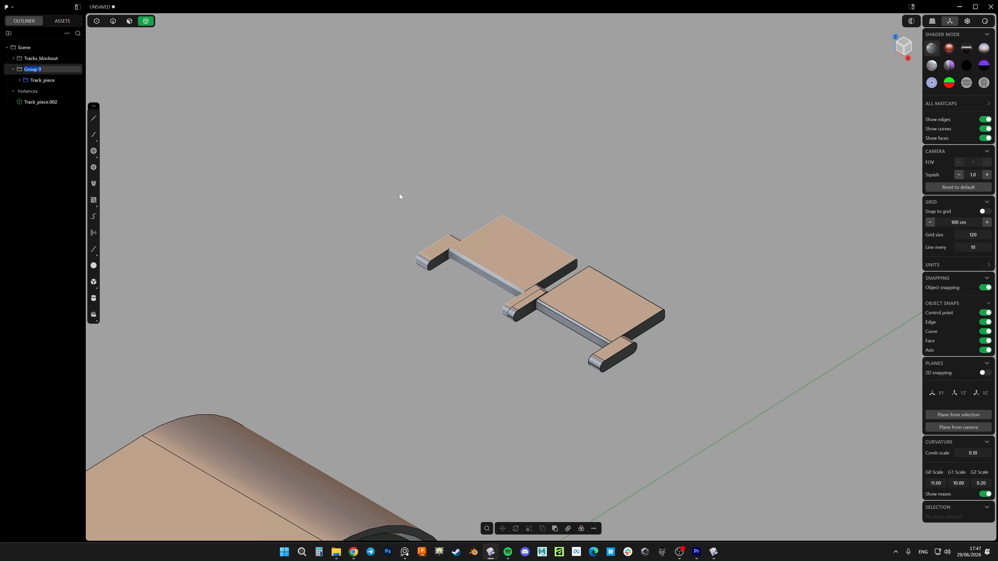
drag(33, 71, 30, 72)
click(29, 72)
scroll(496, 283, down, 5)
shift+middle_drag(501, 294, 531, 275)
Create an instance of group T1 and move it toward the track band's end wheel
click(34, 70)
key(f)
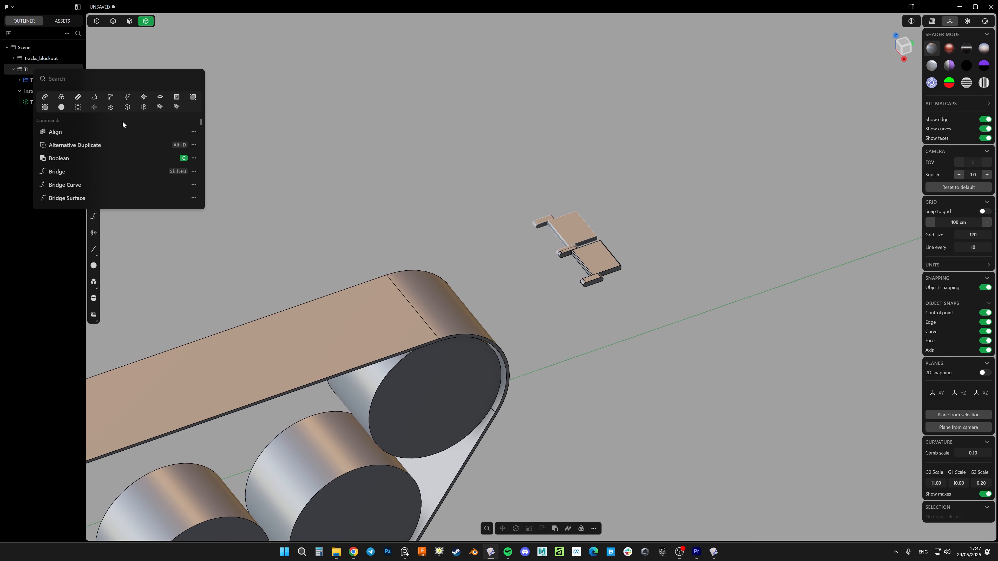
click(128, 107)
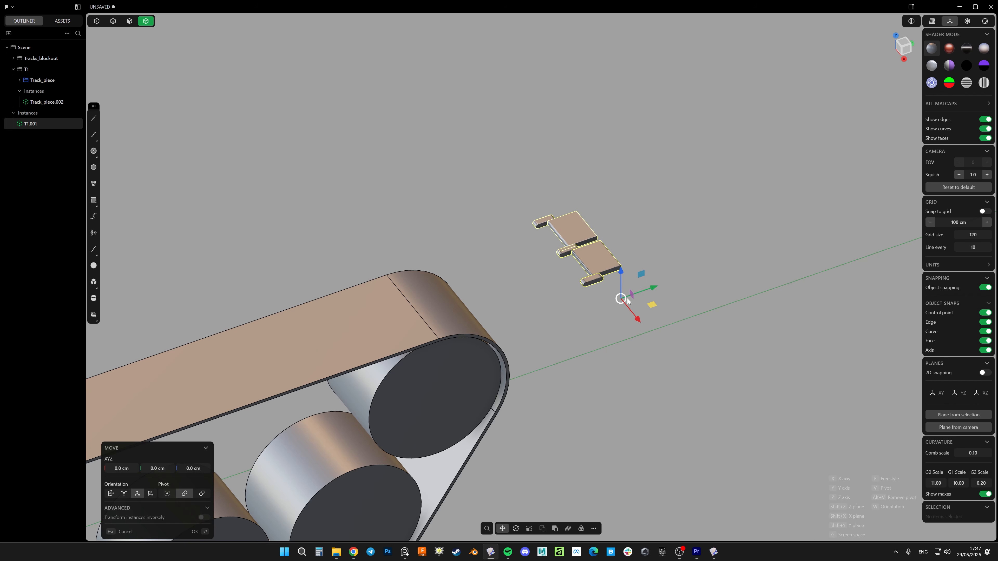
drag(653, 289, 557, 323)
right_click(556, 321)
scroll(545, 305, down, 5)
scroll(544, 305, up, 9)
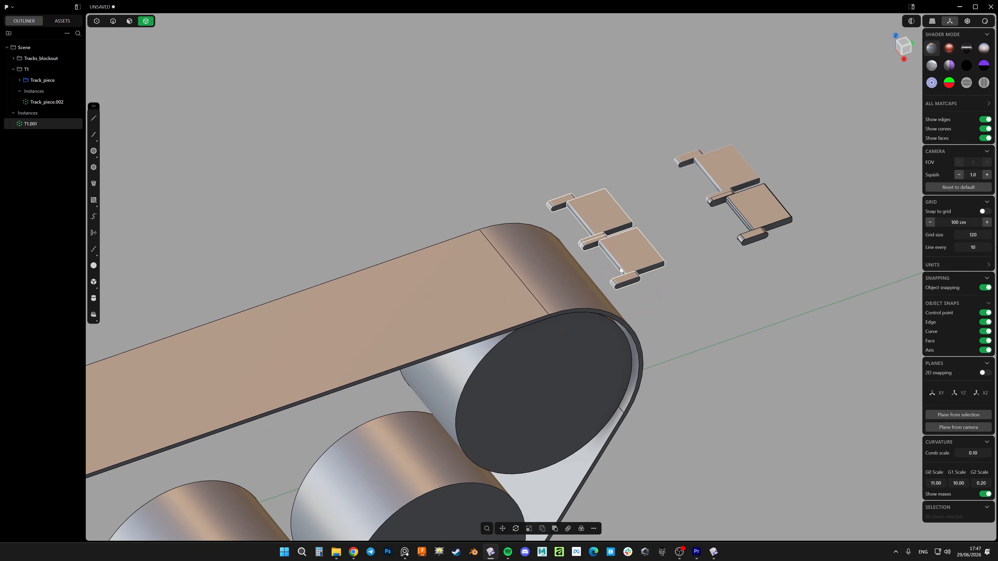
Move the T1.001 instance onto the band's upper run just before the end wheel's curve
key(g)
key(v)
click(640, 250)
scroll(639, 249, down, 5)
middle_drag(639, 249, 614, 236)
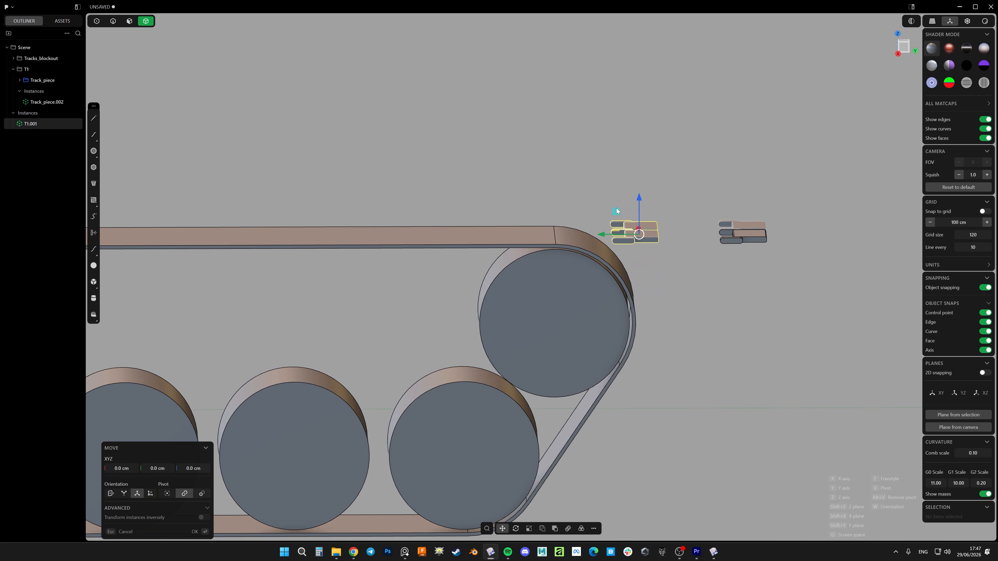
drag(618, 214, 469, 216)
right_click(469, 215)
shift+middle_drag(527, 237, 639, 247)
scroll(640, 247, up, 6)
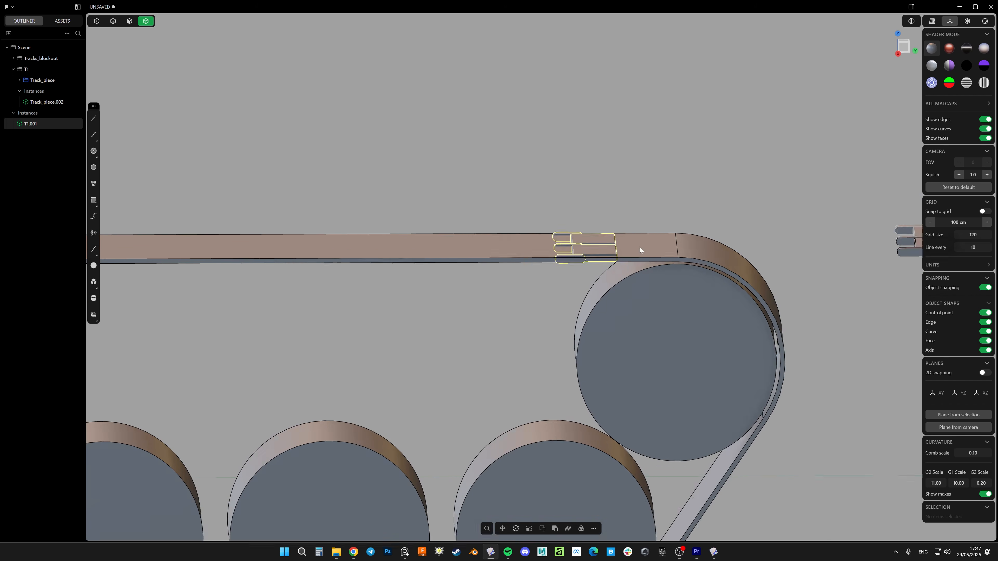
Place a custom pivot on the T1.001 instance and move it so it straddles the band's outer surface
click(901, 47)
scroll(637, 225, up, 6)
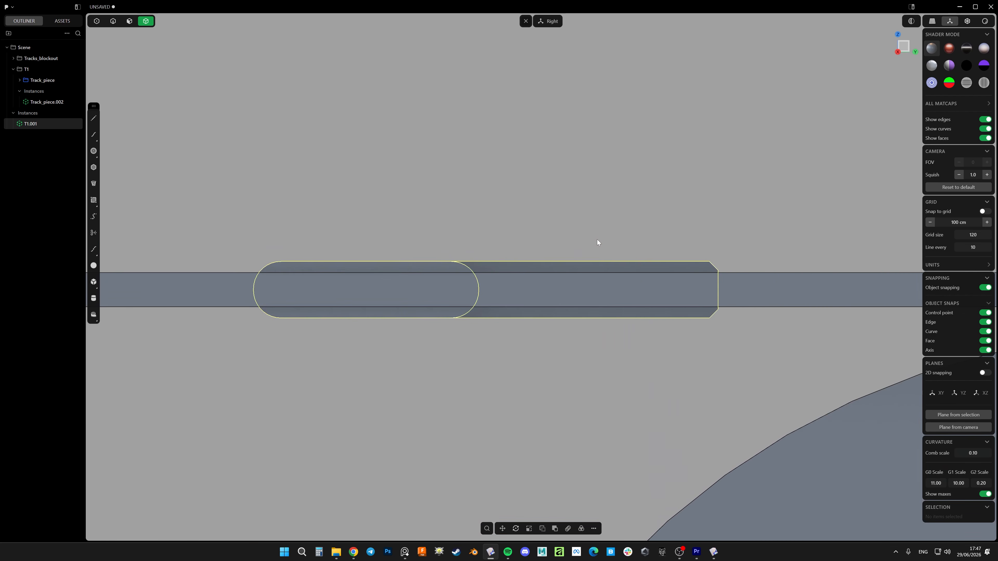
key(g)
key(v)
click(535, 288)
scroll(581, 270, down, 3)
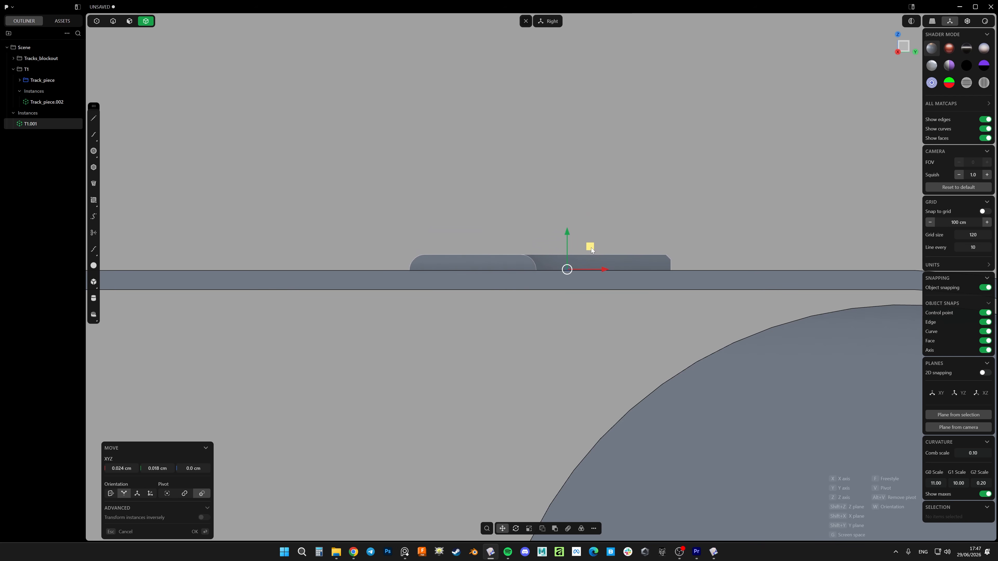
click(591, 251)
scroll(608, 252, down, 5)
middle_drag(606, 243, 680, 253)
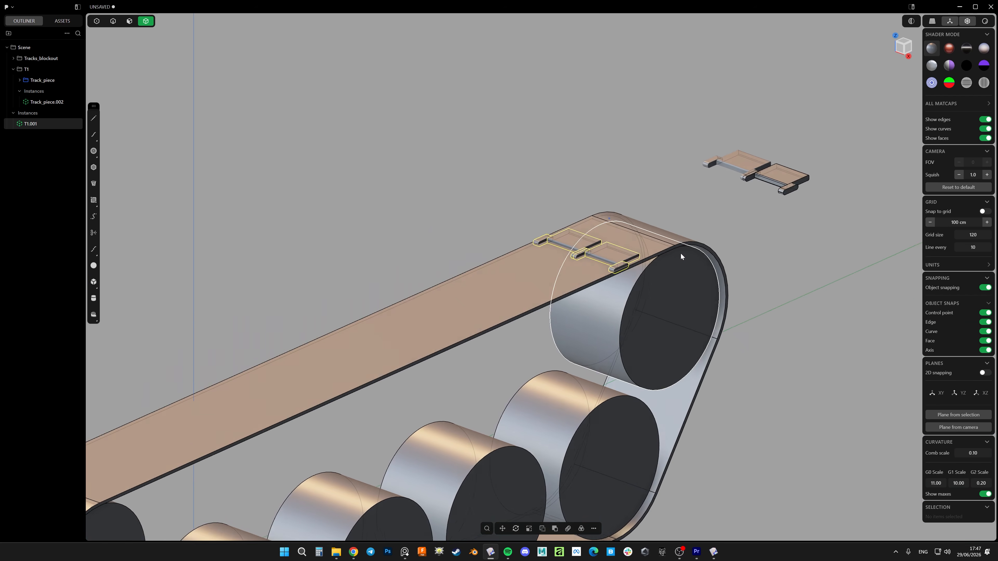
Move the track band solid sideways along X, clear of the wheels
scroll(680, 253, down, 5)
shift+middle_drag(680, 288, 696, 282)
click(627, 259)
middle_drag(627, 259, 646, 292)
key(g)
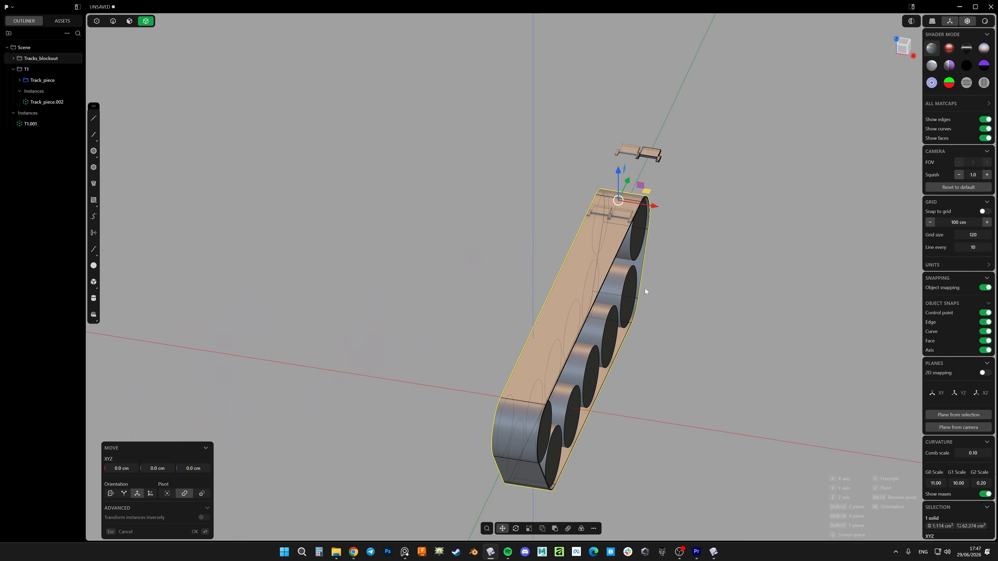
middle_drag(651, 204, 528, 176)
key(Escape)
key(Escape)
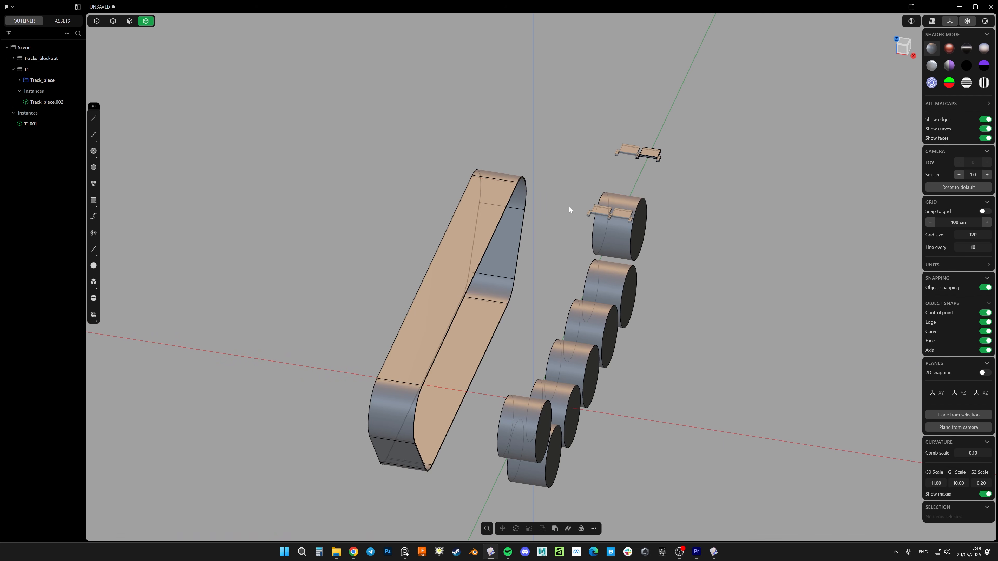
Lower the T1.001 instance by 0.002 cm to centre its thickness on the band's outer surface
middle_drag(569, 207, 629, 243)
scroll(644, 247, up, 10)
click(671, 257)
scroll(700, 232, down, 3)
middle_drag(786, 167, 739, 129)
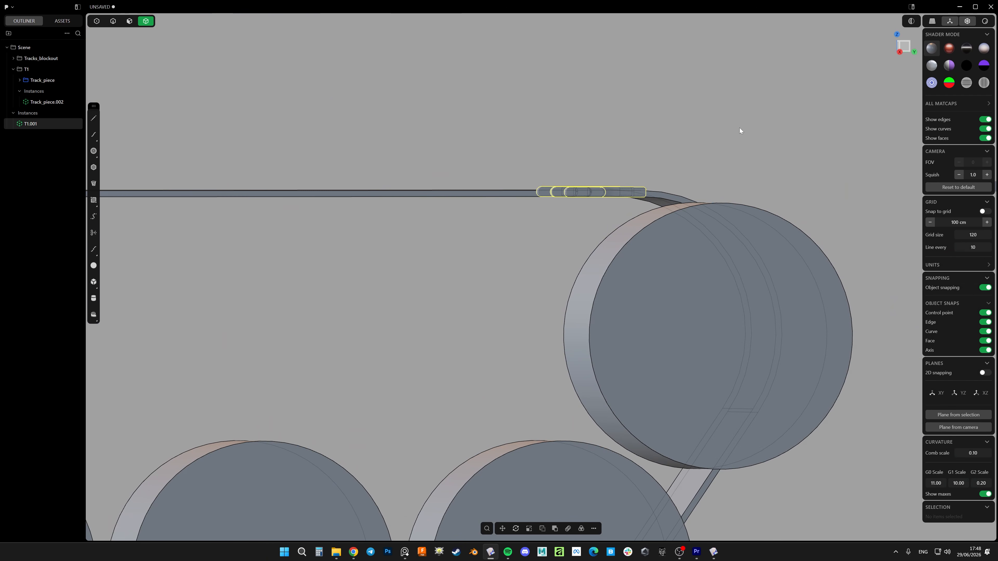
click(903, 56)
key(g)
scroll(644, 188, up, 3)
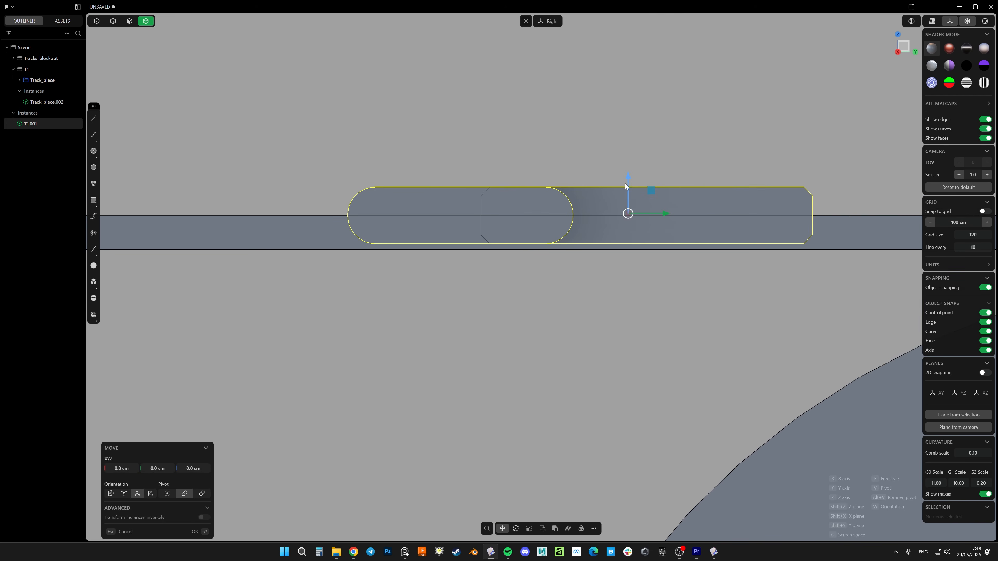
drag(629, 183, 630, 185)
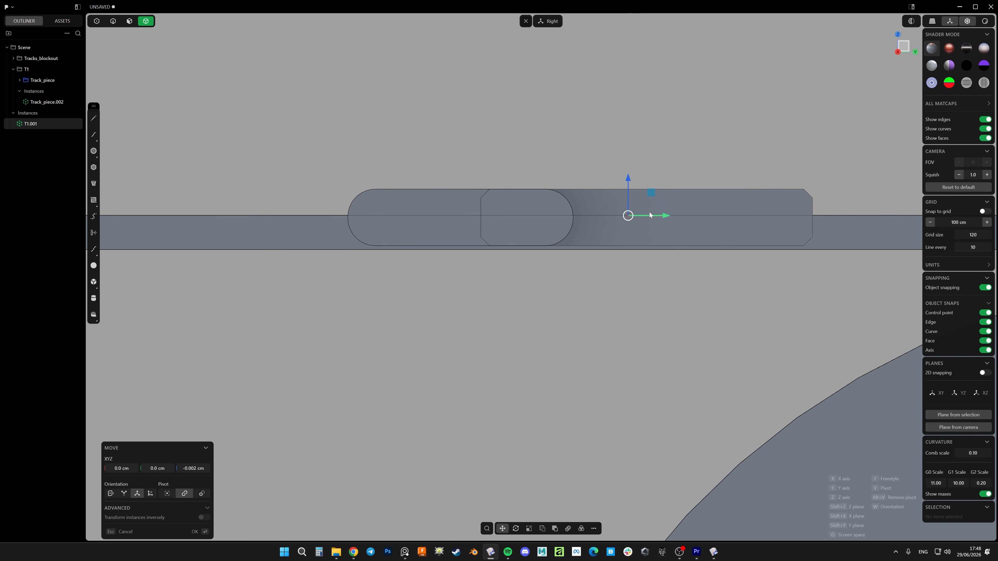
scroll(590, 215, down, 6)
key(Return)
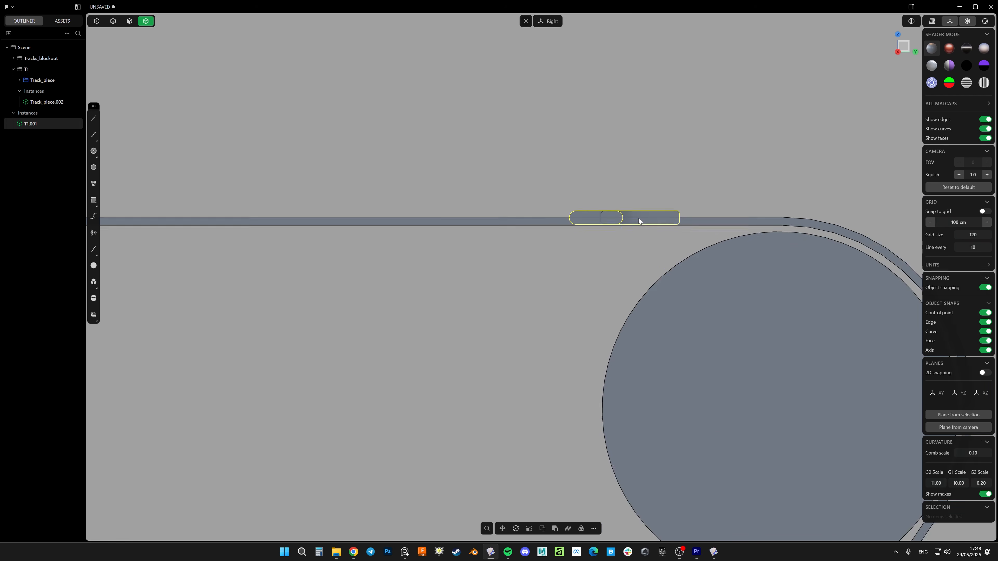
middle_drag(638, 218, 654, 248)
scroll(688, 257, up, 3)
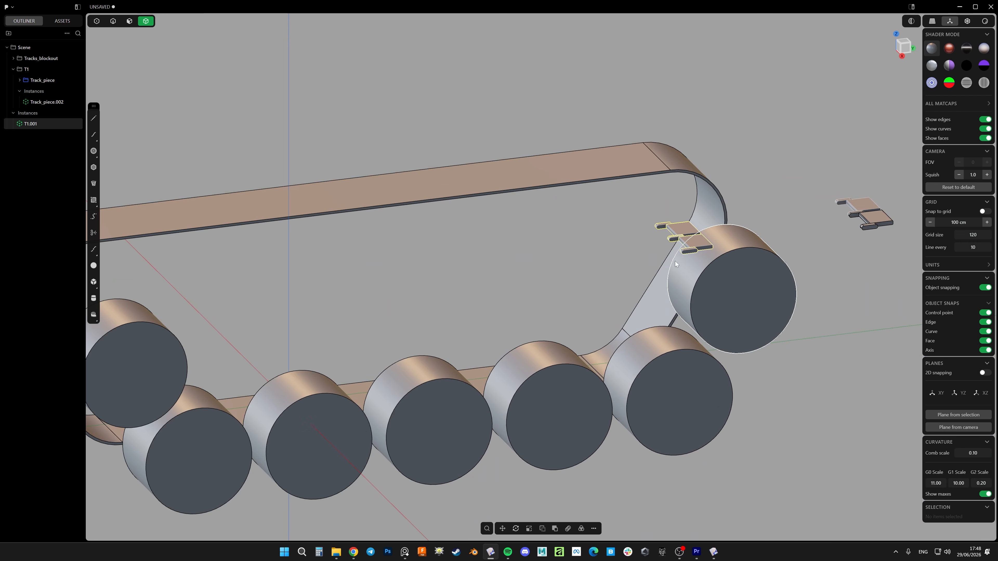
scroll(644, 262, down, 4)
right_click(647, 261)
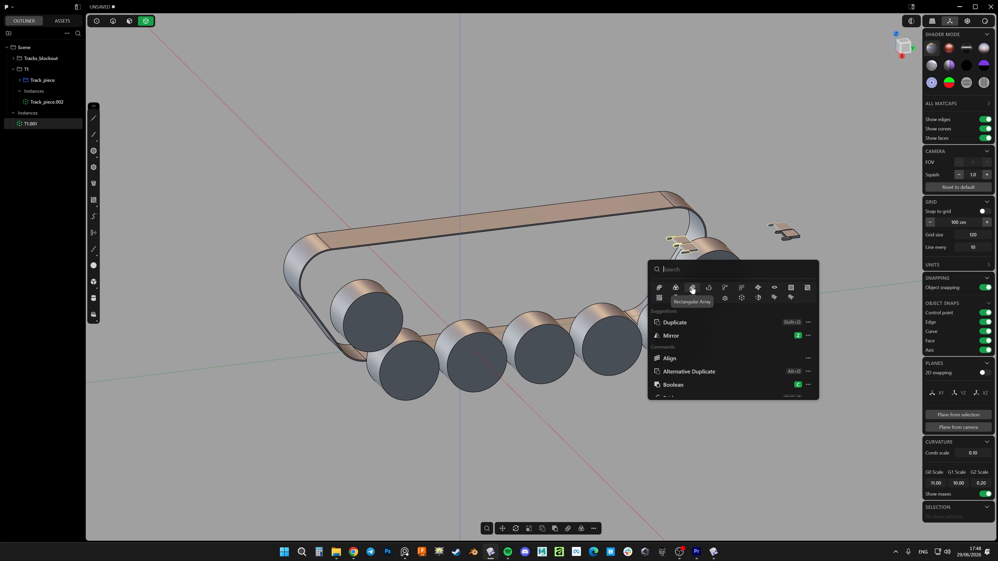
click(660, 288)
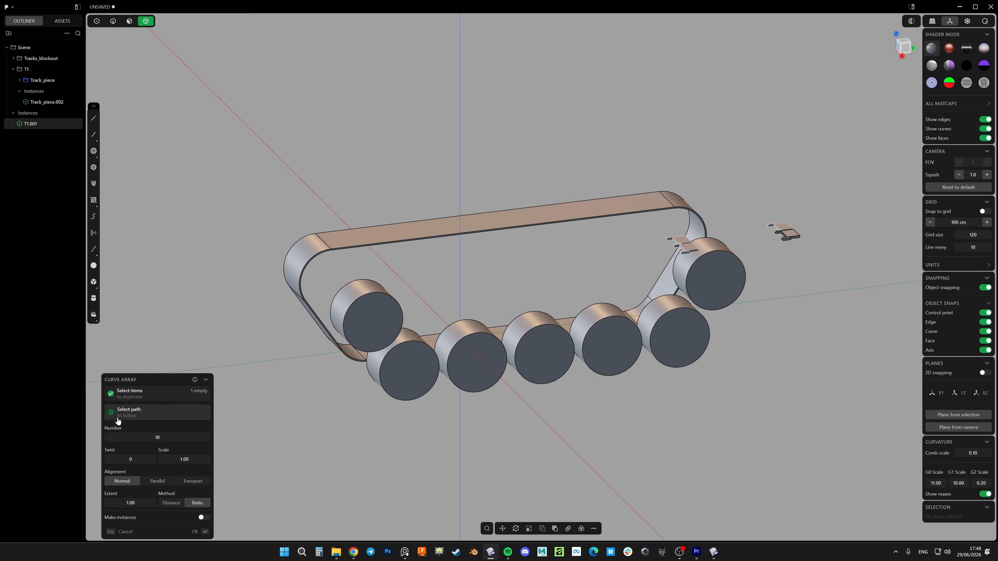
key(Escape)
Duplicate the edge loop on the band's wheel-facing side as a curve and offset it toward the wheels
middle_drag(562, 218, 553, 250)
key(2)
scroll(566, 183, up, 3)
double_click(609, 186)
scroll(608, 186, down, 5)
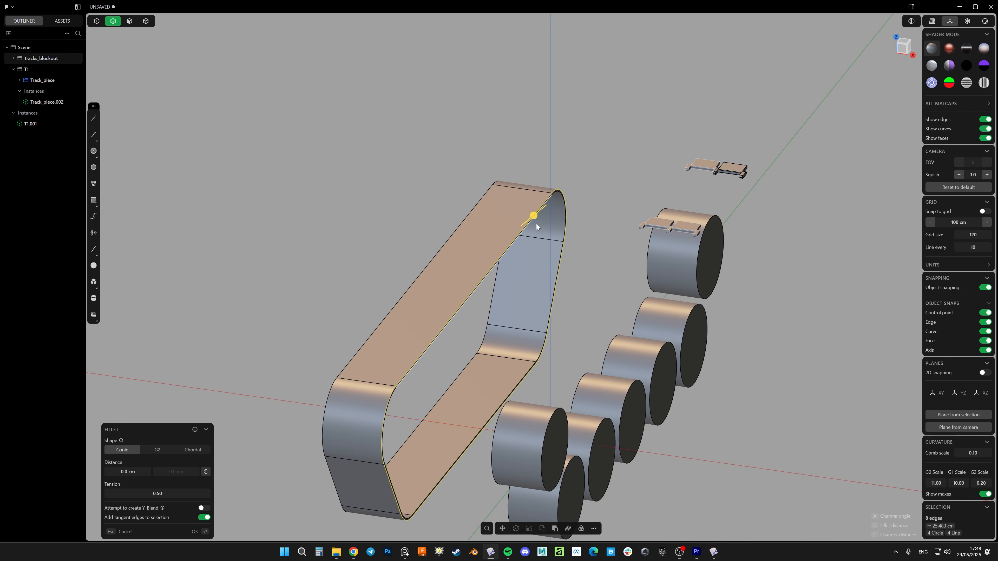
scroll(531, 231, up, 3)
scroll(545, 270, down, 4)
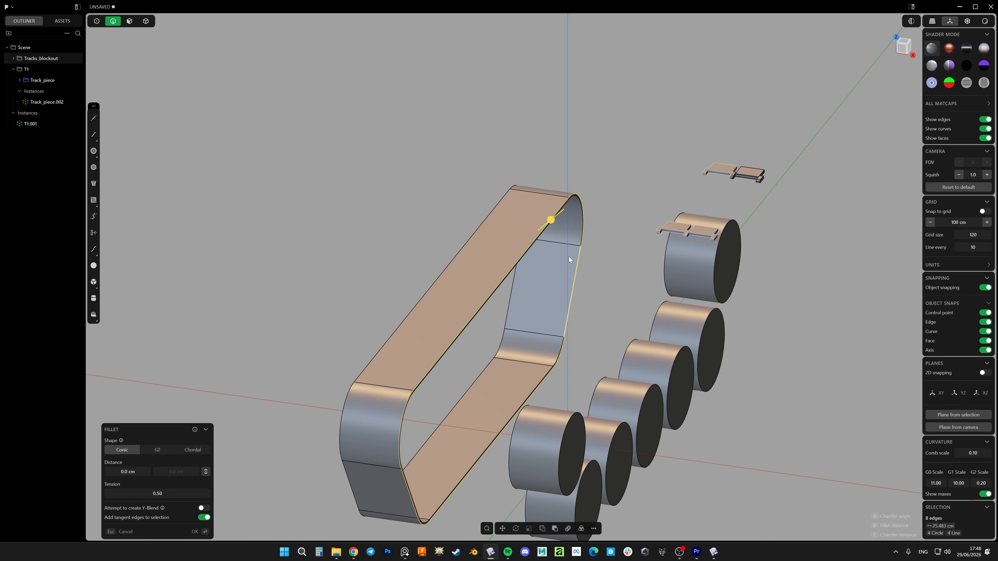
key(shift+d)
shift+middle_drag(559, 381, 559, 315)
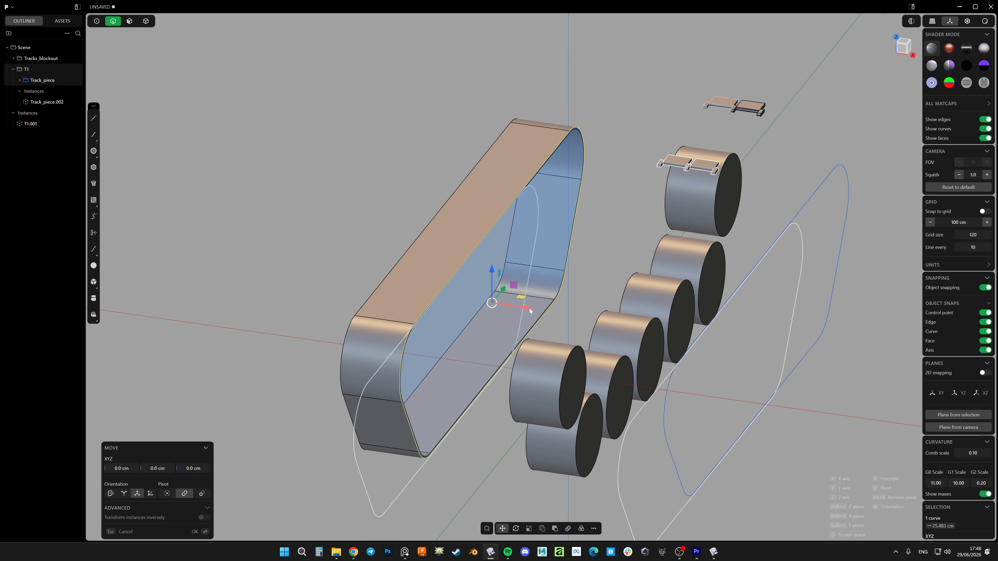
drag(529, 308, 560, 311)
key(Return)
scroll(576, 216, down, 3)
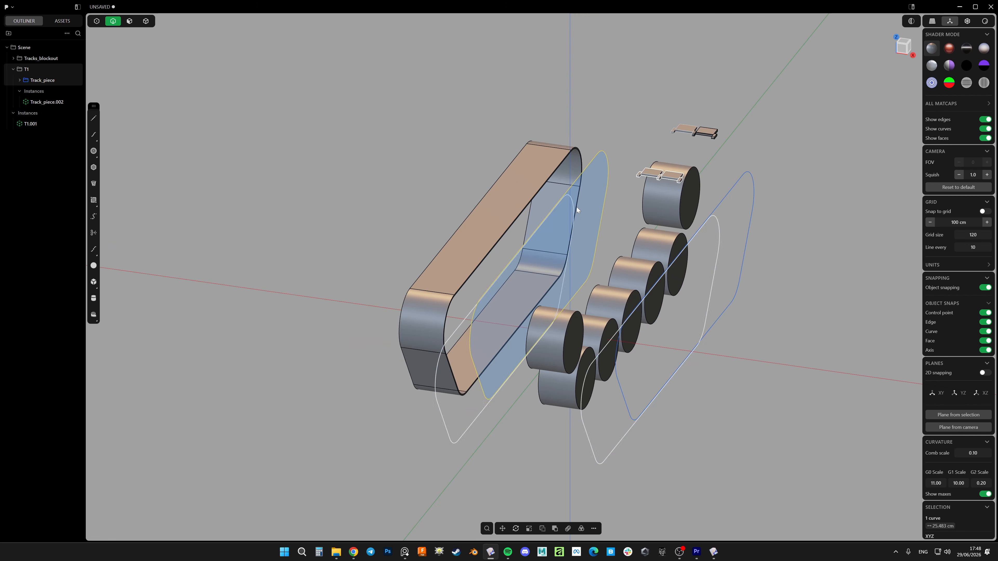
Delete the duplicated loop curve along with the T1.001 instance
click(619, 160)
middle_drag(606, 197, 645, 293)
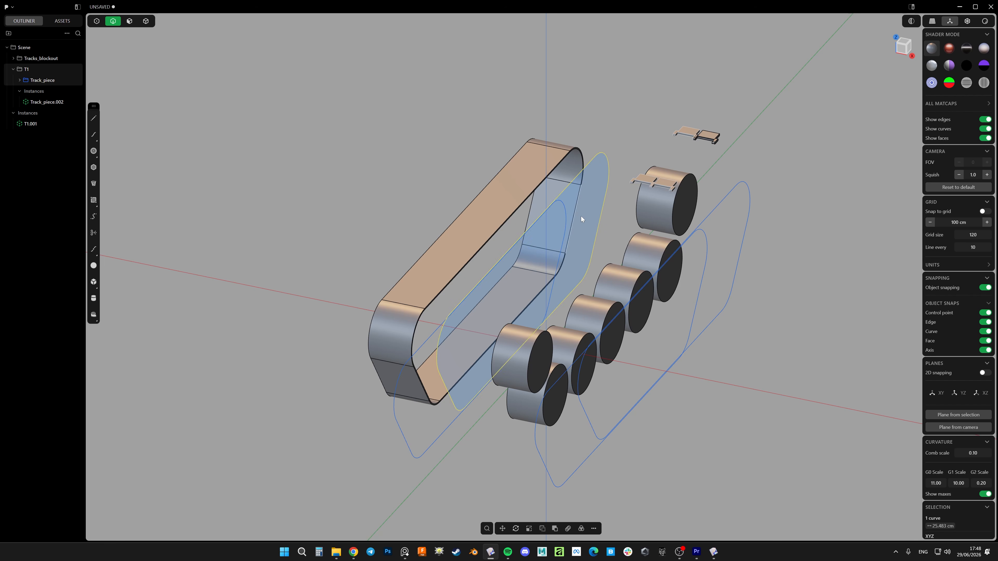
click(566, 210)
key(Delete)
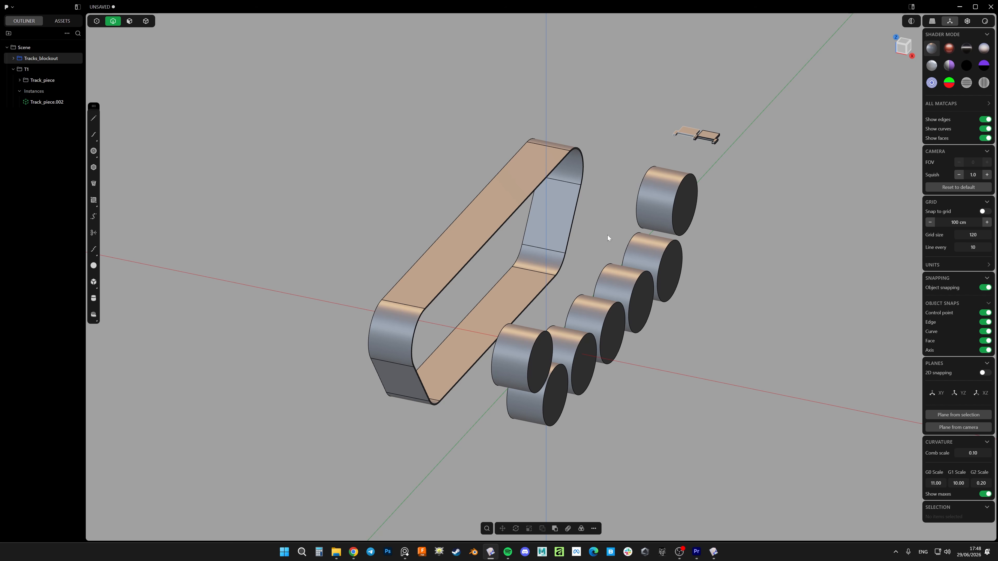
Duplicate the band's wheel-side edge loop again with Tracks_blockout active, placing the curve between the band and the wheels
scroll(542, 163, up, 5)
double_click(560, 179)
scroll(560, 181, down, 5)
key(shift+d)
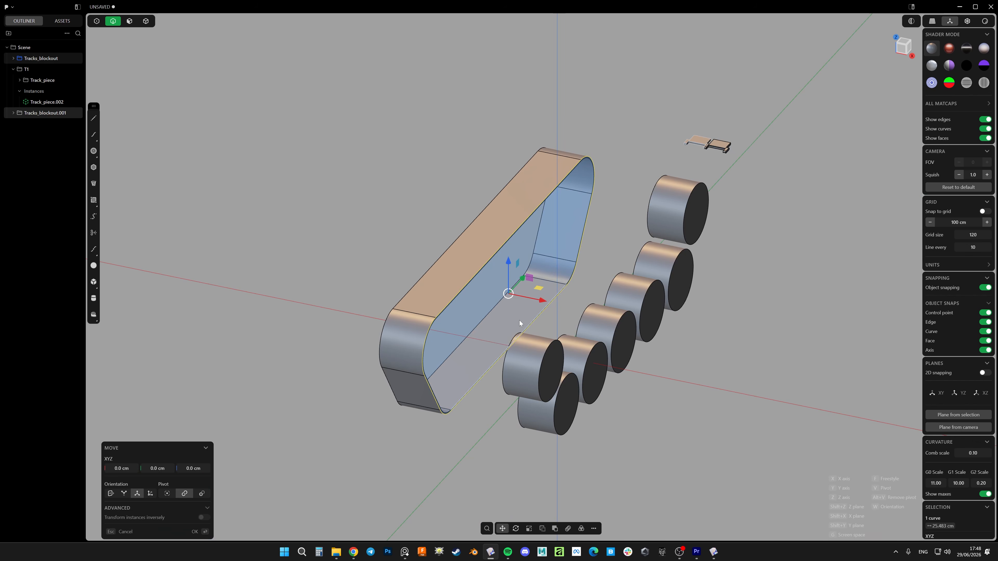
drag(532, 298, 552, 302)
click(624, 151)
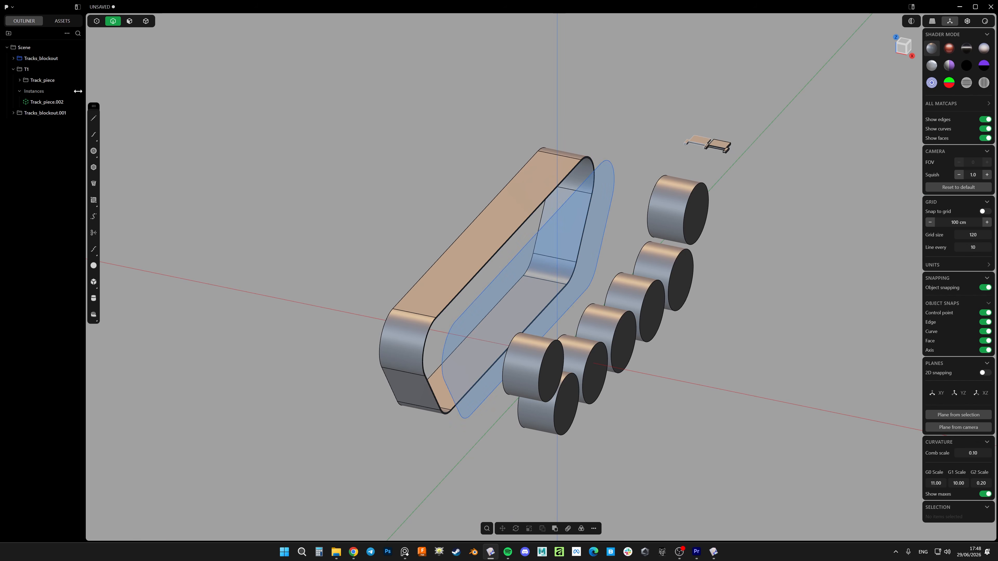
Inspect the separated loop curve around the band and check the contents of the Tracks_blockout.001 group
shift+middle_drag(629, 179, 588, 176)
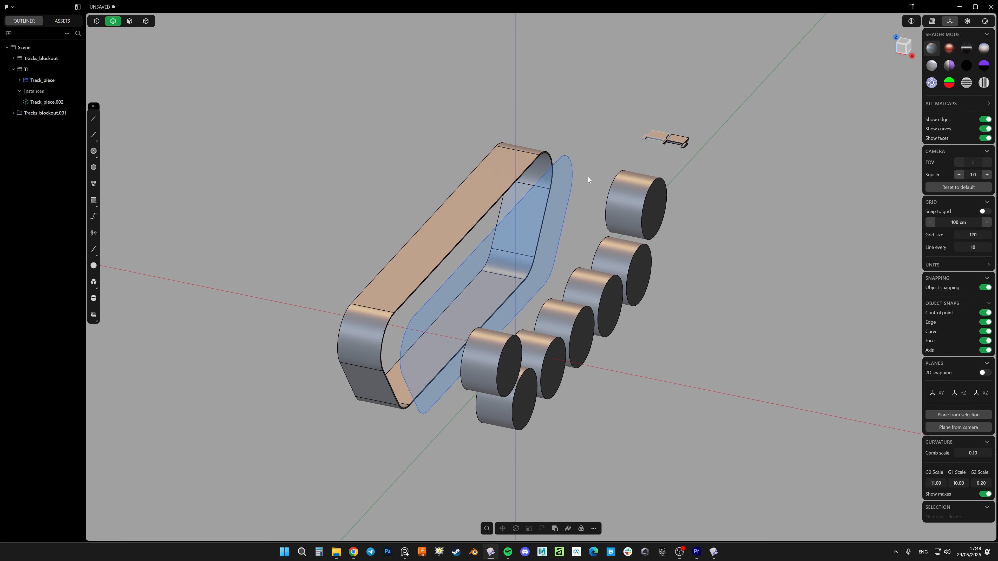
scroll(588, 180, up, 5)
middle_drag(586, 212, 518, 216)
scroll(576, 193, down, 5)
shift+middle_drag(583, 186, 634, 207)
scroll(731, 234, up, 5)
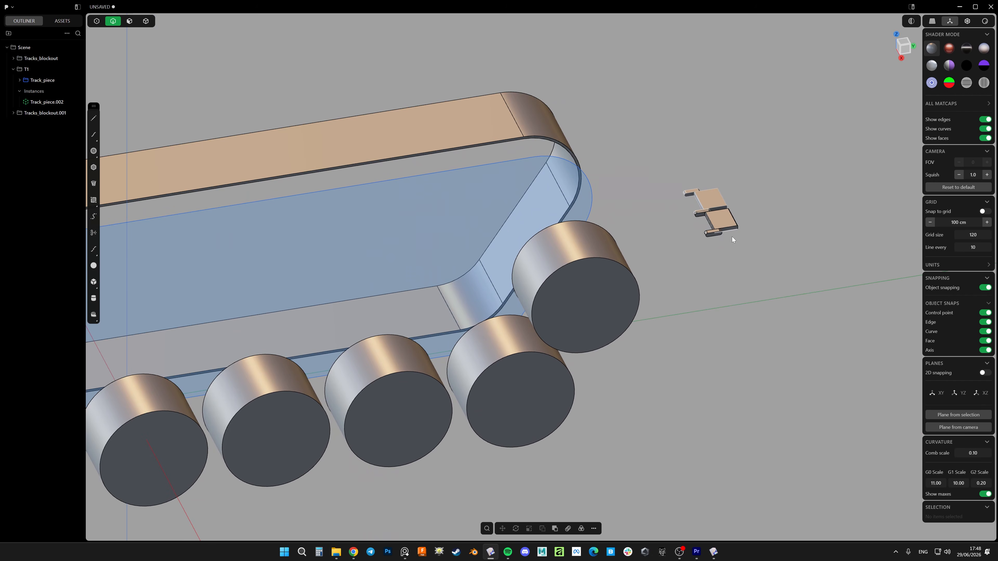
scroll(615, 225, down, 5)
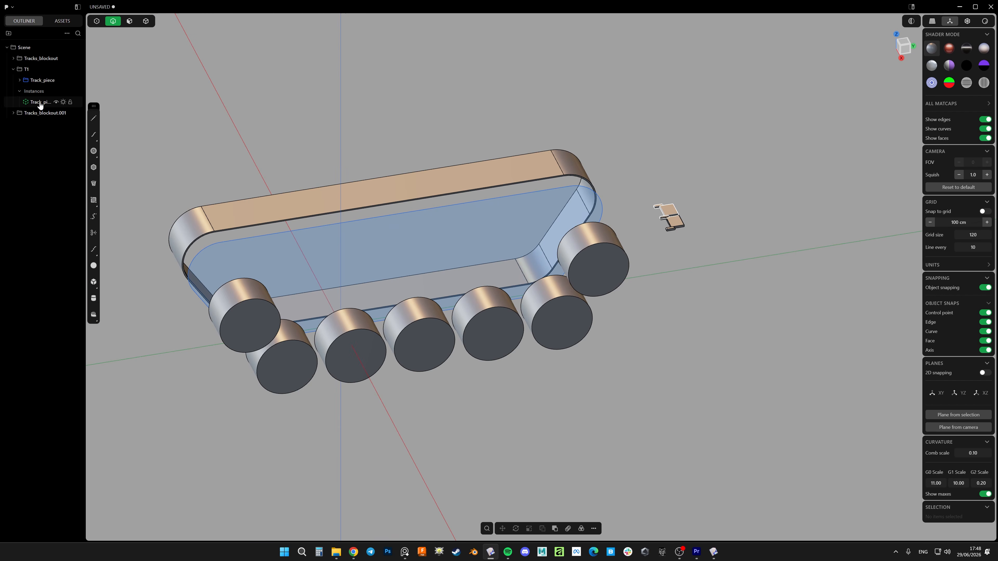
click(12, 114)
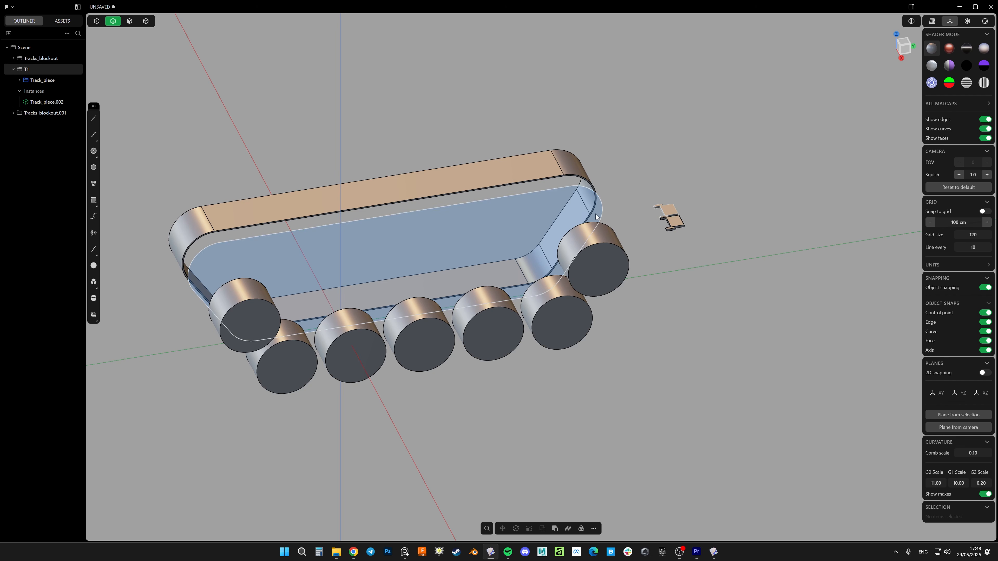
Create a fresh instance of group T1 and move it along Y to above the band near the end wheel
middle_drag(589, 244, 618, 237)
right_click(28, 71)
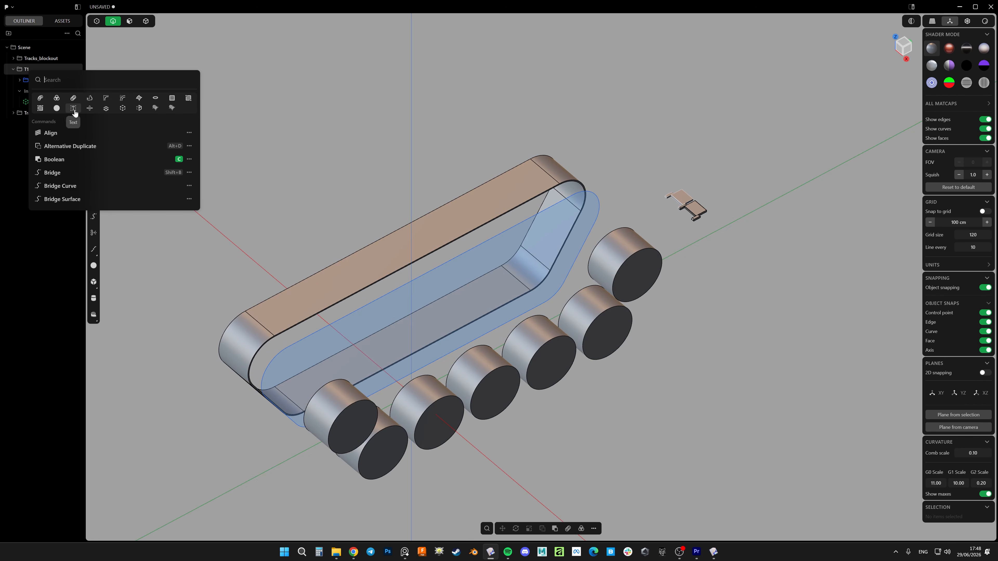
click(122, 108)
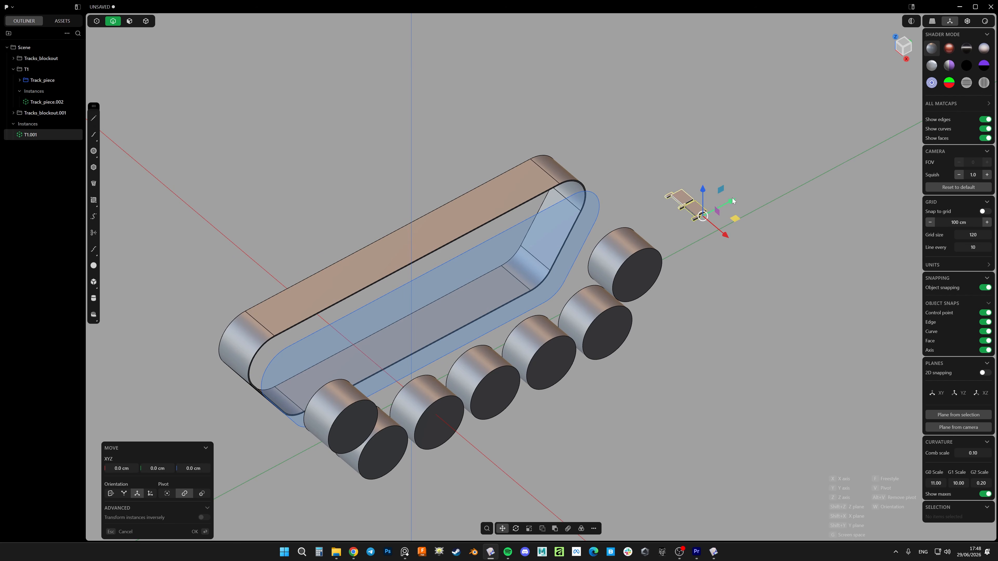
drag(732, 201, 647, 246)
right_click(649, 245)
Lower the T1.001 instance by about 0.028 cm in the side view so it sits on the upper run of the loop
click(906, 59)
scroll(589, 142, up, 8)
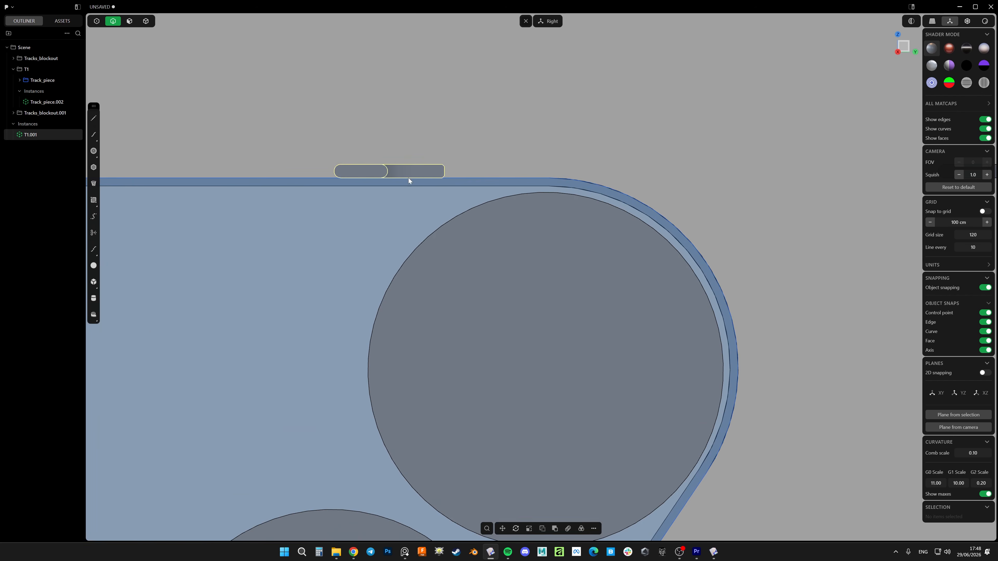
key(g)
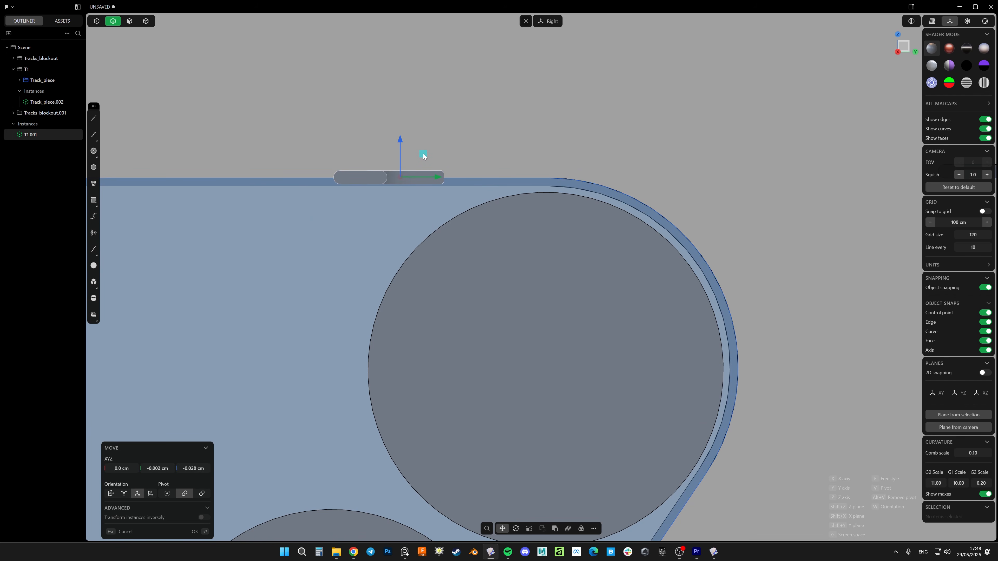
click(423, 156)
scroll(423, 158, down, 10)
Start a curve array of the T1.001 instance along the loop curve around the wheels, raising the number to 69
middle_drag(576, 177, 706, 219)
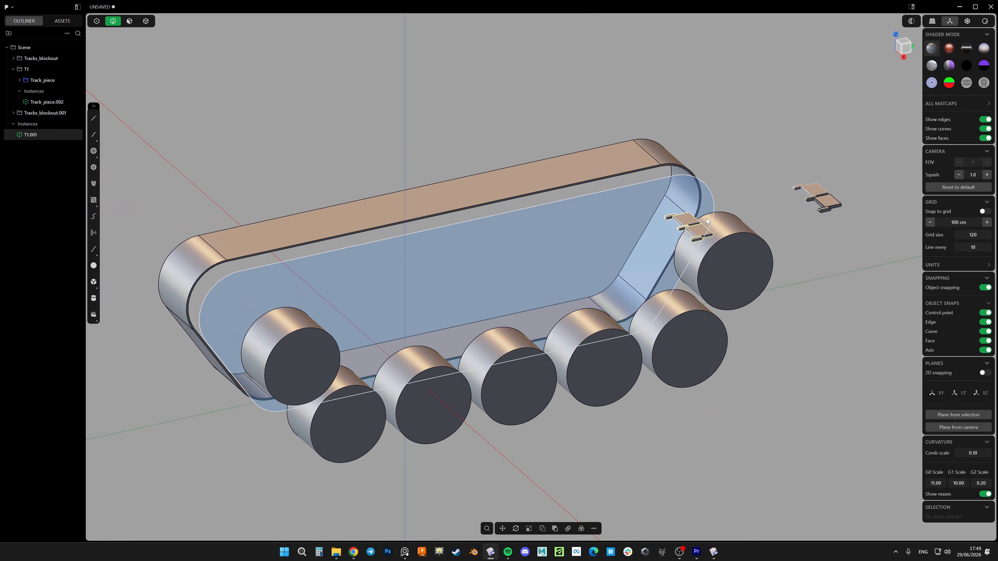
right_click(707, 218)
click(721, 244)
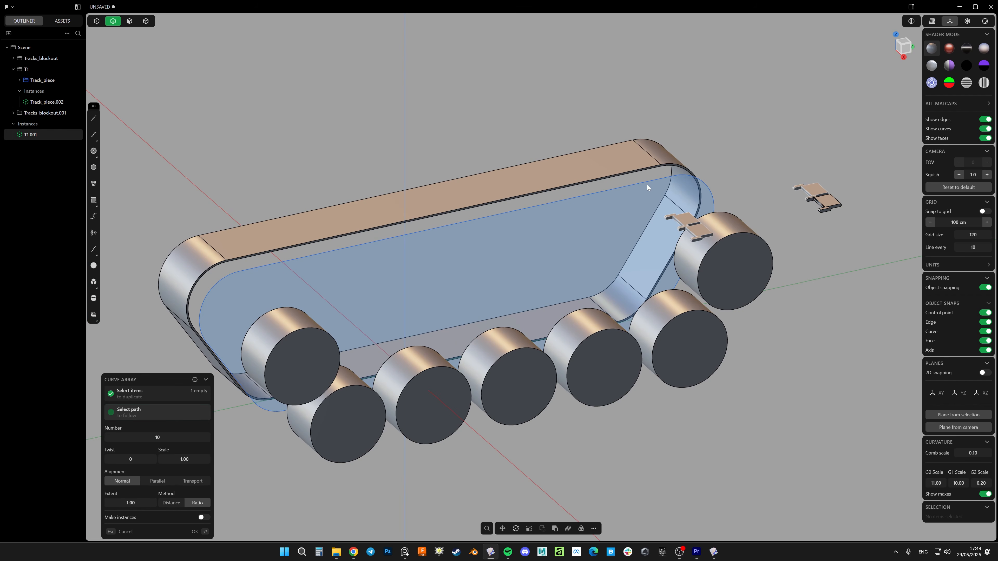
click(557, 203)
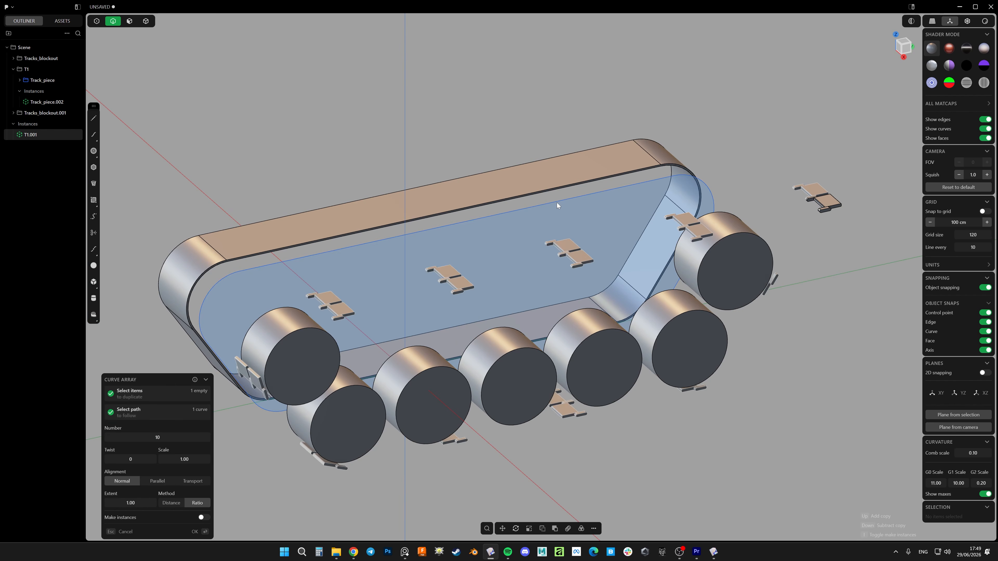
key(Up)
key(Up)
key(Up)
key(Up)
key(Up)
key(Up)
key(Up)
key(Up)
key(Up)
key(Up)
key(Up)
key(Up)
key(Up)
key(Up)
key(Up)
key(Up)
key(Up)
key(Up)
key(Up)
key(Up)
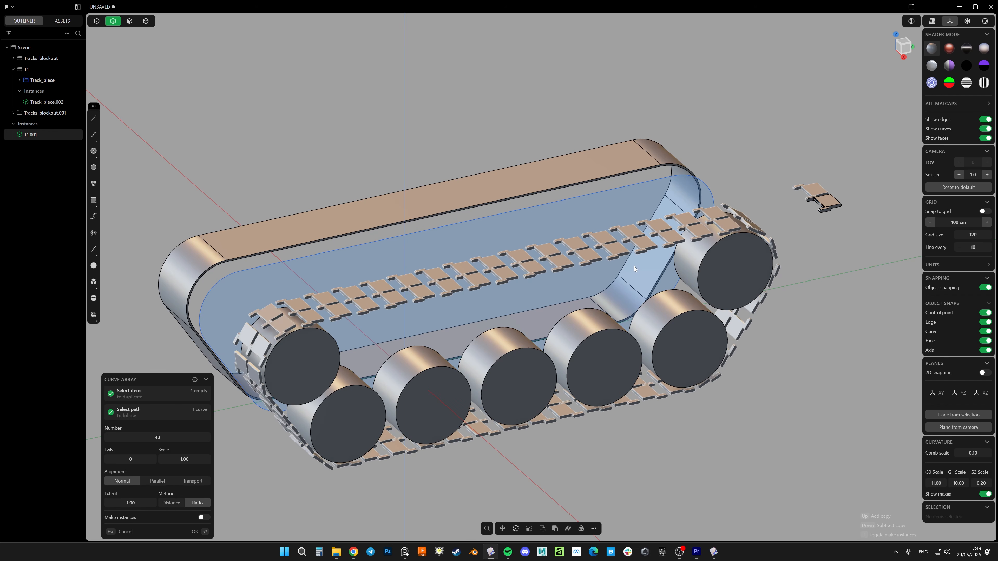
key(Up)
key(Up)
key(Up)
key(Up)
key(Up)
key(Up)
key(Up)
key(Up)
key(Up)
key(Up)
key(Up)
key(Up)
key(Up)
key(Up)
key(Up)
key(Up)
key(Up)
key(Up)
key(Up)
key(Up)
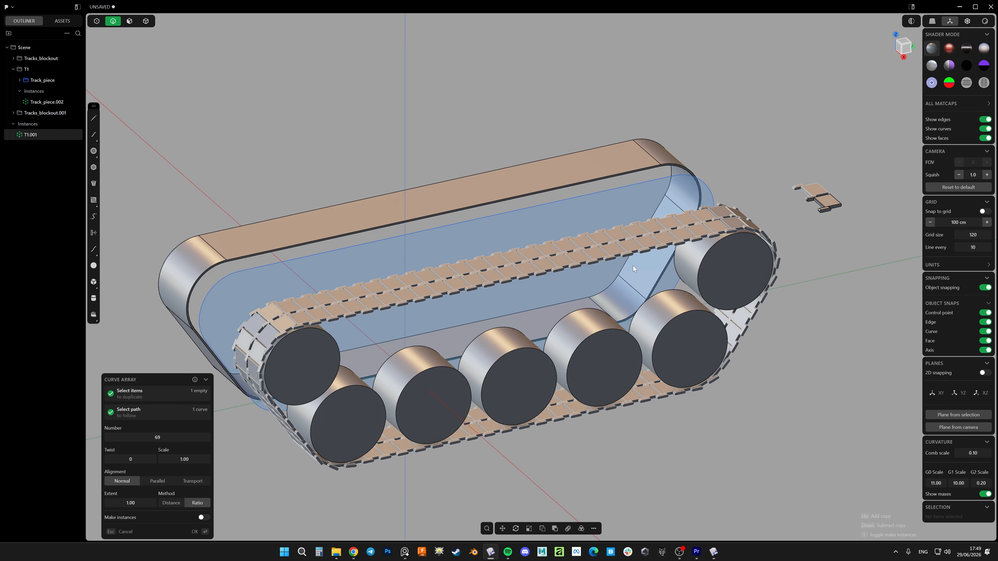
Examine the spacing and overlap of the arrayed track pieces along the straight runs and around both end wheels
middle_drag(633, 266, 590, 323)
scroll(670, 249, up, 5)
middle_drag(677, 270, 936, 212)
scroll(679, 198, down, 5)
shift+middle_drag(429, 260, 547, 260)
middle_drag(468, 241, 476, 213)
key(KP_3)
shift+middle_drag(668, 283, 258, 285)
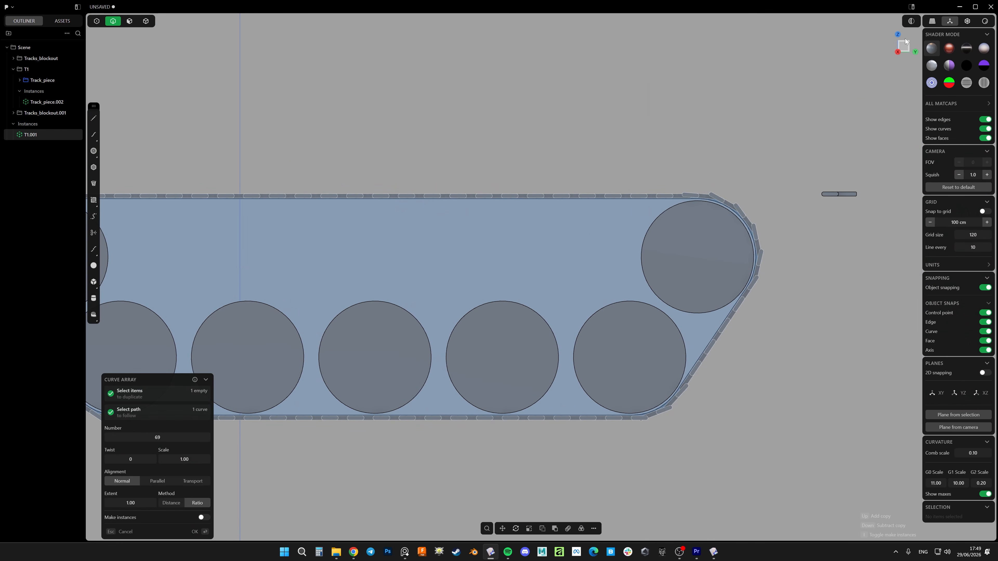
shift+middle_drag(447, 273, 750, 251)
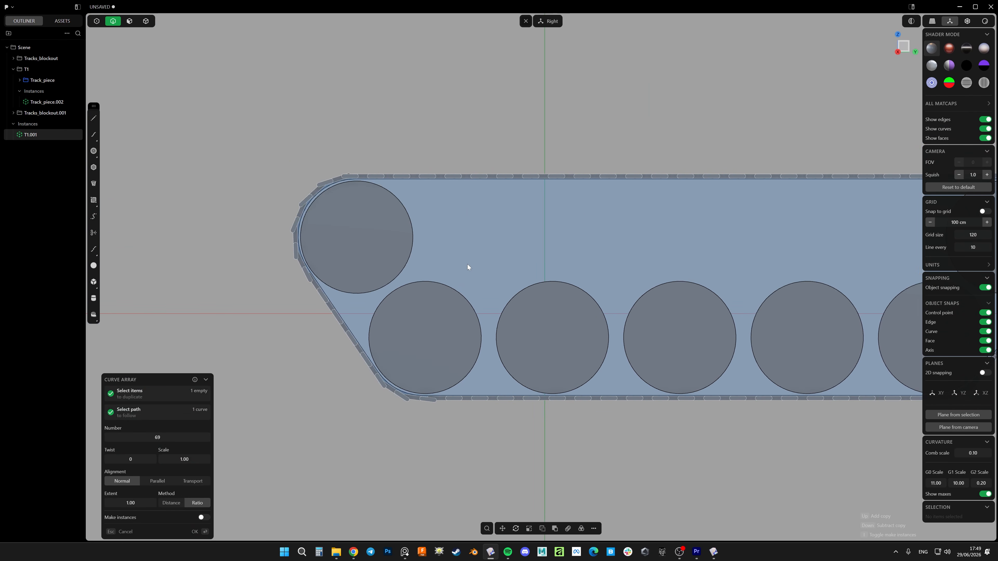
middle_drag(561, 230, 178, 208)
scroll(590, 244, up, 3)
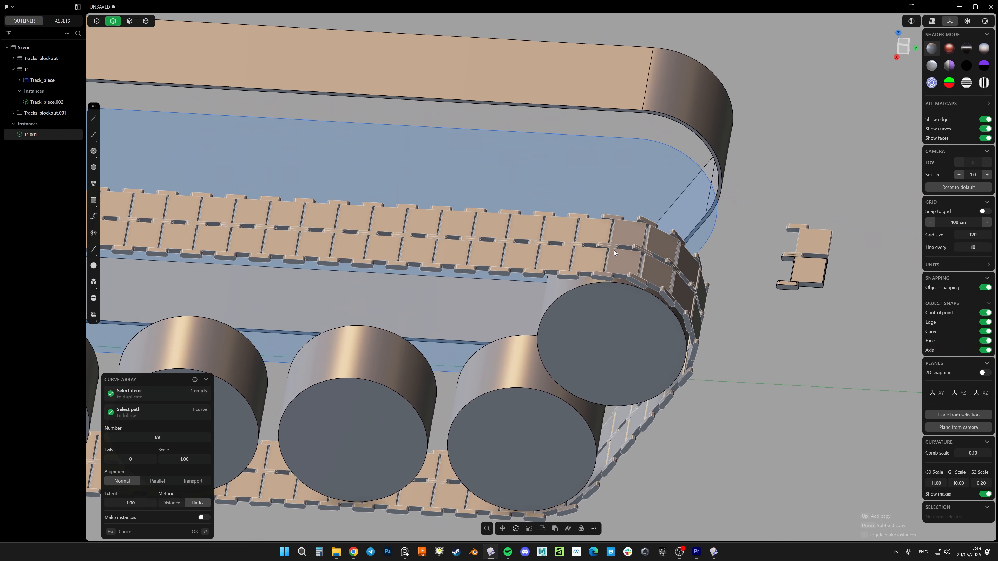
Reduce the curve array's number to 64 and finish the array
key(Down)
key(Down)
key(Down)
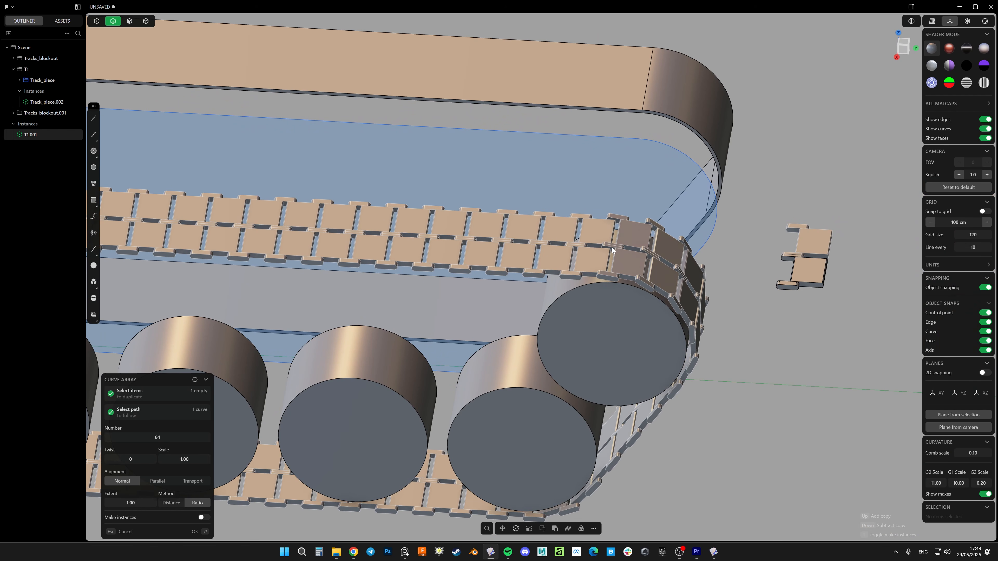
scroll(644, 236, down, 3)
key(Return)
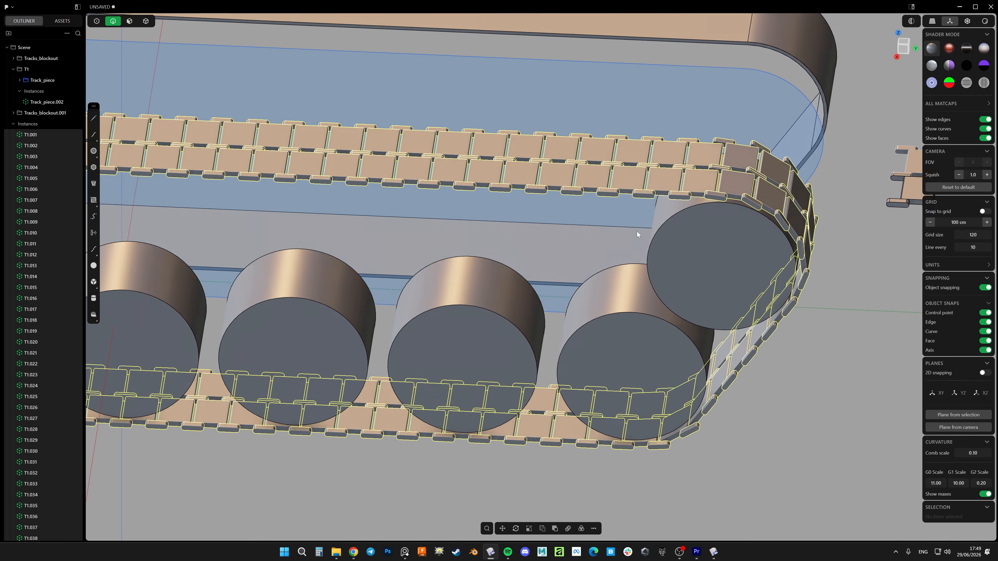
Select the rounded end faces of the outer hinge lug on the original track piece beside the track
click(896, 43)
scroll(573, 251, up, 5)
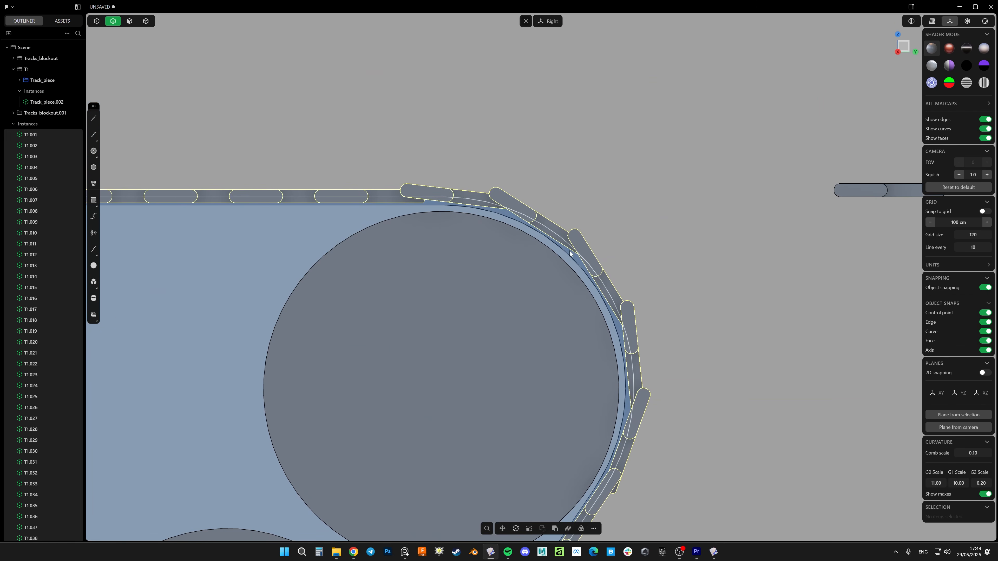
middle_drag(574, 246, 599, 290)
scroll(575, 240, down, 5)
scroll(726, 211, up, 10)
key(3)
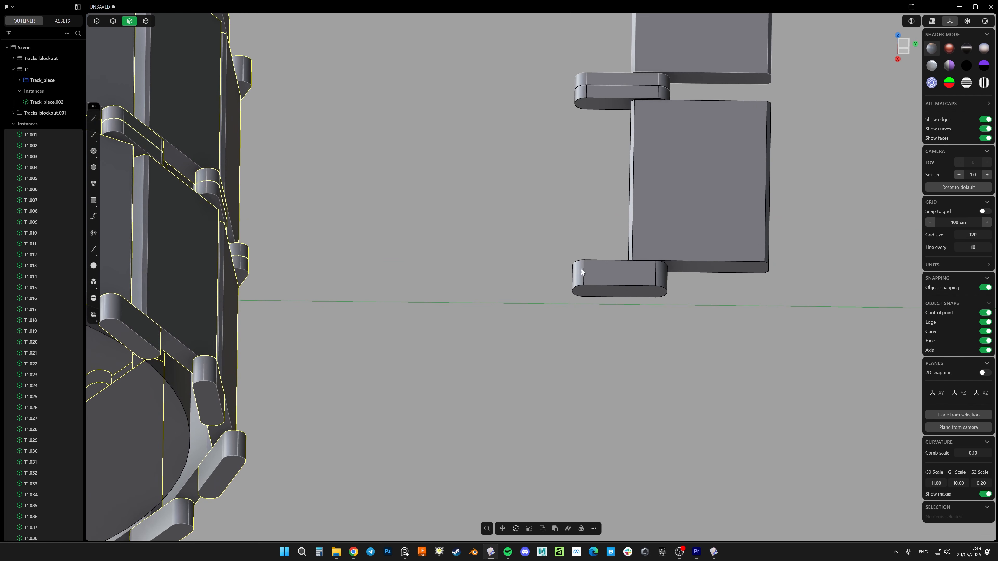
drag(591, 232, 560, 315)
ctrl+drag(646, 236, 616, 343)
scroll(615, 252, down, 5)
key(g)
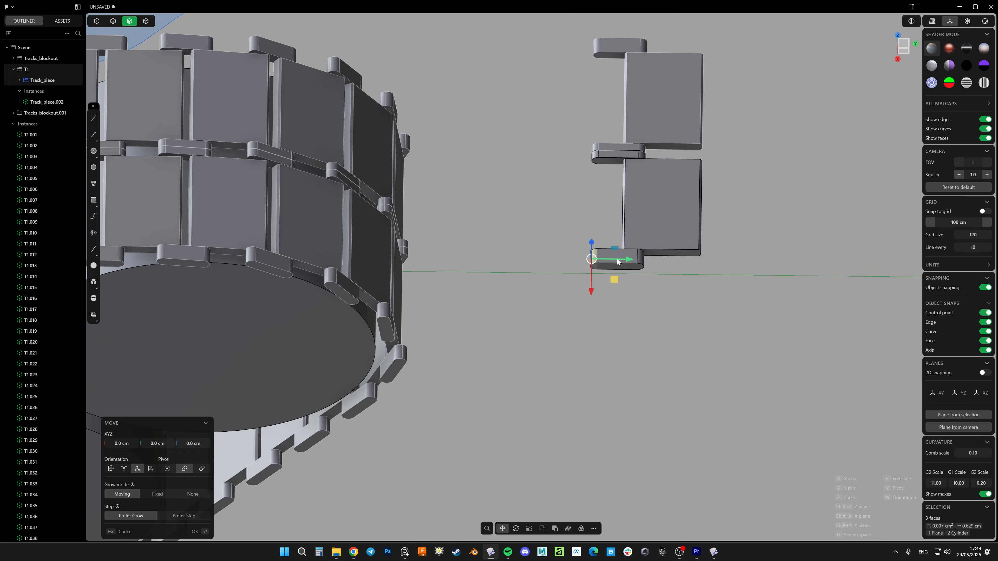
drag(617, 262, 631, 262)
key(Escape)
Add the middle lug's end faces to the selection and shorten both lugs by moving the faces along Y toward the plate
scroll(590, 163, up, 5)
middle_drag(584, 166, 597, 148)
scroll(597, 148, up, 3)
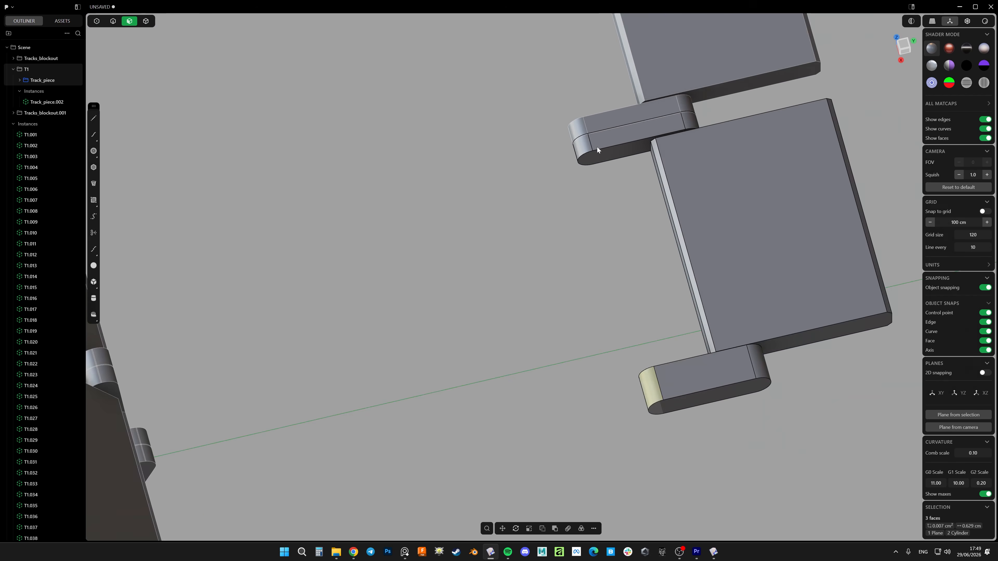
scroll(597, 146, up, 2)
shift+drag(599, 123, 534, 224)
ctrl+drag(703, 60, 636, 203)
scroll(629, 202, down, 6)
middle_drag(622, 202, 641, 153)
key(g)
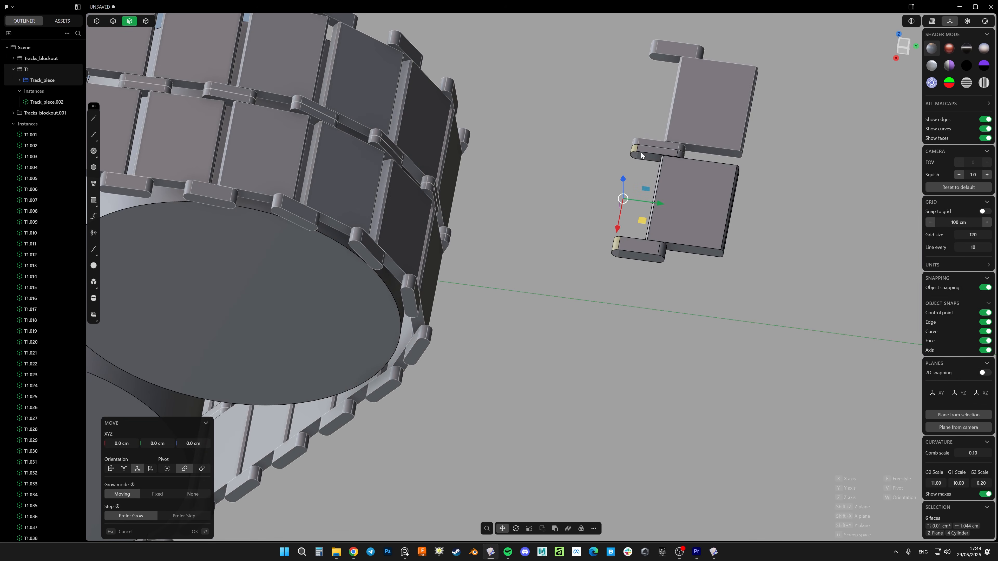
drag(652, 203, 671, 206)
right_click(671, 207)
Select the two shortened lug solids of the original track piece and move them about -0.013 cm along Y
scroll(667, 208, up, 5)
key(4)
click(639, 274)
shift+click(671, 109)
key(g)
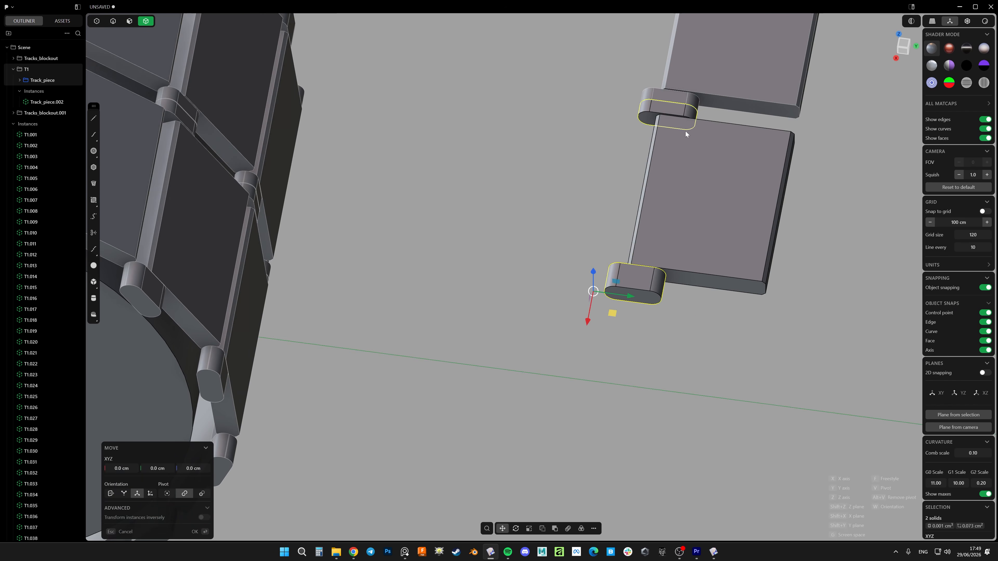
drag(628, 295, 625, 297)
drag(621, 296, 617, 296)
scroll(611, 280, down, 4)
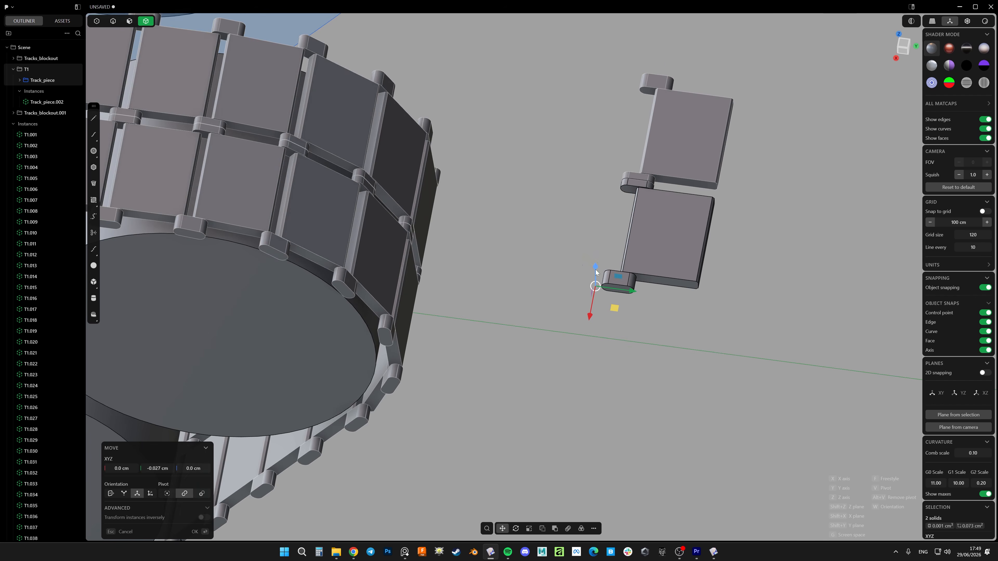
shift+middle_drag(383, 271, 774, 193)
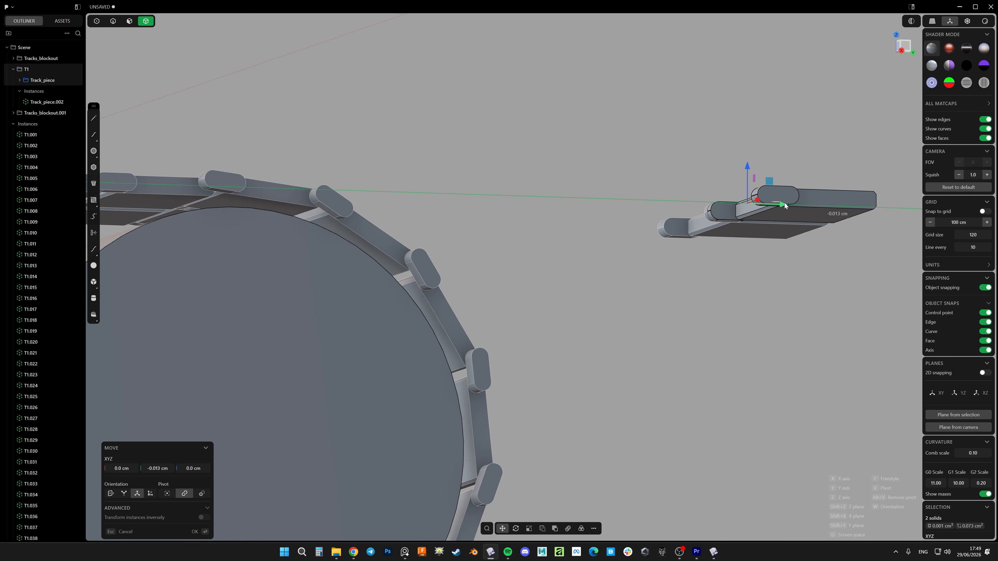
key(Return)
Examine how the shortened lugs carry over to all track piece instances around the wheels
scroll(610, 330, down, 8)
click(609, 290)
shift+middle_drag(463, 331, 494, 279)
key(alt+e)
key(alt+e)
scroll(530, 294, up, 3)
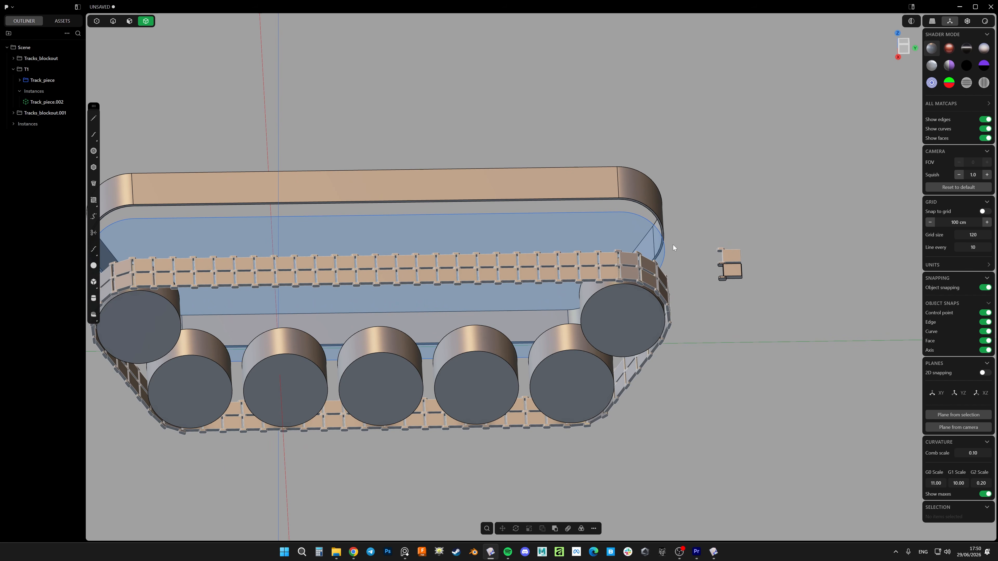
shift+middle_drag(563, 267, 683, 256)
scroll(820, 260, up, 5)
scroll(683, 257, down, 5)
middle_drag(633, 293, 766, 319)
drag(765, 359, 765, 359)
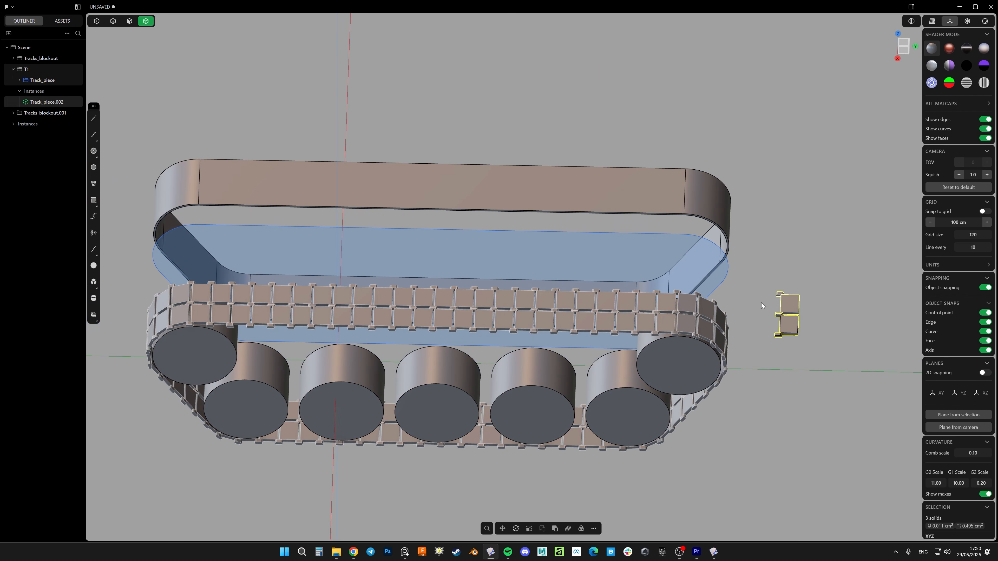
Add a narrow raised rib as a box on the plate of the original track piece, near its outer lug
scroll(761, 303, up, 5)
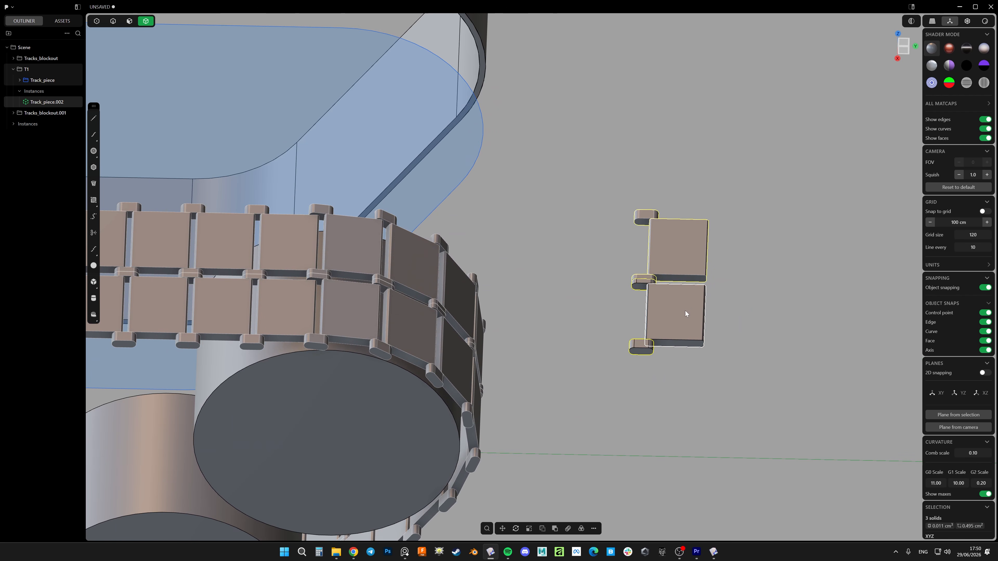
middle_drag(652, 319, 572, 290)
click(540, 318)
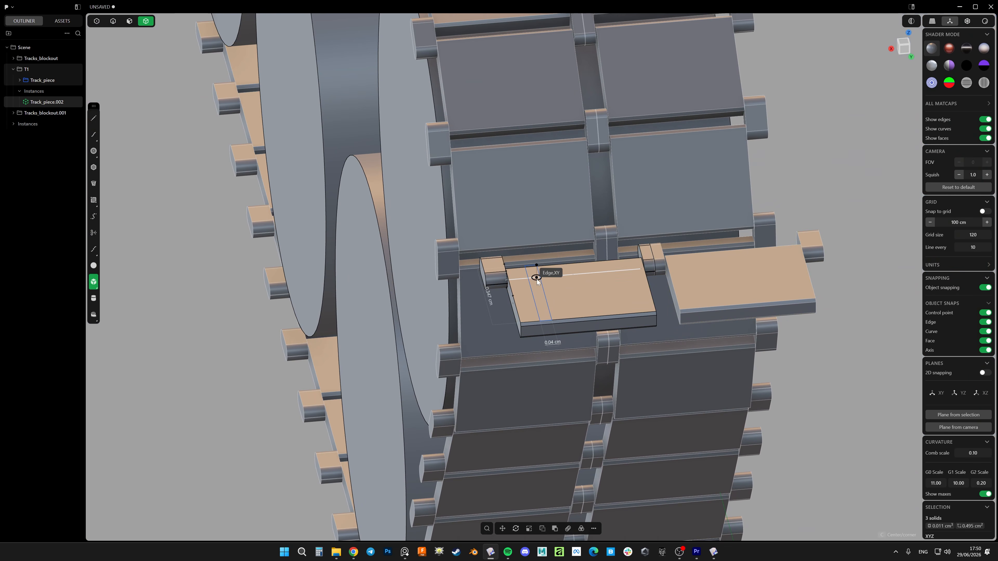
click(541, 286)
click(541, 278)
right_click(541, 277)
Examine the new rib on the original track piece and its copies along the whole track
scroll(540, 281, down, 5)
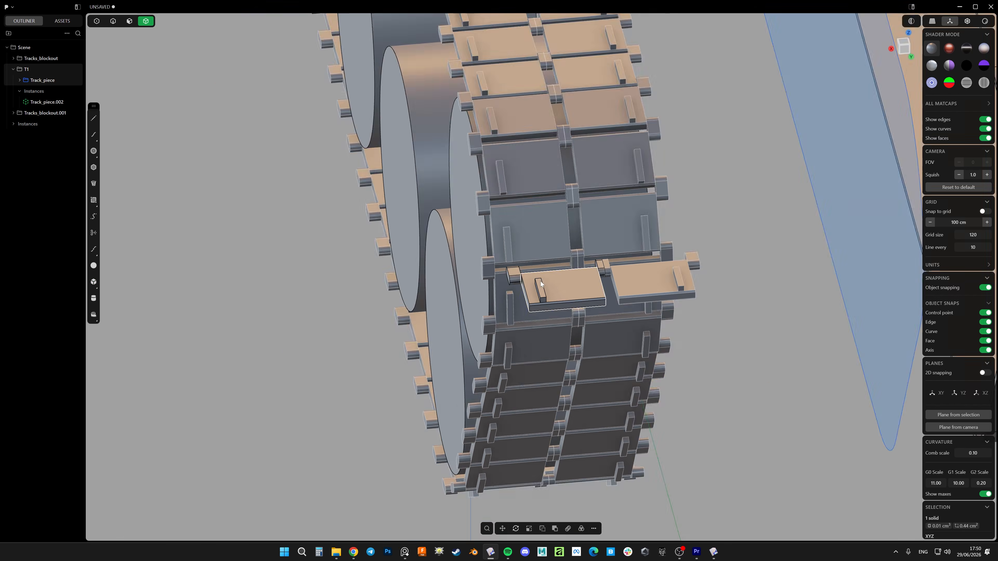
middle_drag(540, 281, 617, 342)
scroll(568, 257, down, 5)
scroll(611, 285, up, 5)
key(alt+shift+e)
key(alt+shift+e)
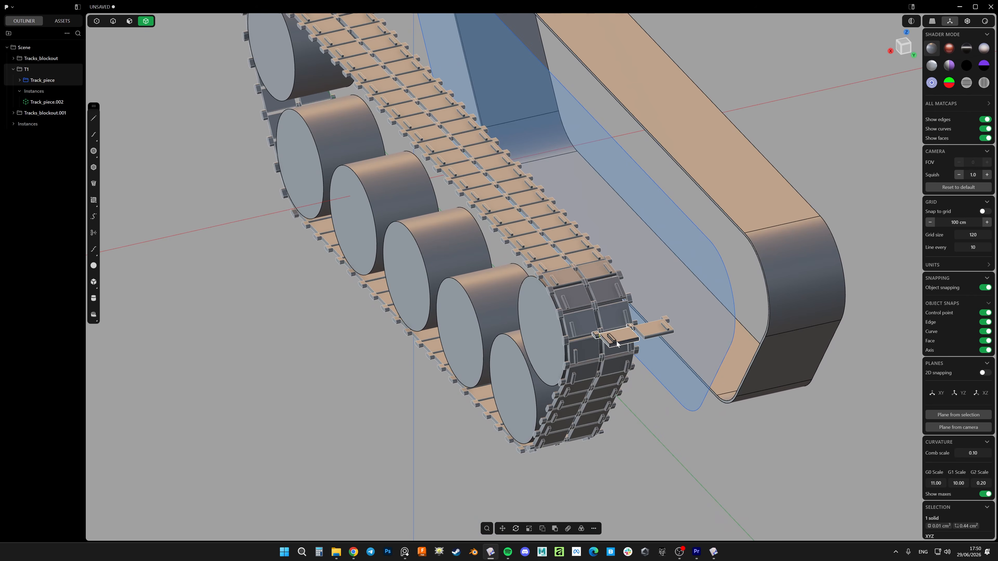
scroll(613, 335, up, 5)
scroll(633, 333, down, 3)
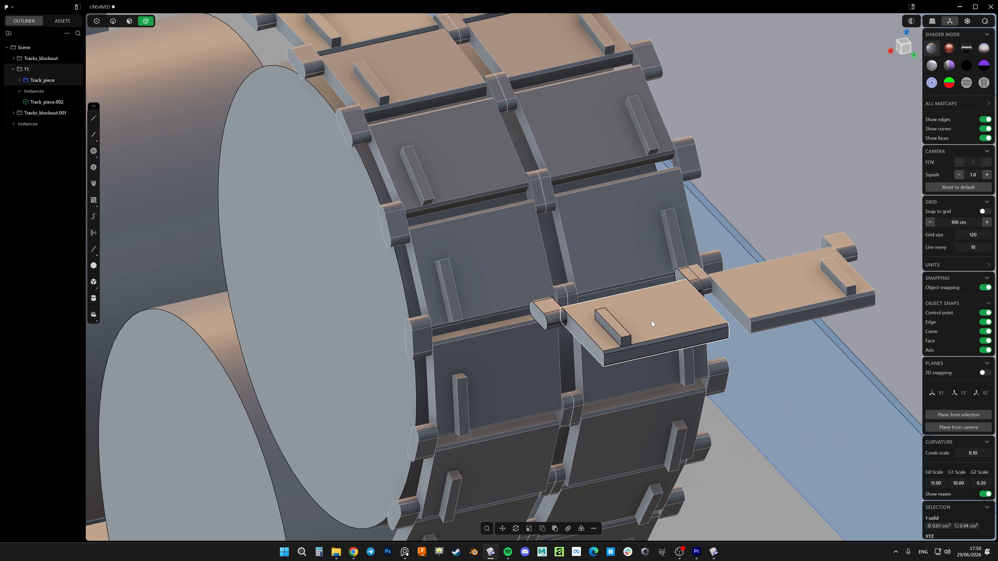
scroll(651, 321, up, 4)
key(4)
scroll(584, 344, down, 4)
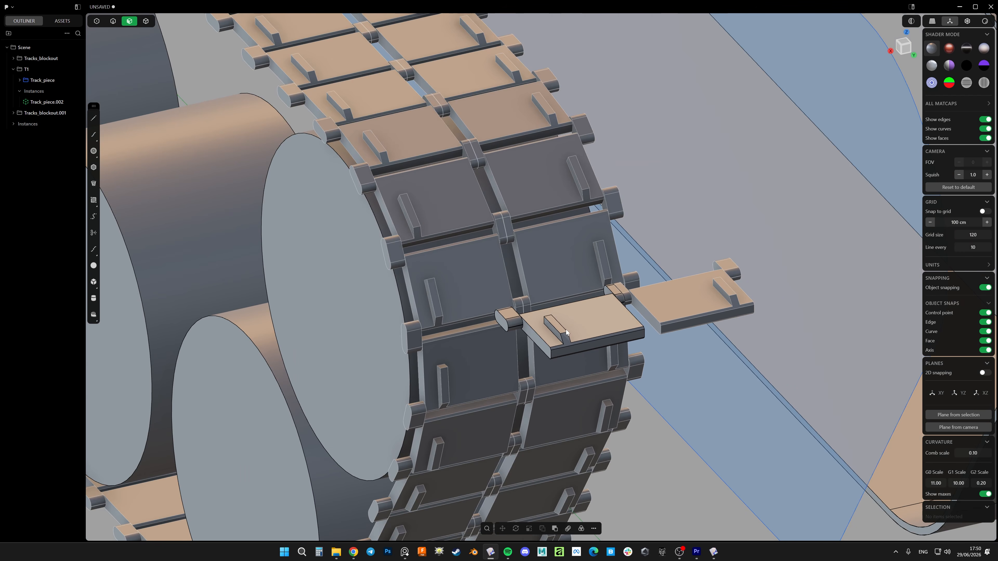
scroll(567, 329, up, 4)
scroll(571, 307, down, 2)
Add a thin rectangular pad as a box on the original track piece's plate, beside the rib
mouse_move(556, 297)
middle_down()
mouse_move(599, 317)
mouse_move(576, 301)
middle_up()
scroll(576, 302, up, 4)
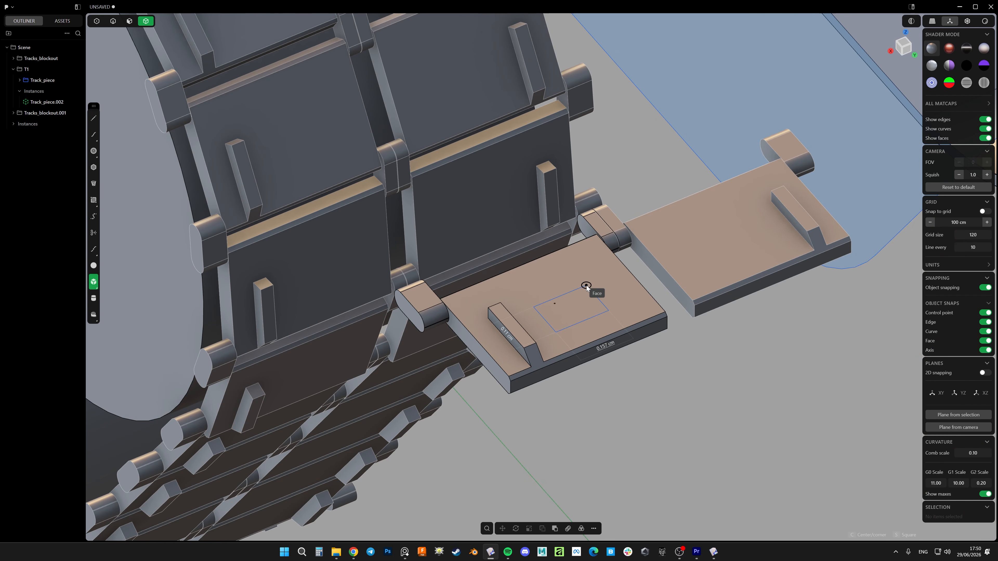
click(597, 255)
click(597, 249)
key(r)
right_click(597, 248)
scroll(598, 251, down, 2)
Move the thin pad within the XY plane to centre it on the plate's face
middle_drag(598, 254, 598, 279)
key(g)
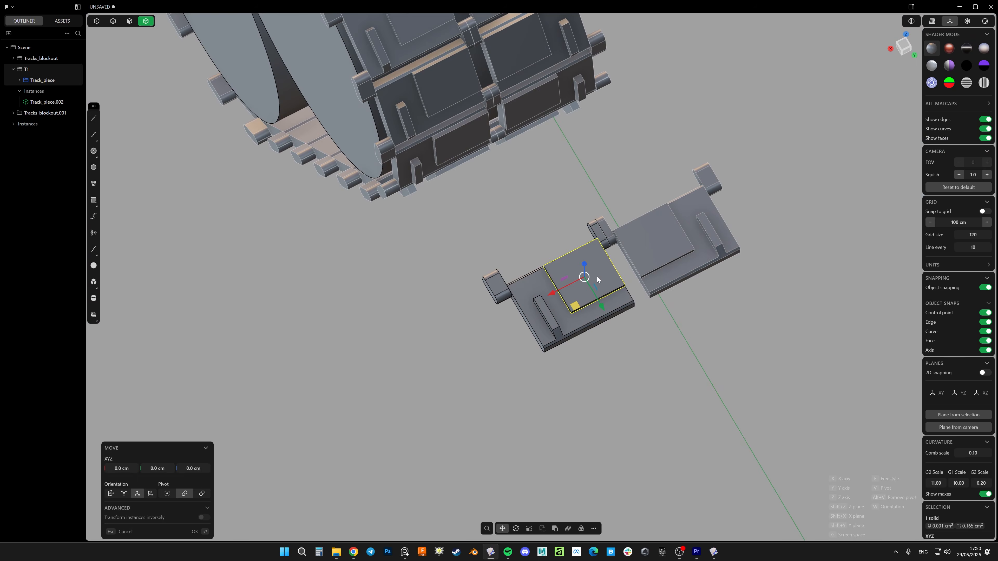
drag(578, 306, 572, 316)
right_click(573, 316)
key(Escape)
Switch to the rendered view, isolate the pad, assign it the Rubber material and end the isolation
key(shift+z)
mouse_move(610, 316)
middle_down()
mouse_move(592, 313)
mouse_move(595, 304)
middle_up()
click(62, 21)
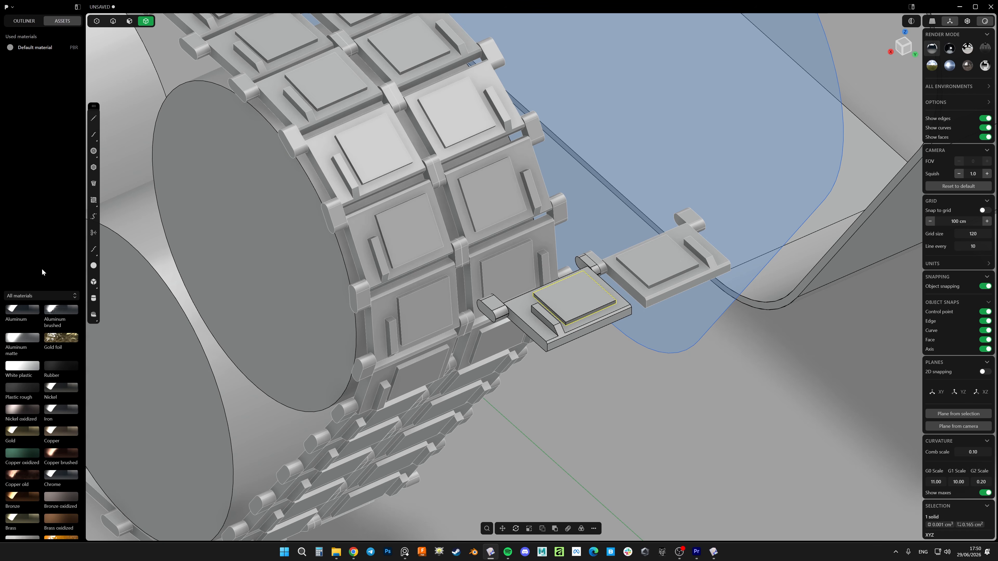
drag(585, 287, 577, 295)
click(581, 302)
key(slash)
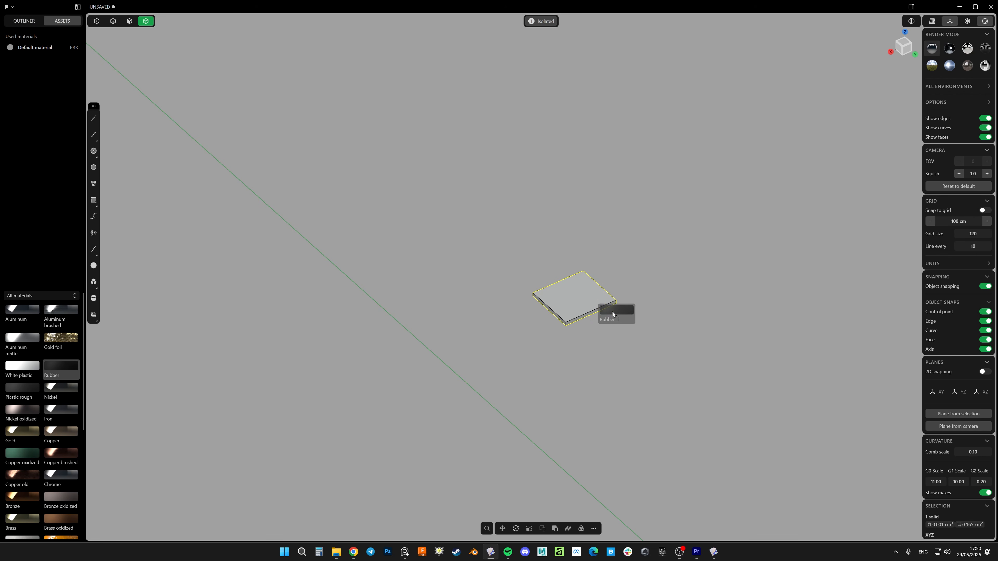
drag(612, 312, 589, 300)
key(slash)
Deselect the pad and hide the model's edges to examine the rubber pads across the track
click(667, 391)
scroll(460, 262, down, 6)
key(alt+shift+z)
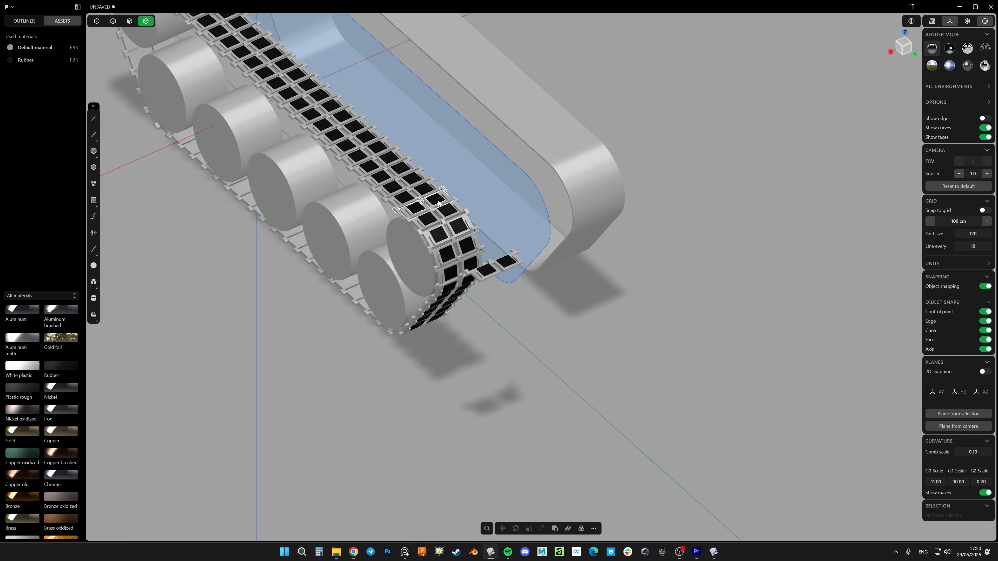
shift+middle_drag(439, 204, 508, 216)
scroll(550, 286, up, 15)
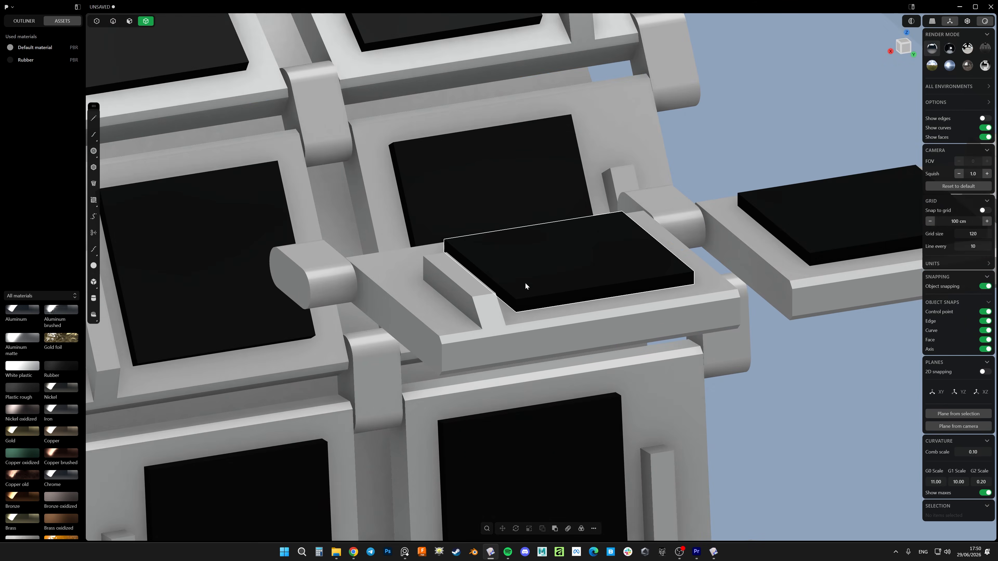
scroll(526, 286, down, 8)
scroll(498, 307, up, 6)
scroll(487, 299, down, 10)
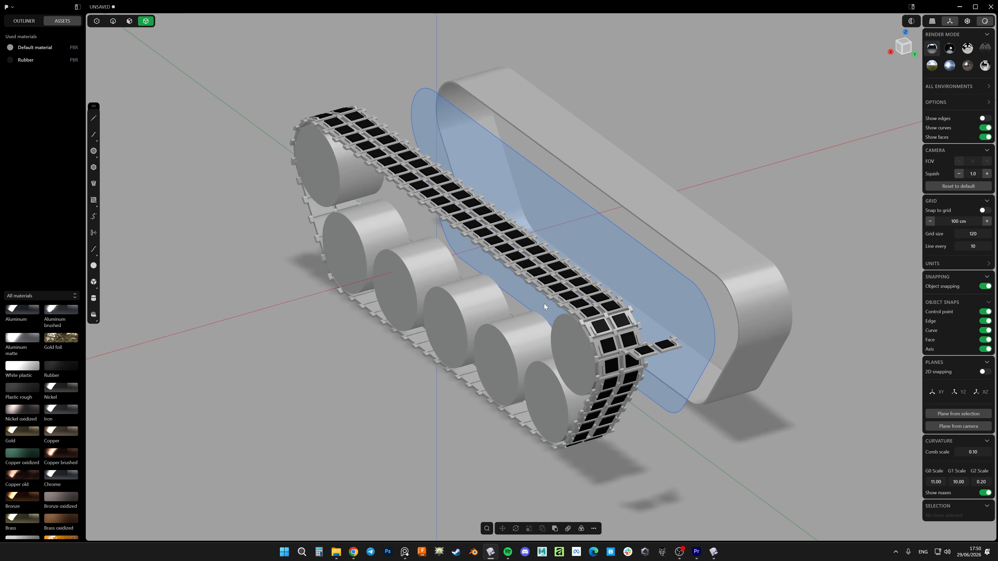
Show the model's edges again and examine the whole track assembly with its rubber pads
middle_drag(544, 304, 470, 266)
scroll(514, 313, up, 5)
key(alt+e)
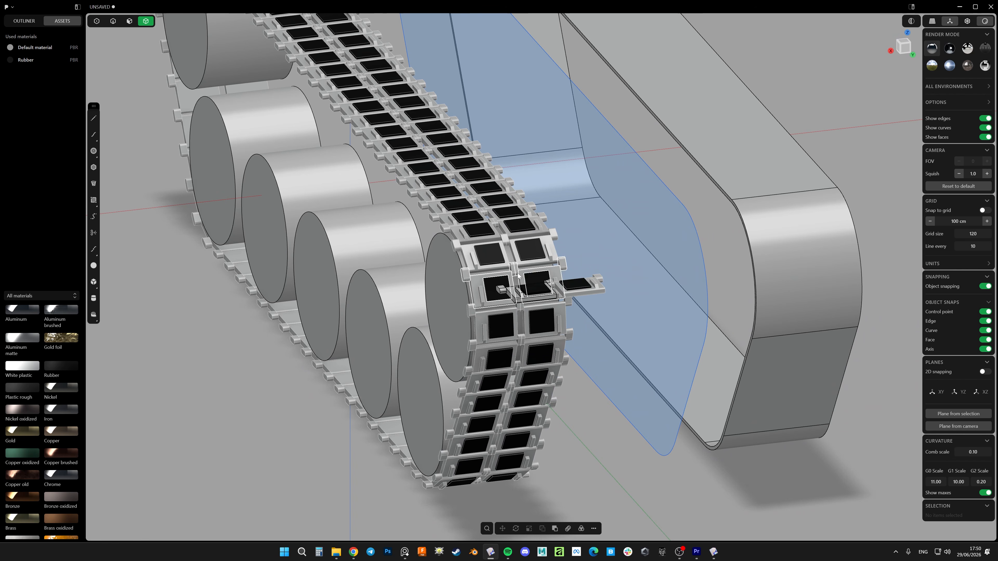
middle_drag(502, 297, 590, 303)
scroll(552, 296, down, 5)
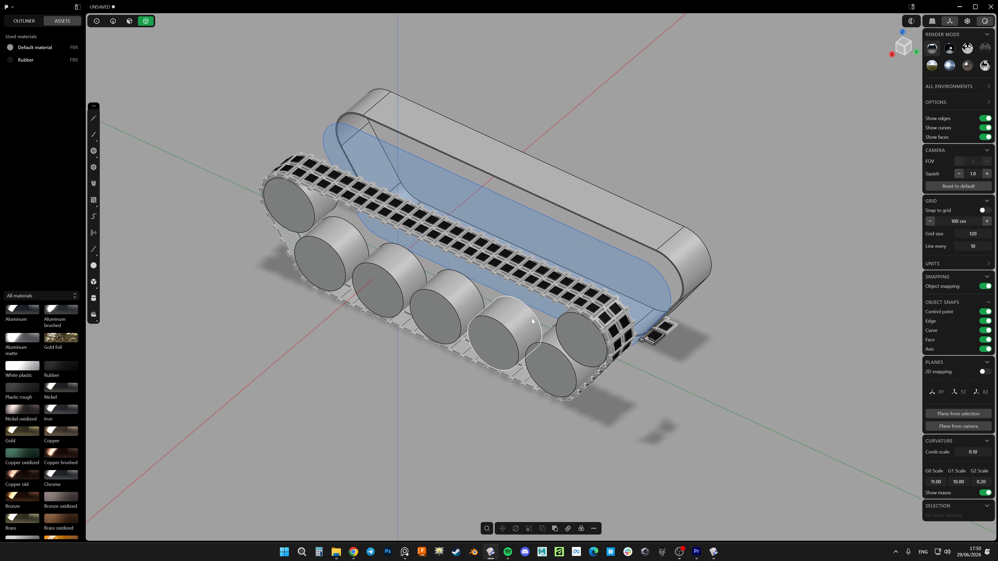
middle_drag(532, 319, 585, 279)
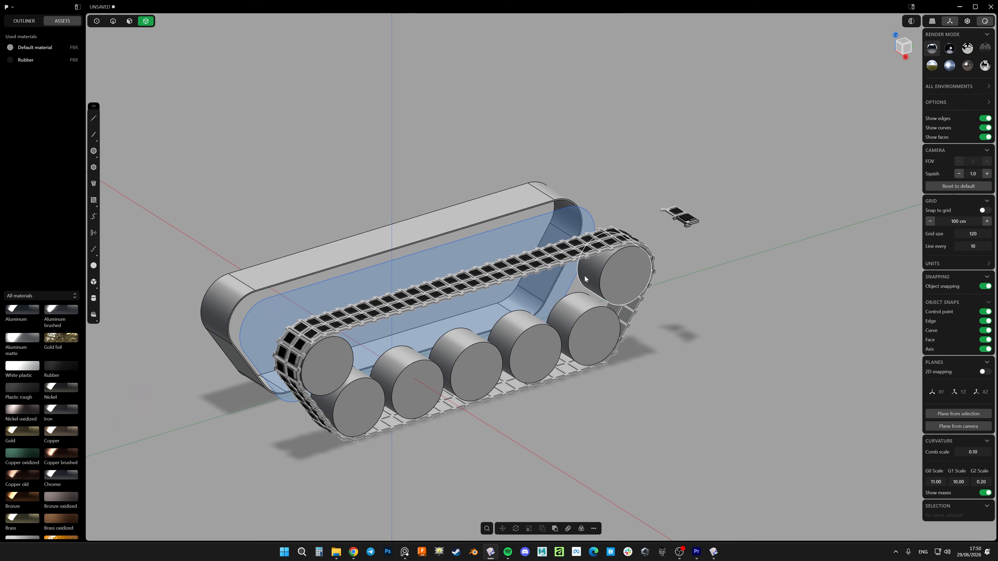
shift+middle_drag(495, 300, 561, 294)
Show the scene outliner and examine the track assembly, selecting its wheels and track pieces and clearing the selection
click(32, 22)
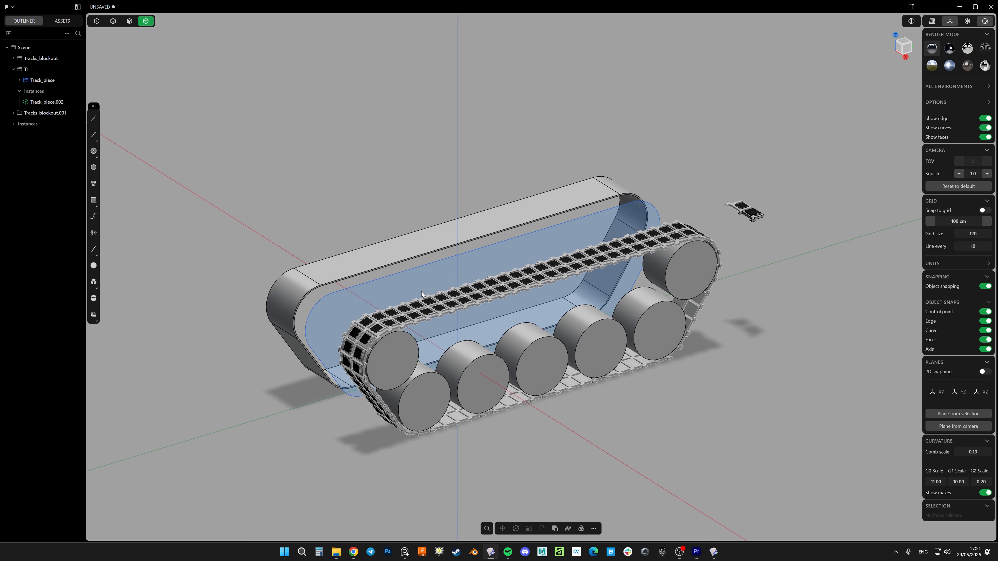
middle_drag(520, 295, 604, 293)
shift+middle_drag(542, 313, 621, 276)
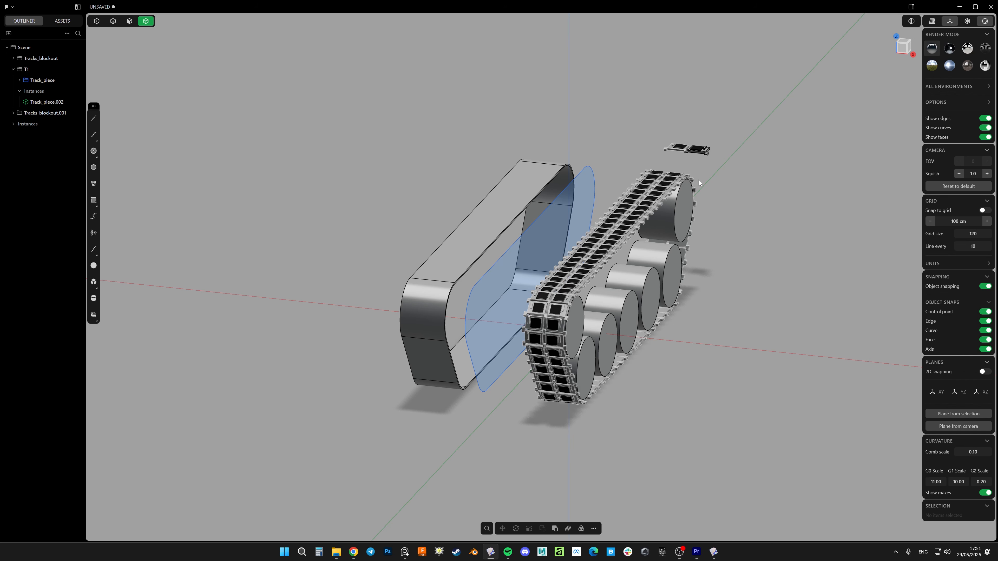
middle_drag(699, 179, 714, 233)
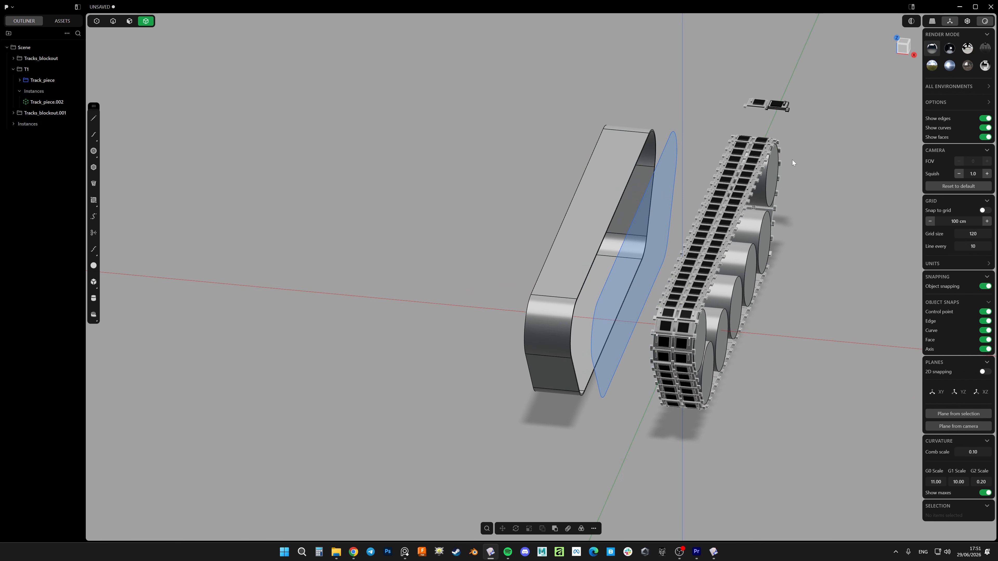
shift+middle_drag(791, 160, 696, 167)
middle_drag(672, 187, 691, 191)
drag(719, 128, 604, 479)
mouse_move(637, 306)
middle_down()
mouse_move(589, 301)
mouse_move(655, 310)
middle_up()
shift+middle_drag(723, 316, 556, 330)
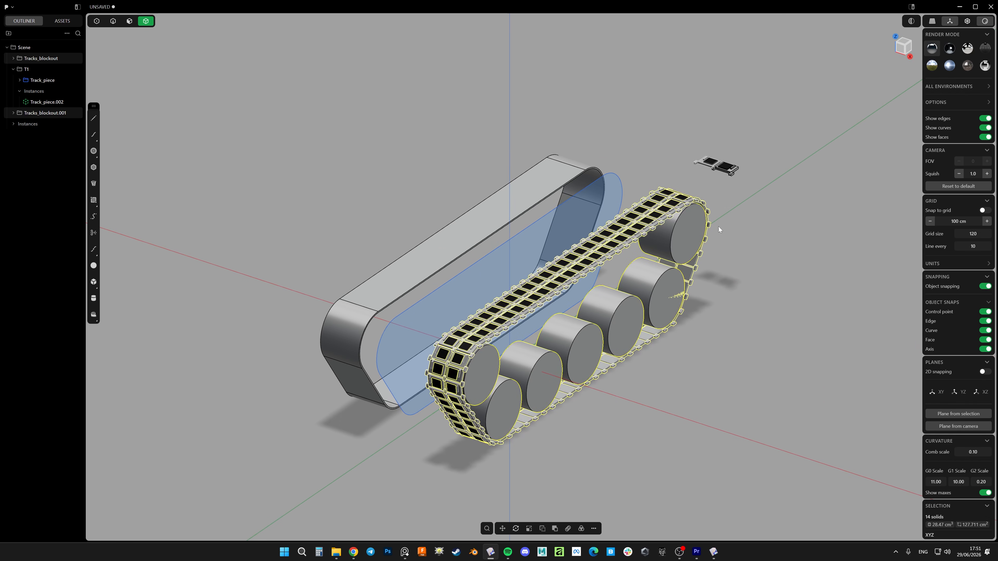
middle_drag(602, 306, 644, 300)
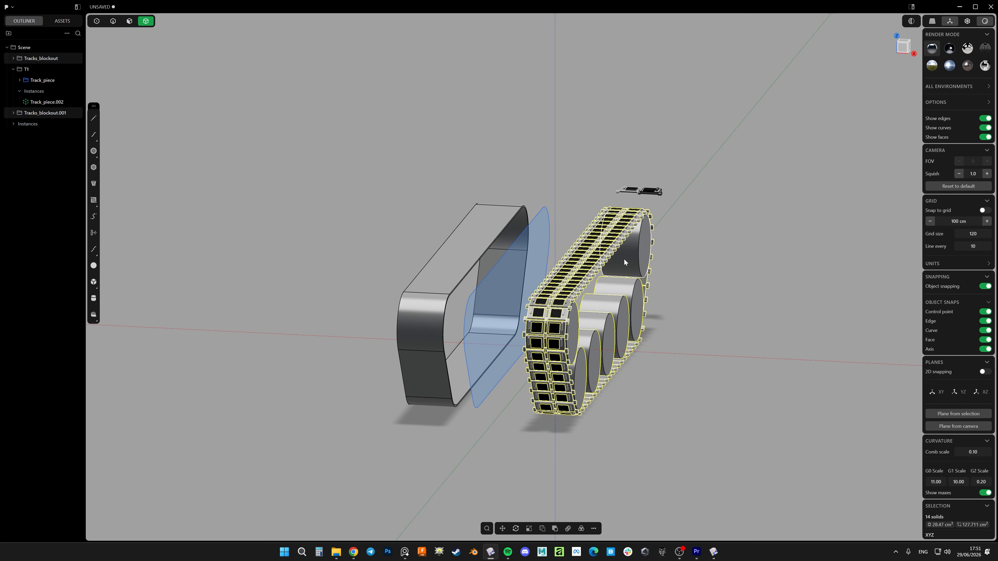
middle_drag(624, 262, 522, 292)
click(616, 320)
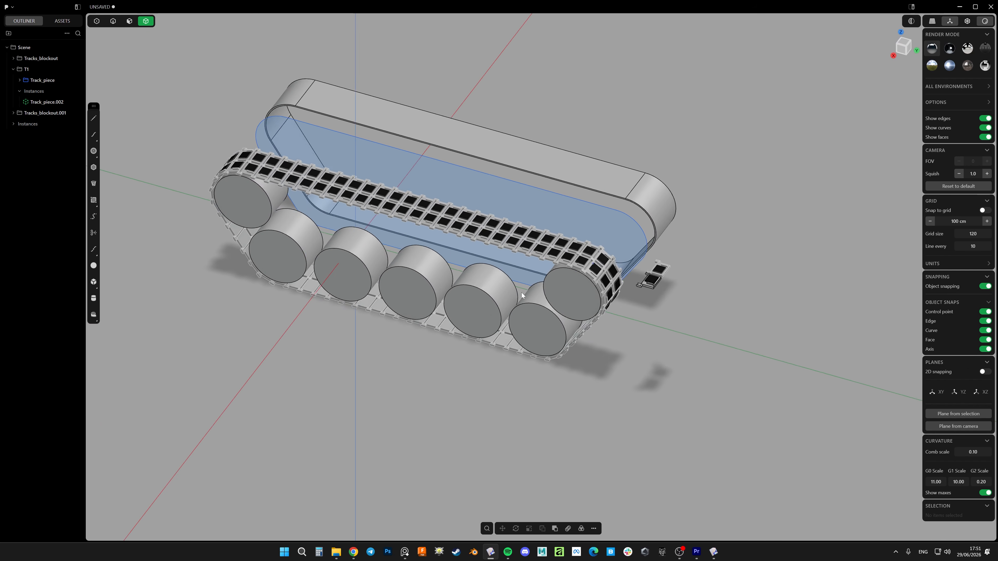
scroll(631, 251, up, 3)
scroll(644, 308, up, 5)
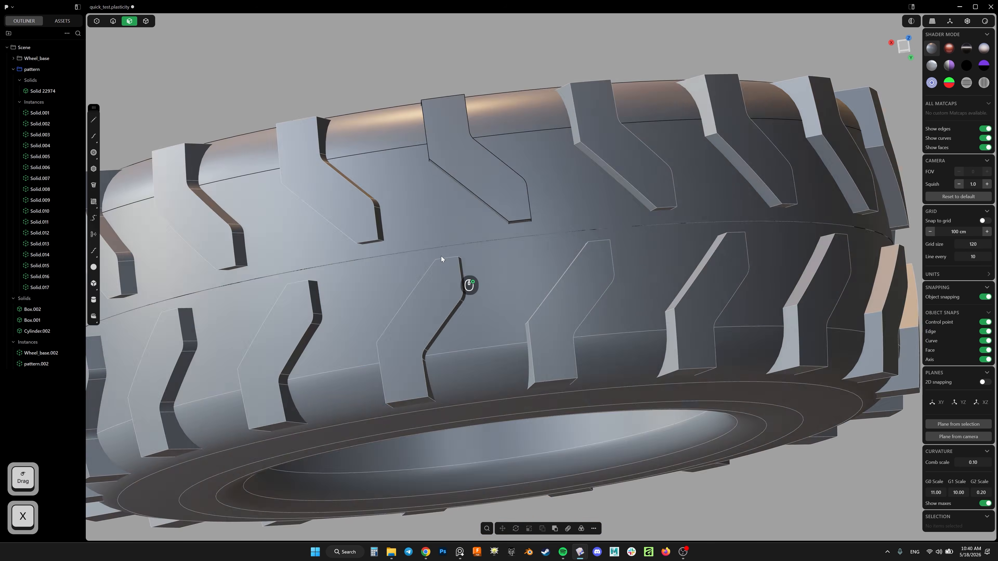
Fillet the vertical edge at the inner bend of the original tread block on the tyre
key(x)
right_drag(524, 177, 579, 204)
key(2)
shift+right_drag(579, 205, 607, 195)
key(2)
click(623, 237)
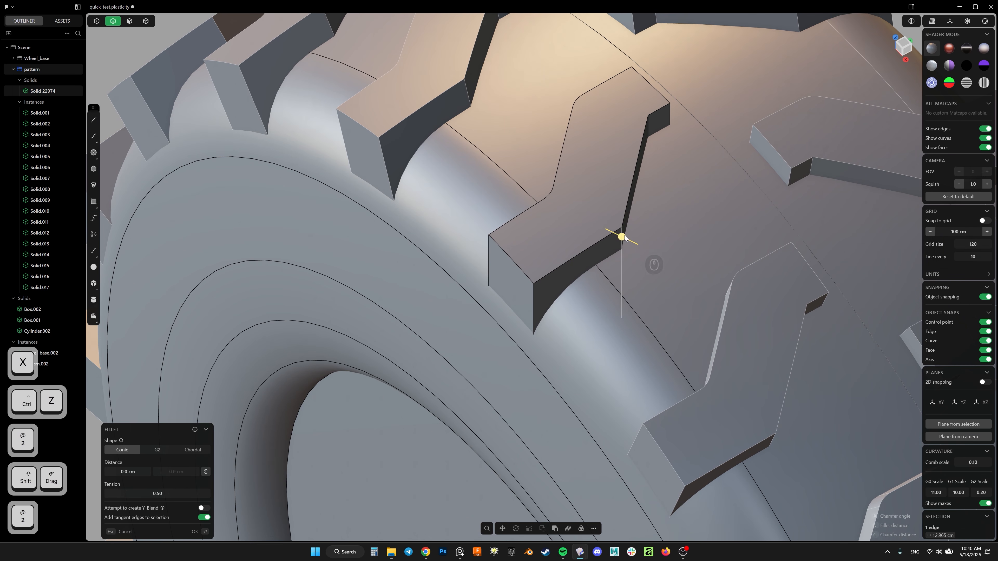
drag(648, 256, 649, 256)
right_click(650, 257)
Round another bend edge of the original tread block with a fillet
scroll(652, 256, down, 5)
right_drag(652, 255, 508, 243)
scroll(508, 243, up, 7)
key(3)
click(612, 231)
scroll(614, 233, down, 3)
drag(582, 234, 518, 250)
scroll(613, 146, down, 5)
scroll(614, 149, down, 5)
right_drag(613, 149, 576, 108)
scroll(595, 157, up, 6)
key(alt+2)
right_drag(596, 165, 699, 220)
scroll(584, 186, up, 5)
click(590, 213)
right_drag(591, 212, 373, 139)
Rotate two faces of the original tread block by 5 degrees about a pivot at the wheel's centre
key(3)
shift+click(616, 182)
key(w)
scroll(373, 140, down, 8)
key(e)
key(v)
ctrl+click(580, 254)
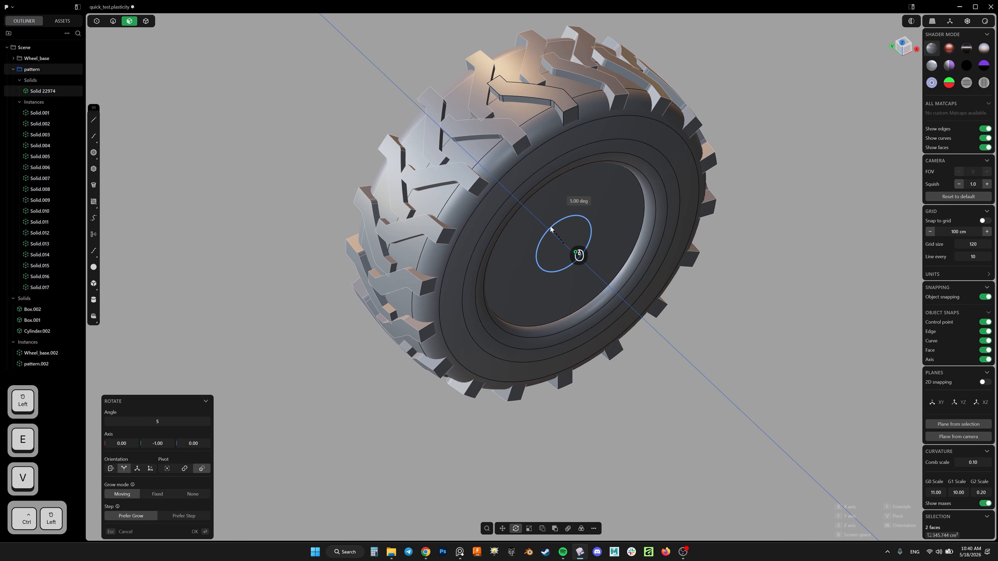
click(203, 534)
Select two faces at the inner end of the original tread block and change to edge selection
scroll(542, 174, up, 5)
shift+right_drag(542, 173, 550, 269)
scroll(556, 230, down, 5)
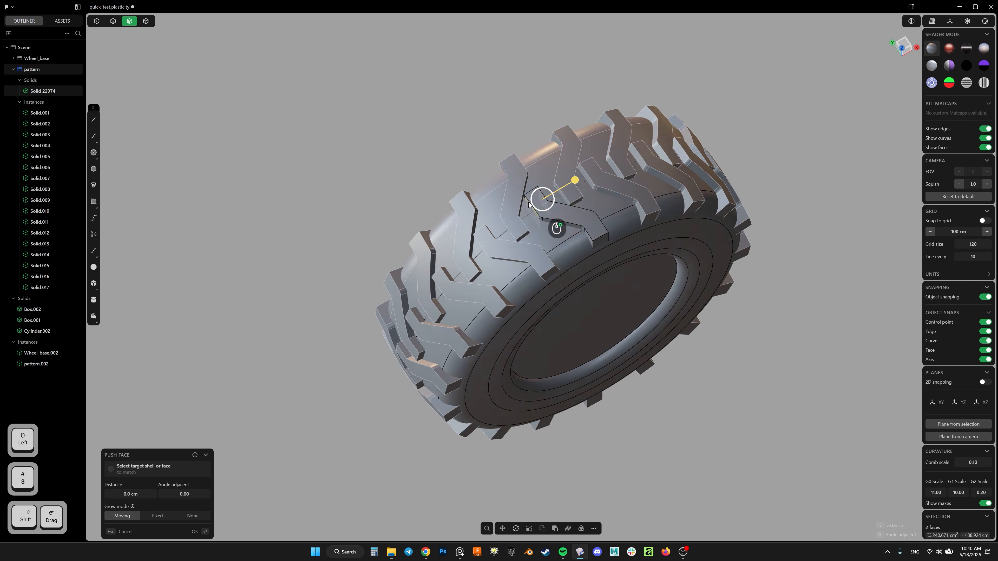
scroll(508, 163, up, 6)
right_drag(556, 230, 485, 207)
key(alt+2)
key(alt+2)
middle_drag(485, 204, 315, 198)
scroll(453, 256, up, 4)
shift+middle_drag(494, 245, 463, 251)
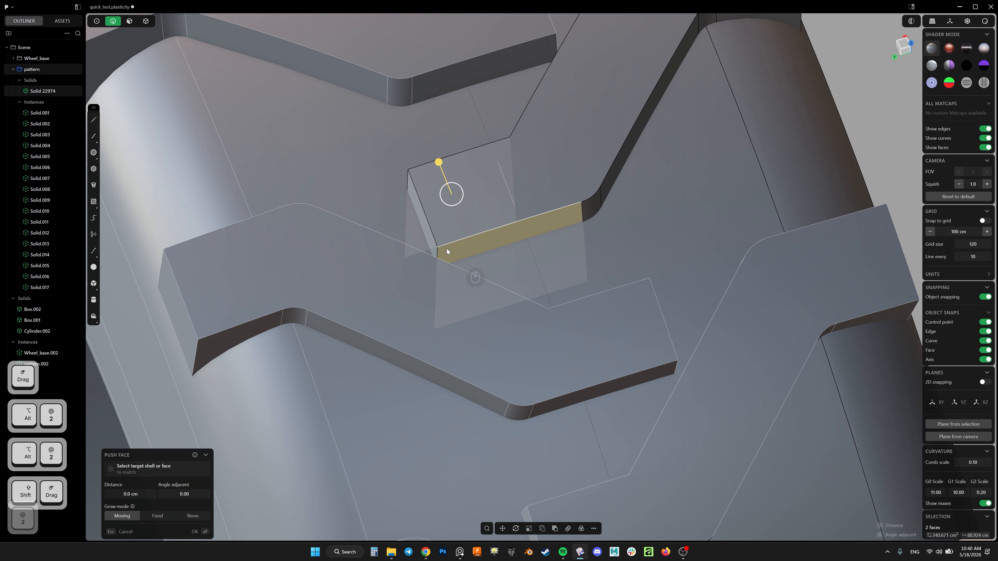